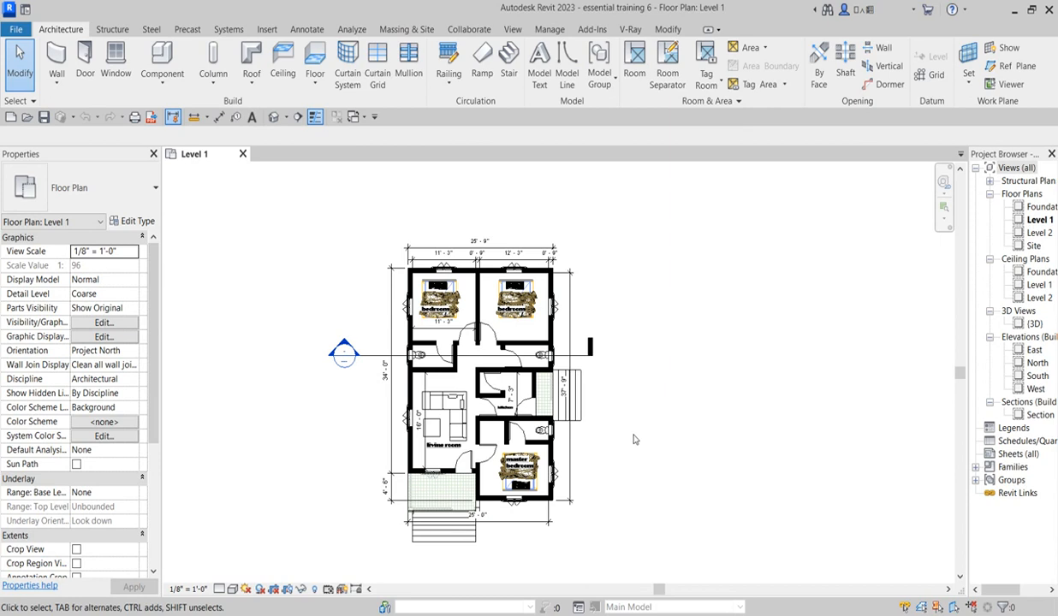
scroll(561, 473, up, 4)
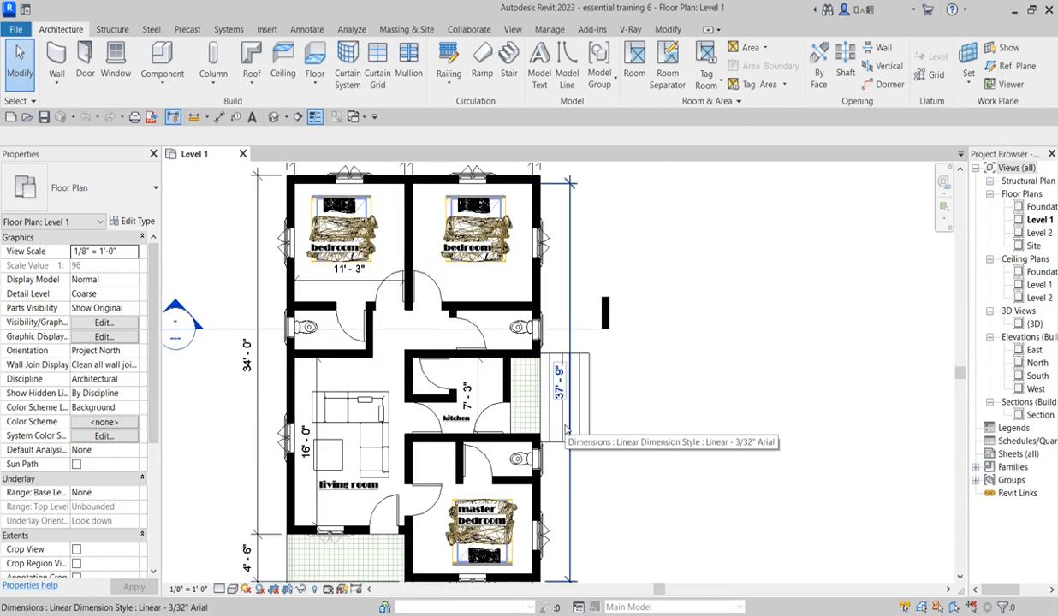
scroll(680, 411, down, 2)
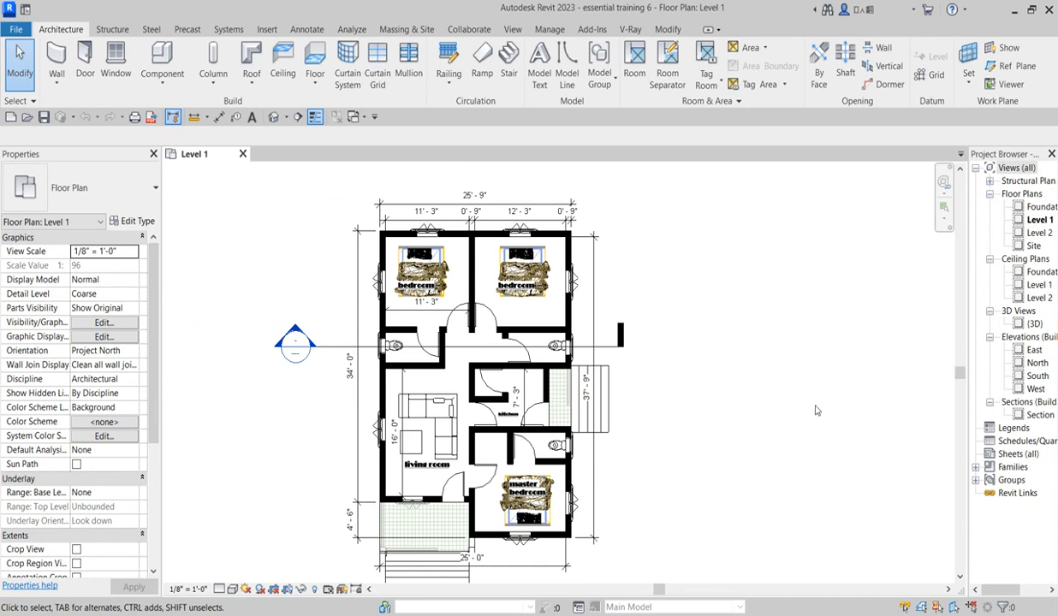
scroll(640, 349, down, 2)
scroll(609, 364, up, 3)
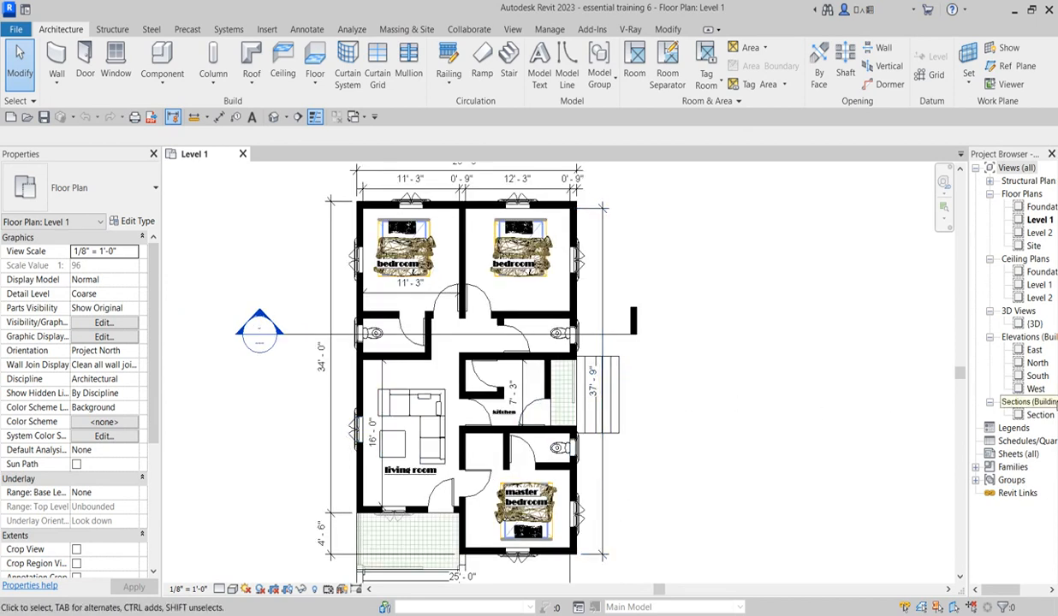
Open the South elevation and examine the house's facade, roof, level lines and ground surface
double_click(1037, 377)
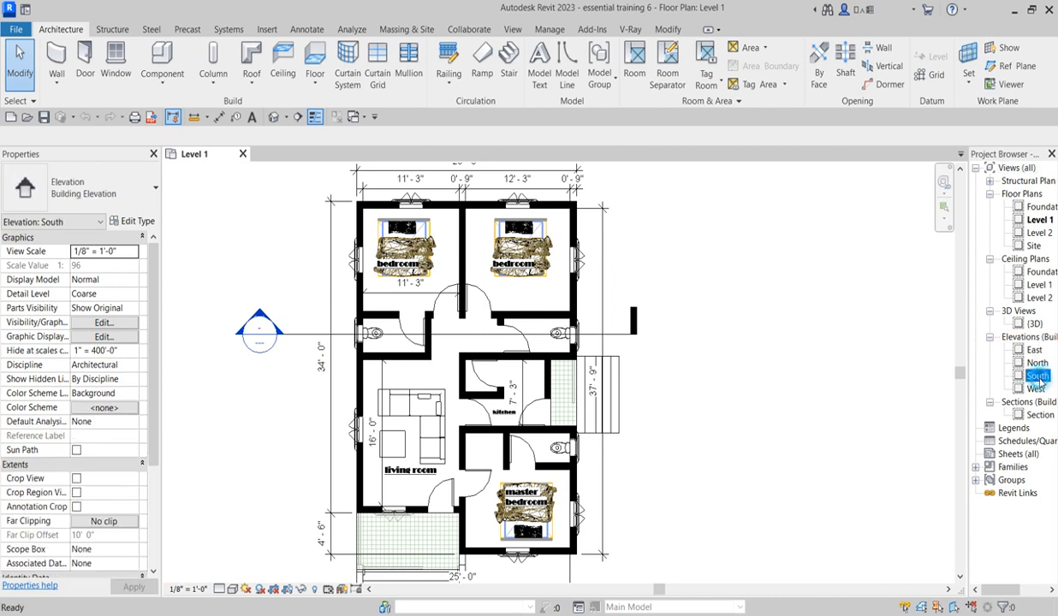
scroll(556, 392, up, 5)
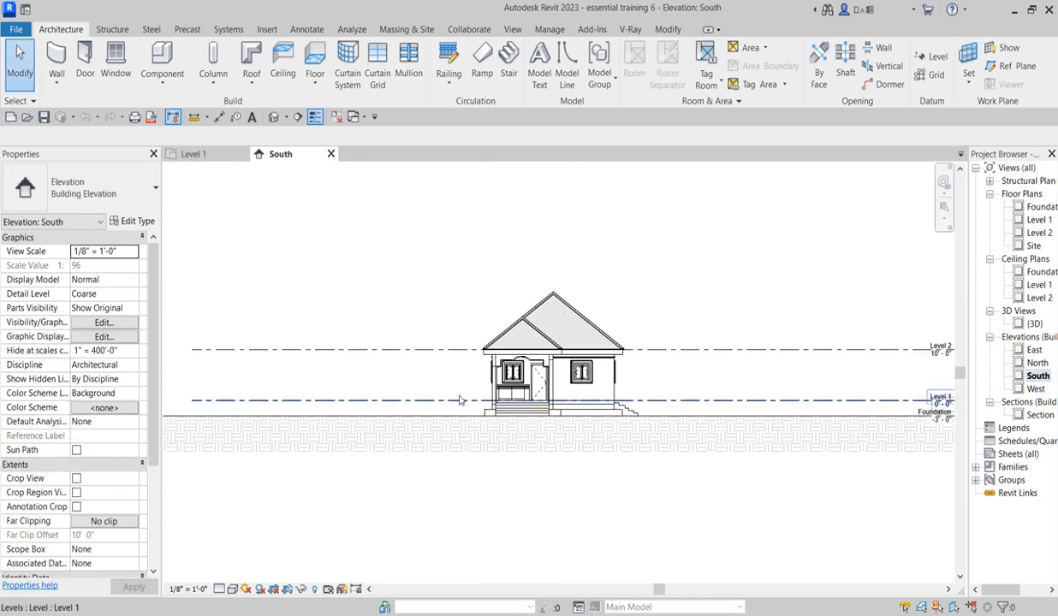
scroll(528, 419, down, 2)
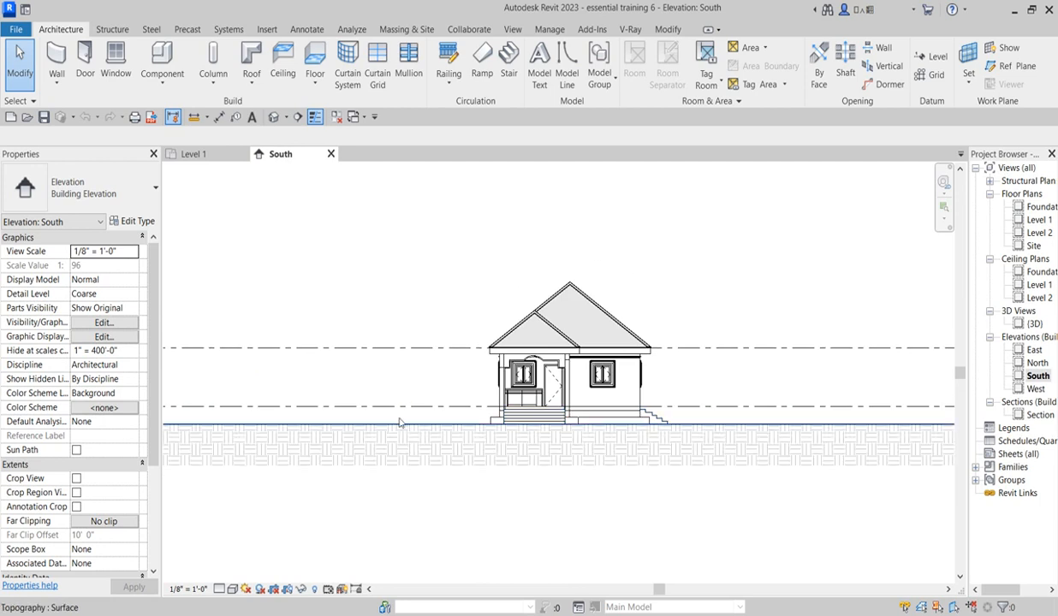
scroll(599, 376, down, 2)
scroll(692, 392, up, 5)
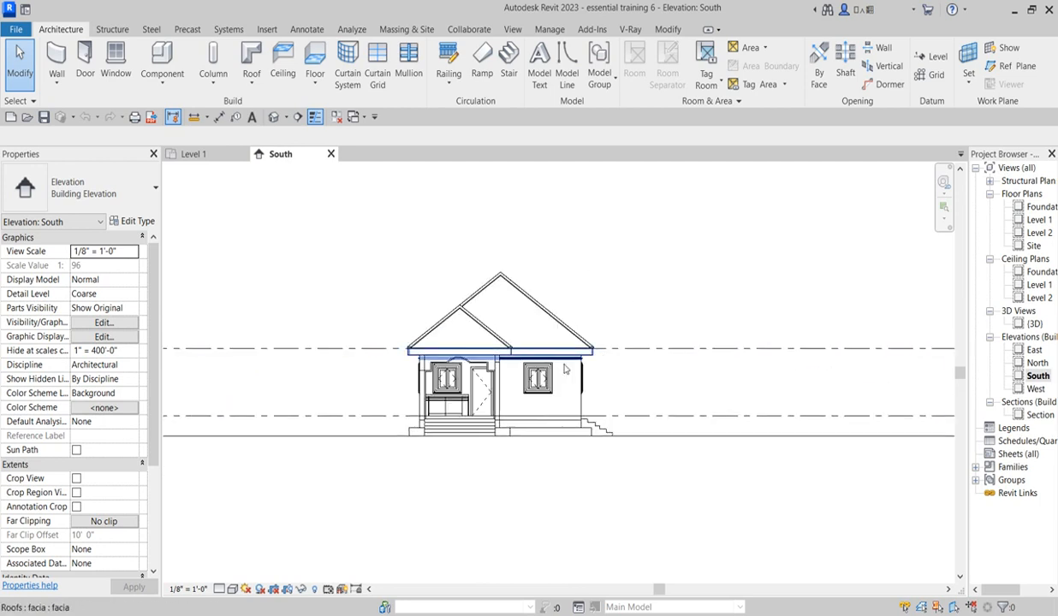
scroll(662, 349, up, 4)
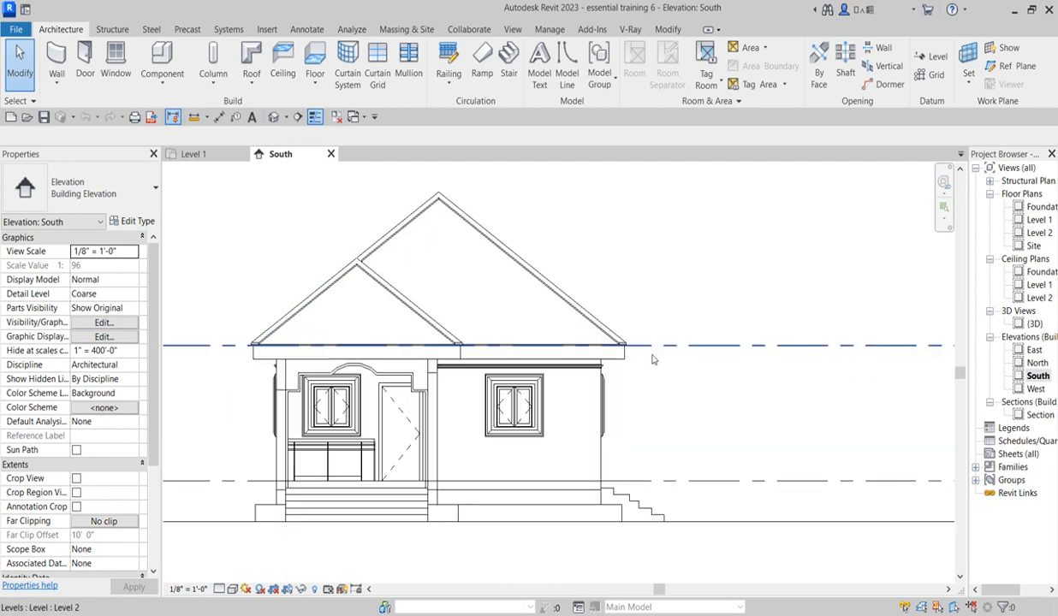
scroll(518, 419, down, 3)
scroll(518, 419, up, 2)
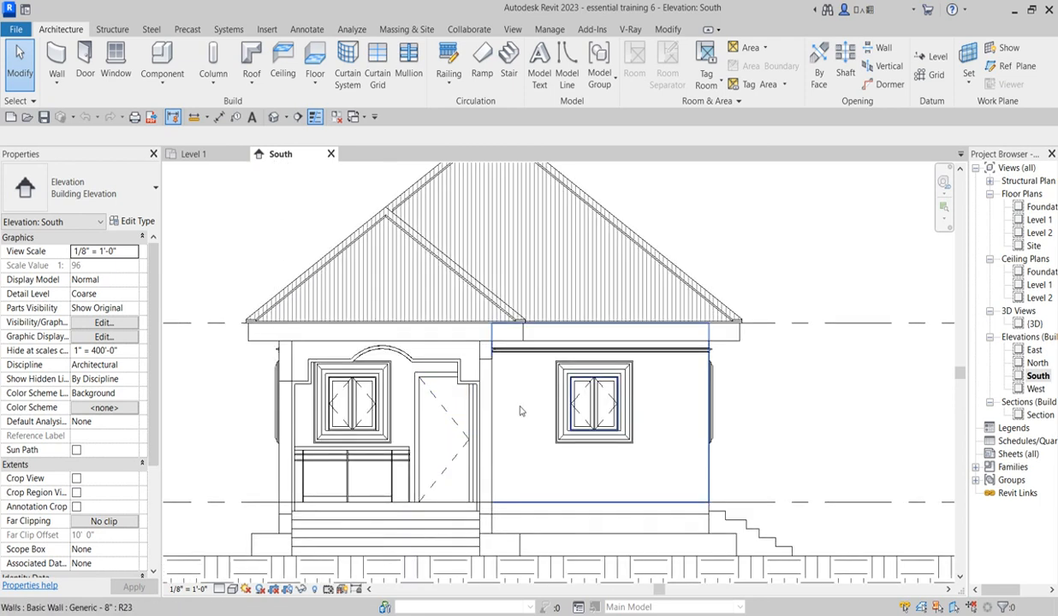
scroll(519, 411, down, 3)
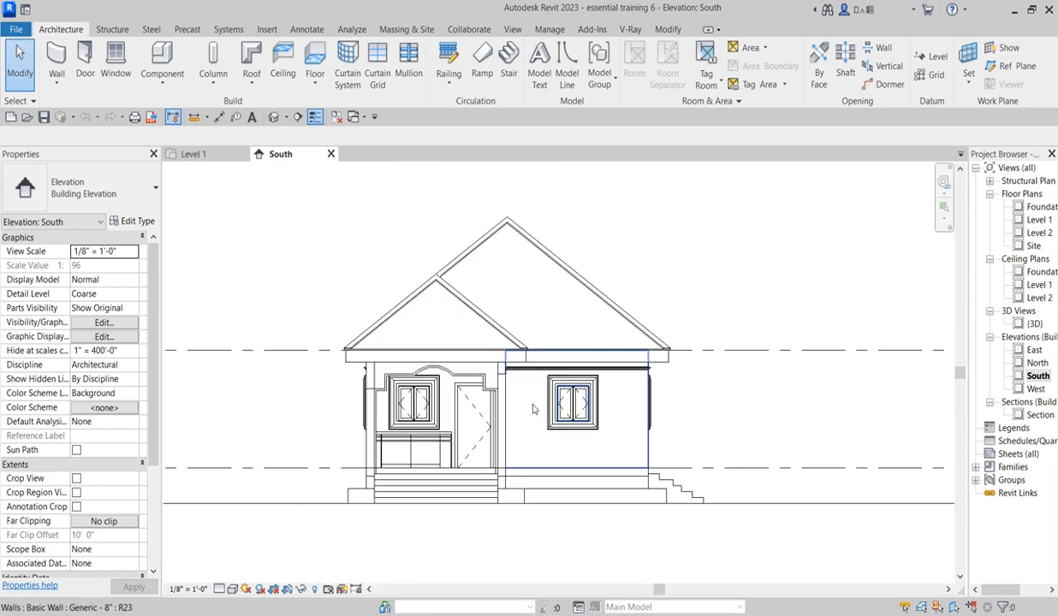
scroll(368, 333, down, 2)
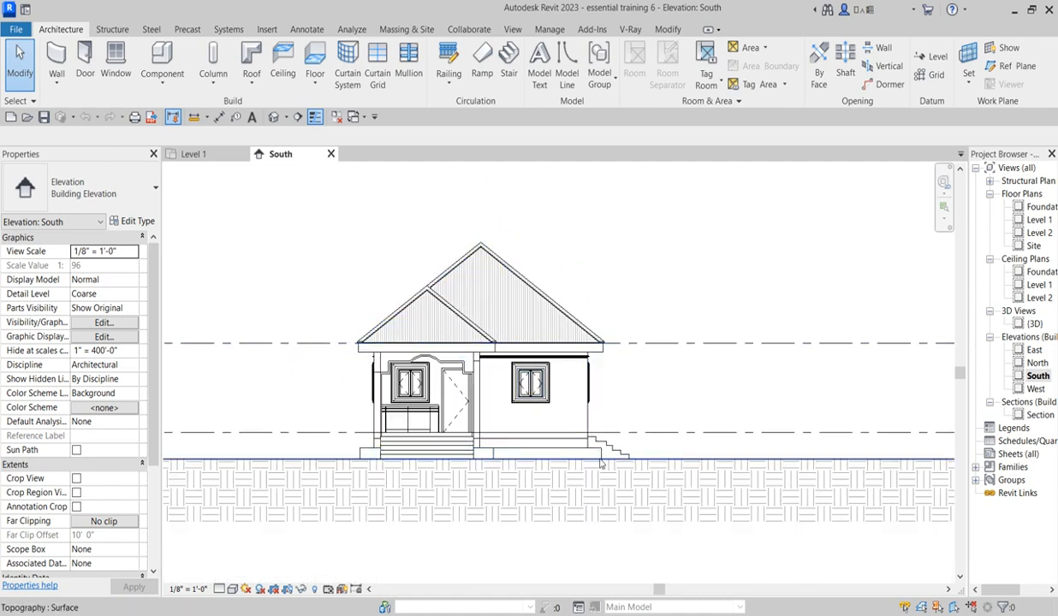
scroll(652, 473, up, 1)
scroll(762, 394, down, 3)
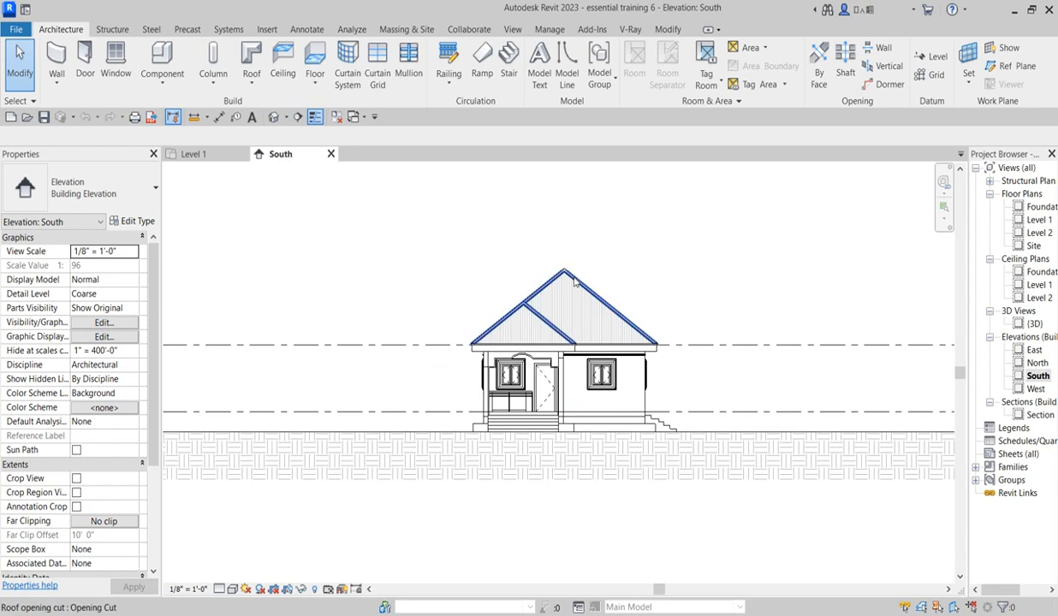
scroll(575, 282, up, 2)
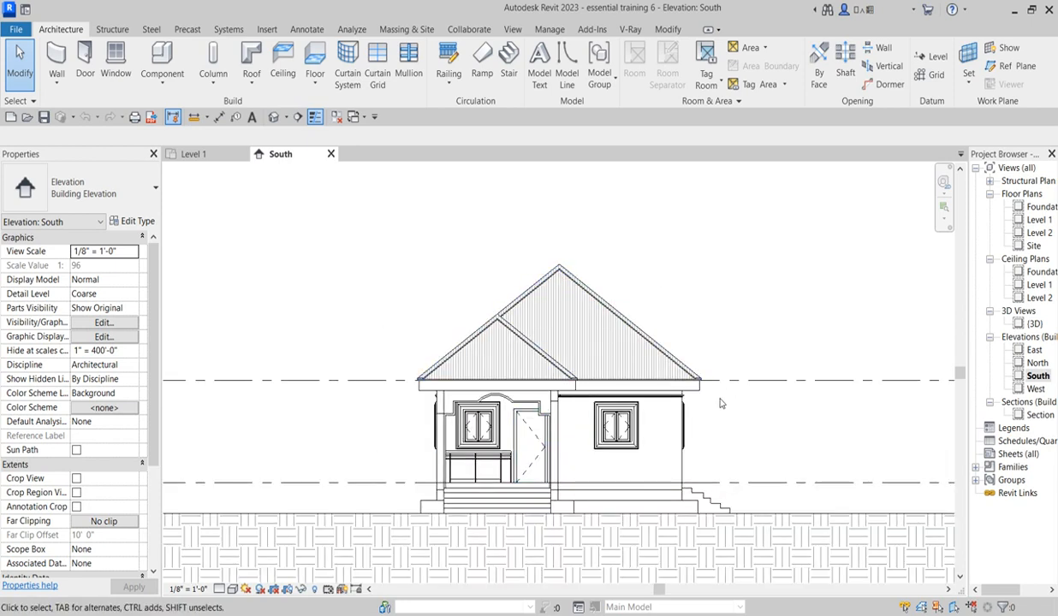
scroll(676, 402, up, 4)
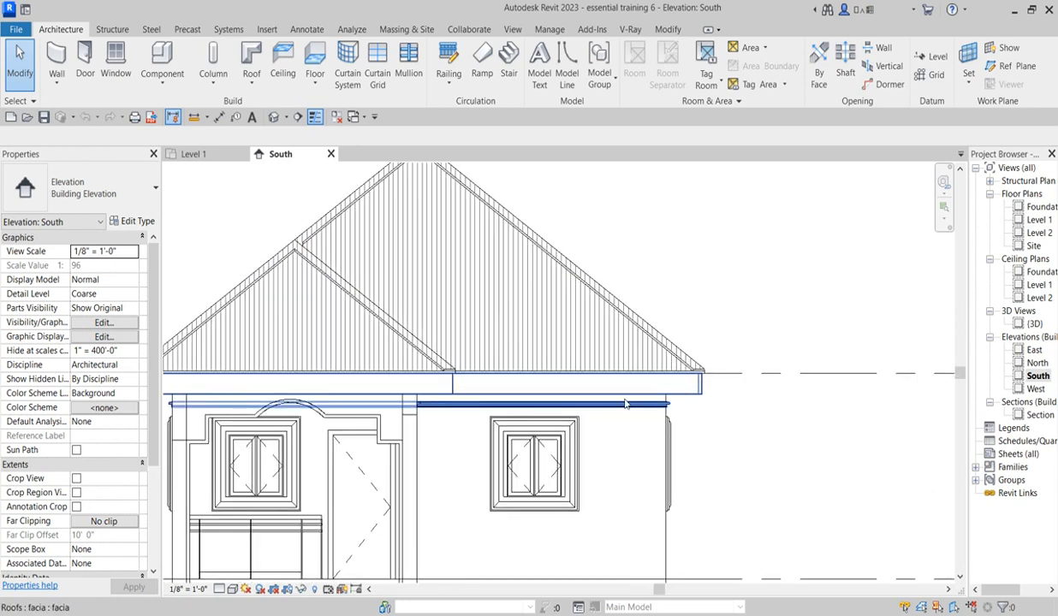
scroll(659, 404, down, 3)
scroll(312, 369, up, 3)
scroll(312, 370, down, 5)
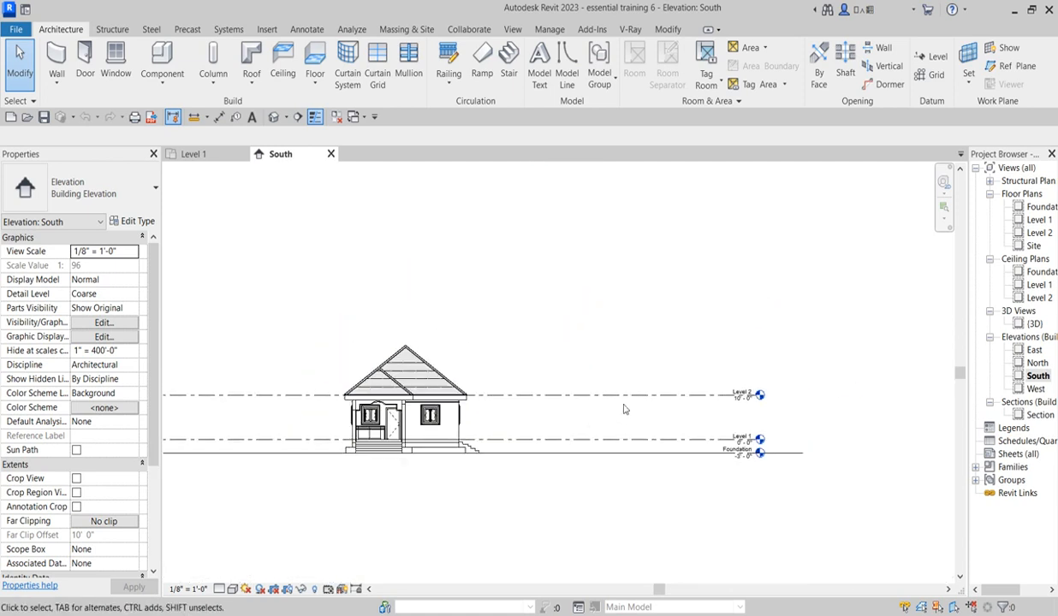
scroll(343, 412, up, 4)
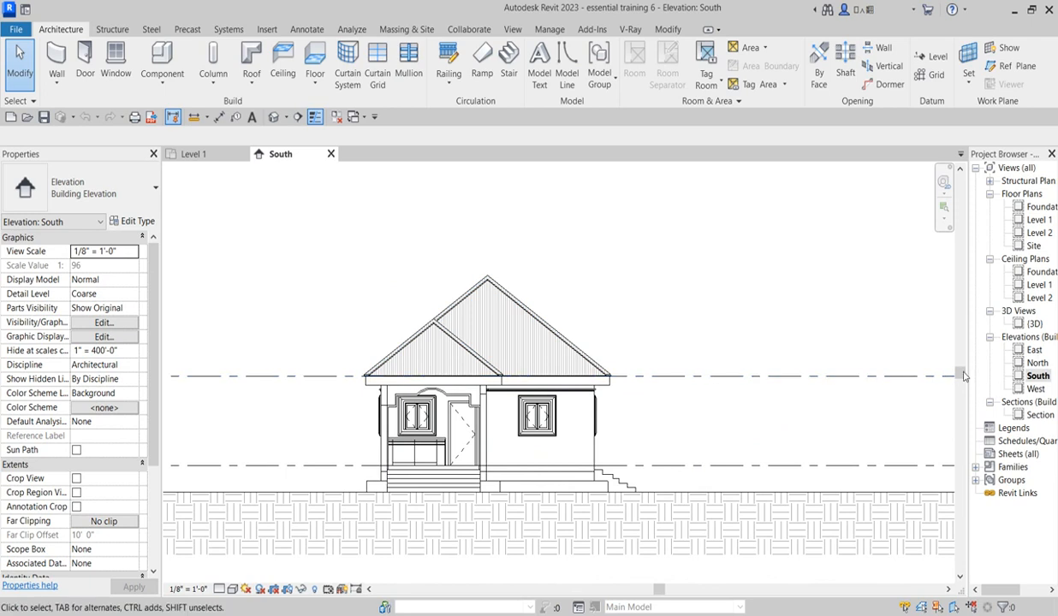
scroll(590, 300, down, 2)
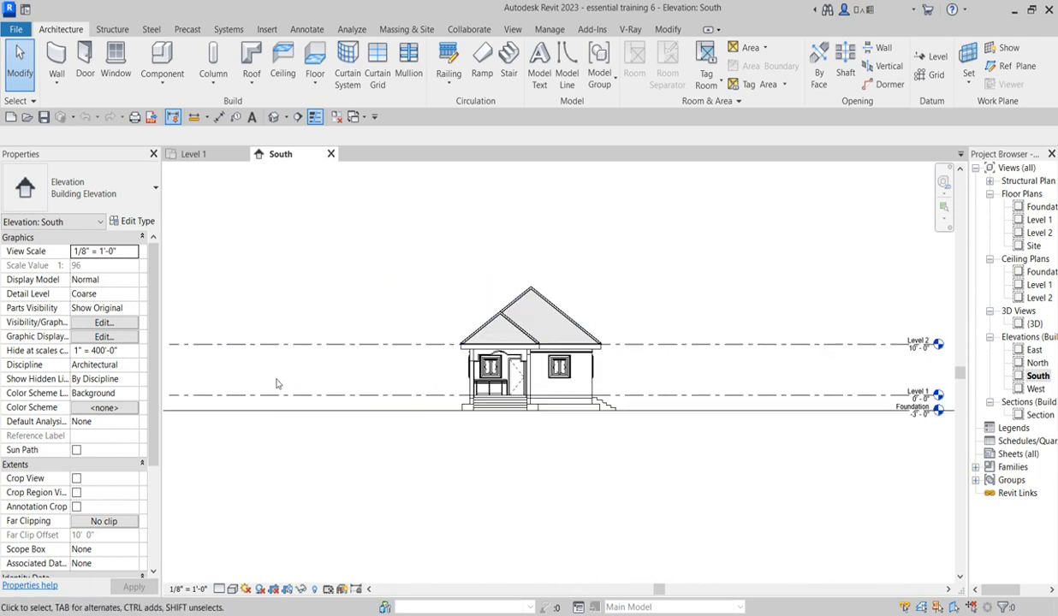
scroll(639, 328, up, 2)
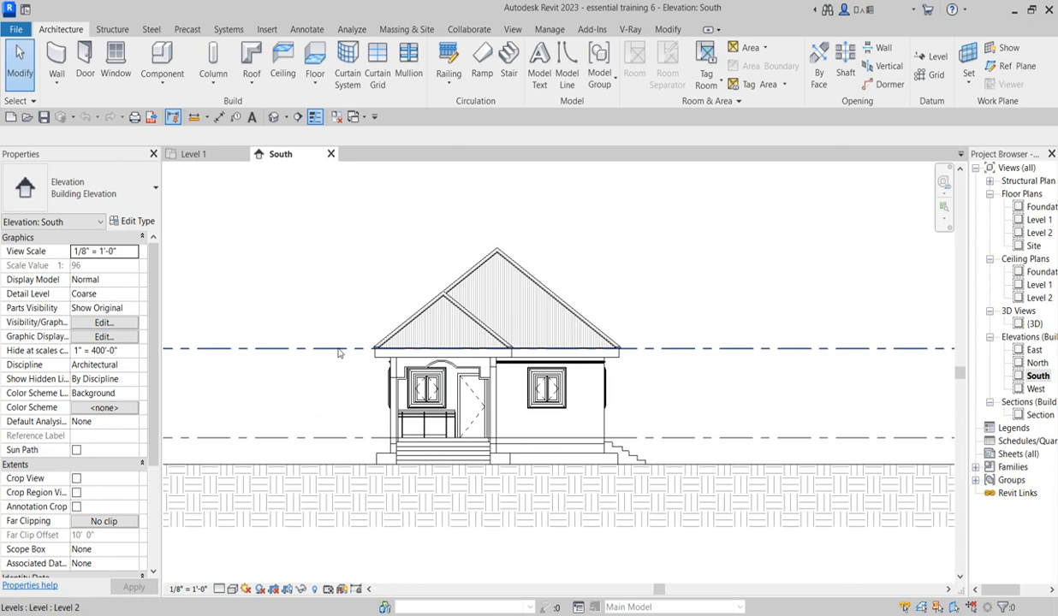
scroll(339, 356, down, 2)
scroll(364, 438, up, 3)
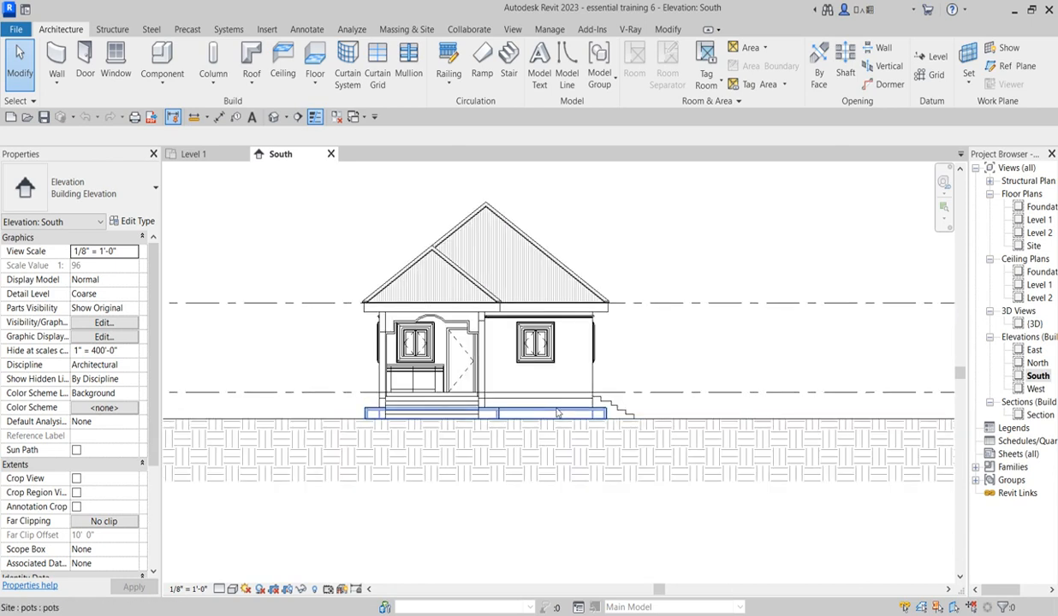
scroll(617, 436, down, 2)
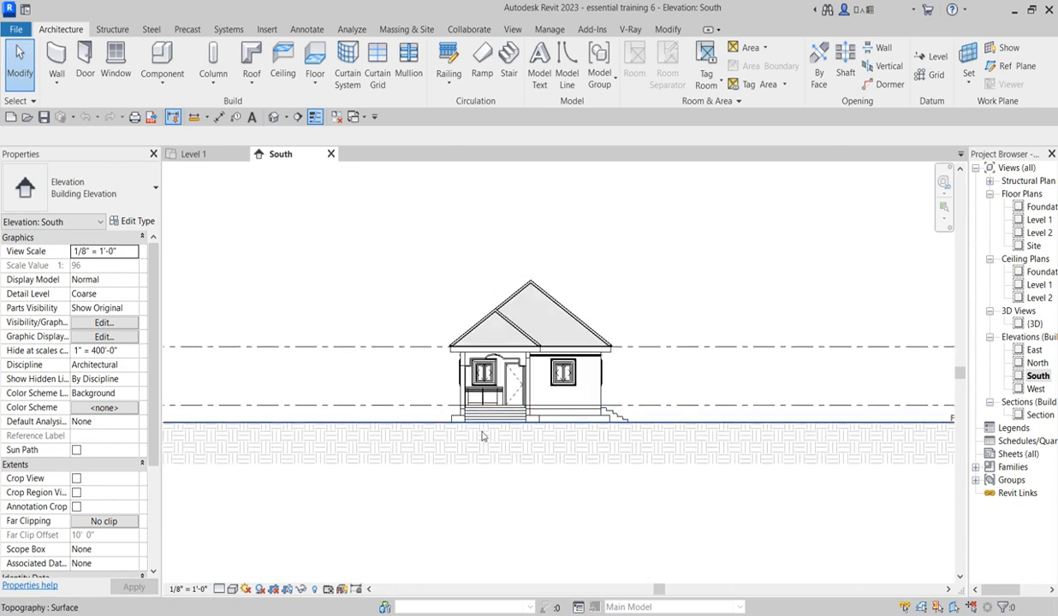
Return to the Level 1 floor plan and examine the room layout and dimensions
double_click(1038, 220)
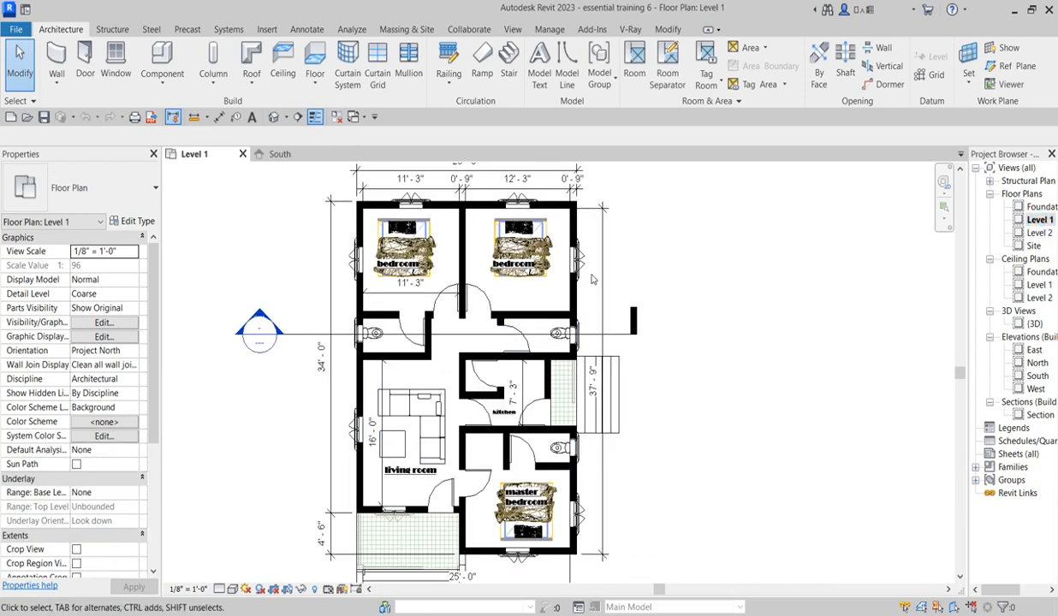
scroll(599, 295, down, 1)
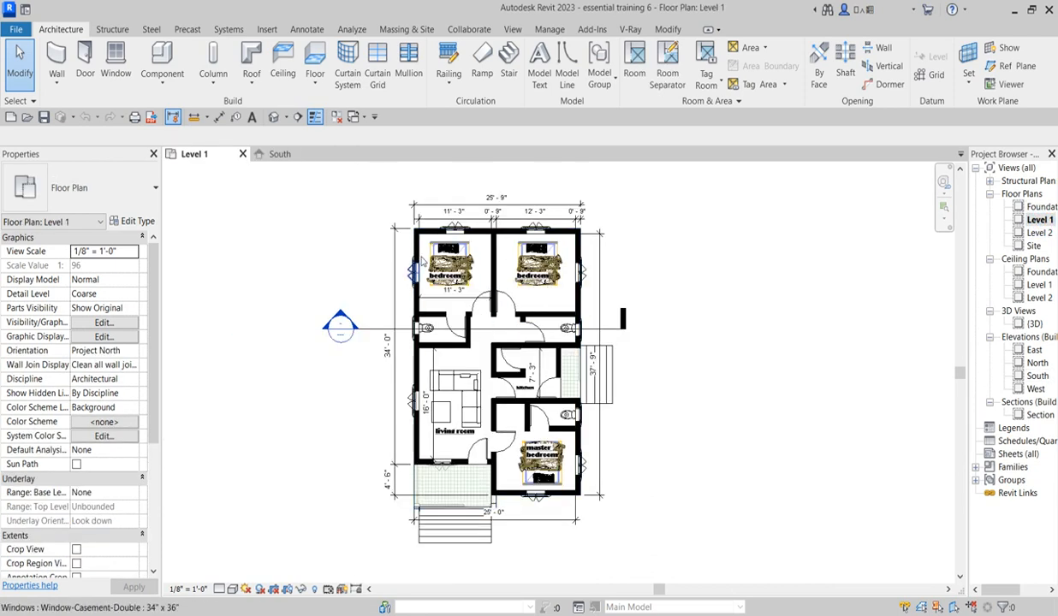
scroll(419, 359, up, 2)
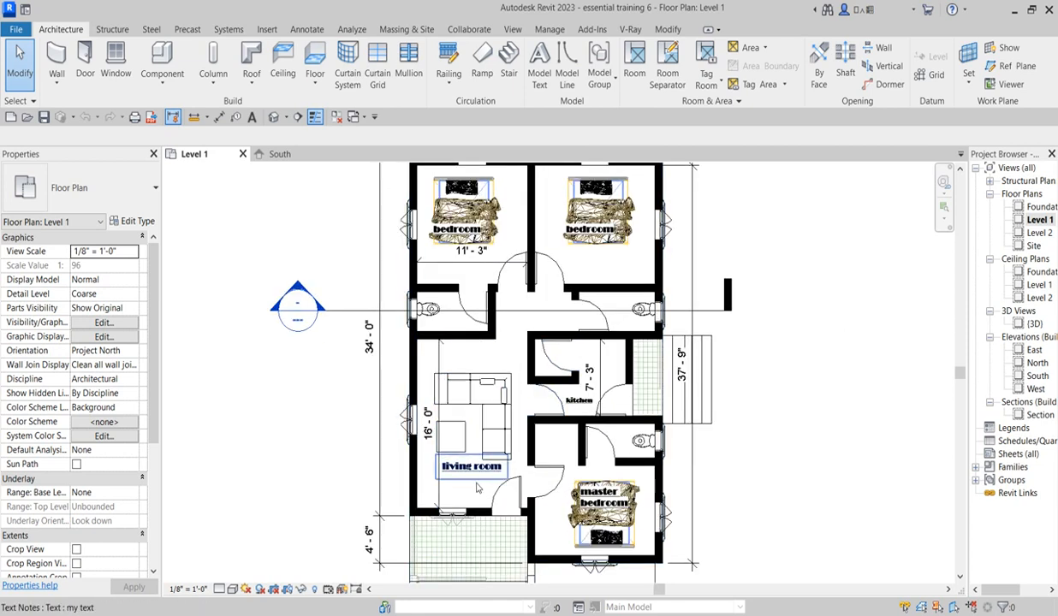
scroll(573, 414, down, 2)
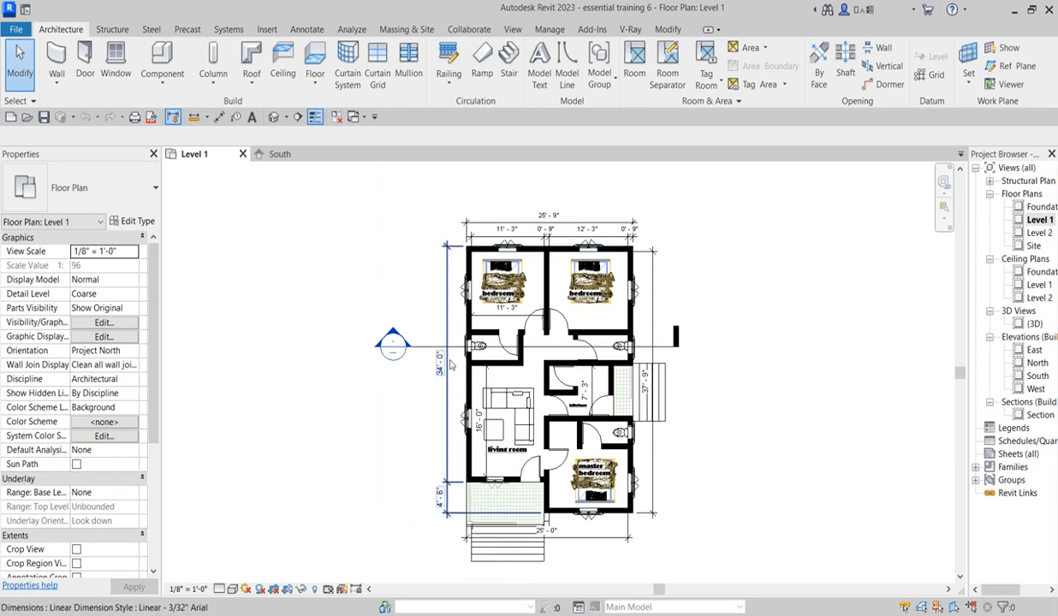
scroll(416, 386, up, 2)
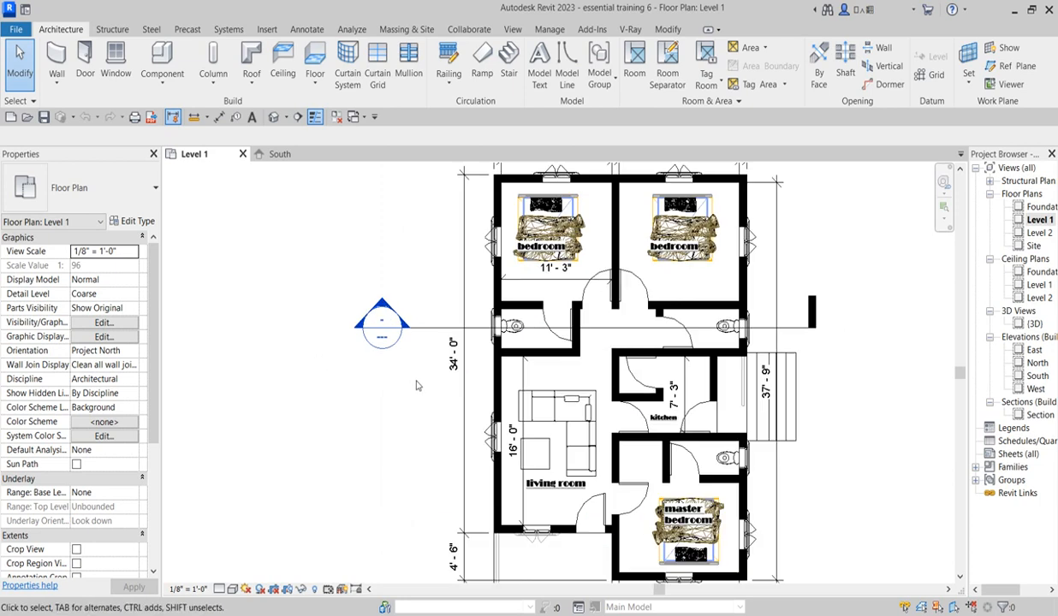
Reopen the South elevation, enable its crop view and show the crop region
double_click(1036, 376)
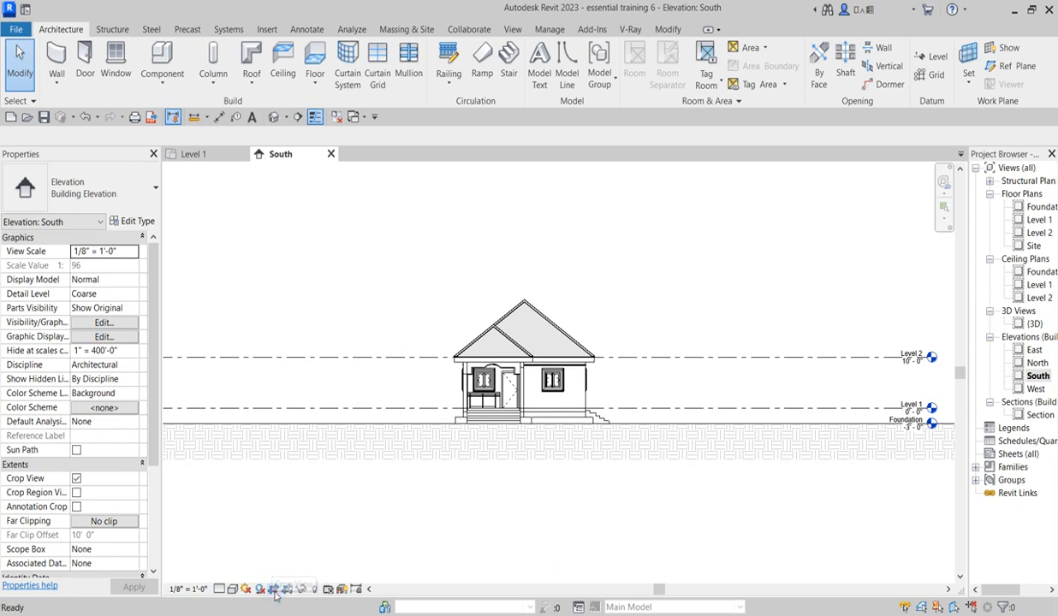
click(286, 589)
scroll(554, 467, down, 2)
Pull both side edges of the South elevation's crop region in close to the house
click(636, 468)
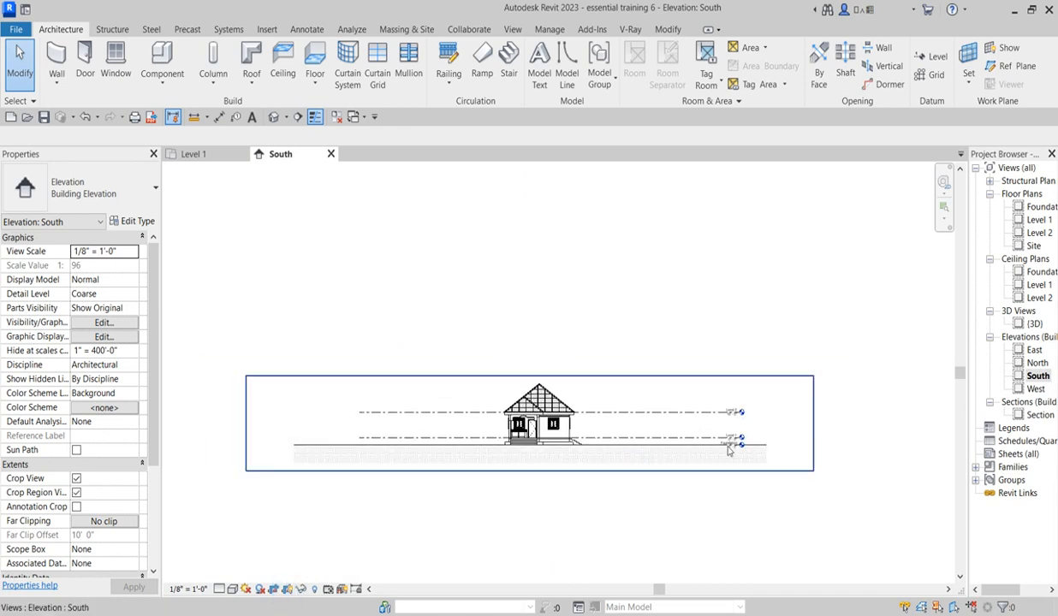
click(823, 424)
click(813, 425)
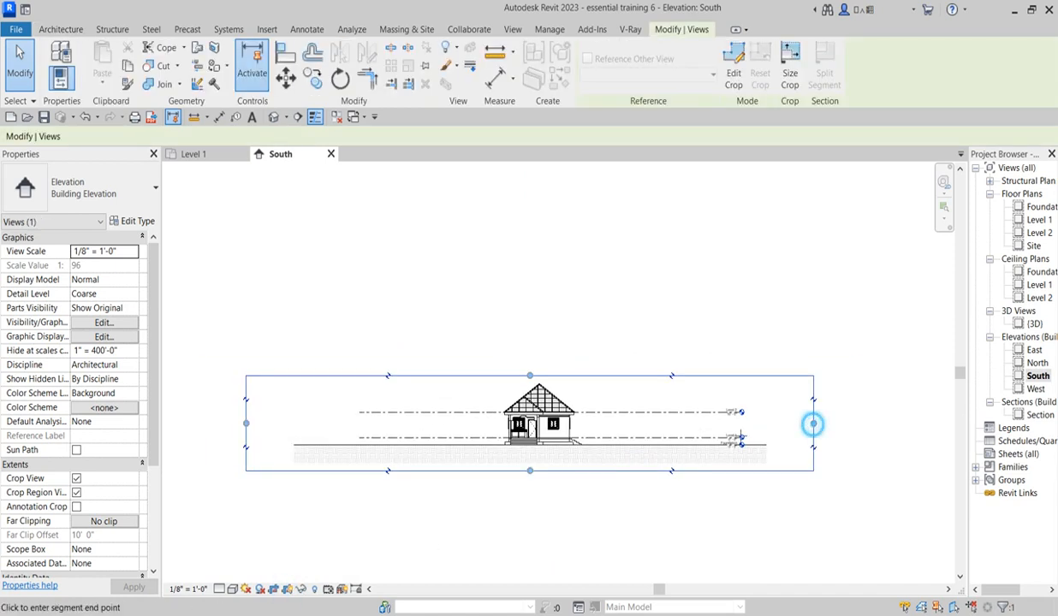
click(609, 412)
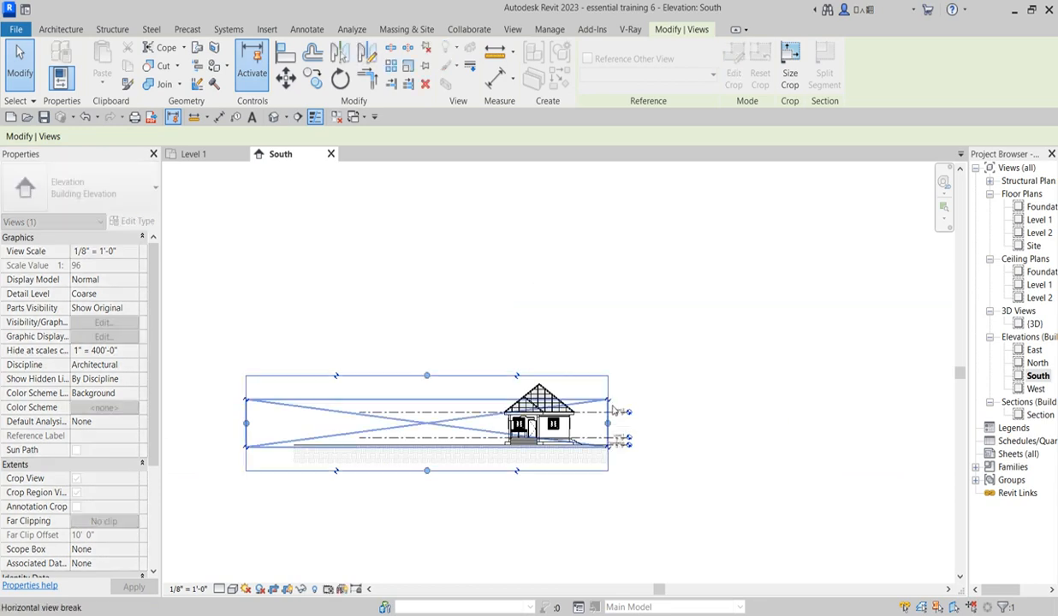
click(246, 423)
click(495, 417)
scroll(544, 486, up, 4)
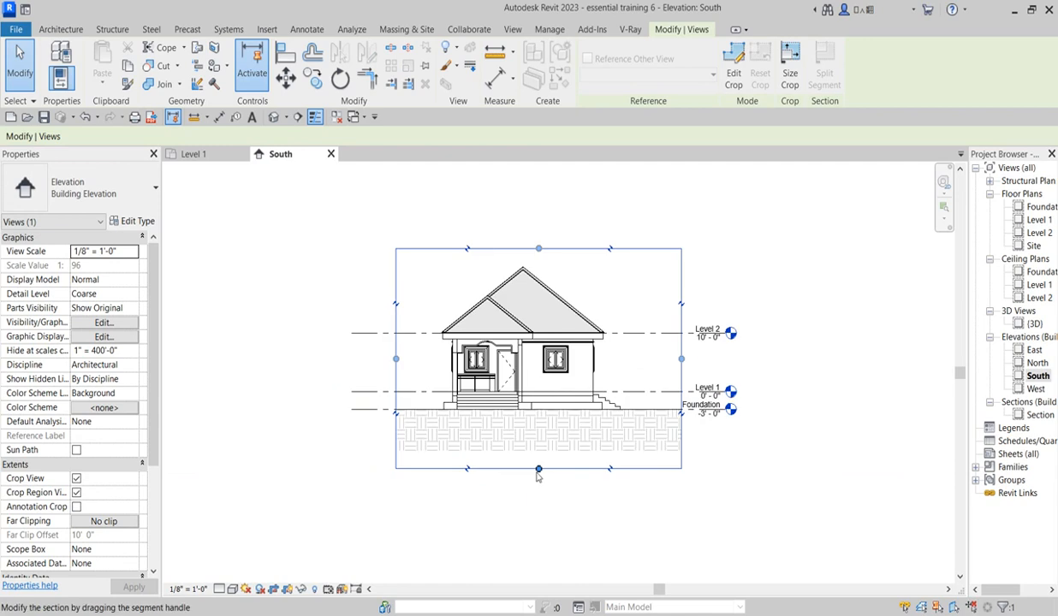
Raise the crop region's bottom edge to the Foundation level line and pull its right edge closer to the house
click(538, 470)
click(542, 420)
scroll(539, 421, up, 6)
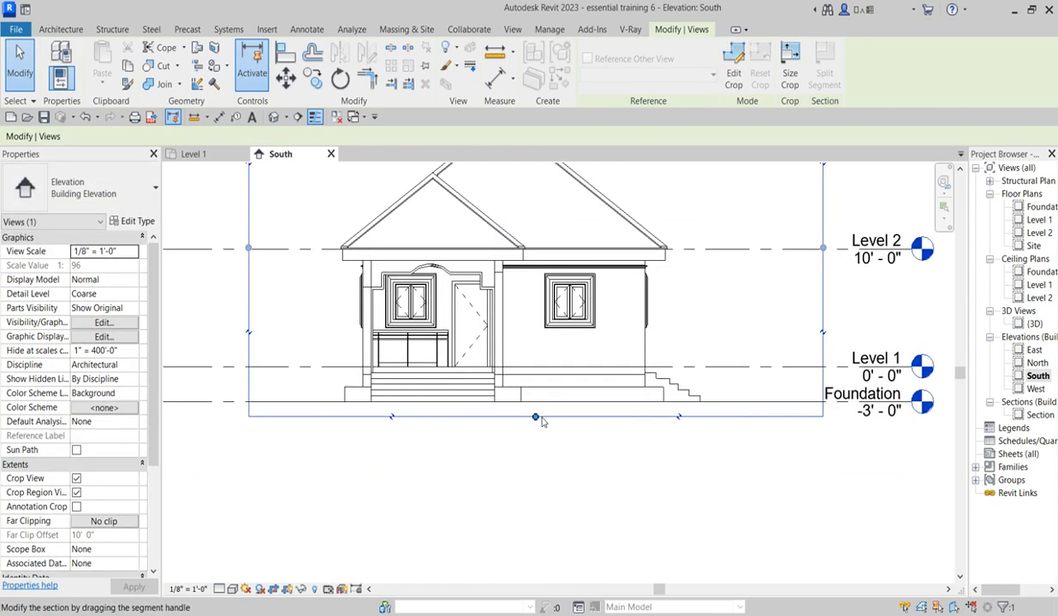
click(531, 418)
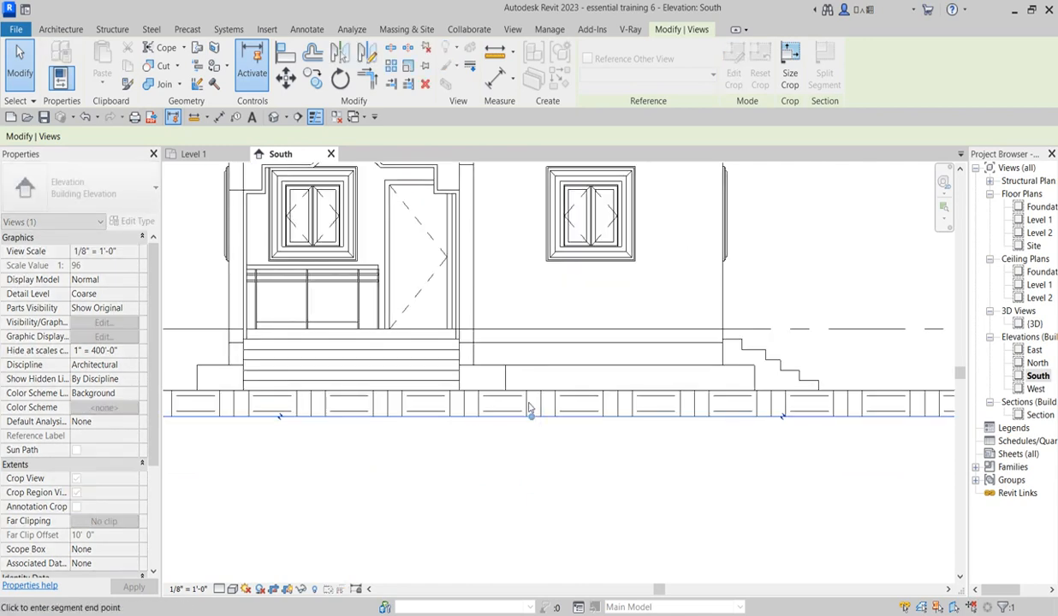
click(530, 393)
scroll(541, 427, down, 3)
scroll(591, 480, down, 2)
click(710, 320)
click(696, 334)
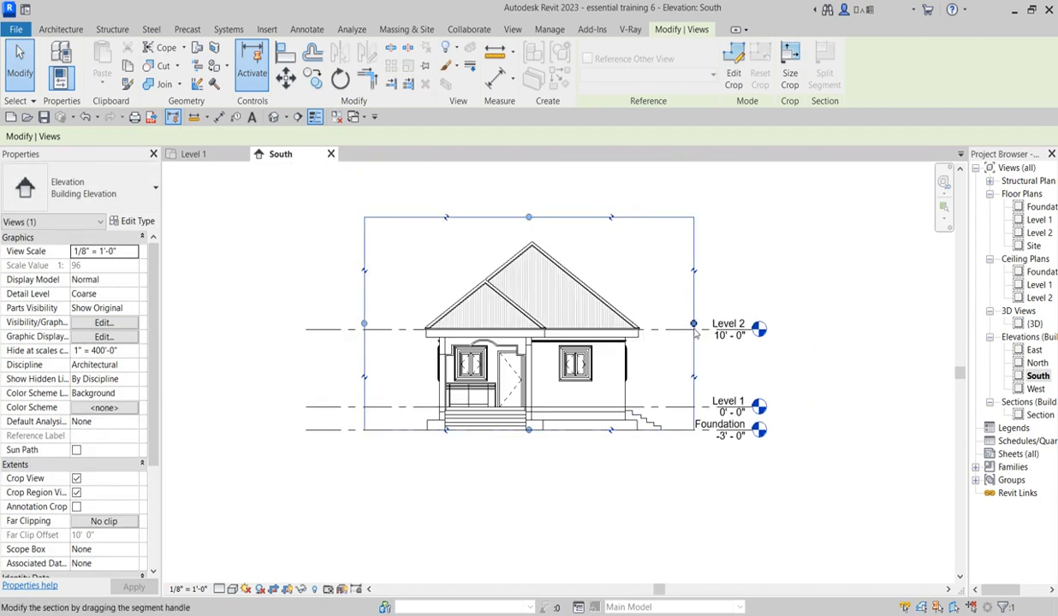
Hide the whole Levels category in the South elevation, using the Level 2 line
click(331, 339)
right_click(331, 332)
mouse_move(384, 374)
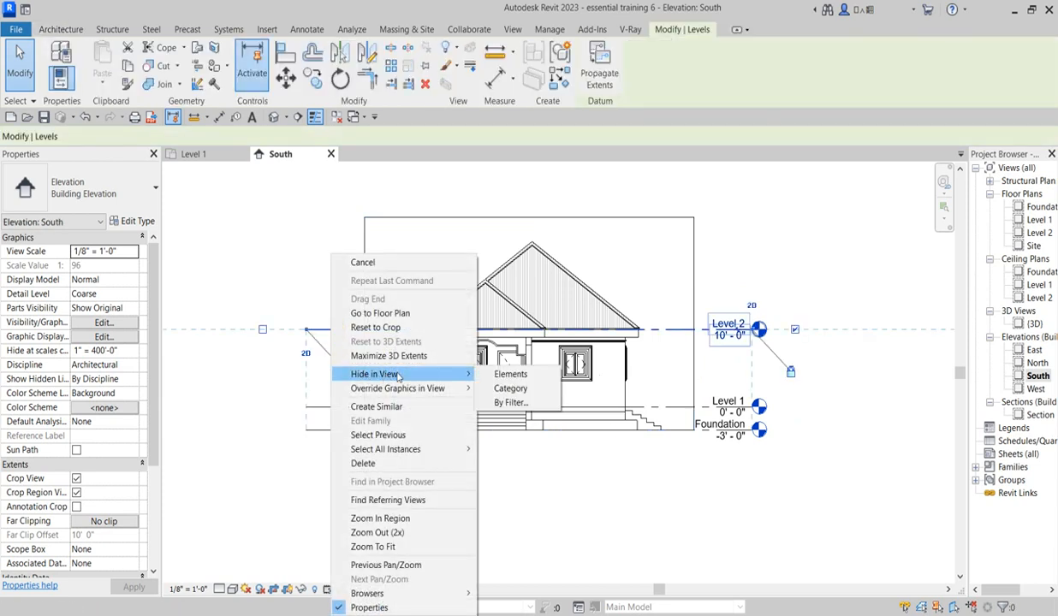
click(511, 389)
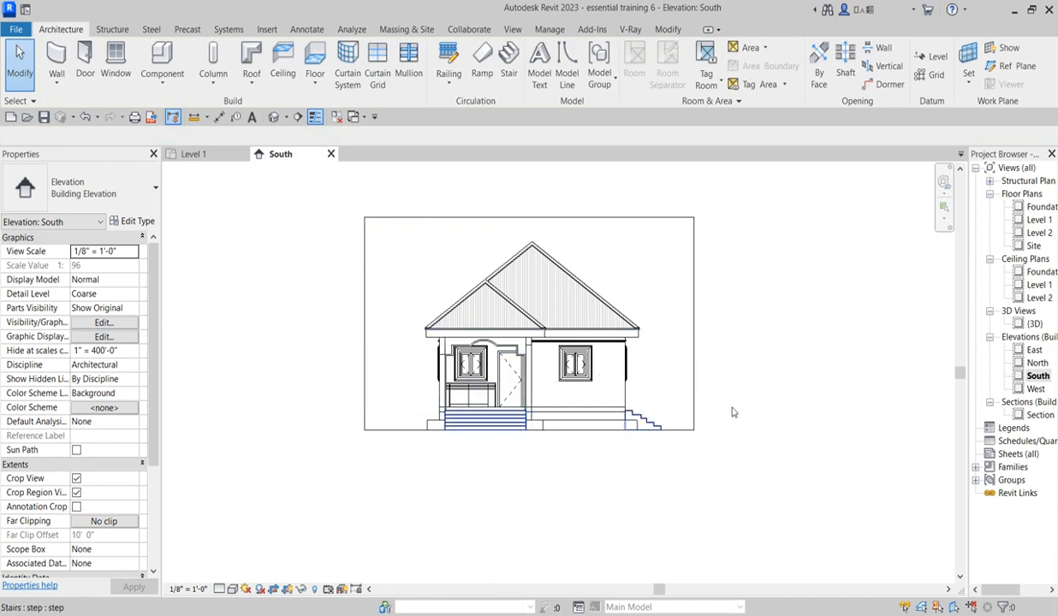
Hide the crop region boundary in the South elevation while keeping the view cropped
click(788, 360)
click(286, 590)
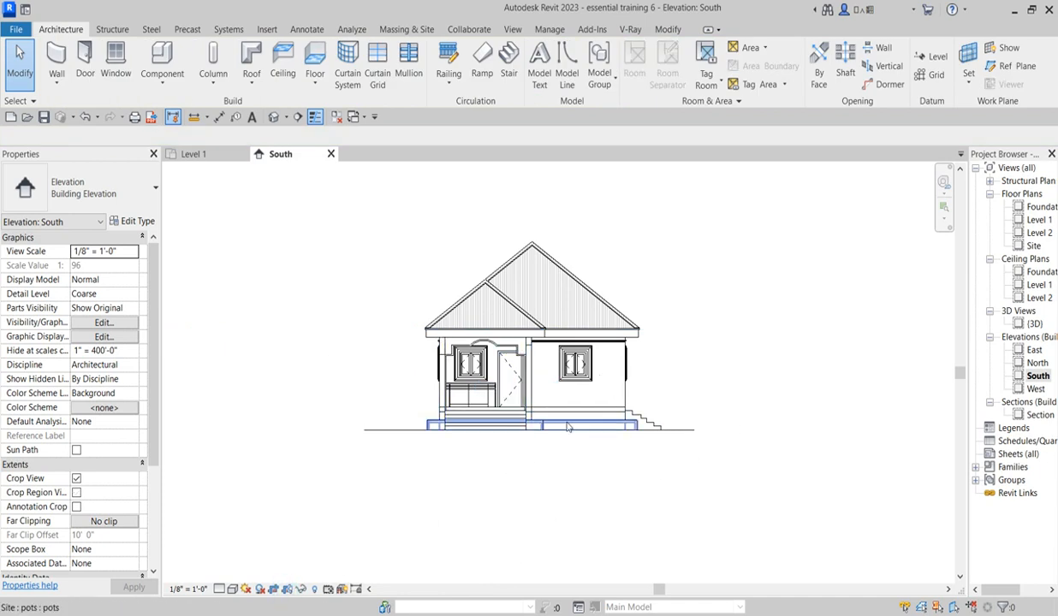
right_click(683, 303)
click(768, 444)
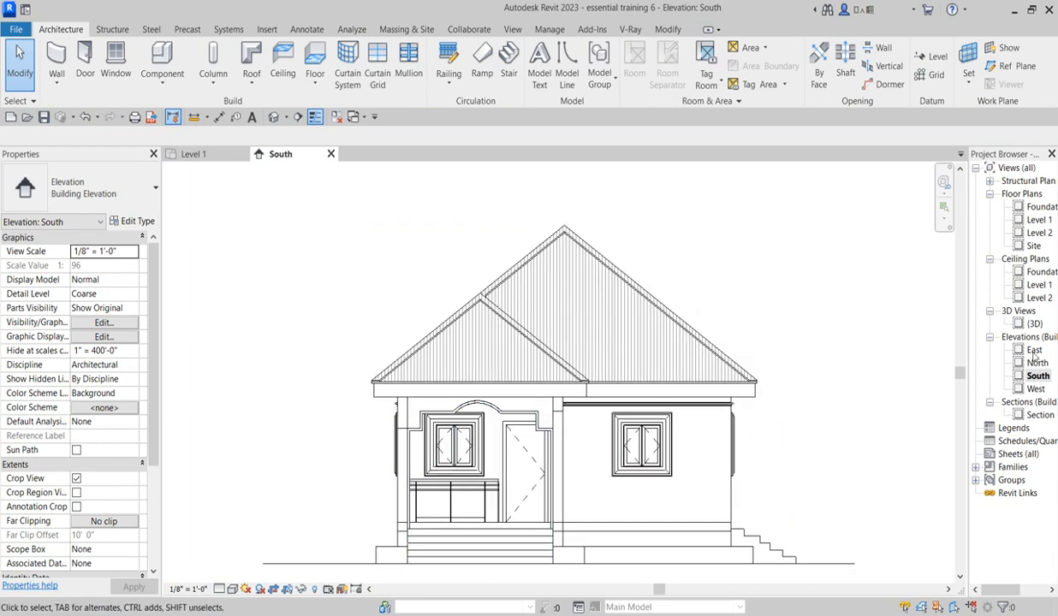
Open the West elevation, enable its crop view and show the crop region
double_click(1035, 389)
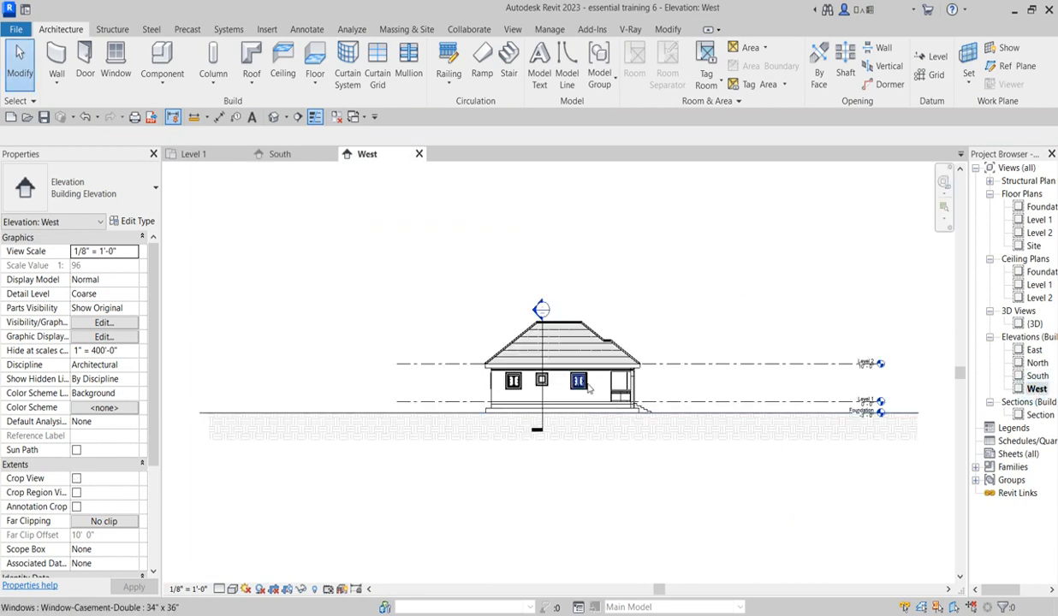
click(288, 588)
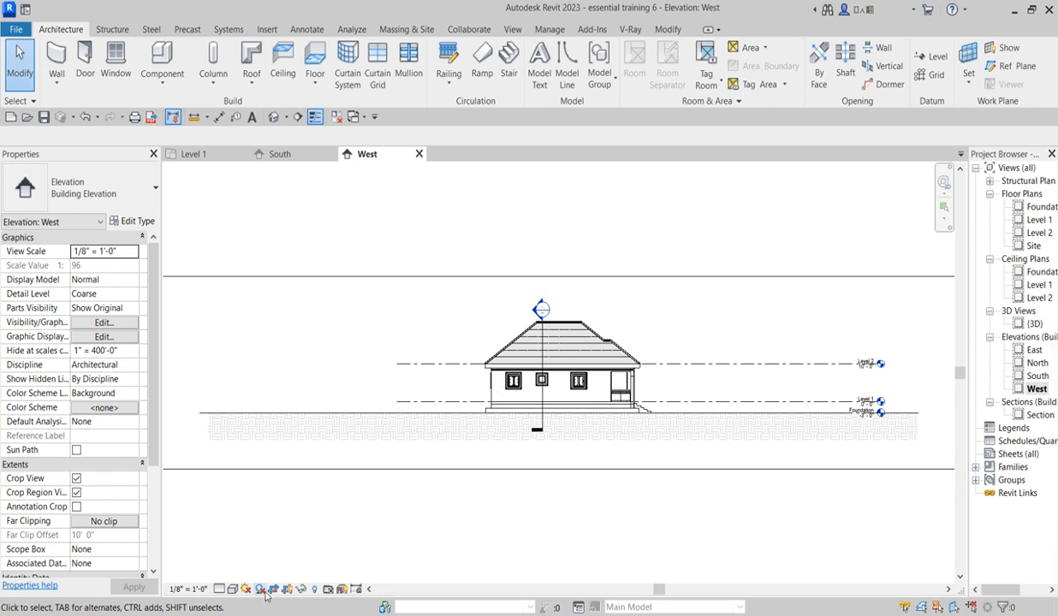
scroll(291, 561, down, 2)
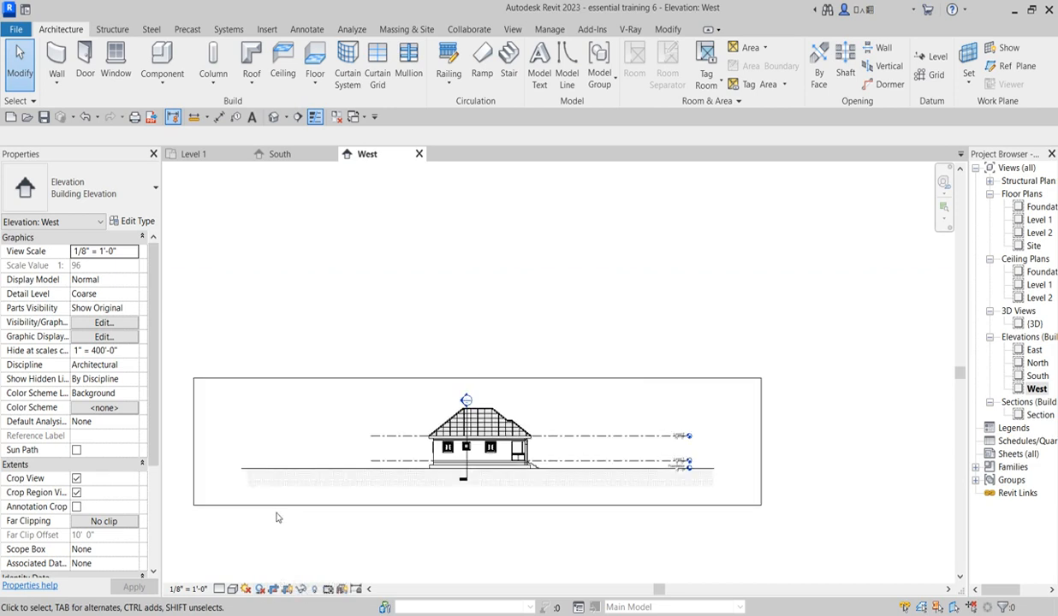
Pull both side edges of the West elevation's crop region in close to the house
click(194, 451)
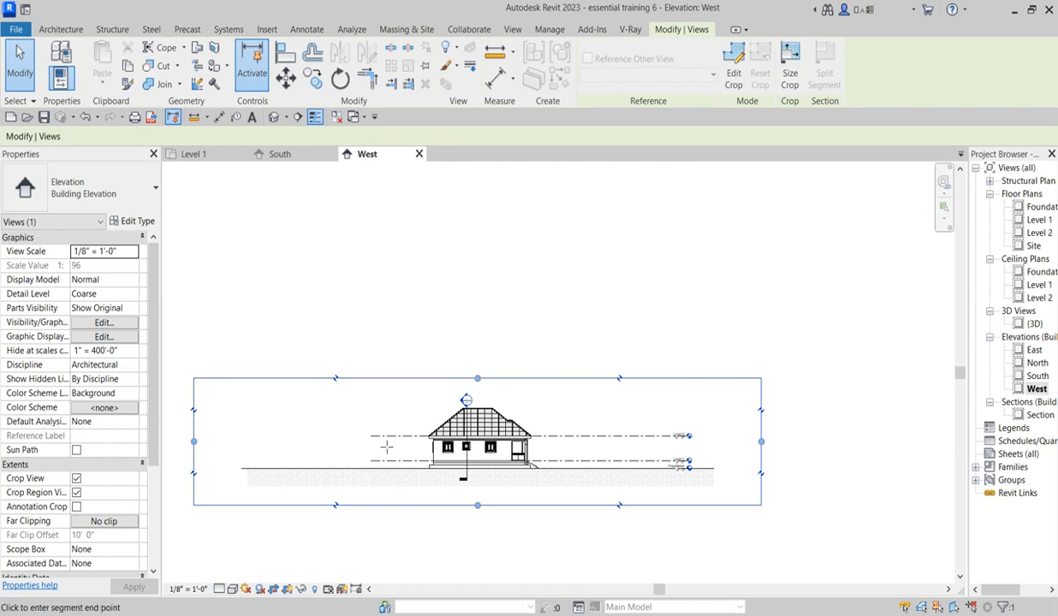
drag(405, 446, 404, 443)
click(762, 443)
click(540, 466)
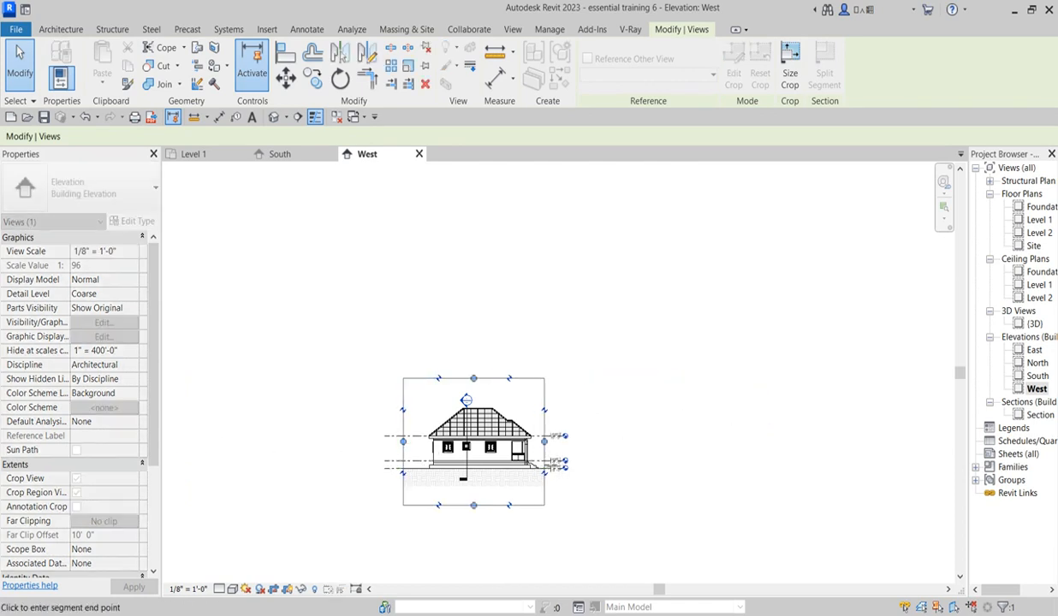
Raise the West crop region's bottom edge to the Foundation level line and move its left edge slightly closer to the house
scroll(445, 508, up, 5)
click(516, 502)
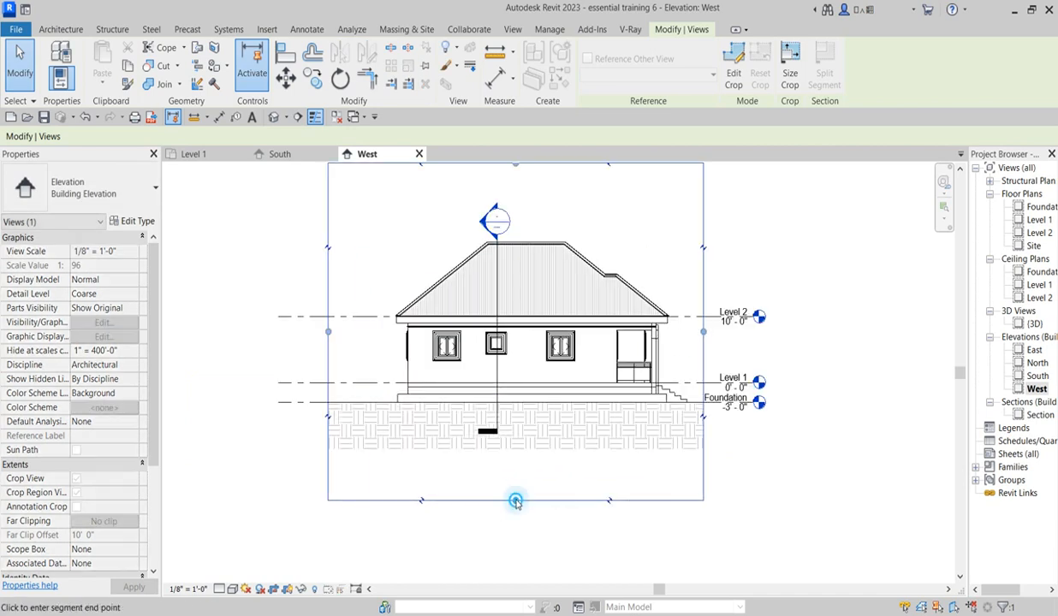
click(512, 403)
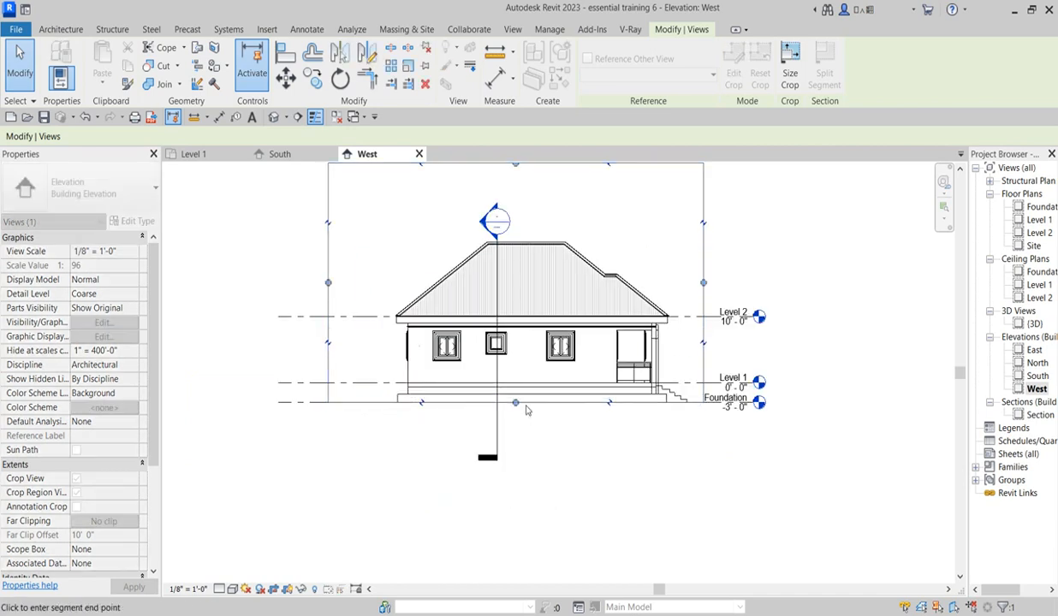
scroll(452, 500, down, 2)
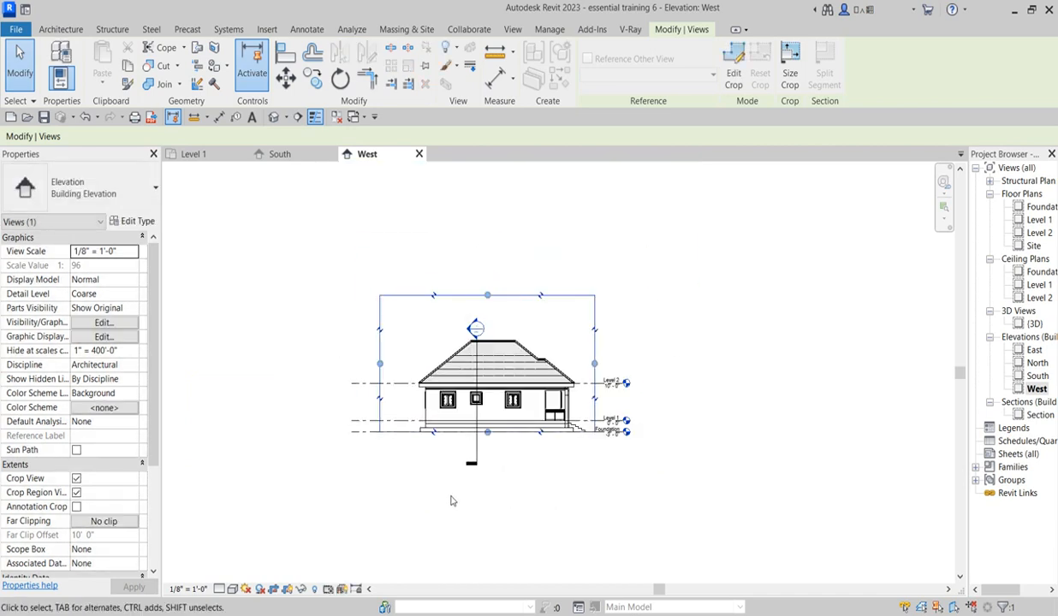
click(388, 368)
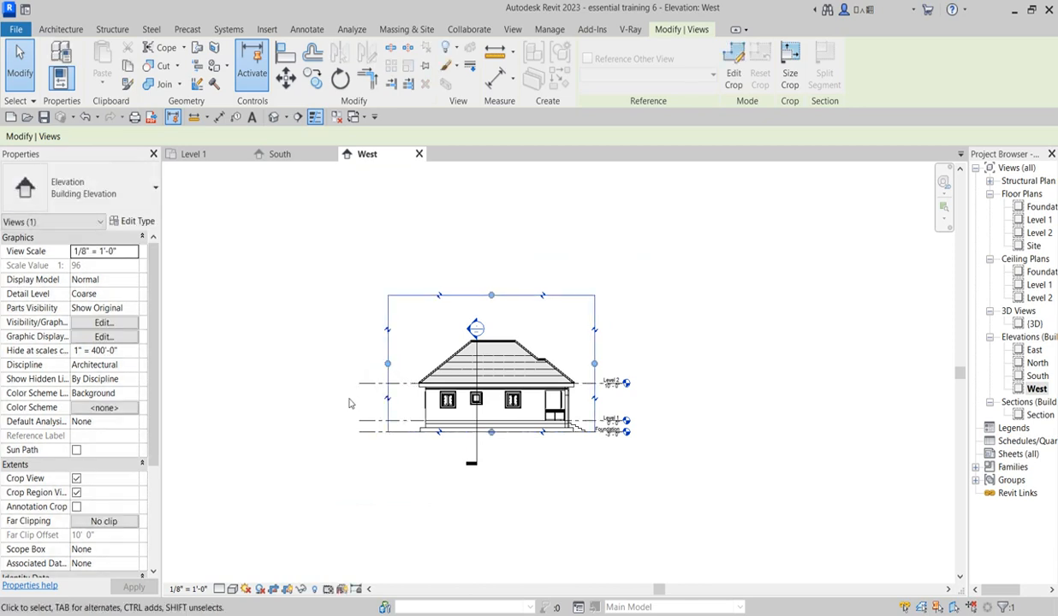
Hide the crop region boundary in the West elevation while keeping the view cropped
scroll(471, 445, up, 3)
right_click(471, 451)
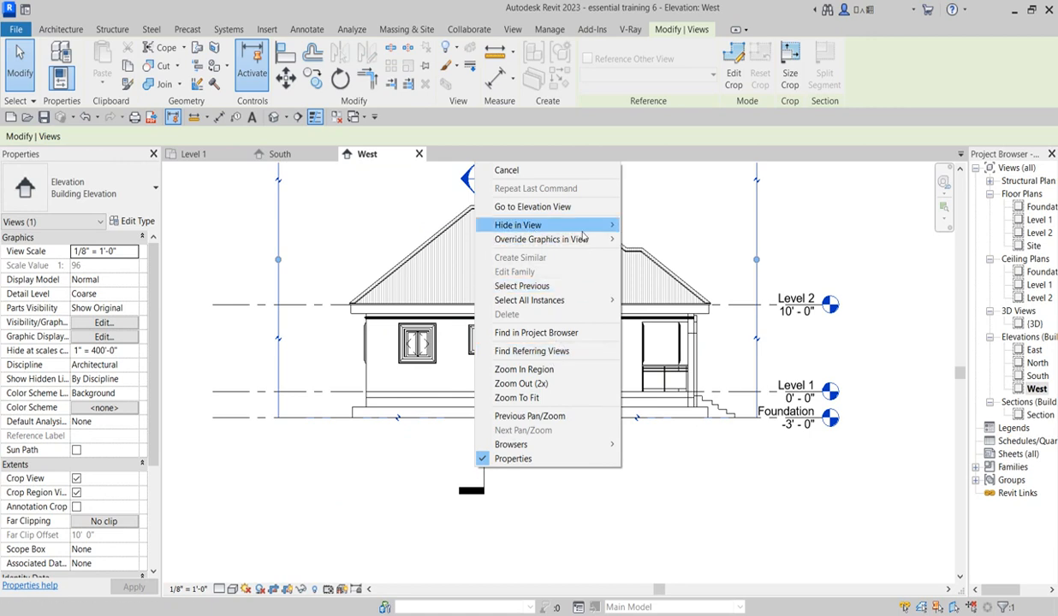
mouse_move(564, 226)
click(652, 225)
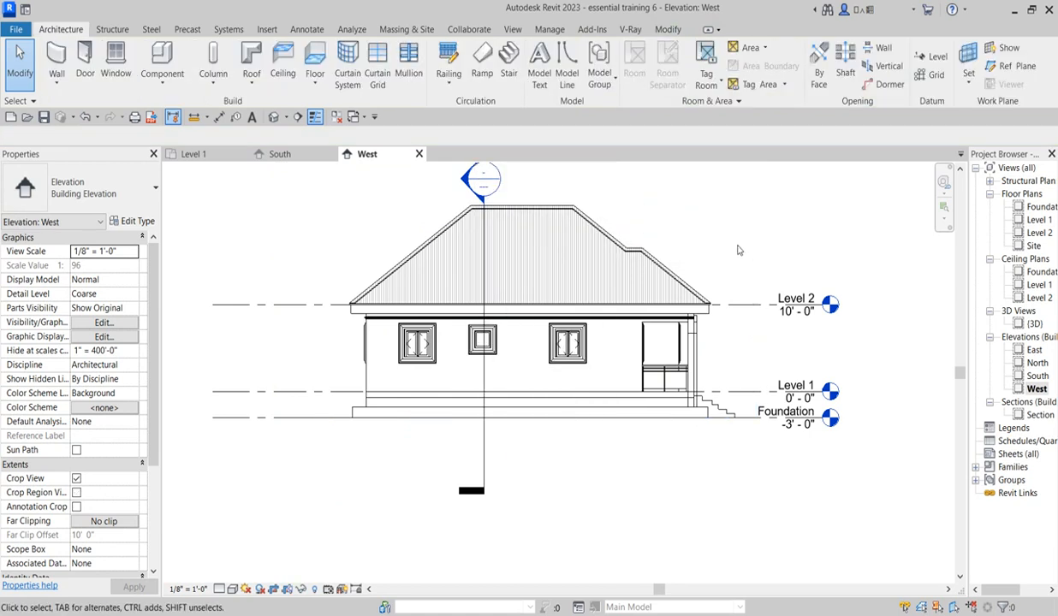
Hide the whole Levels category in the West elevation, using the Level 2 line
click(756, 313)
right_click(757, 313)
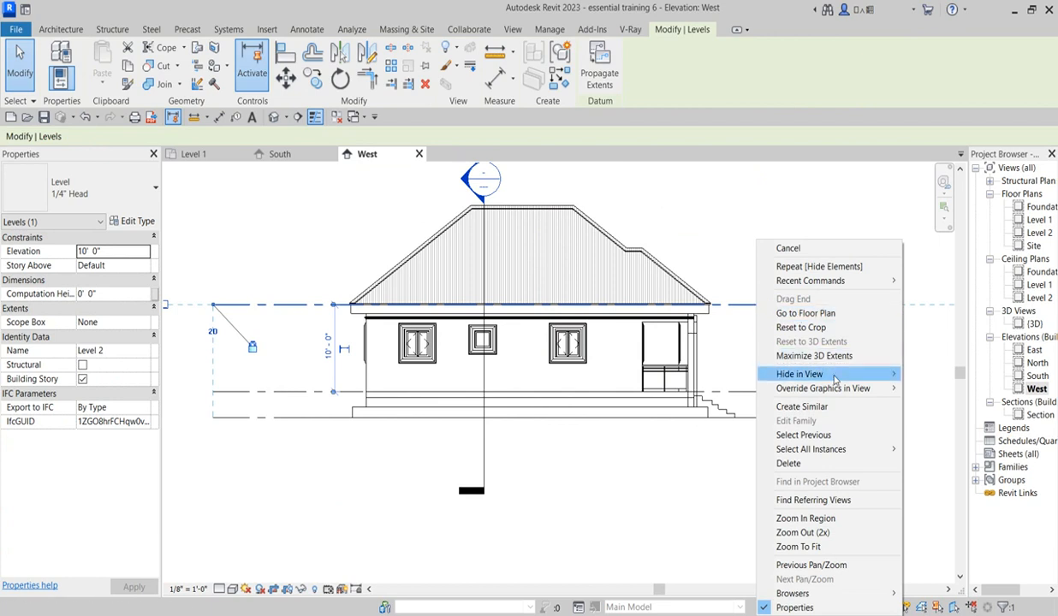
mouse_move(891, 381)
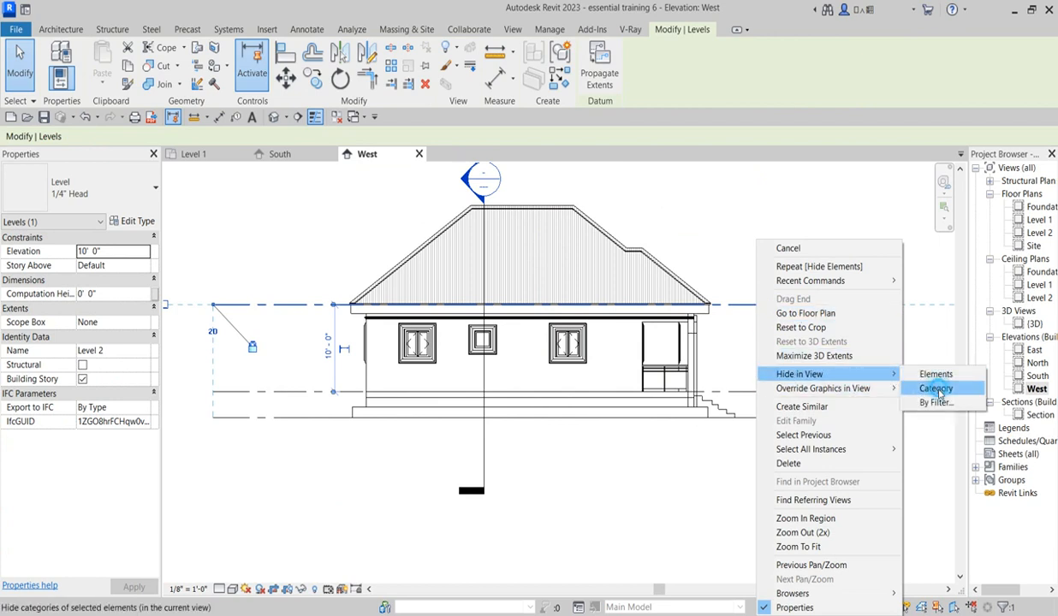
click(936, 389)
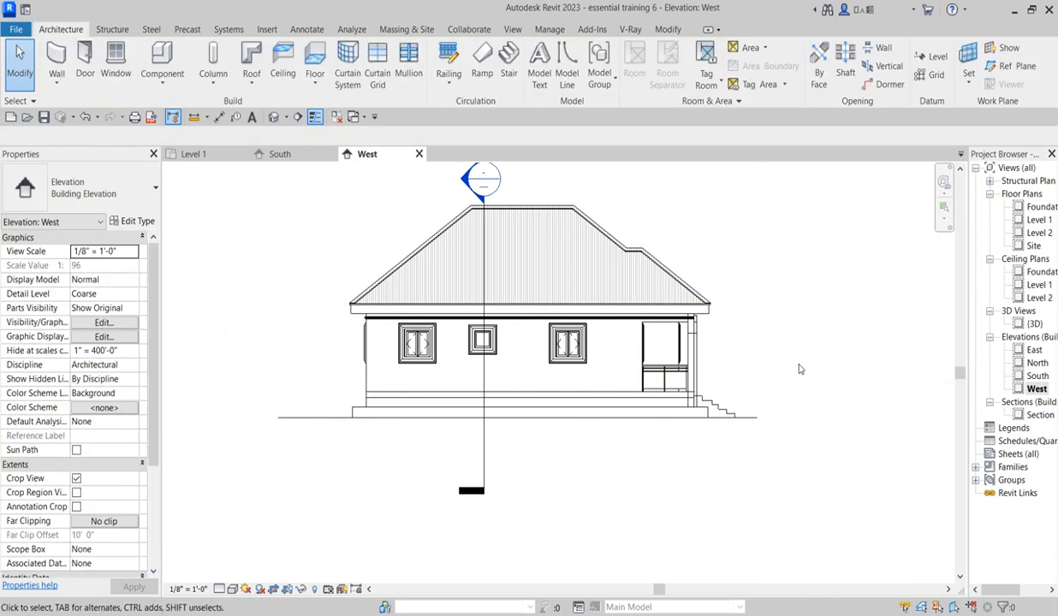
Hide the whole section category in the West elevation, using the section line that crosses the house
click(487, 457)
right_click(487, 454)
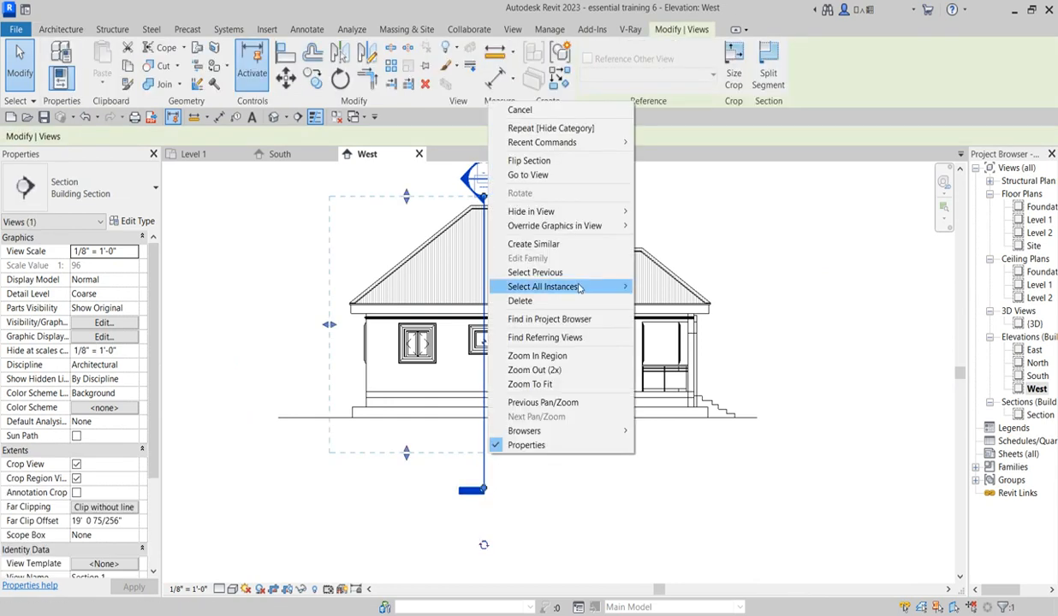
mouse_move(623, 211)
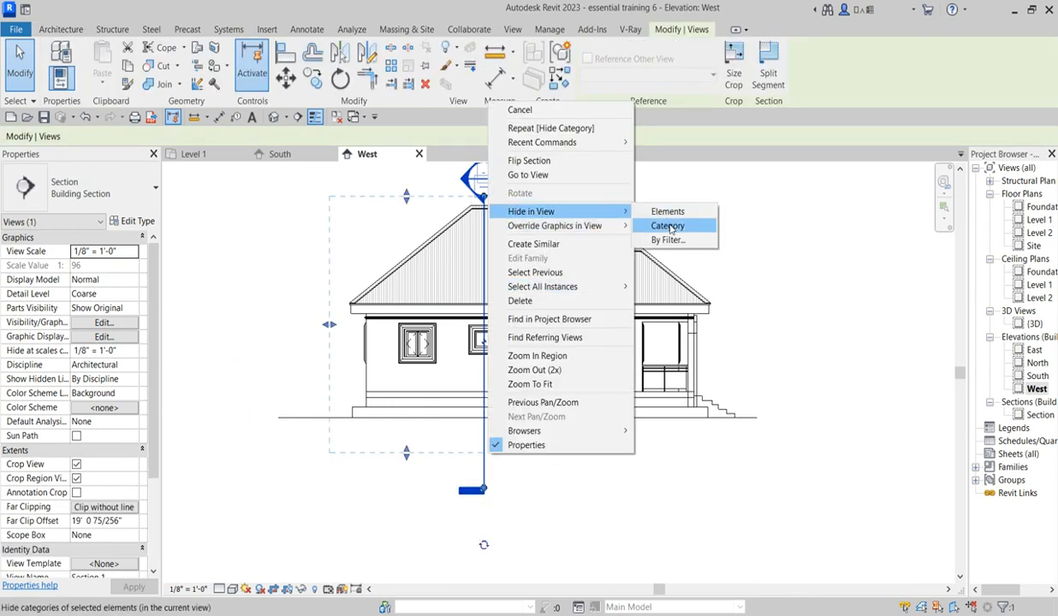
click(671, 227)
scroll(684, 359, down, 3)
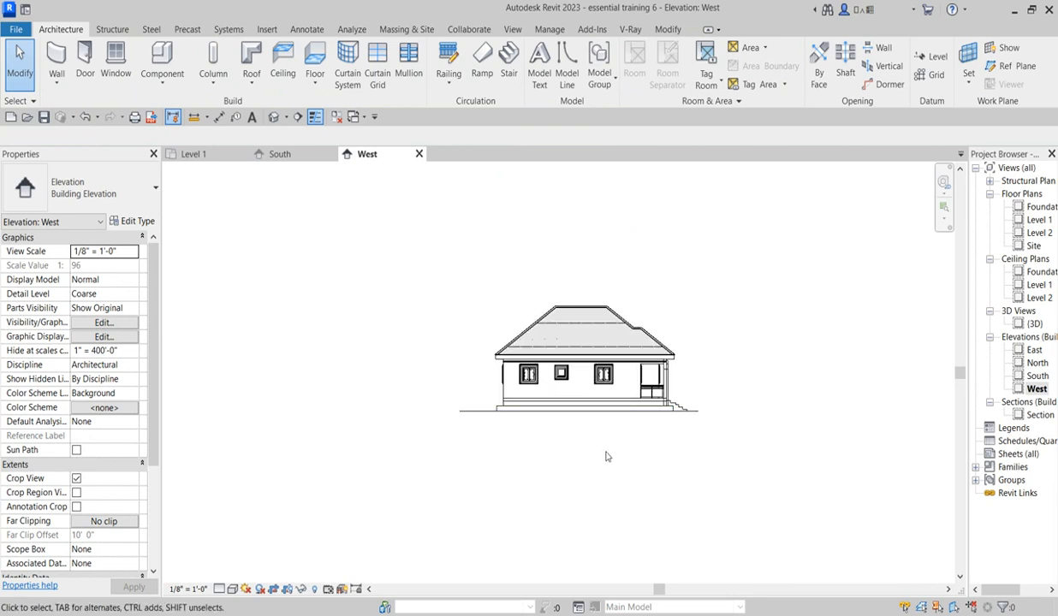
scroll(573, 423, up, 1)
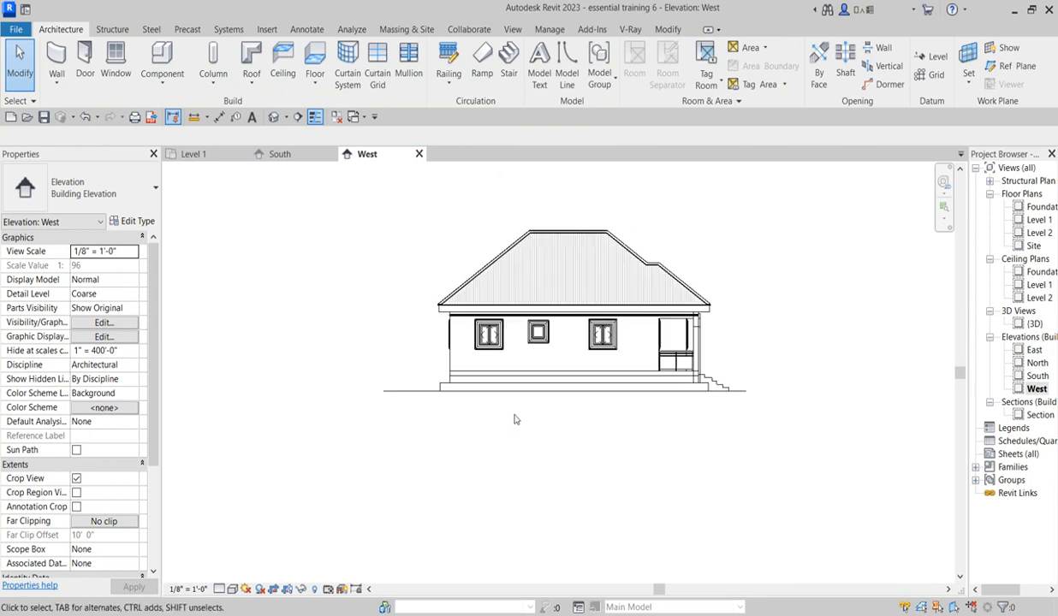
Open the North elevation, enable its crop view and show the crop region
double_click(1037, 363)
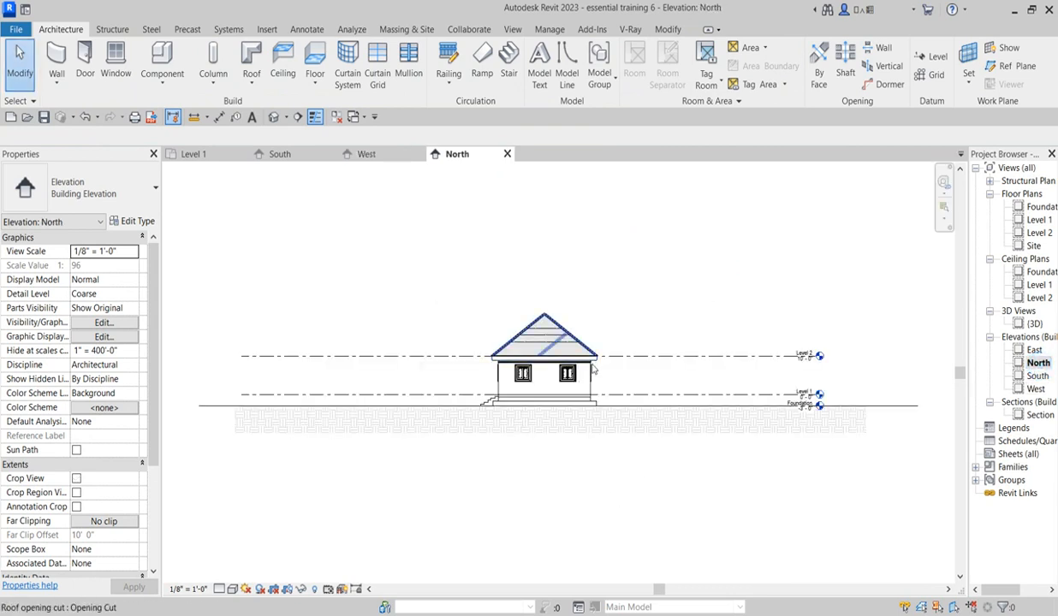
click(287, 590)
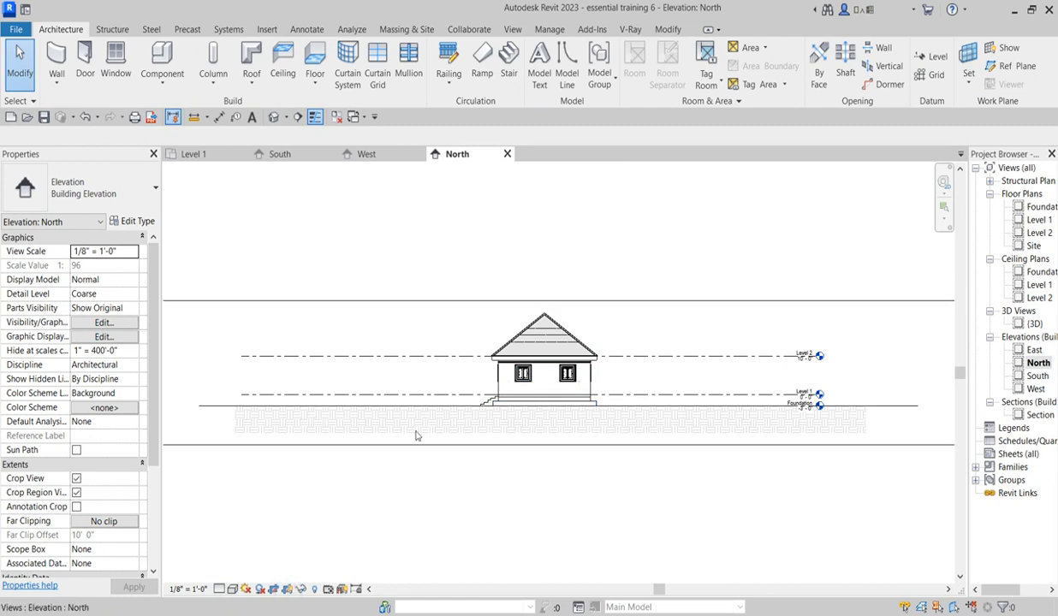
Raise the North crop region's top edge further above the roof and pull both side edges in close to the house
click(548, 299)
scroll(566, 305, down, 2)
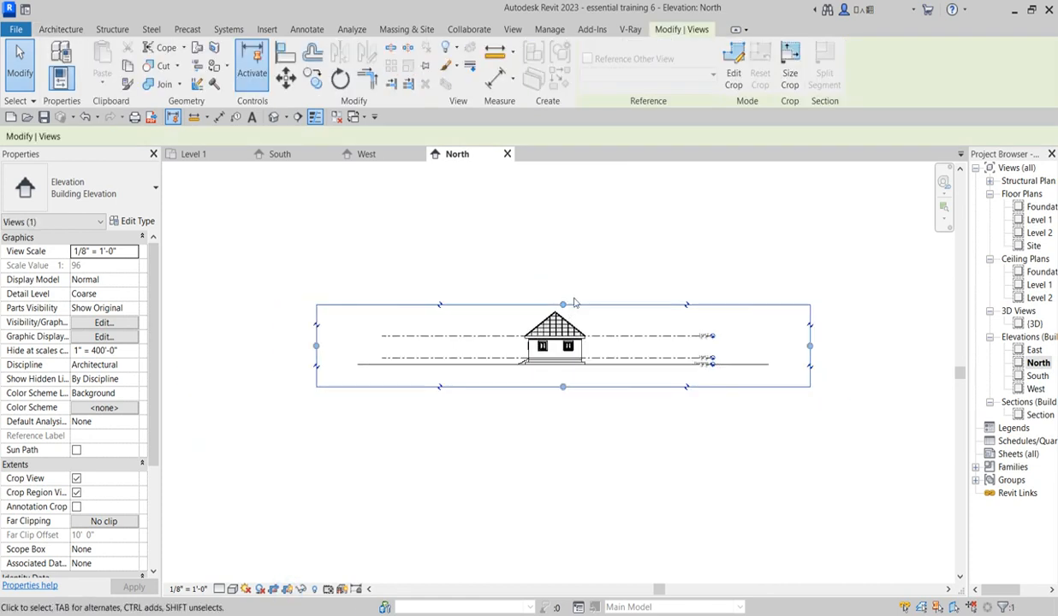
drag(564, 305, 563, 284)
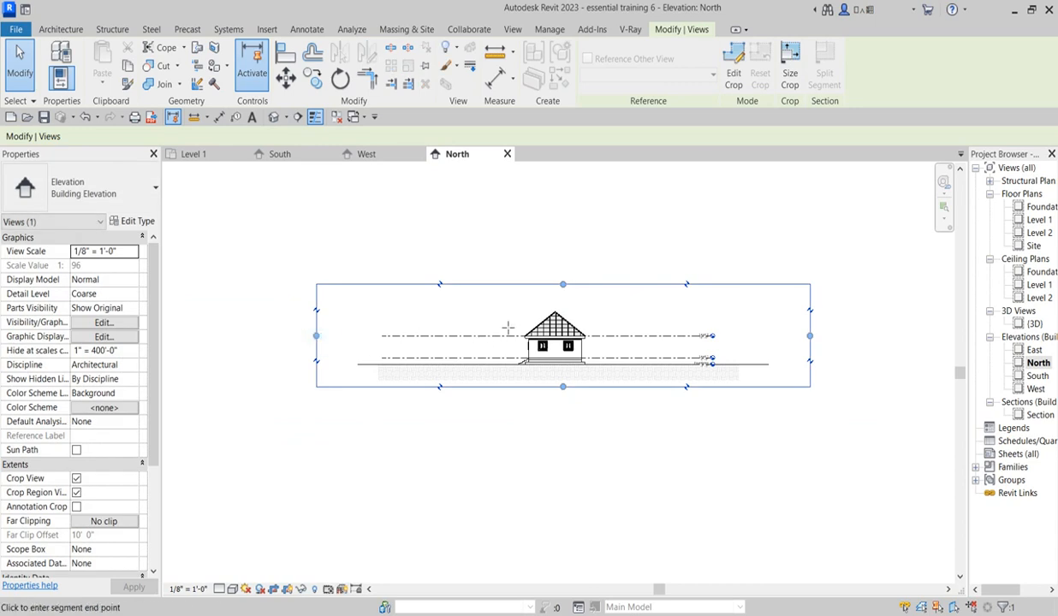
drag(508, 329, 502, 331)
drag(809, 336, 631, 341)
Raise the bottom edge of the North elevation's crop region to the Foundation level line
scroll(608, 346, up, 6)
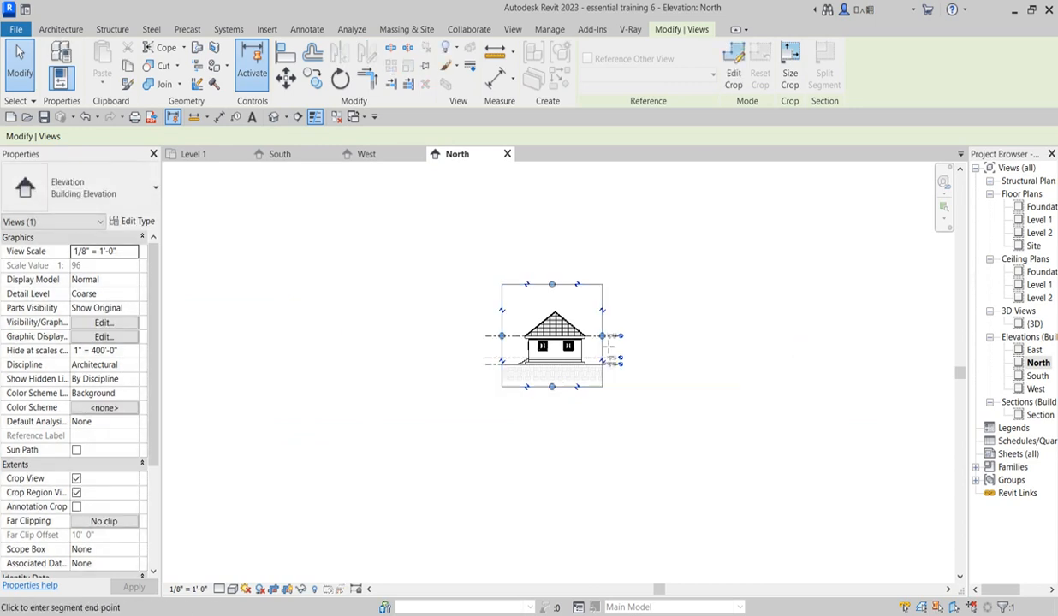
drag(534, 399, 534, 320)
scroll(495, 450, down, 3)
Hide the whole Levels category in the North elevation, using the Level 2 line
click(390, 318)
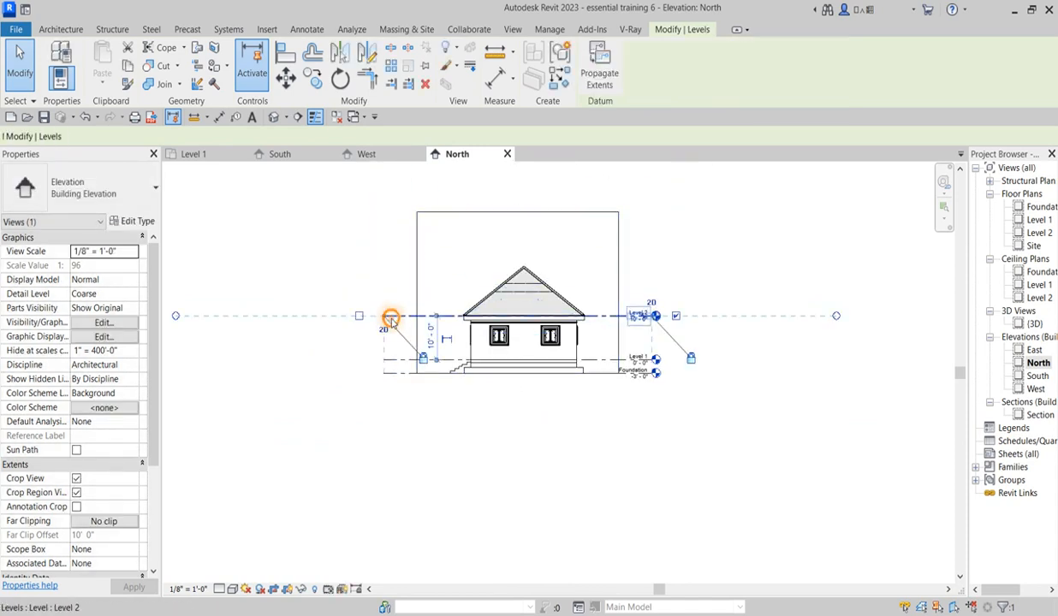
right_click(390, 318)
mouse_move(462, 374)
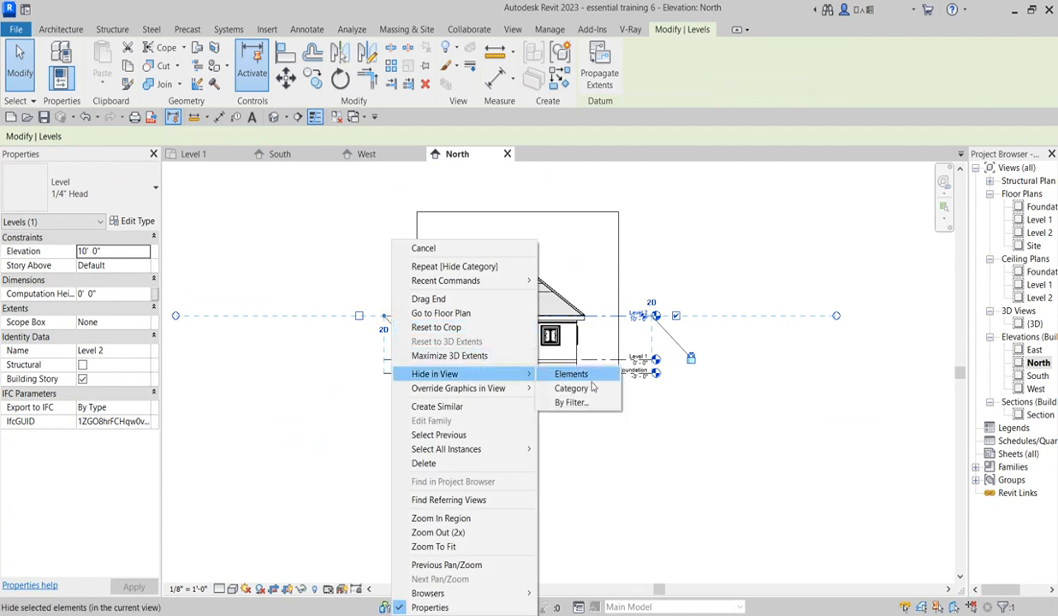
click(593, 379)
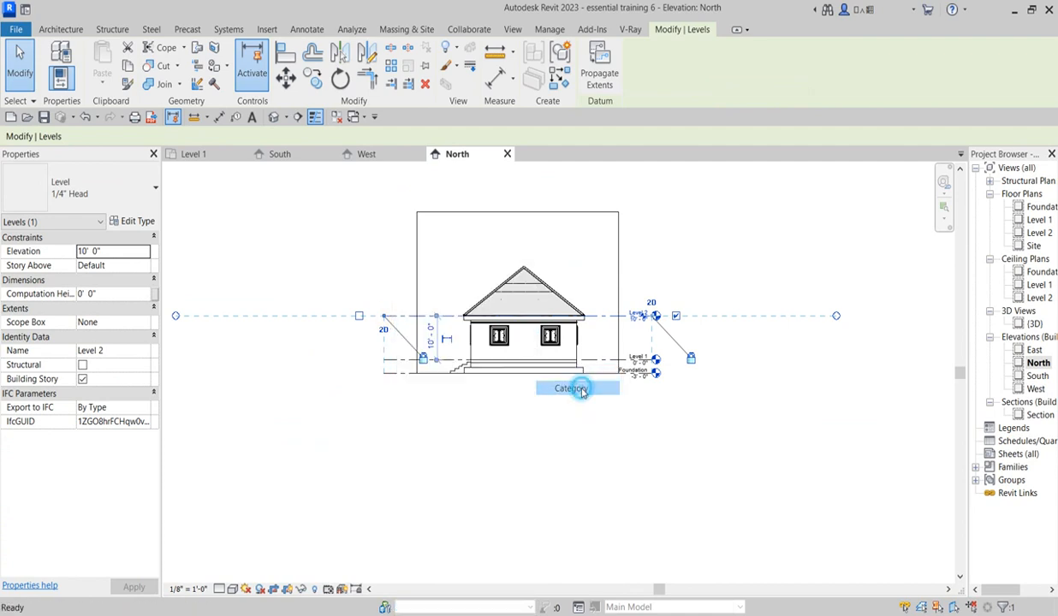
Hide the crop region boundary in the North elevation while keeping the view cropped
click(287, 590)
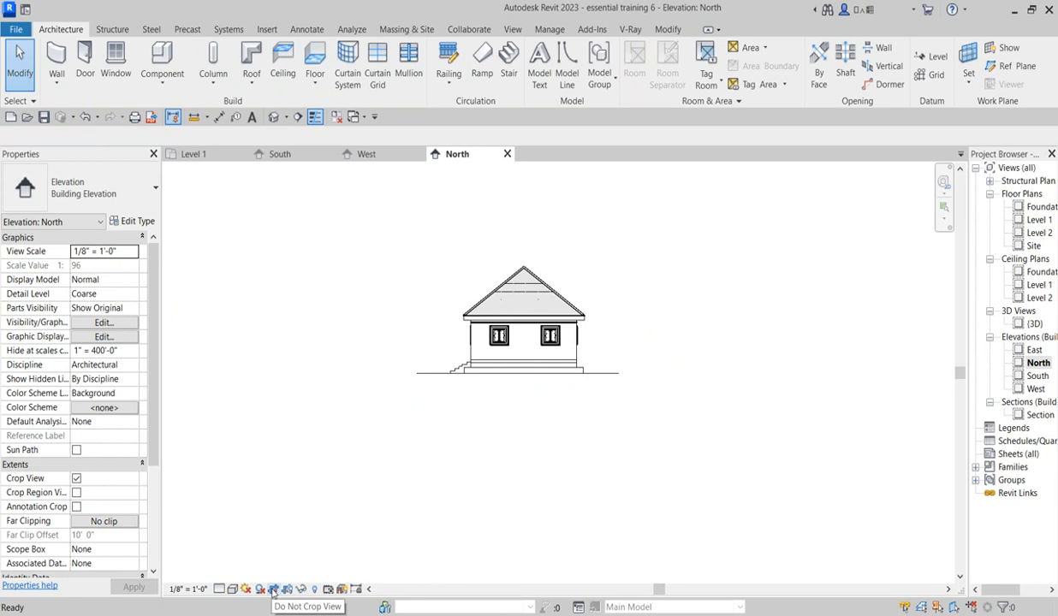
click(272, 589)
click(272, 590)
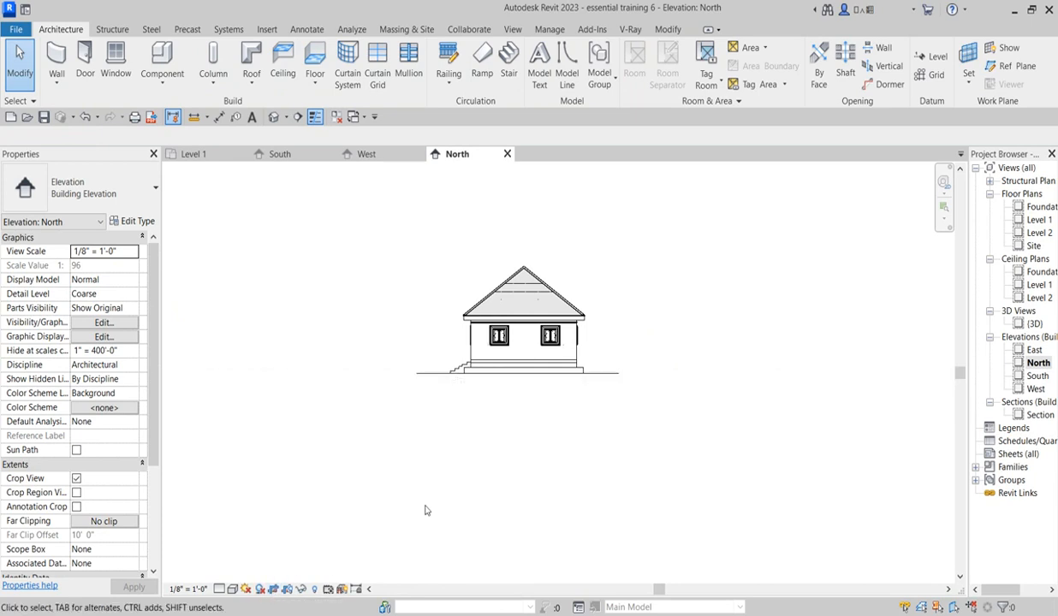
scroll(528, 453, down, 2)
scroll(547, 372, up, 2)
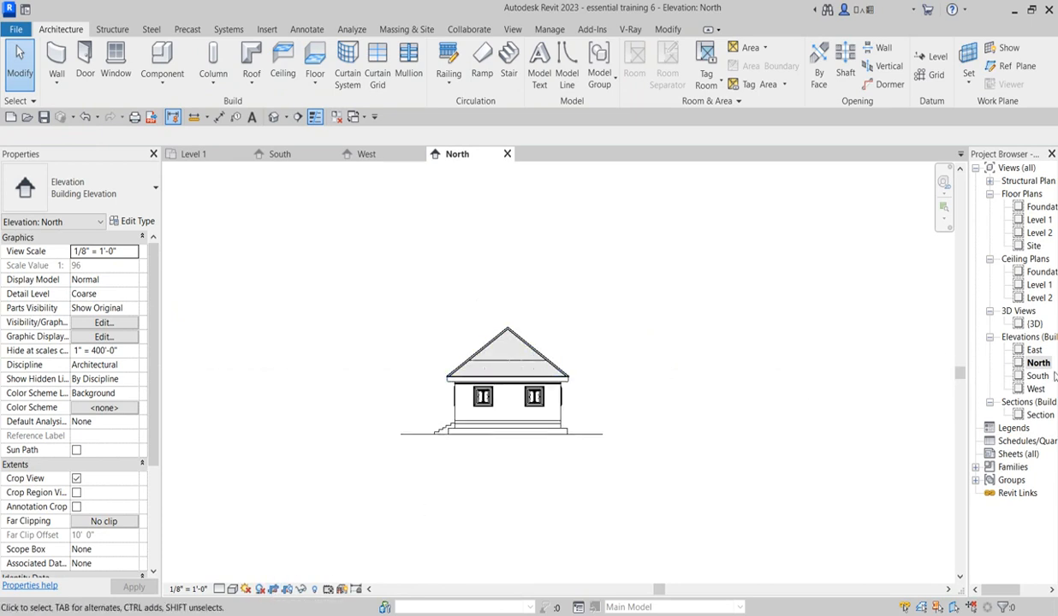
Open the East elevation and hide the whole section category there, using the section line that crosses the house
double_click(1032, 350)
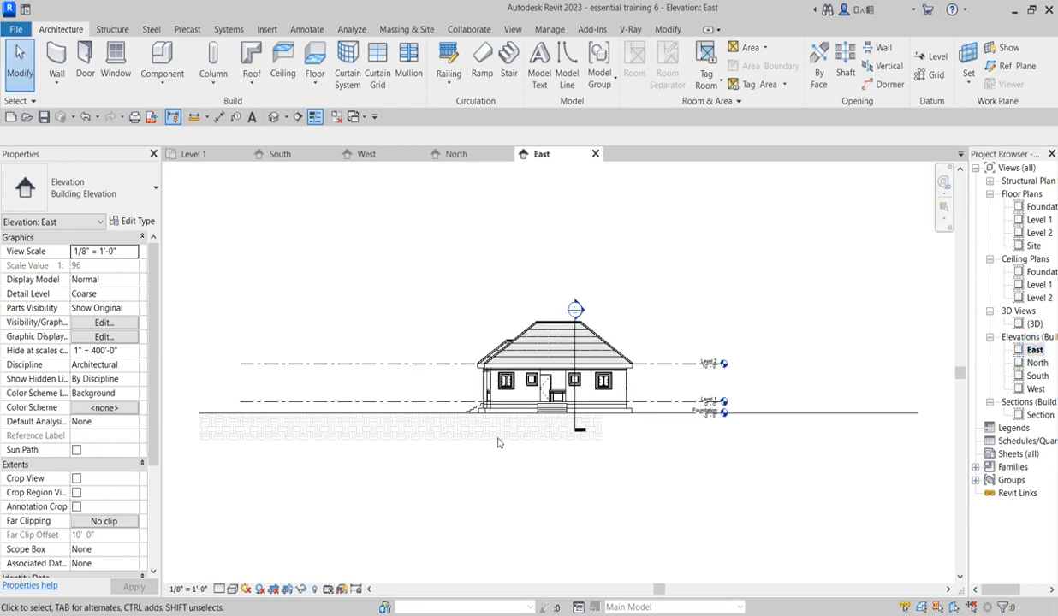
scroll(565, 420, up, 3)
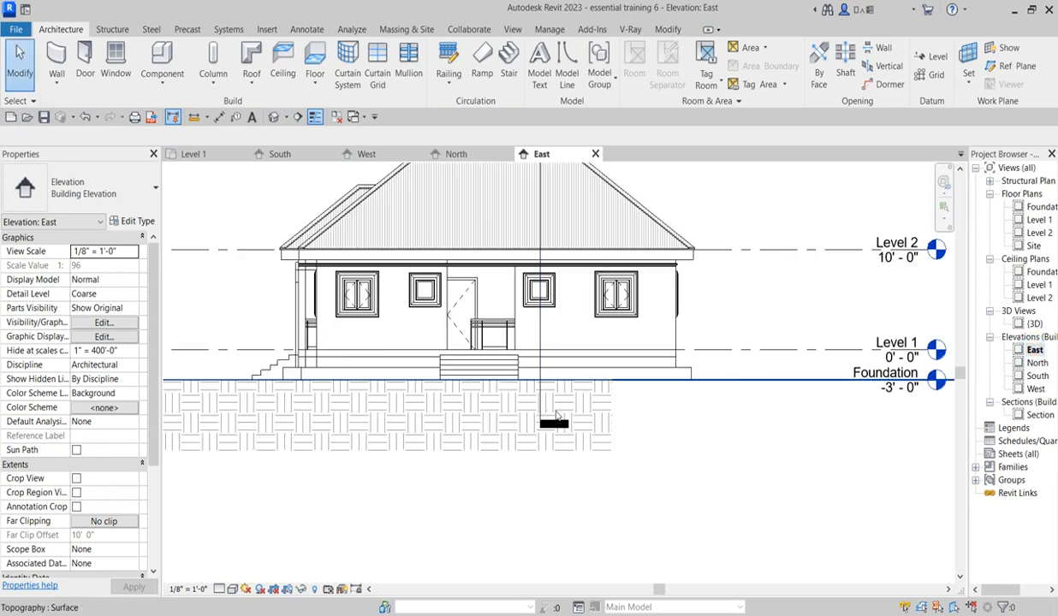
click(539, 404)
right_click(539, 404)
mouse_move(672, 160)
click(727, 175)
scroll(591, 420, down, 3)
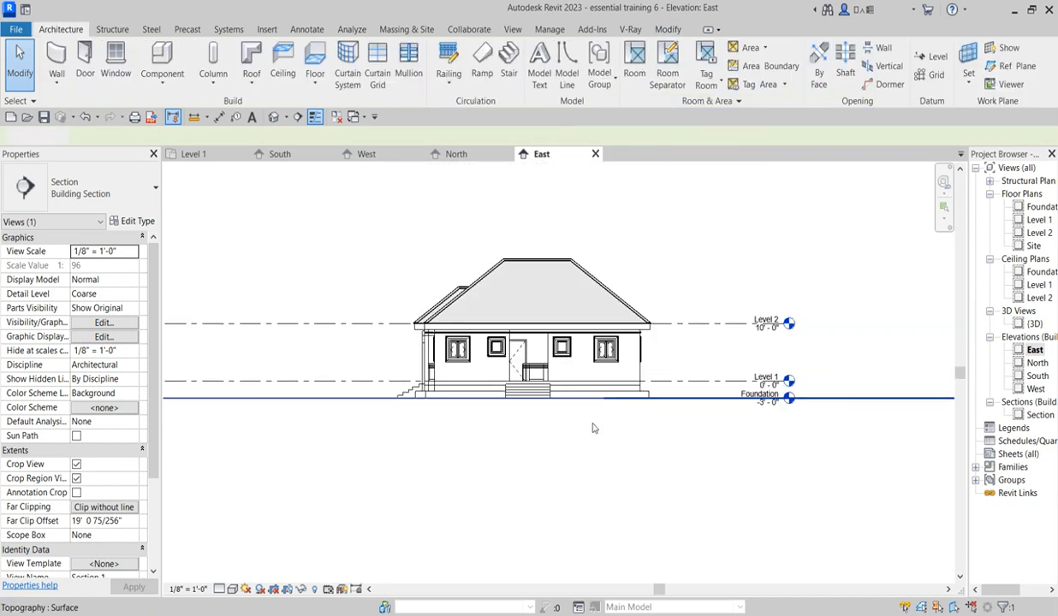
scroll(412, 469, down, 3)
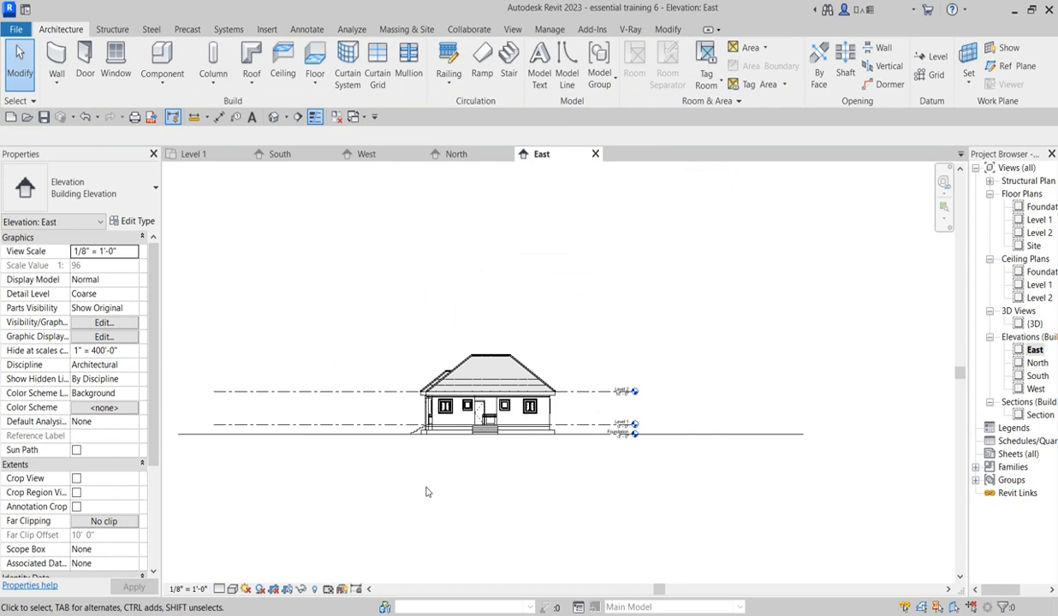
Turn on cropping in the East elevation and raise the bottom edge of its crop region to the Foundation level line
click(287, 589)
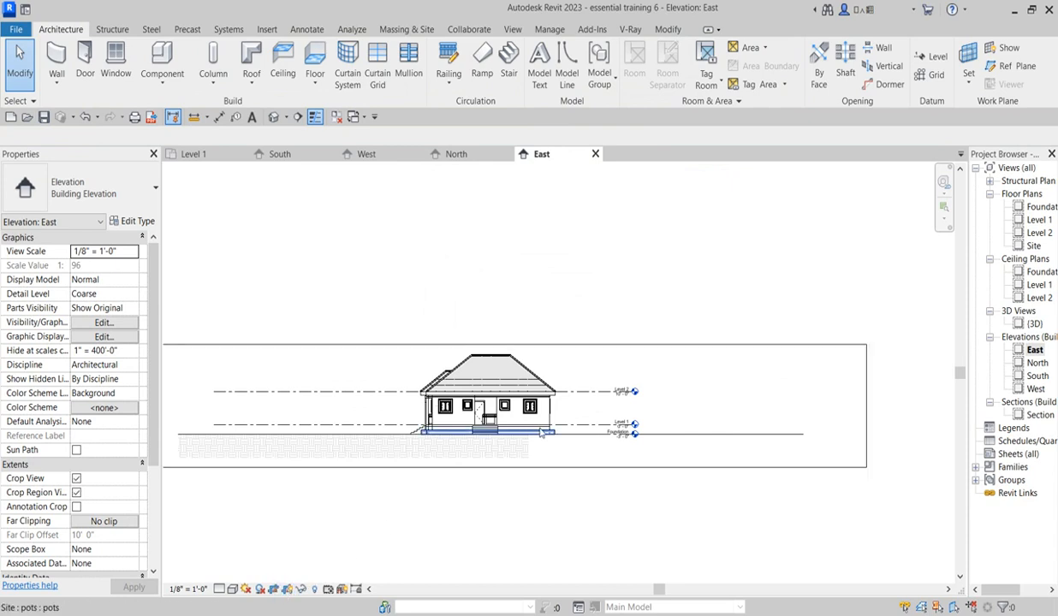
click(548, 467)
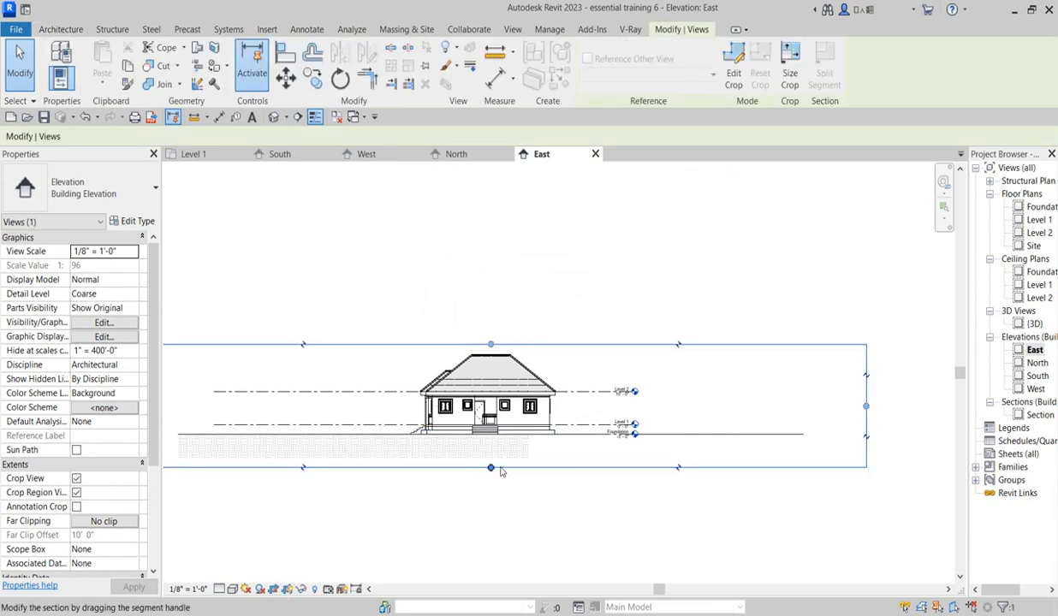
click(491, 468)
click(513, 445)
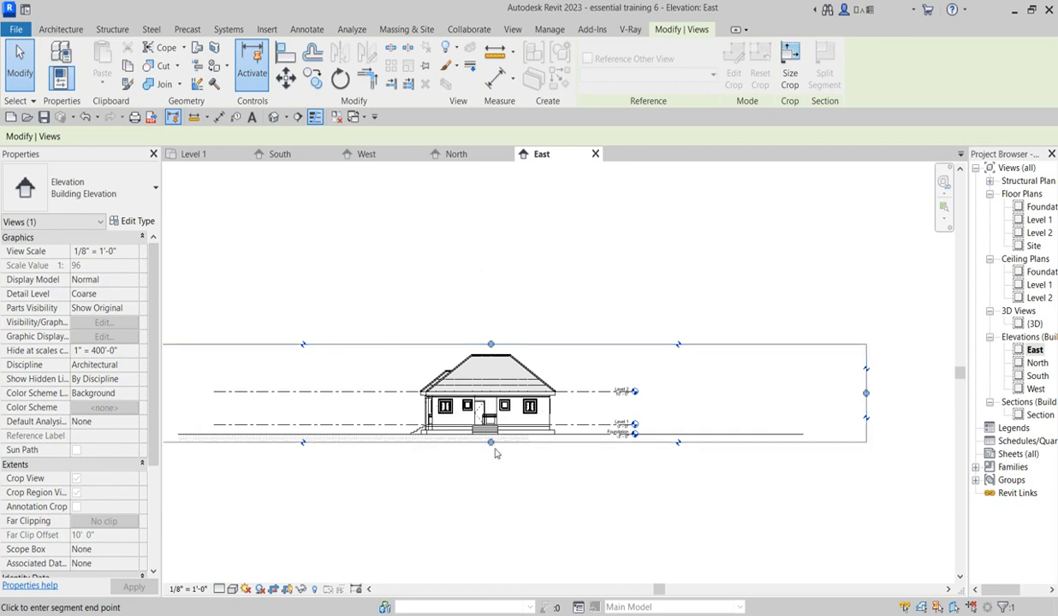
scroll(513, 443, up, 6)
click(514, 439)
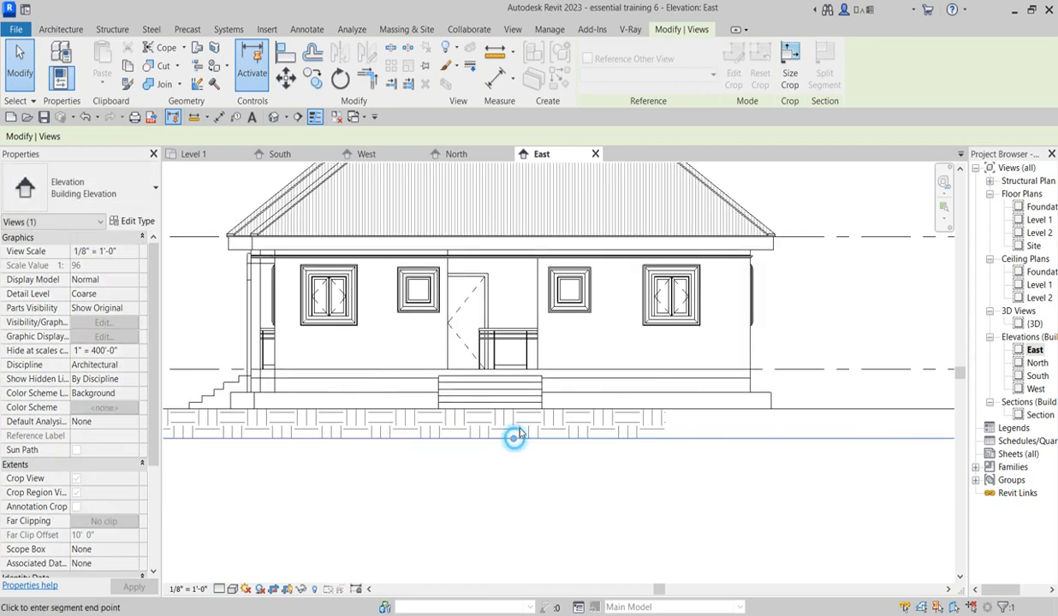
click(517, 410)
scroll(522, 493, down, 5)
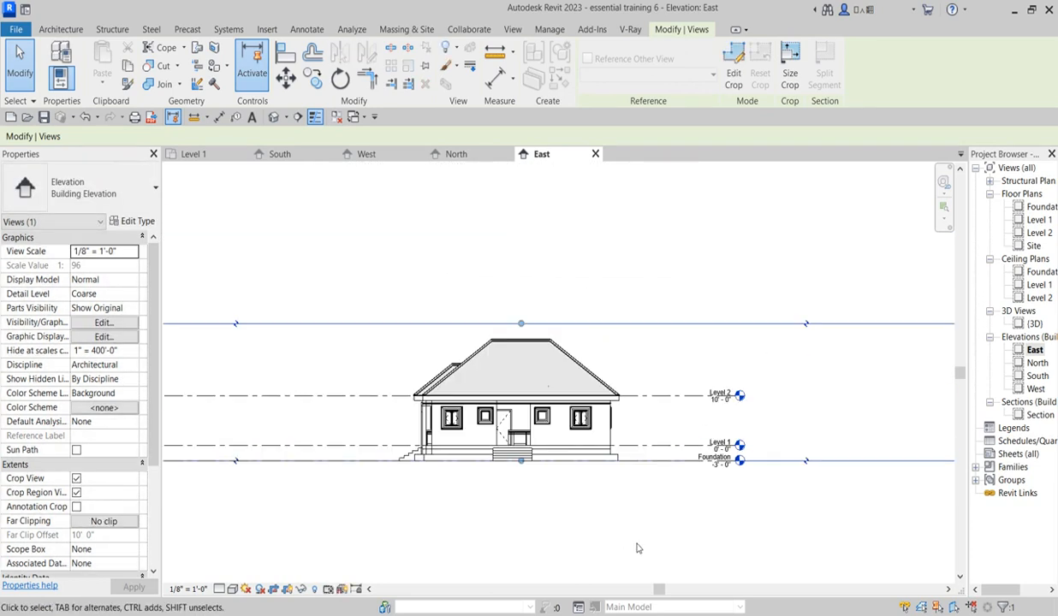
Raise the top edge of the East elevation's crop region above the roof and pull both side edges in close to the house
click(526, 366)
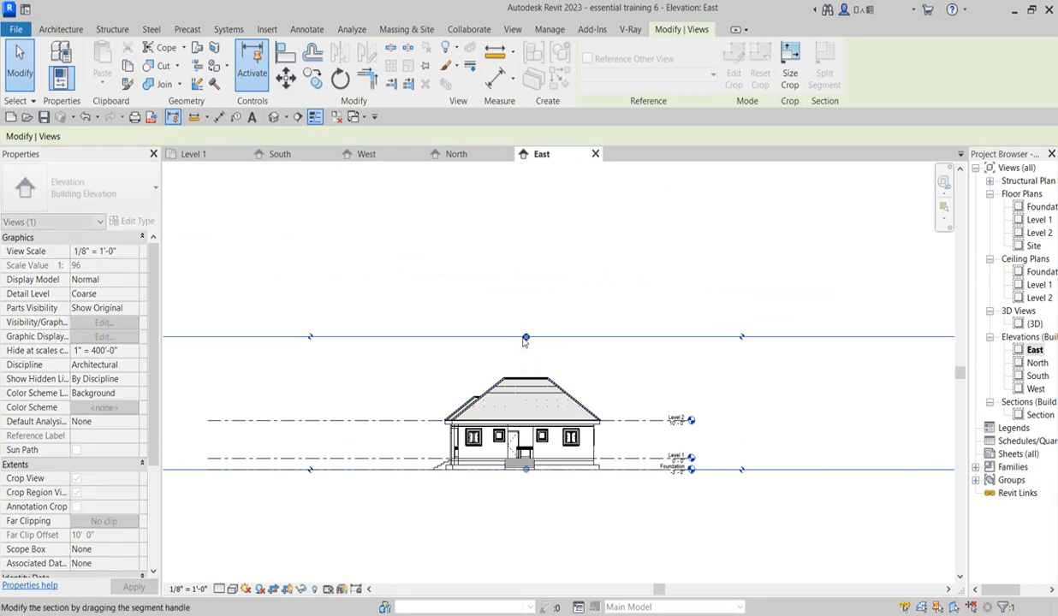
click(528, 339)
scroll(534, 350, down, 3)
scroll(616, 393, down, 2)
click(362, 385)
click(497, 385)
click(735, 385)
click(617, 391)
scroll(595, 399, up, 3)
scroll(743, 328, up, 2)
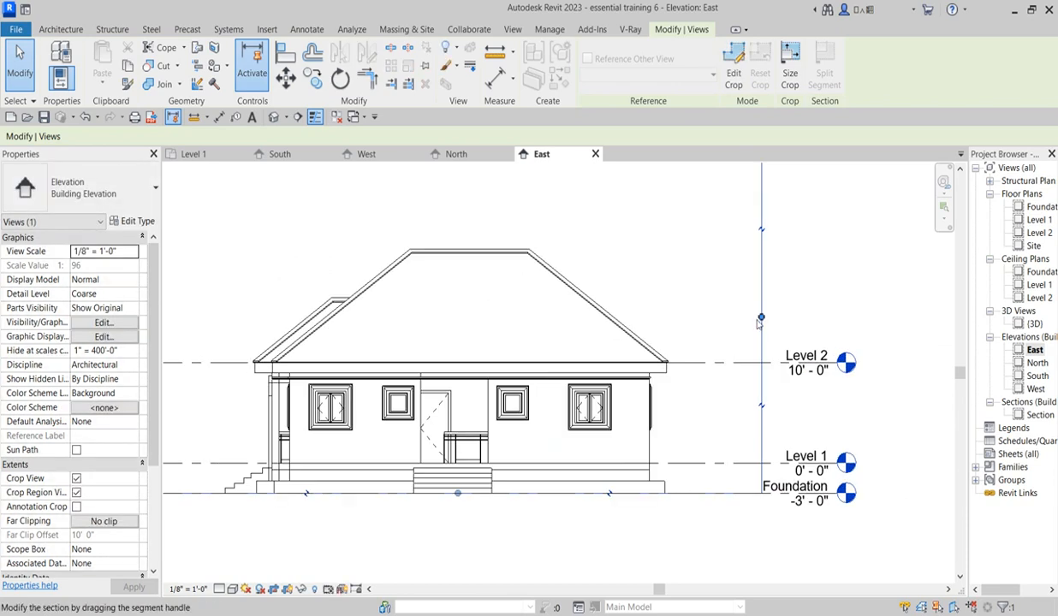
click(760, 317)
click(732, 319)
scroll(726, 347, down, 3)
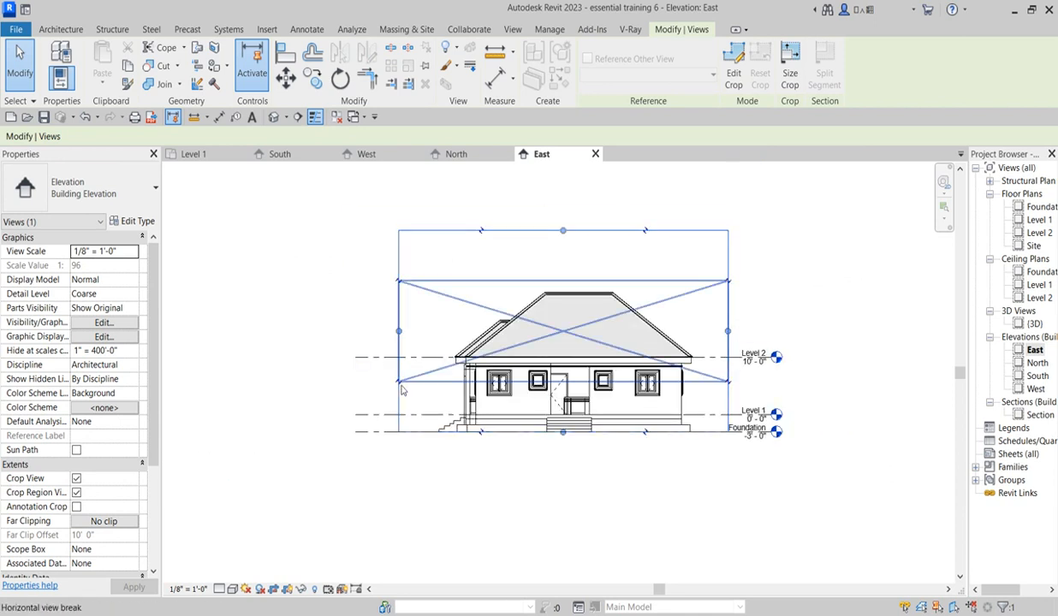
Hide the whole Levels category in the East elevation, using the Level 2 line, and hide the crop region boundary
click(369, 364)
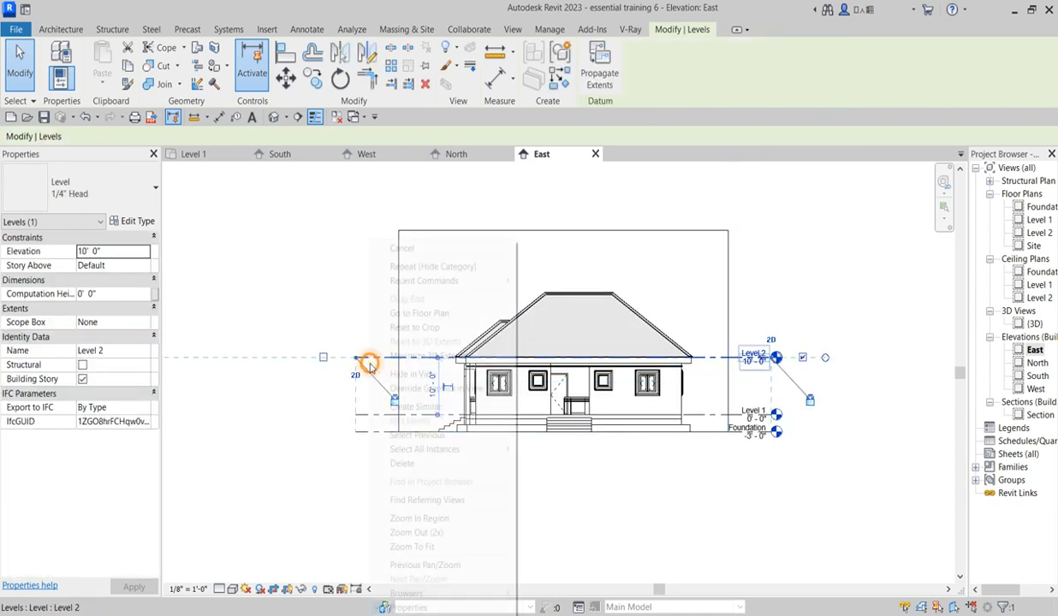
right_click(368, 364)
mouse_move(469, 377)
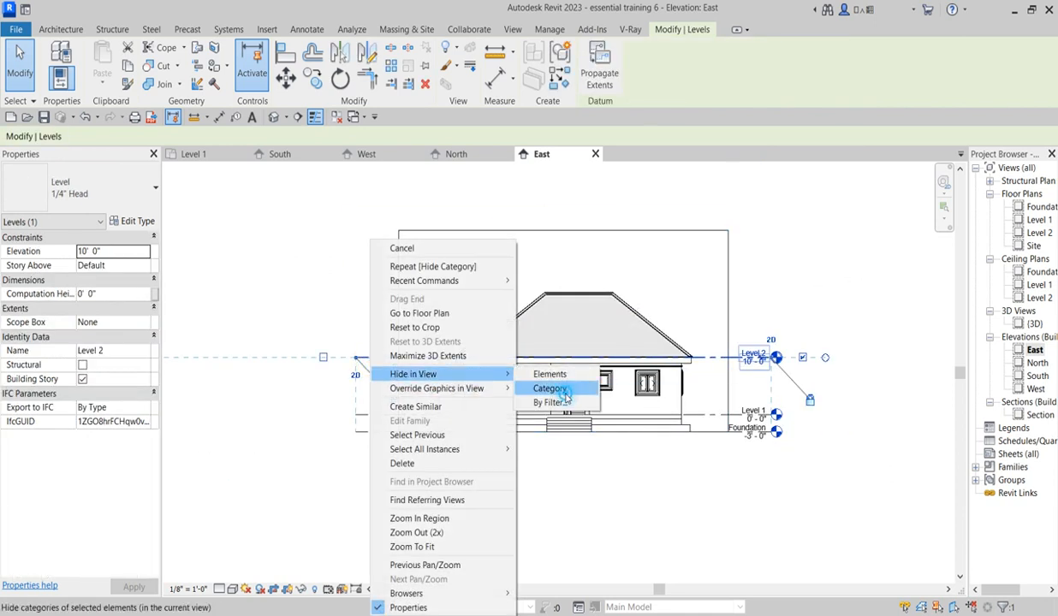
click(550, 389)
click(293, 589)
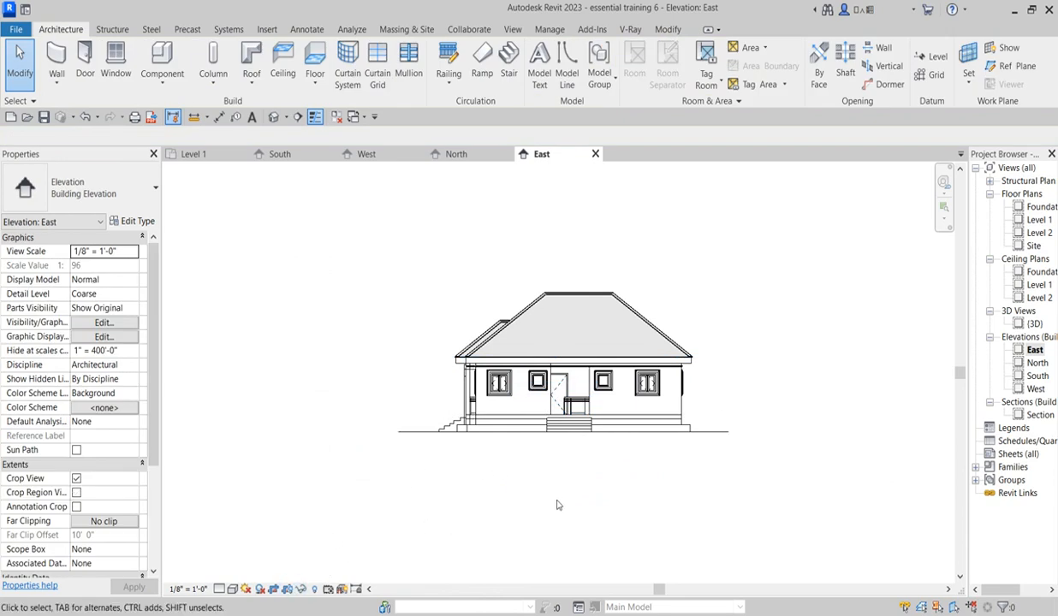
Review the South, West and North elevations one after another to check their cropping and hidden annotations
double_click(1036, 376)
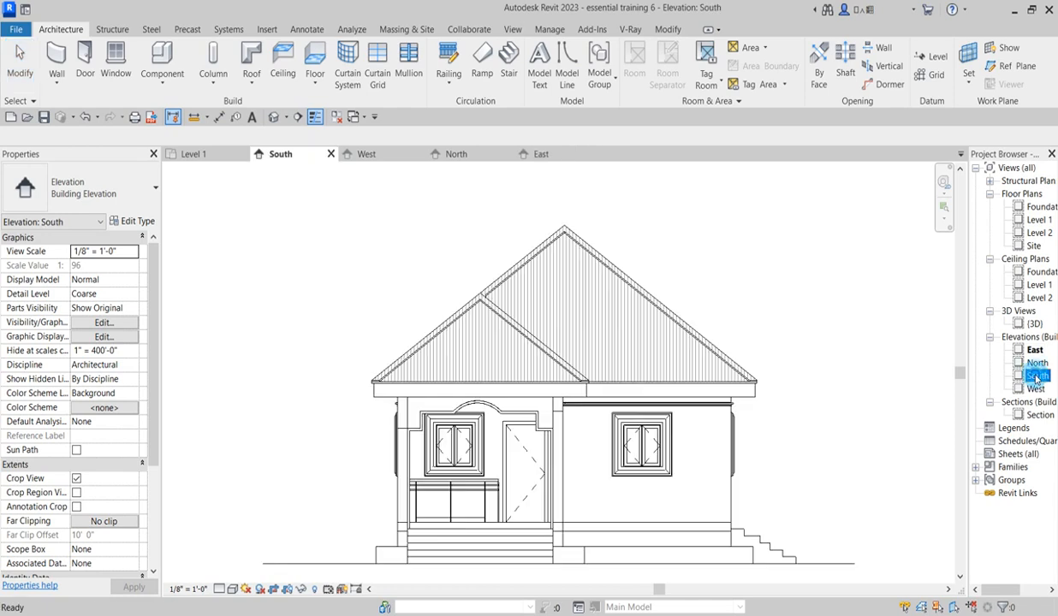
double_click(1035, 389)
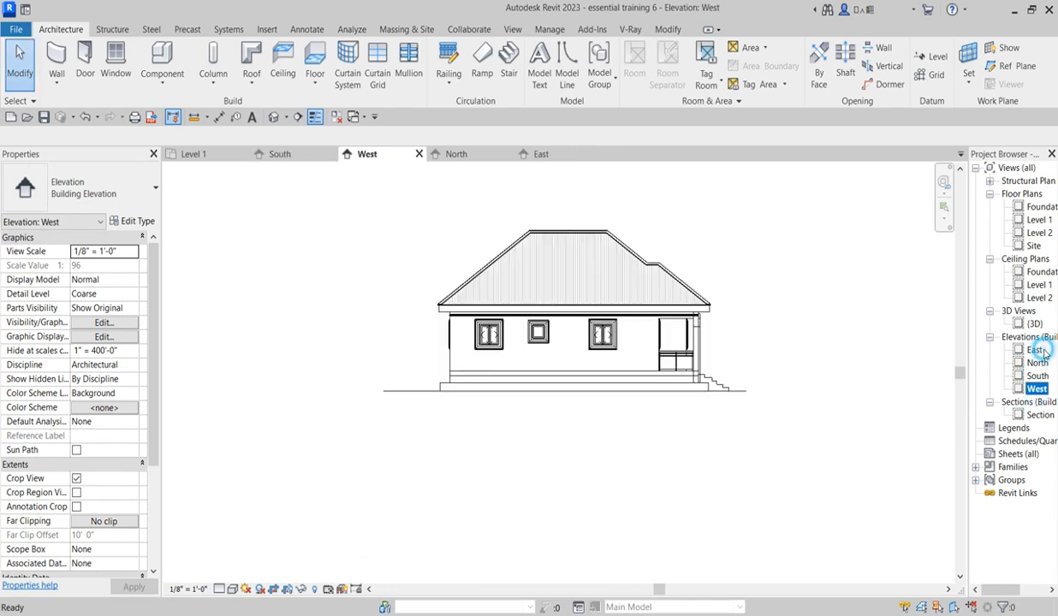
double_click(1035, 363)
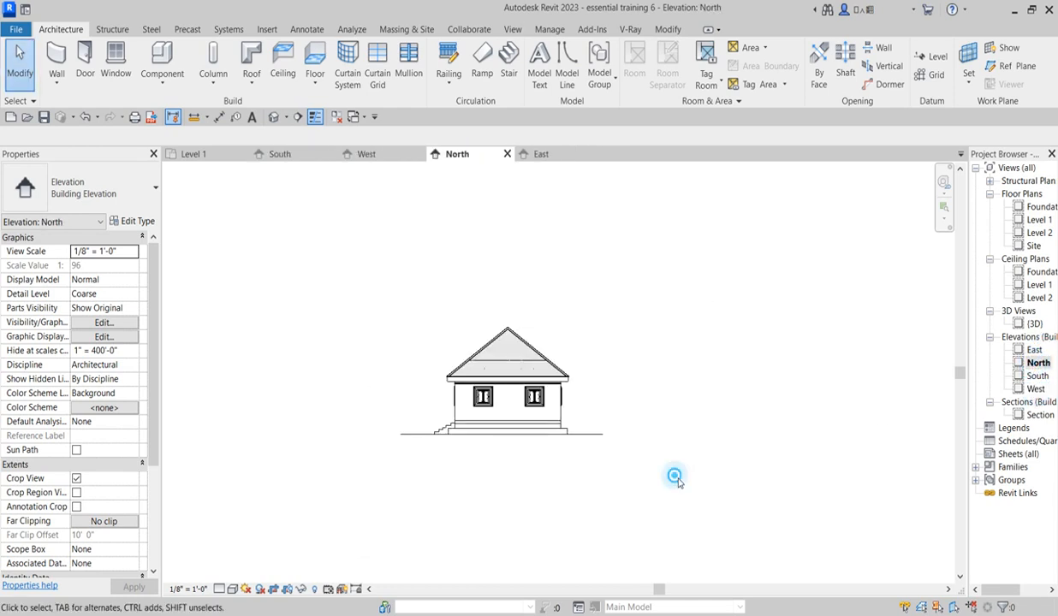
Open the Section 1 view and pull the side edges of its crop region in closer to the house
double_click(1040, 415)
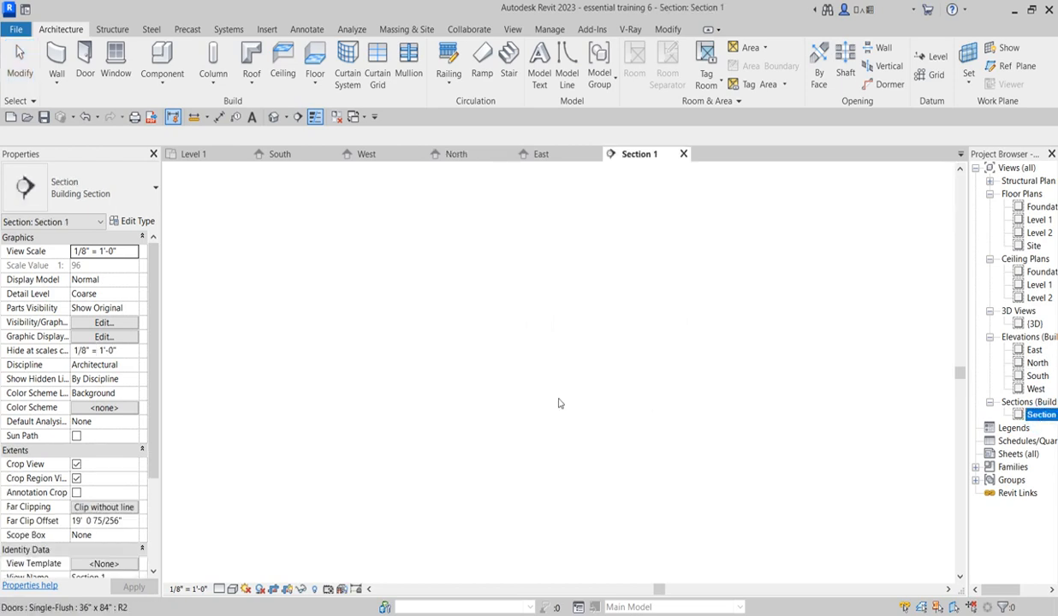
scroll(553, 366, down, 2)
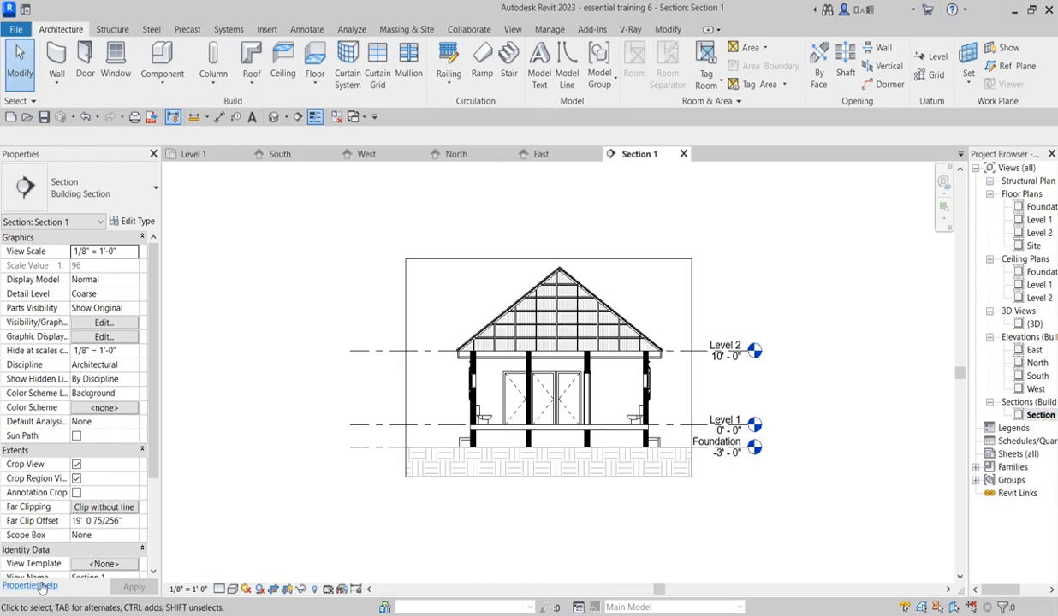
scroll(384, 360, up, 2)
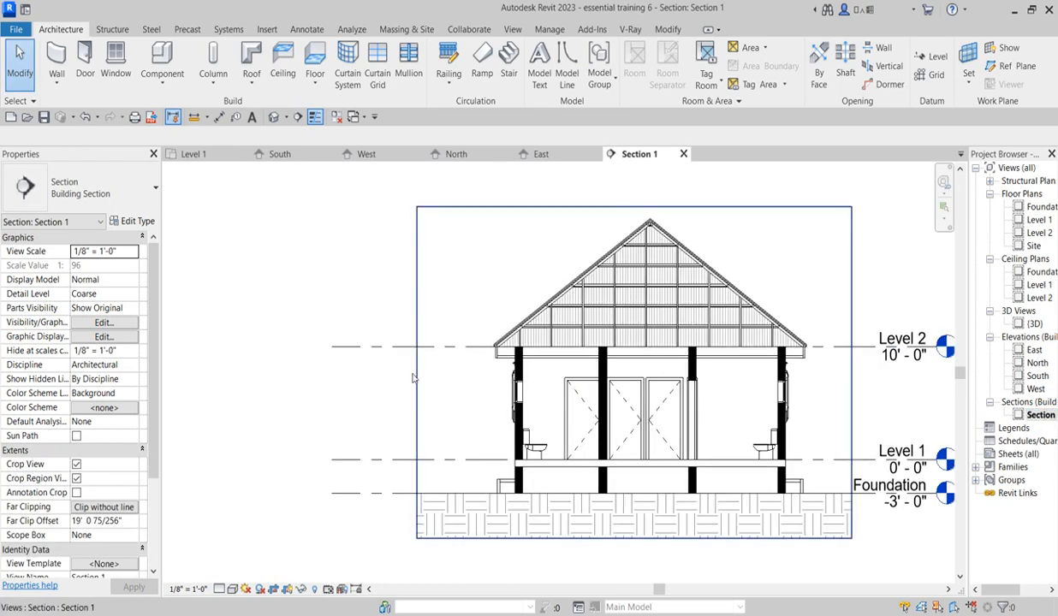
click(415, 373)
drag(416, 373, 448, 373)
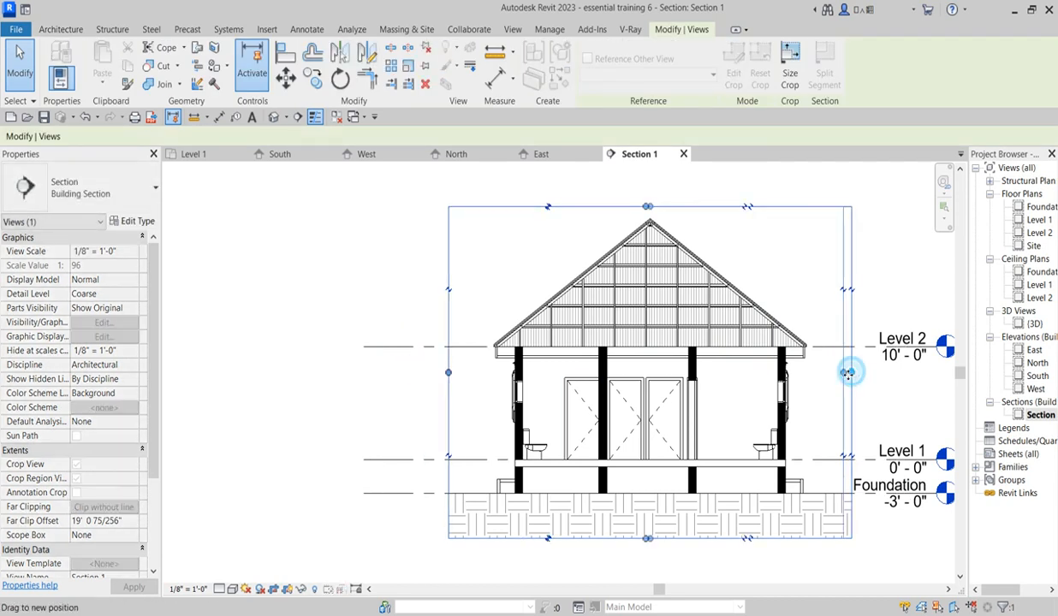
Raise the bottom edge of Section 1's crop region to the Foundation level line
scroll(427, 385, down, 2)
scroll(576, 496, up, 3)
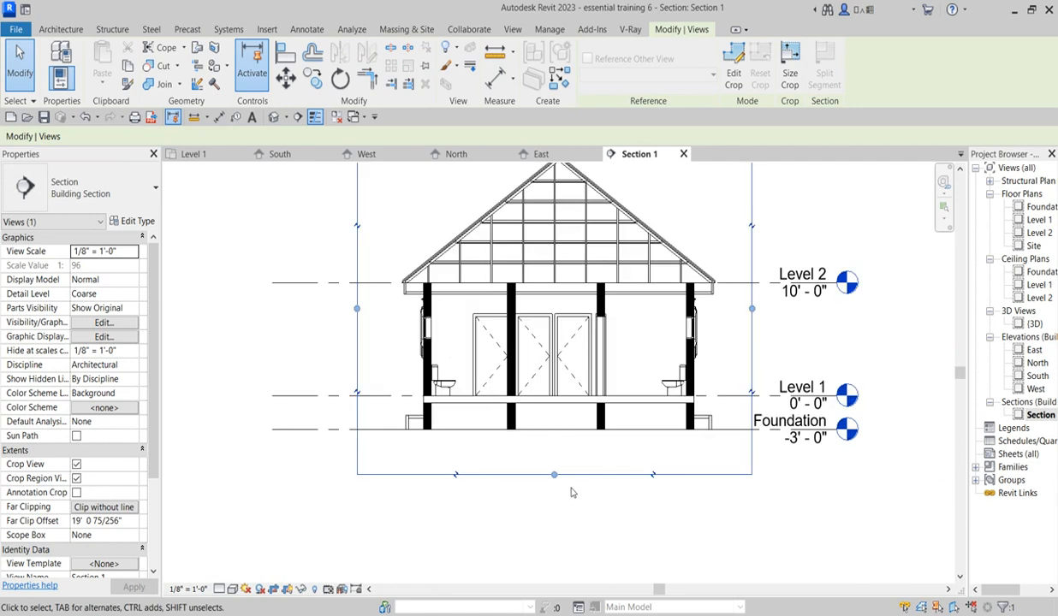
drag(556, 478, 558, 430)
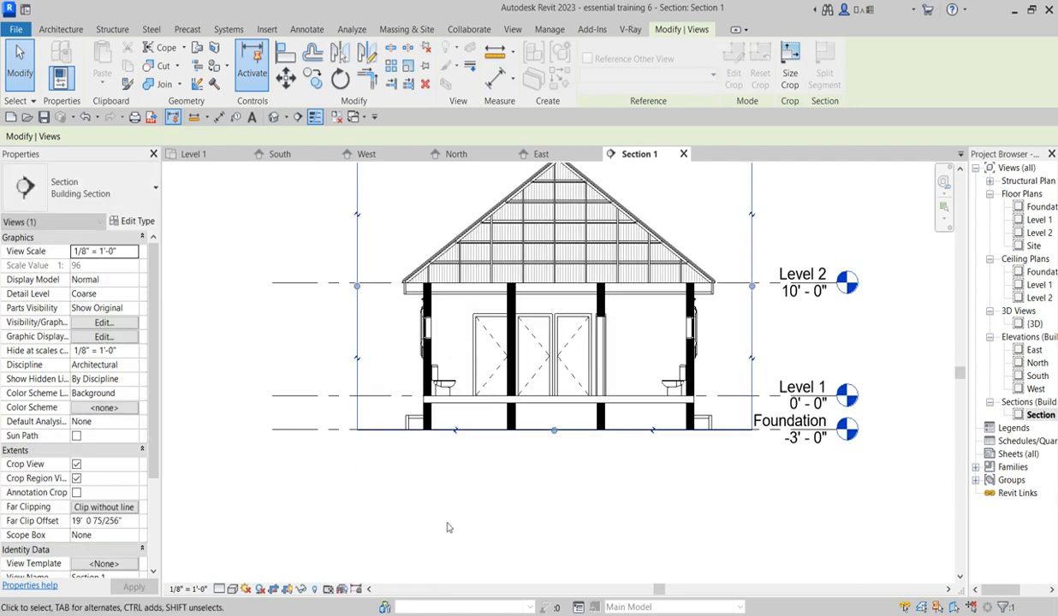
Hide the whole Levels category in Section 1, using the Level 1 line, and hide the crop region boundary
right_click(334, 397)
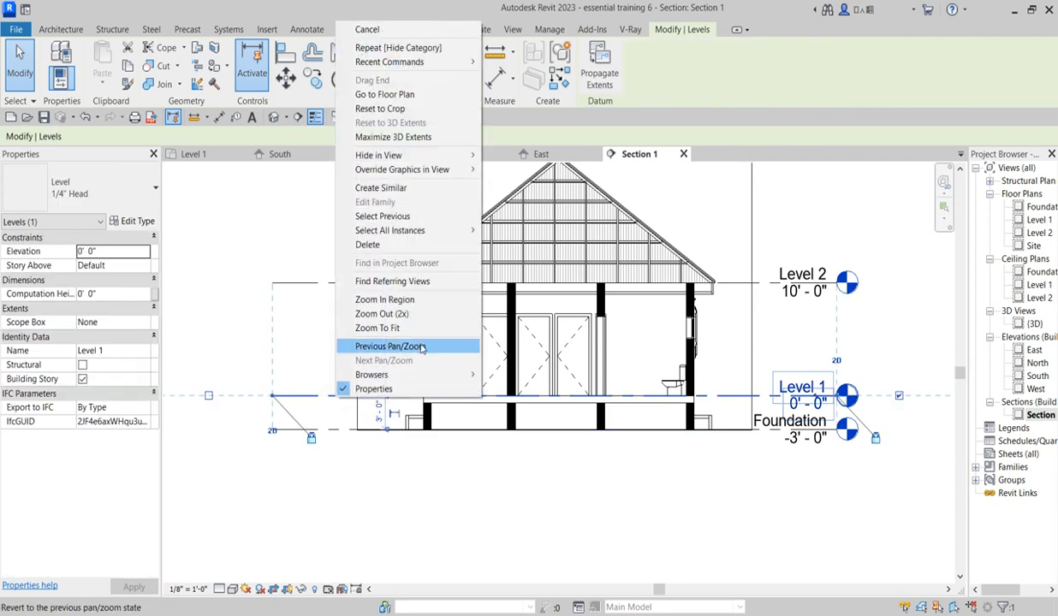
mouse_move(457, 163)
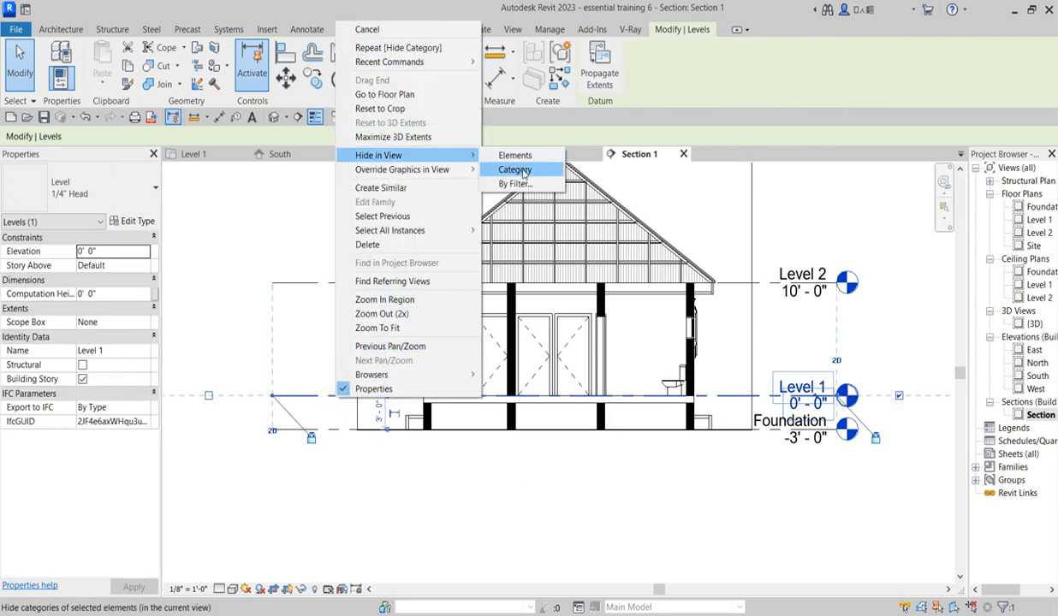
click(510, 168)
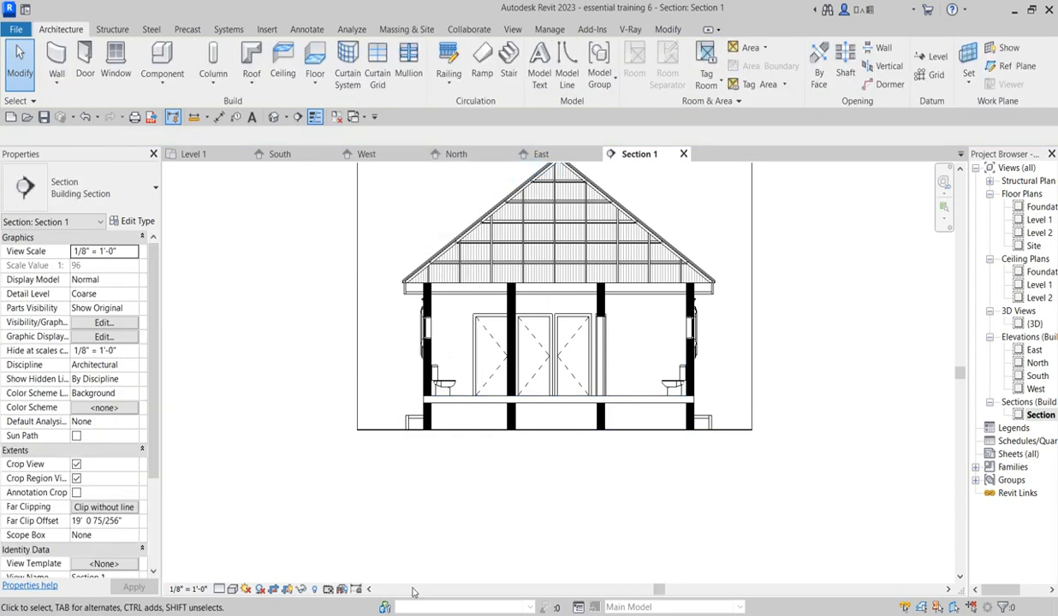
click(287, 589)
scroll(468, 549, down, 2)
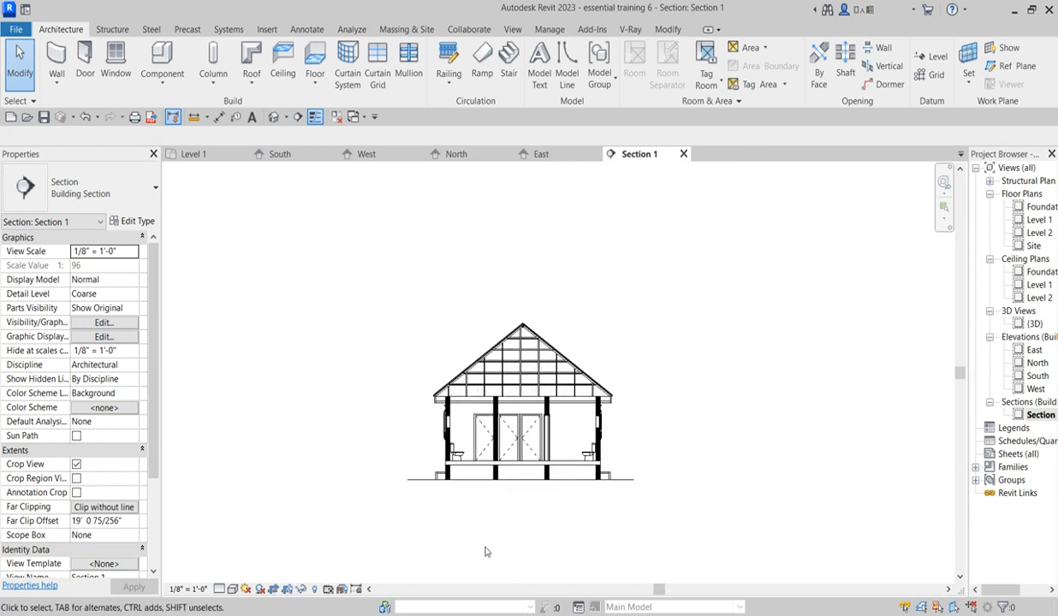
scroll(439, 457, up, 1)
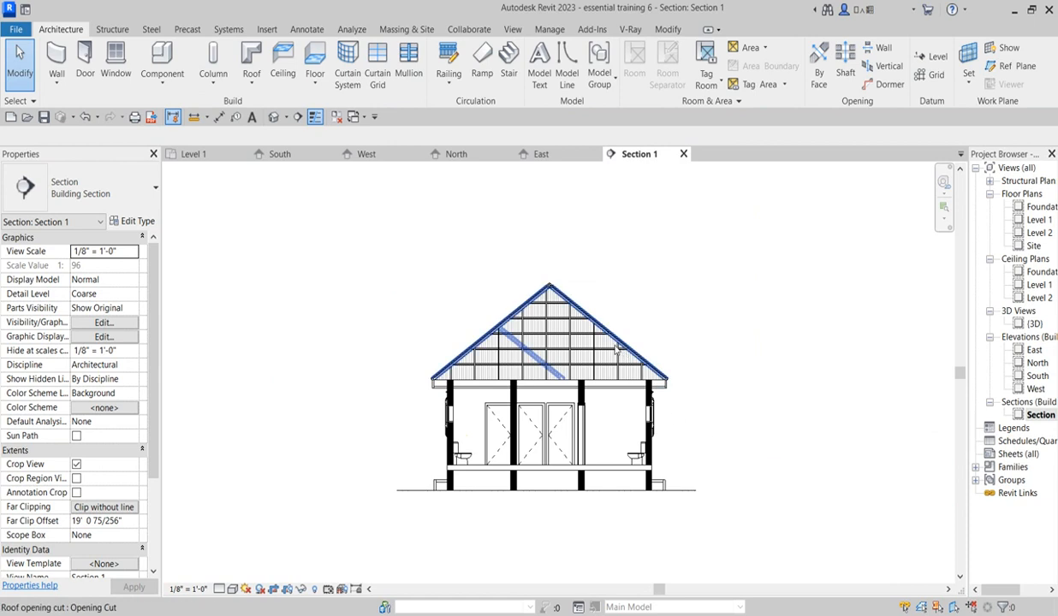
scroll(402, 332, down, 2)
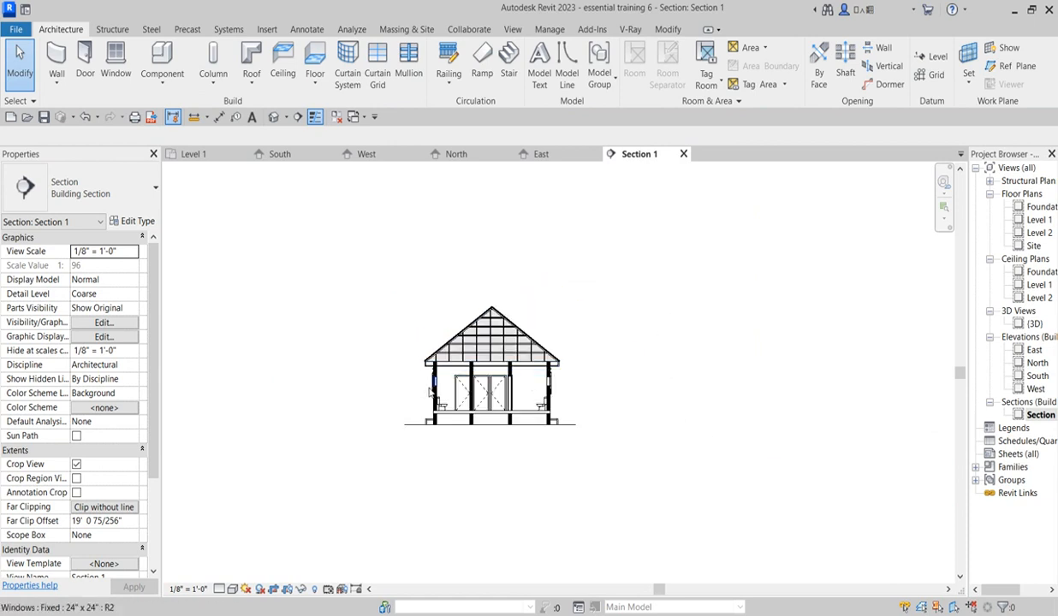
scroll(428, 402, up, 2)
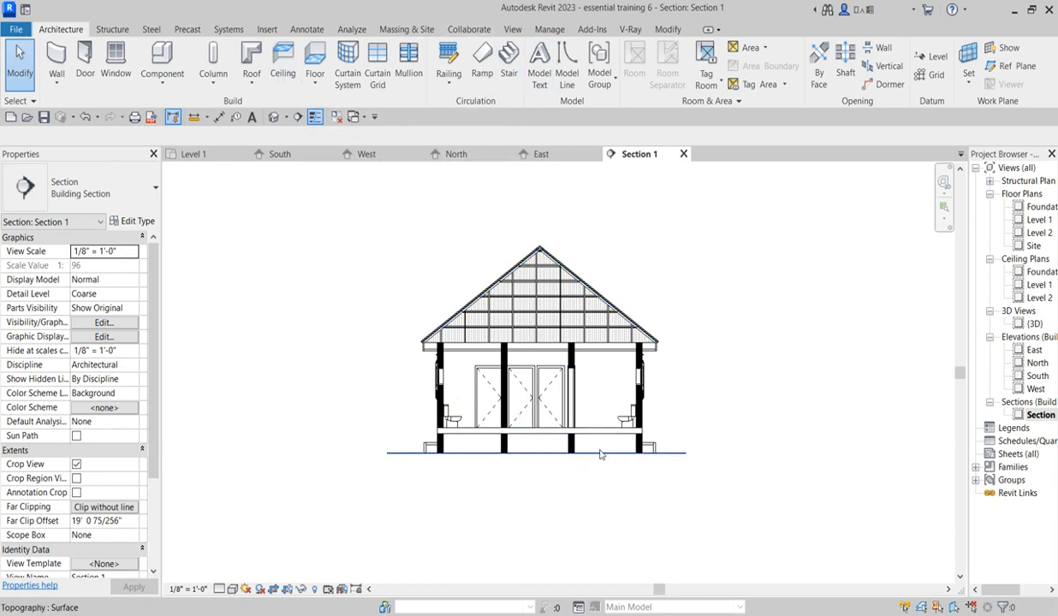
scroll(598, 452, up, 1)
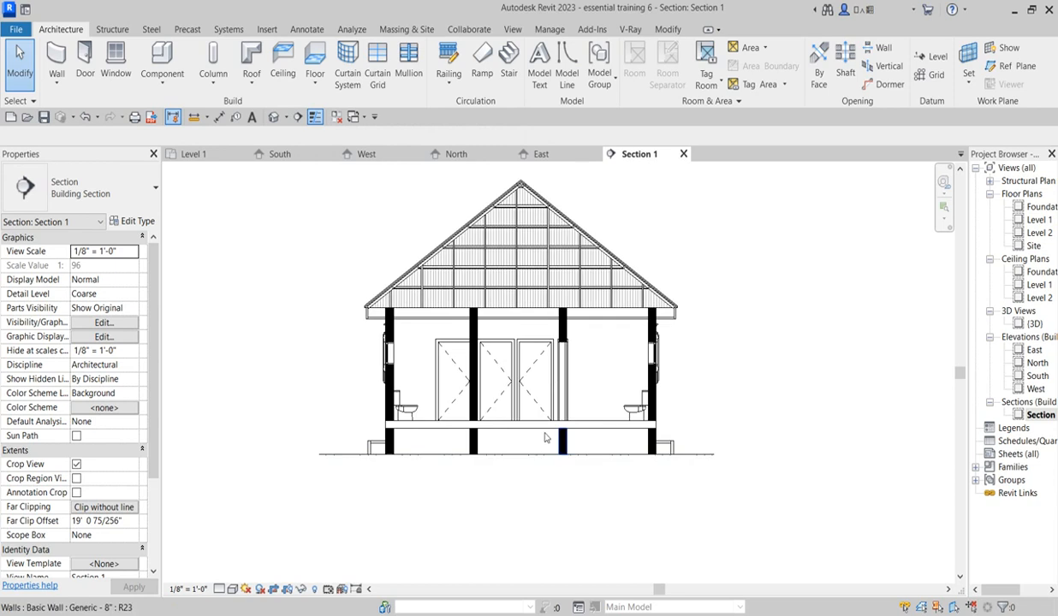
click(308, 30)
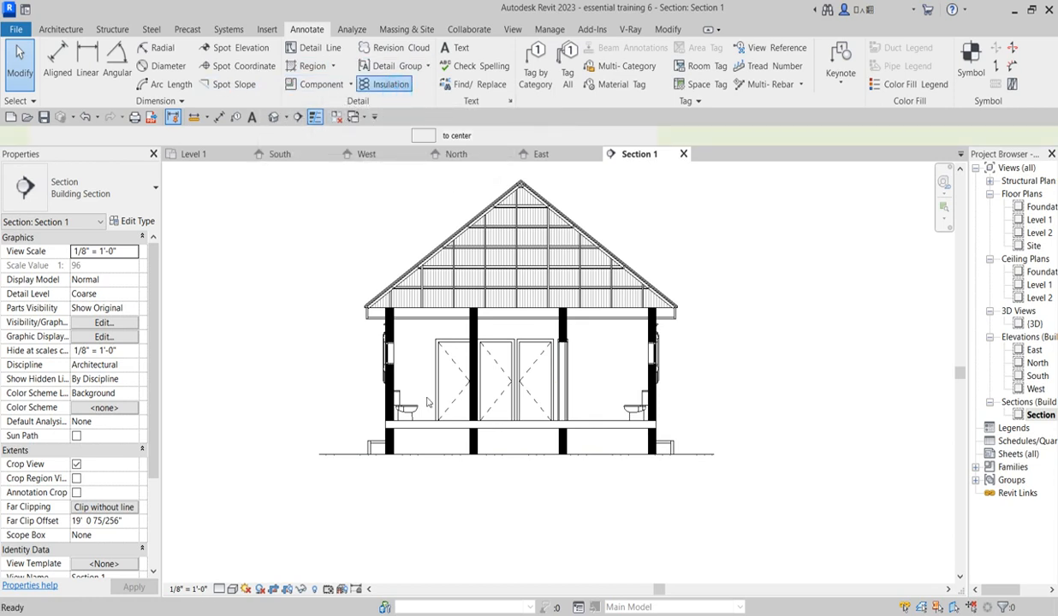
click(390, 85)
scroll(396, 445, up, 4)
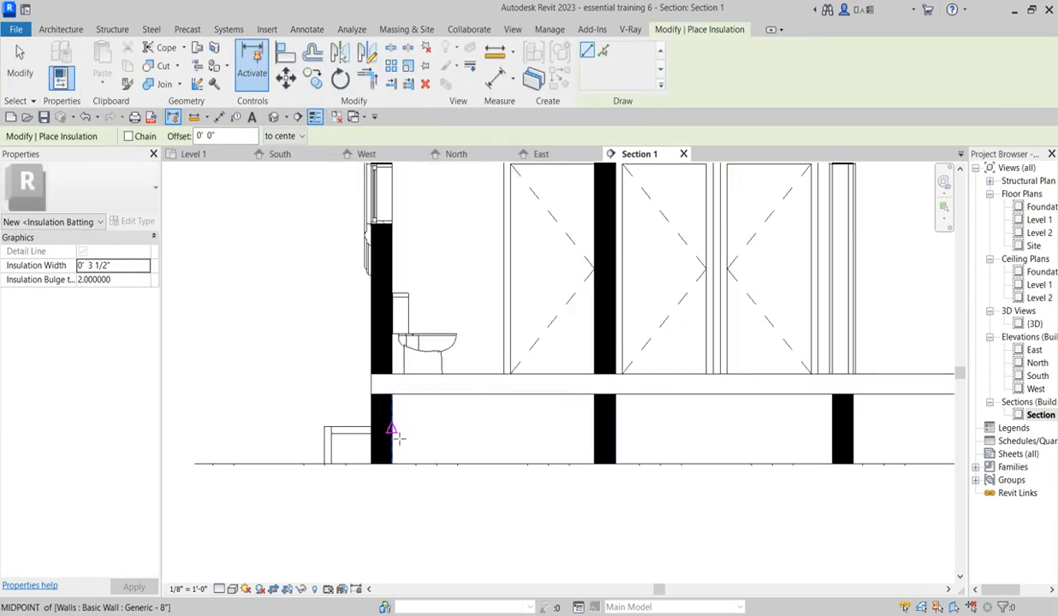
click(395, 436)
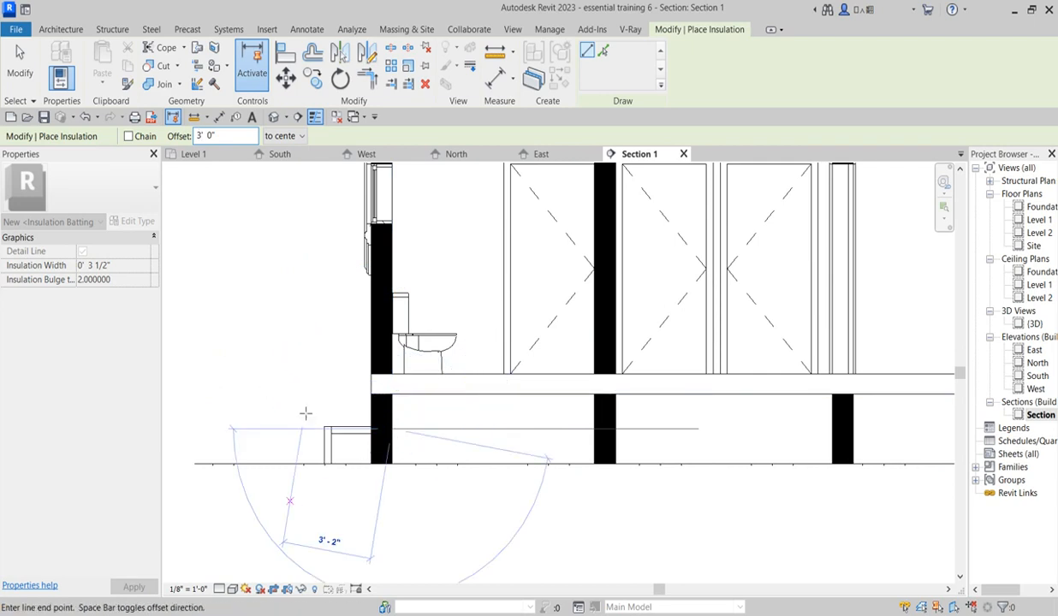
right_click(280, 353)
click(308, 358)
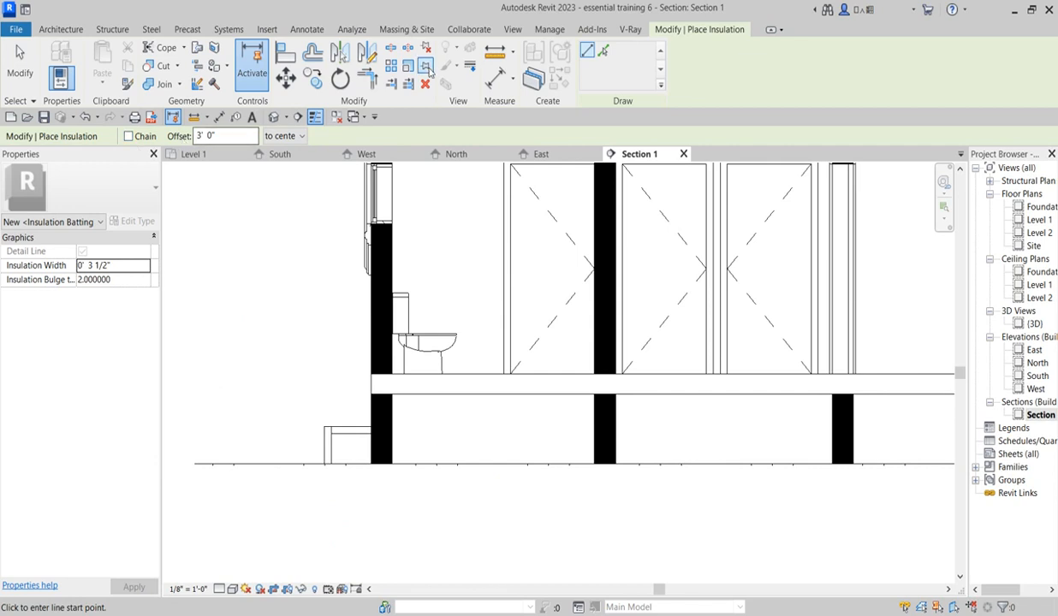
key(Escape)
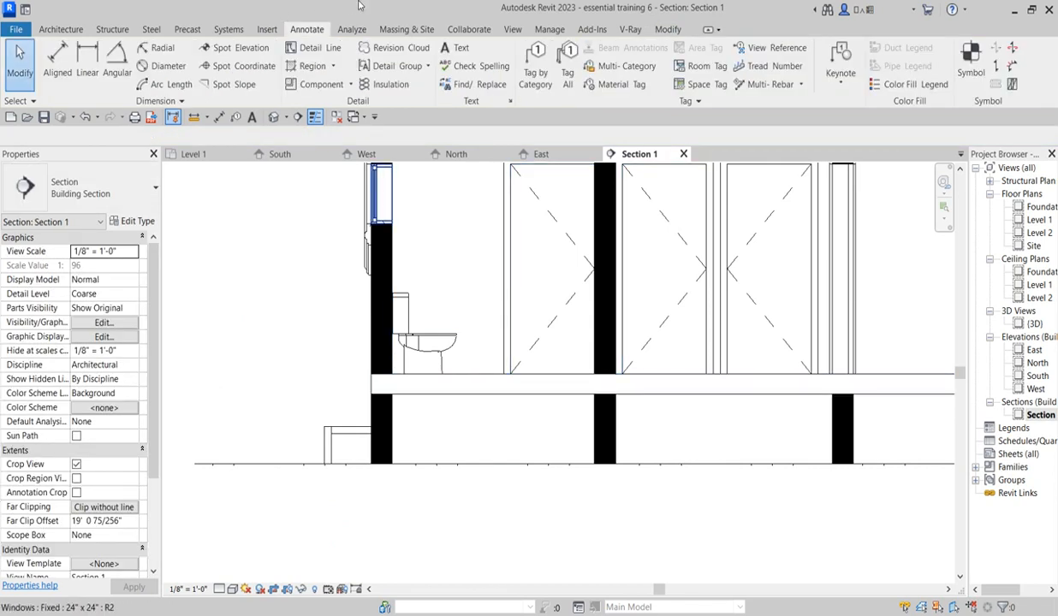
Draw batt insulation horizontally at mid-height of the leftmost foundation bay, spanning between the two wall faces
click(390, 84)
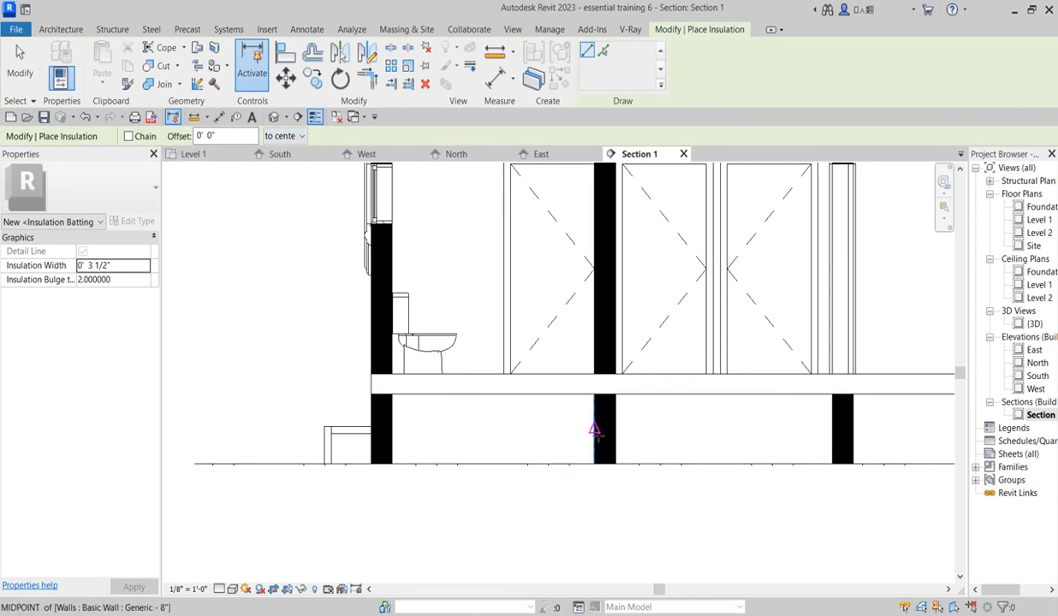
click(393, 428)
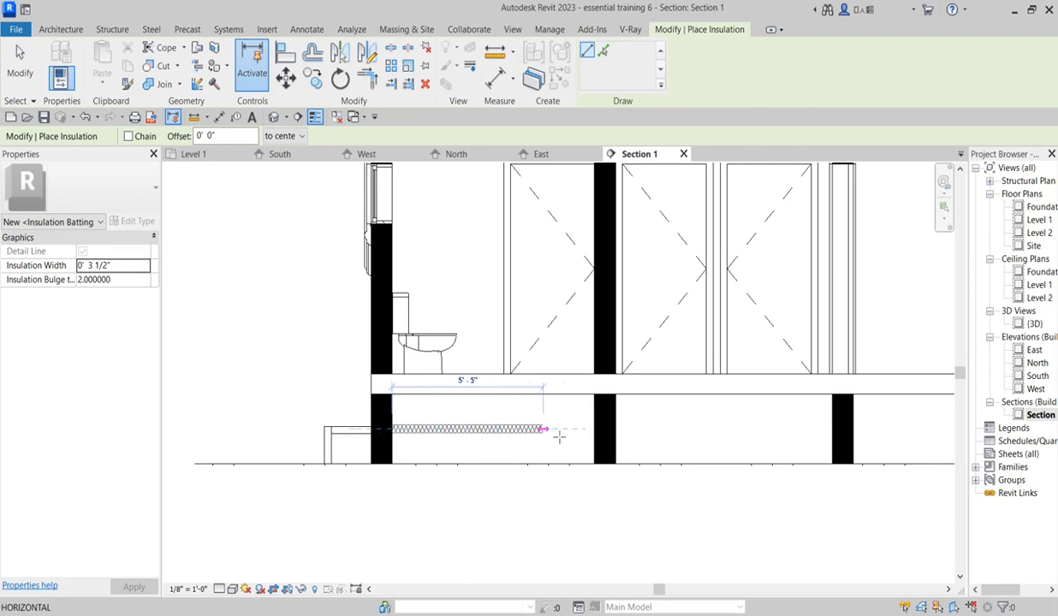
click(592, 428)
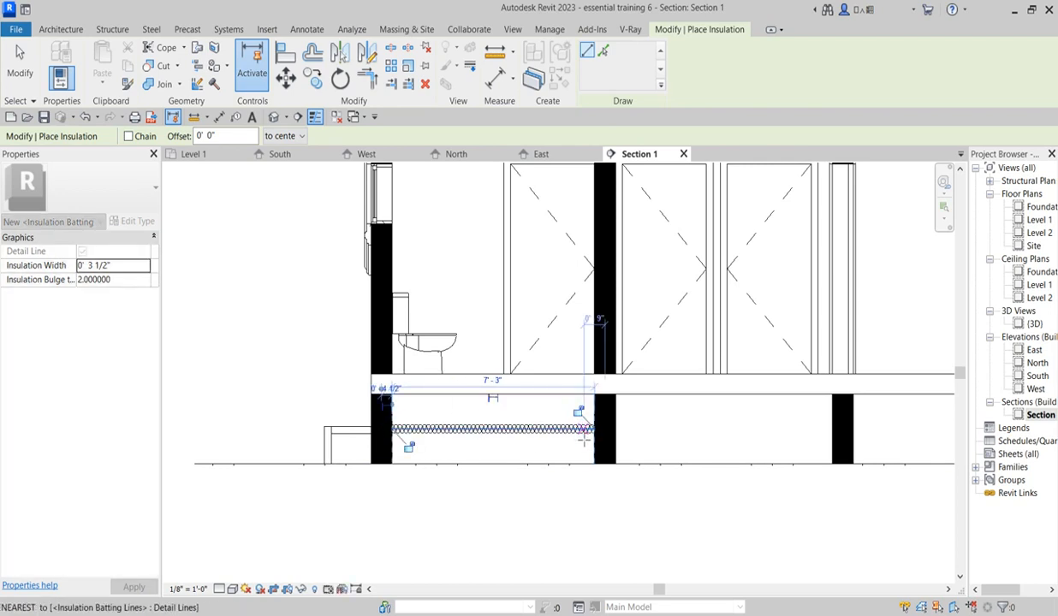
key(Escape)
key(Escape)
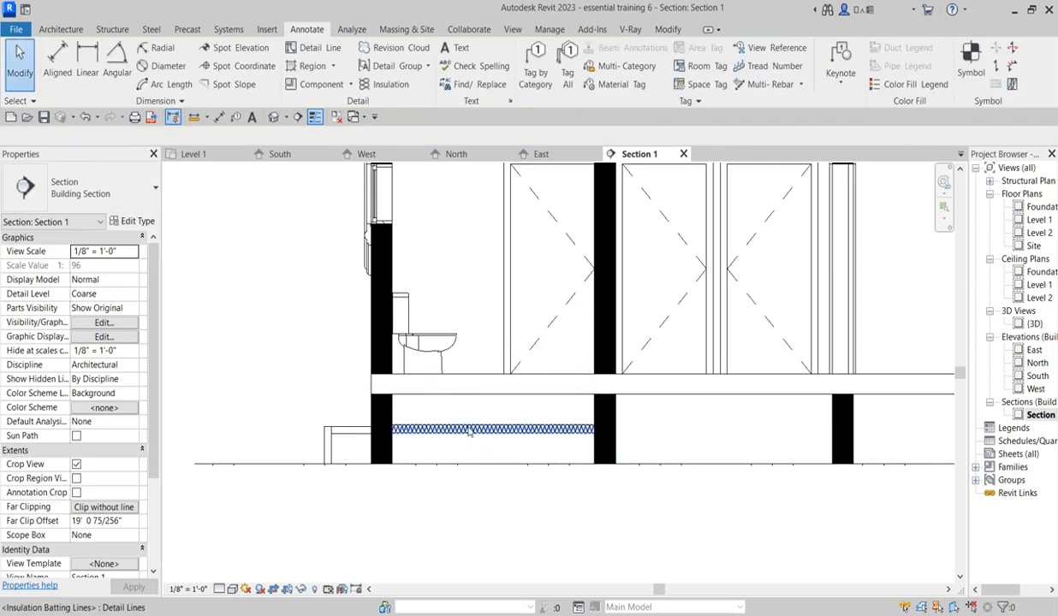
Set the insulation width in the leftmost foundation bay to 2' 3 1/2"
click(467, 428)
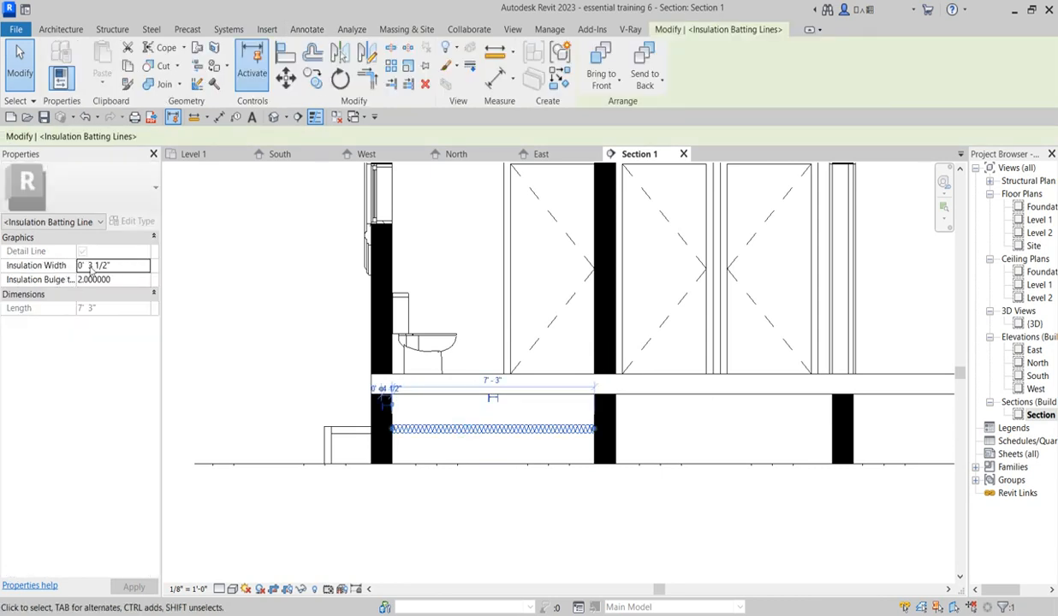
double_click(85, 267)
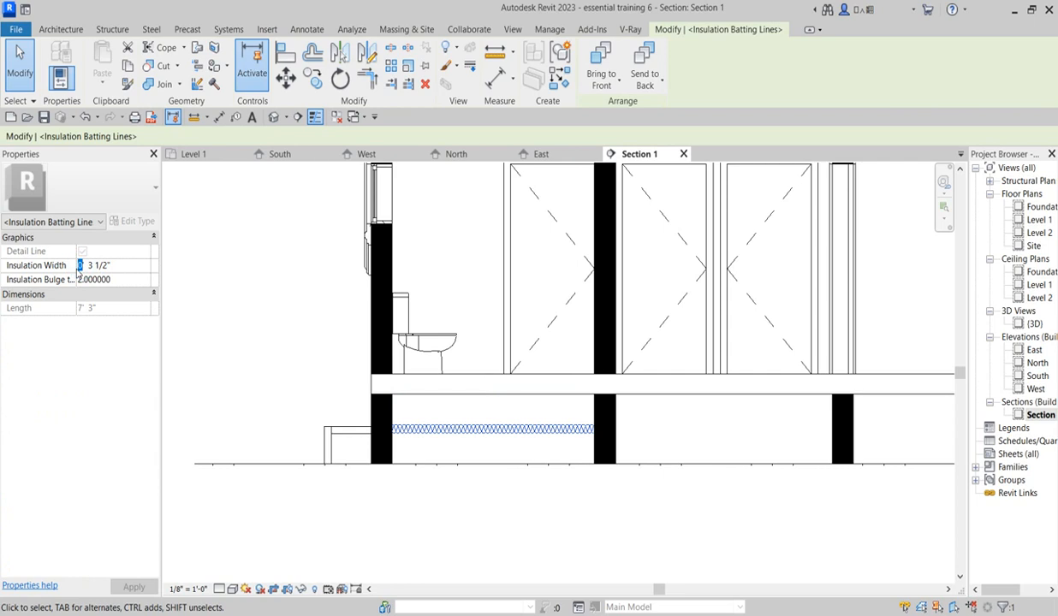
text(3)
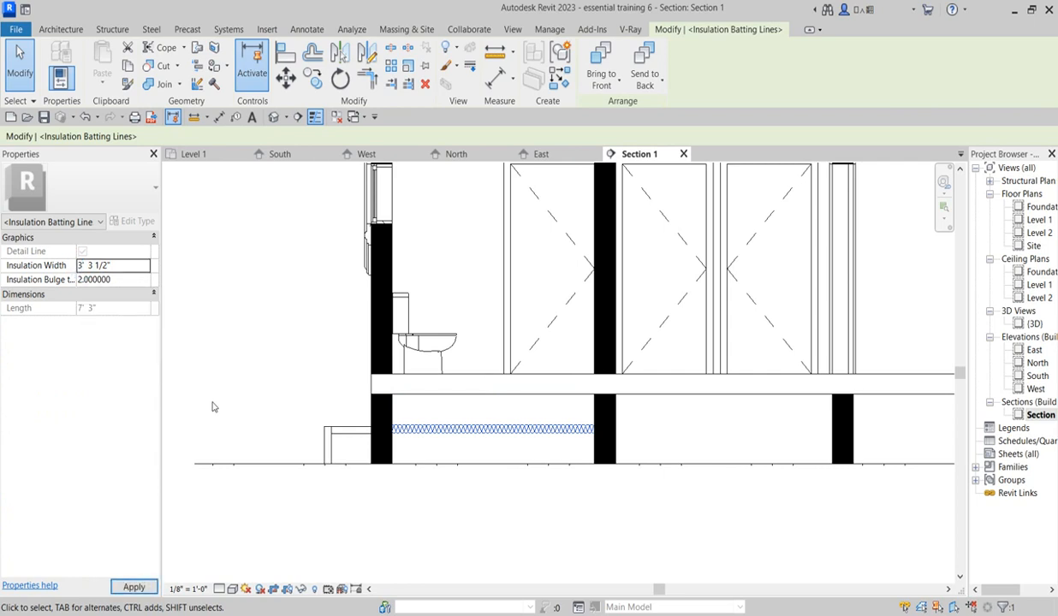
click(82, 266)
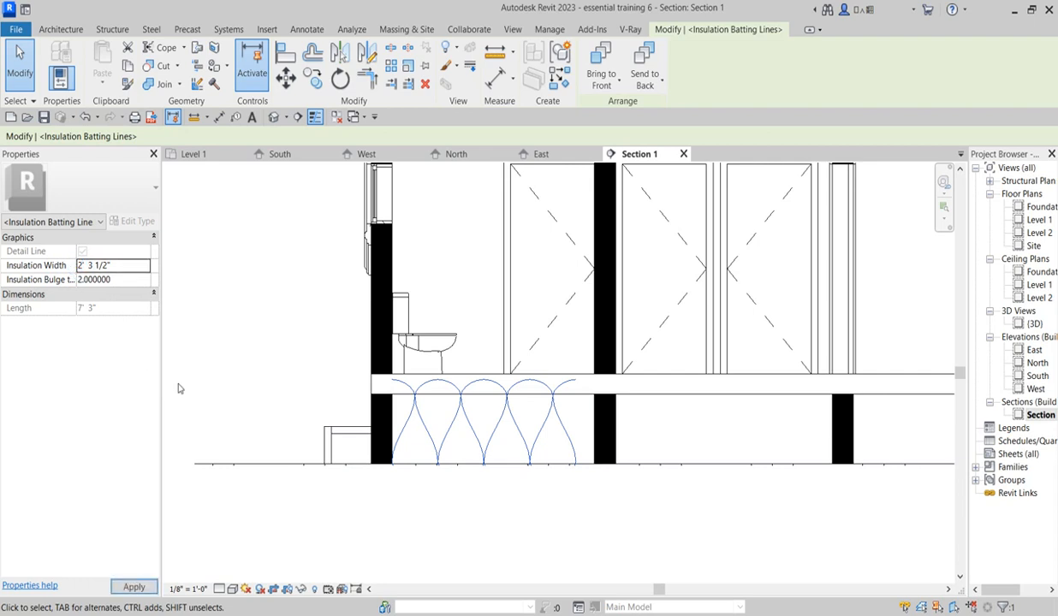
click(323, 372)
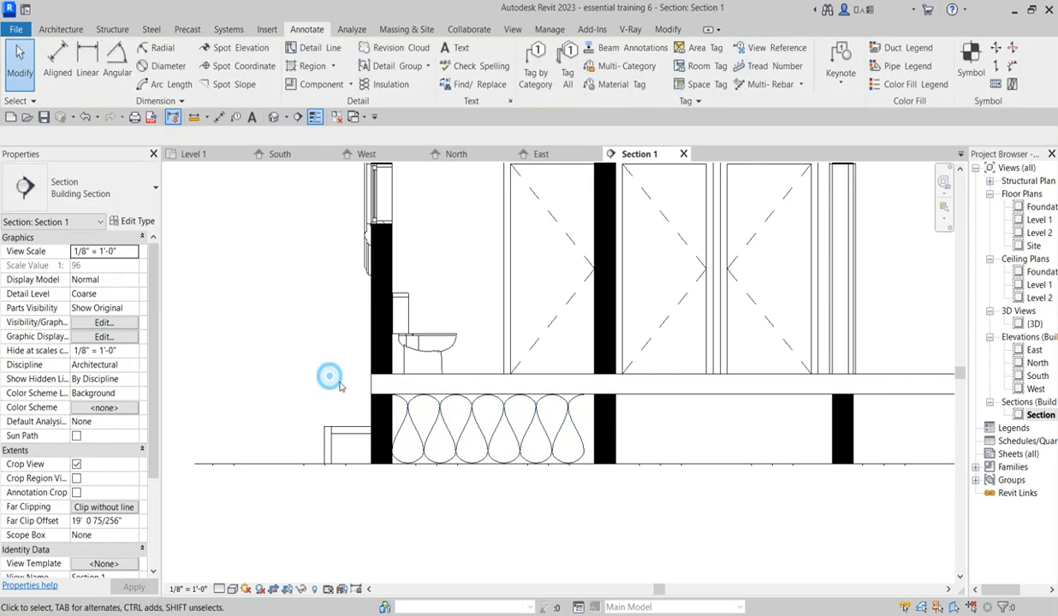
Create similar insulation in the middle and right foundation bays, spanning from wall face to wall face at mid-height
click(500, 427)
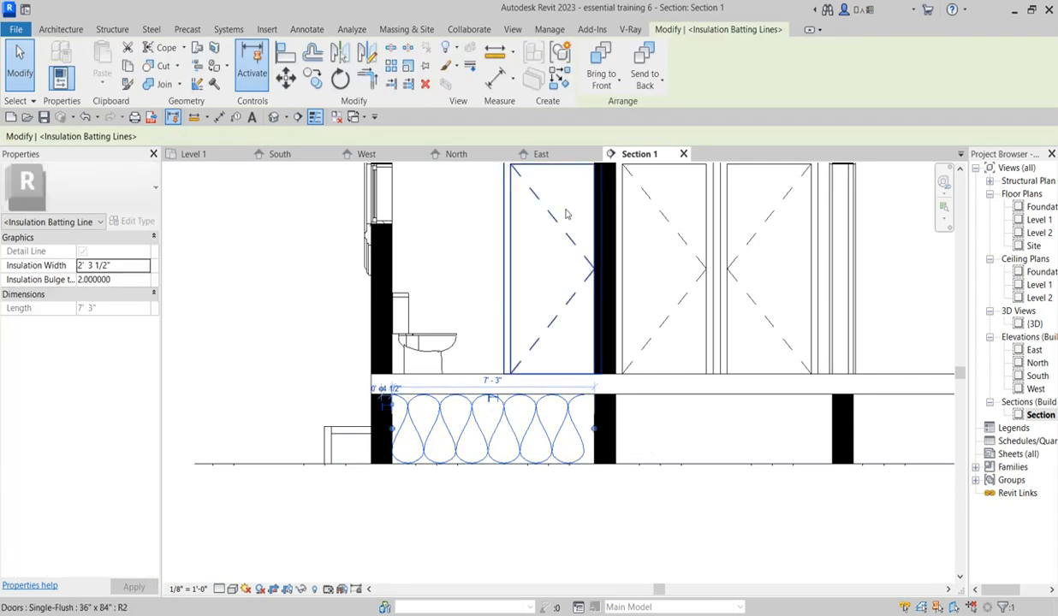
click(559, 79)
click(616, 428)
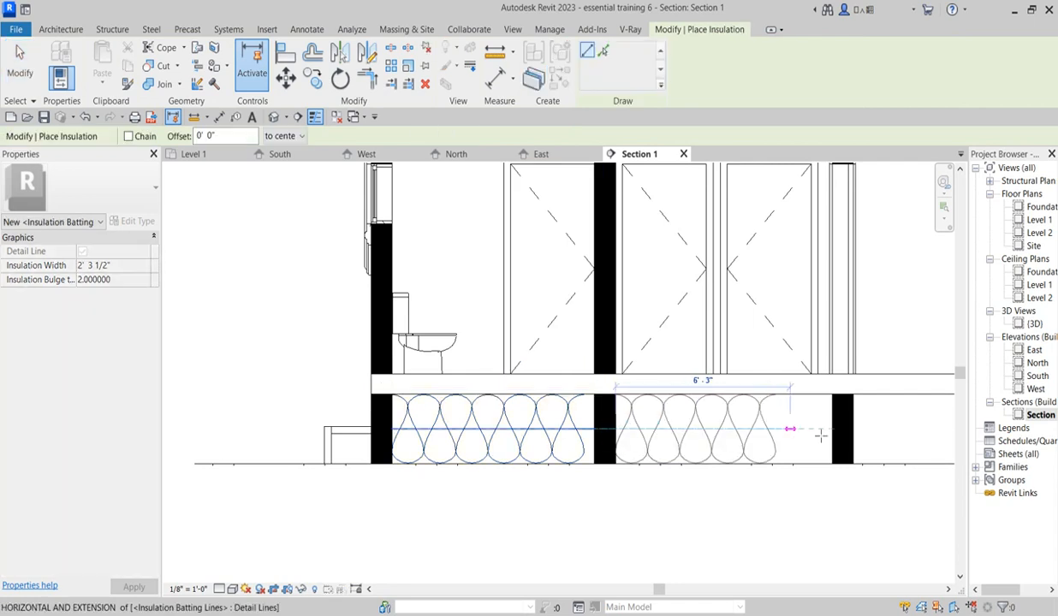
click(836, 427)
scroll(477, 471, down, 3)
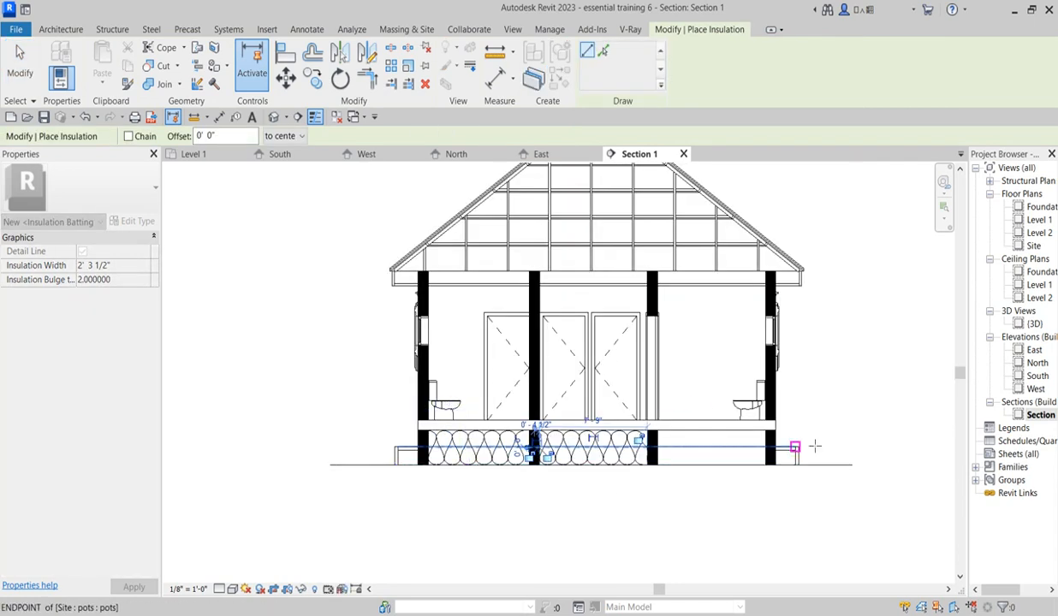
scroll(753, 445, up, 2)
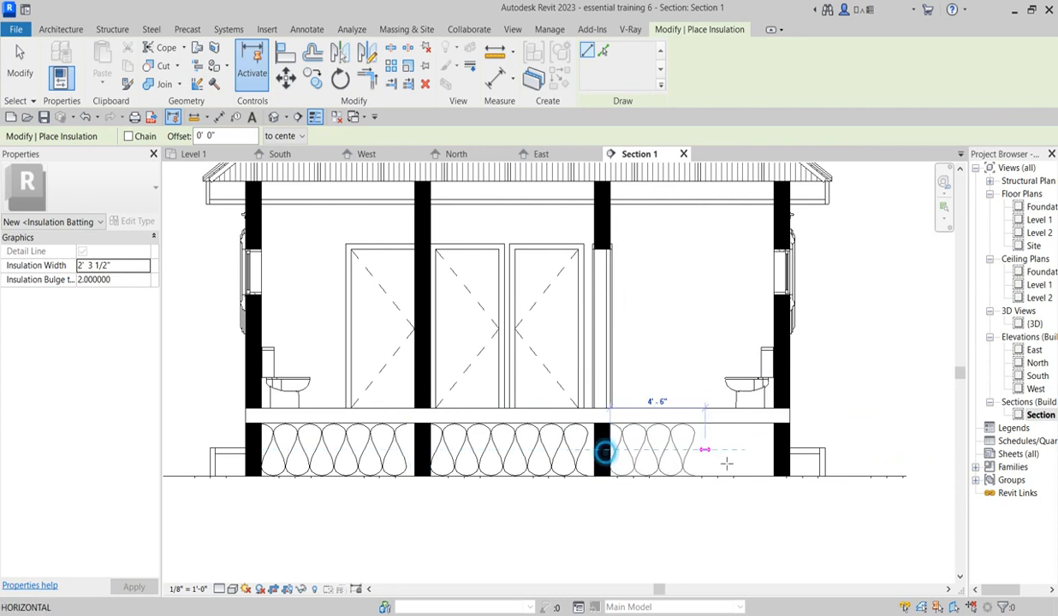
click(604, 451)
click(777, 435)
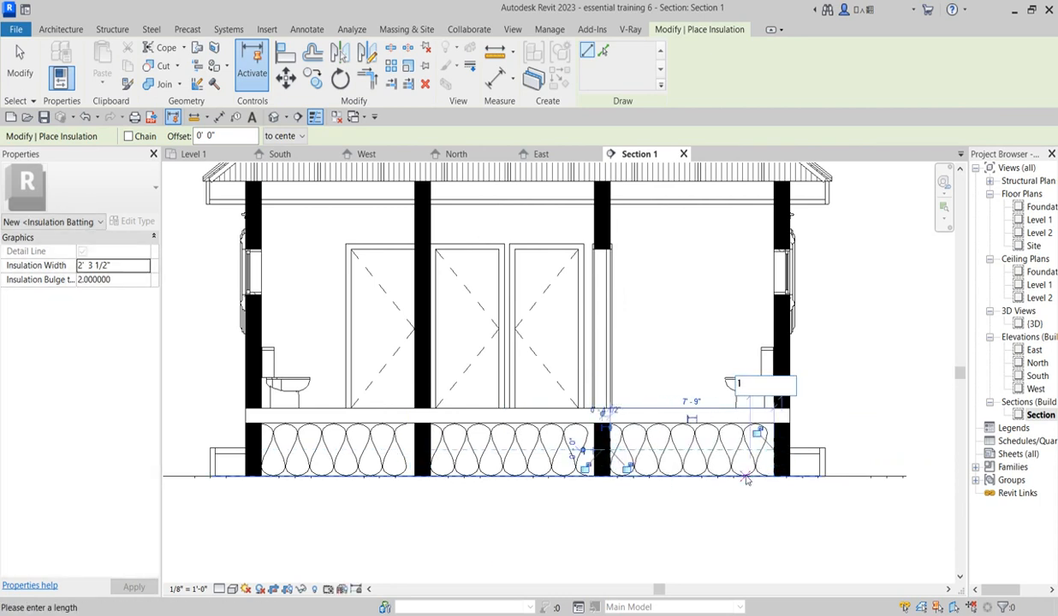
key(Escape)
key(Escape)
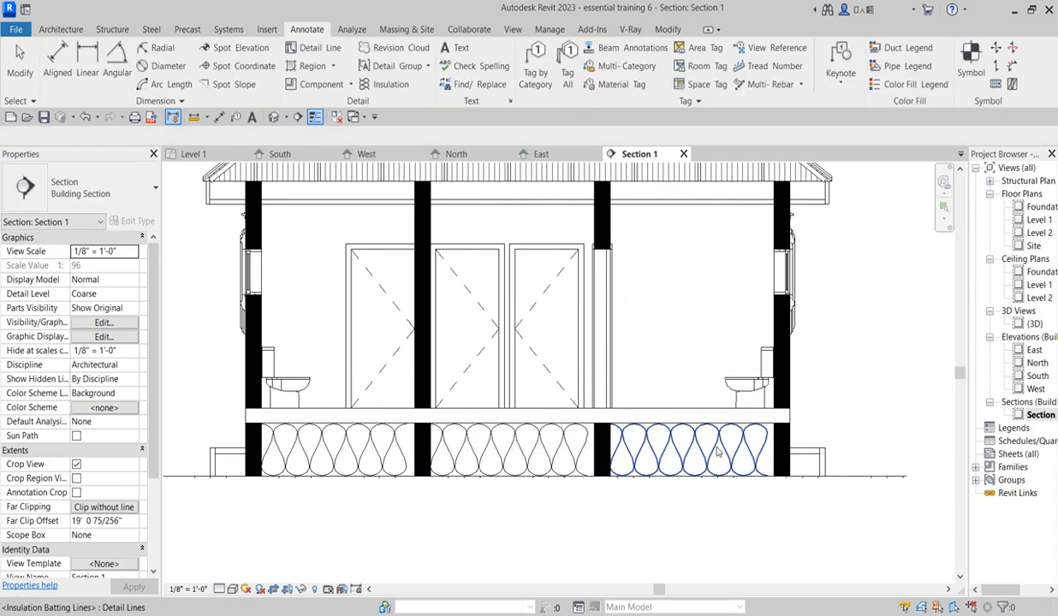
click(720, 445)
right_click(727, 443)
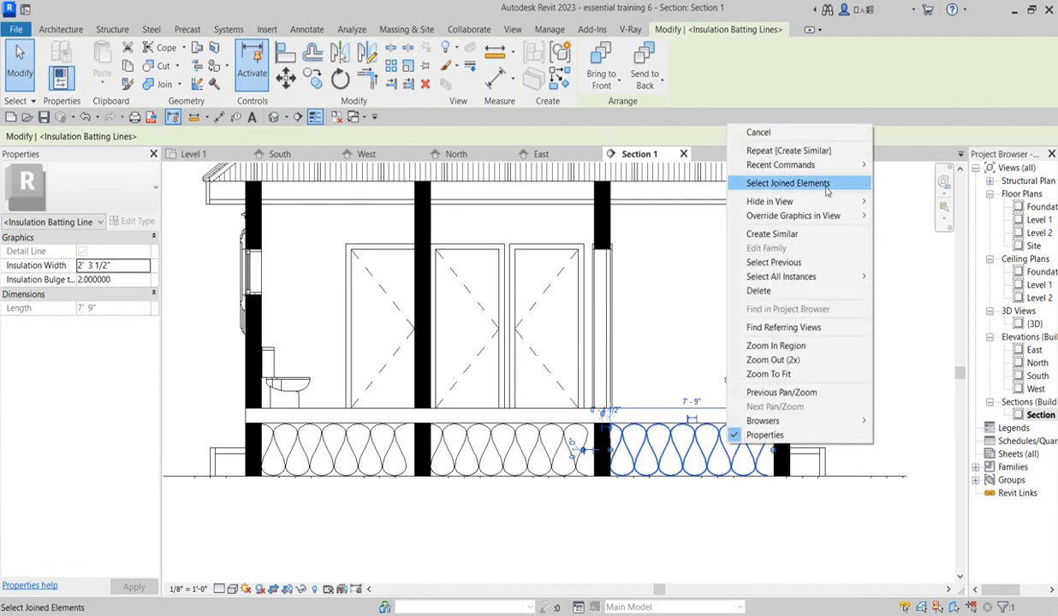
click(550, 468)
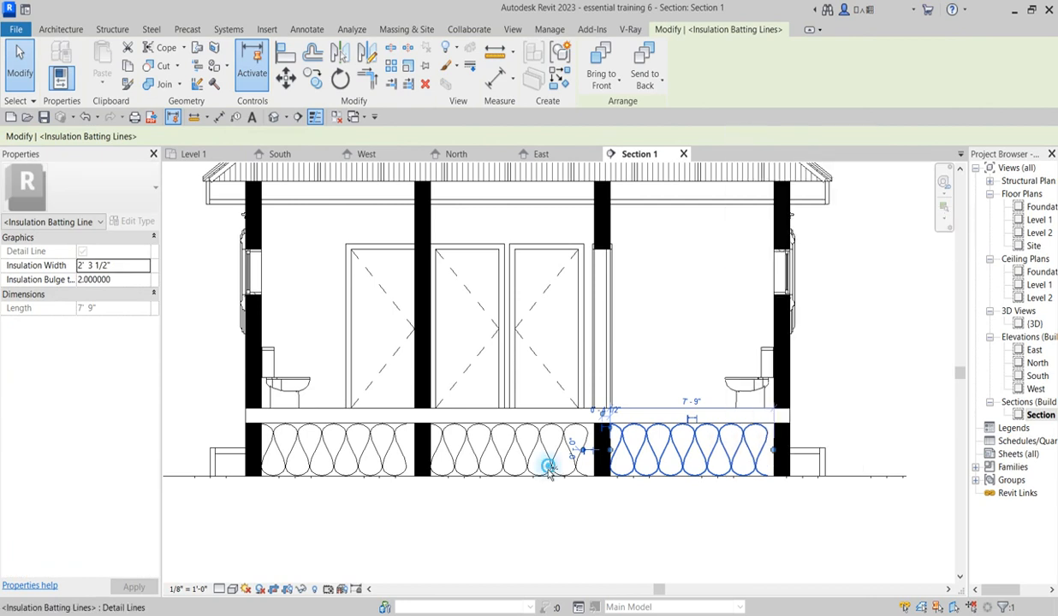
Select all three insulation runs and override their category graphics in this view with a projection line weight of 5
click(460, 453)
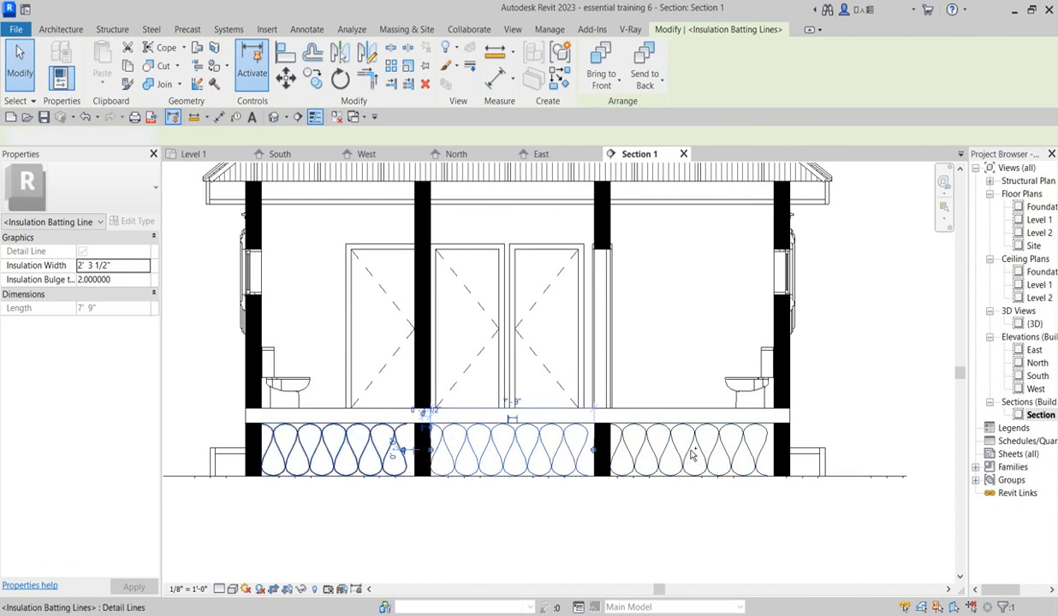
ctrl+click(770, 440)
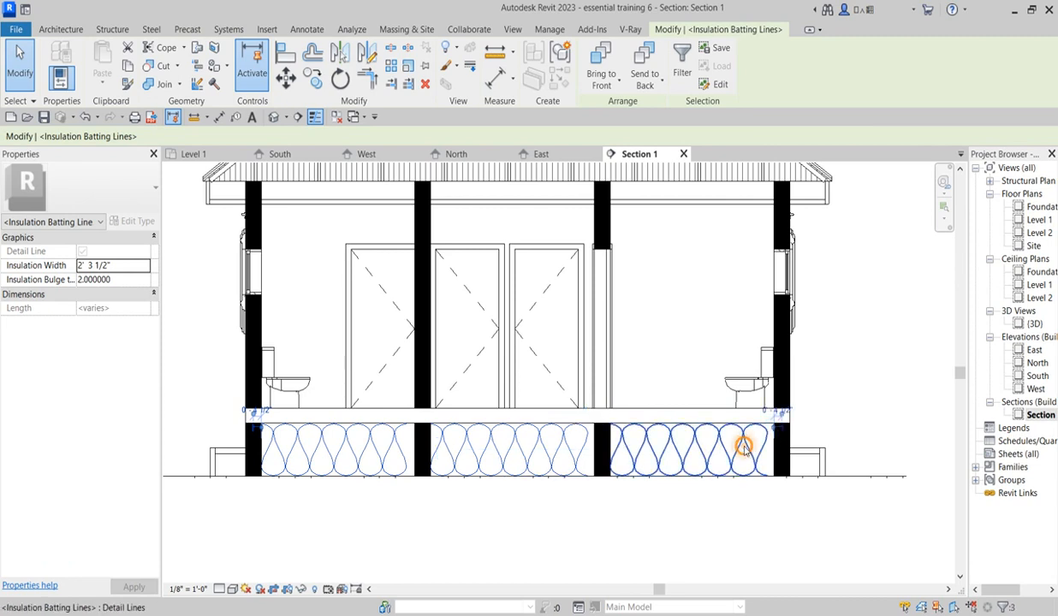
right_click(744, 448)
mouse_move(847, 218)
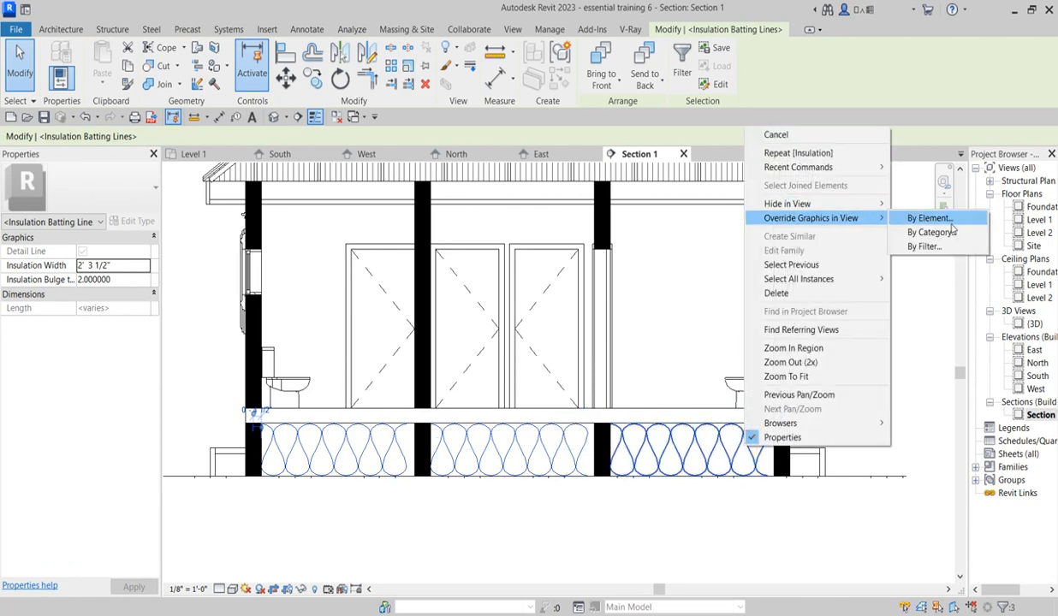
click(941, 232)
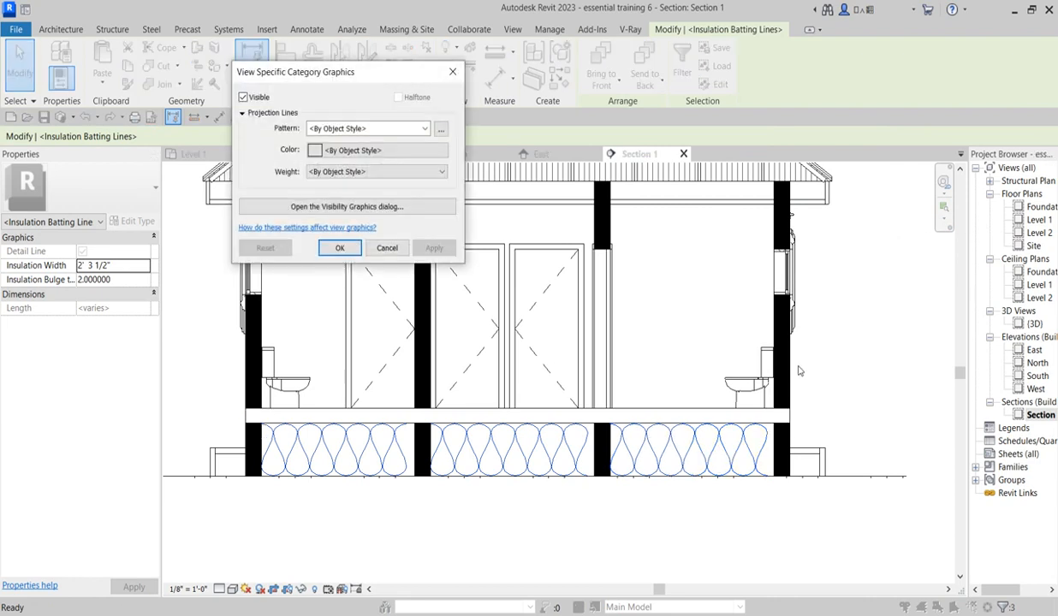
click(423, 130)
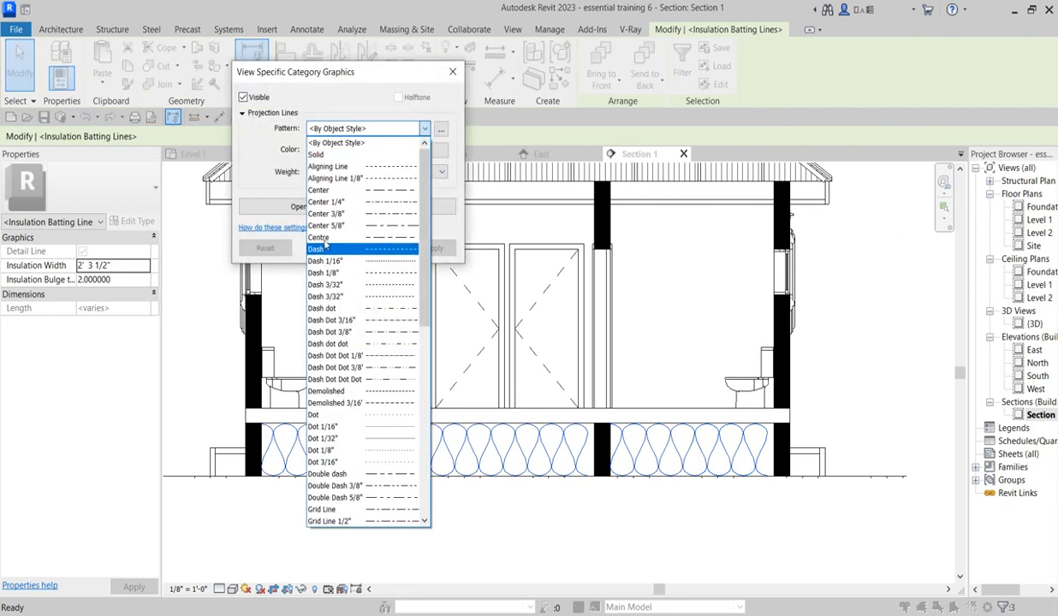
click(368, 101)
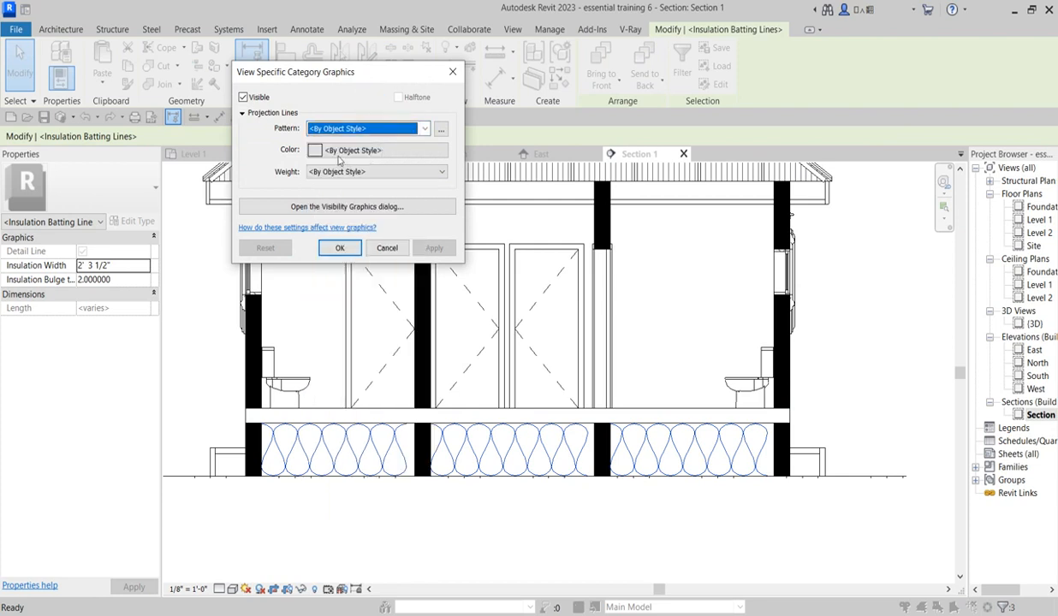
click(412, 174)
click(320, 228)
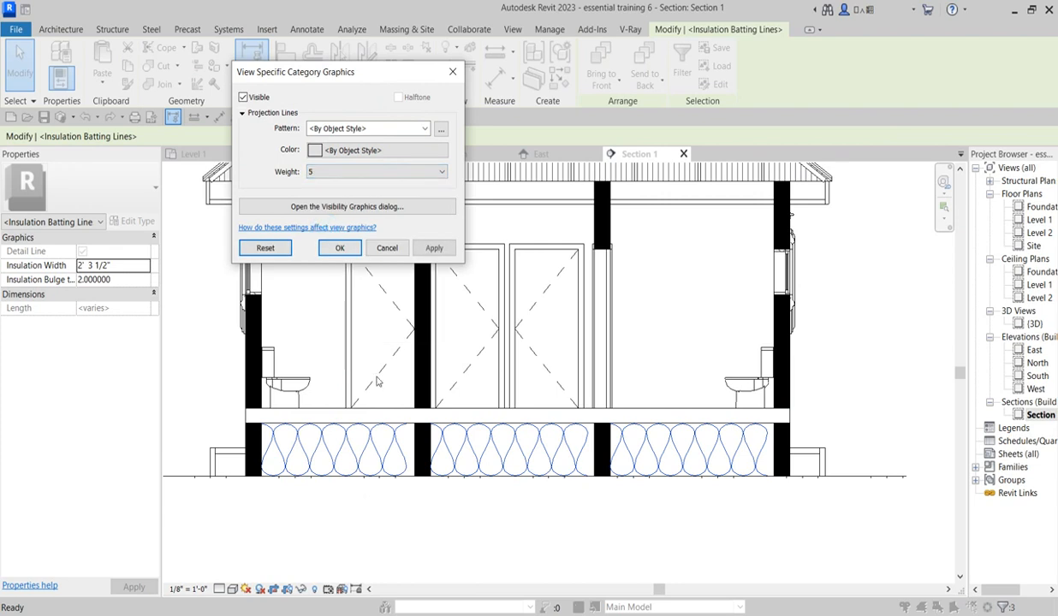
click(427, 249)
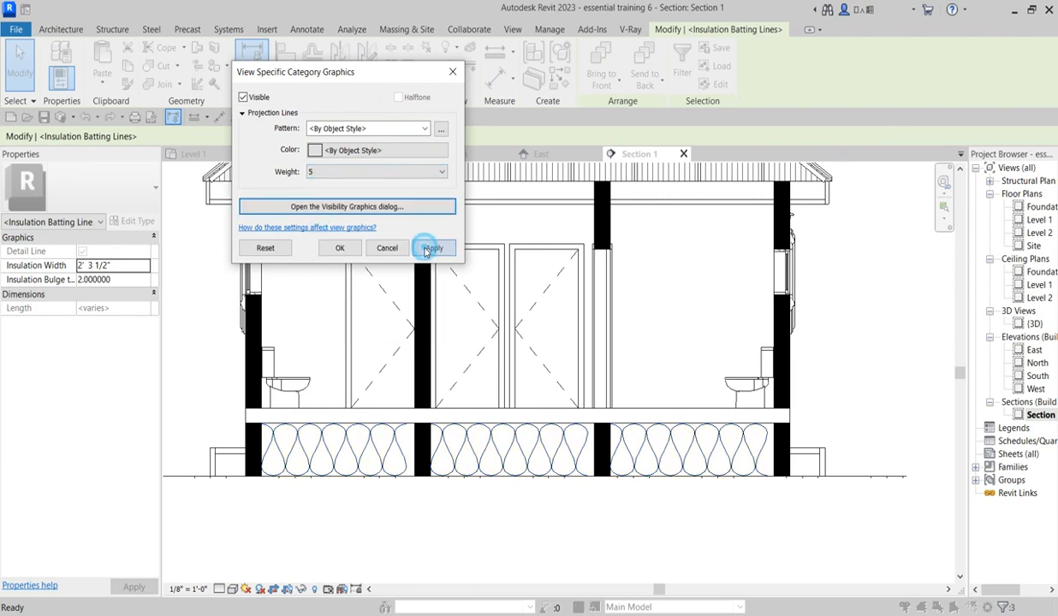
click(336, 248)
Toggle Thin Lines off and on to compare the insulation's line weight with the rest of Section 1
click(315, 118)
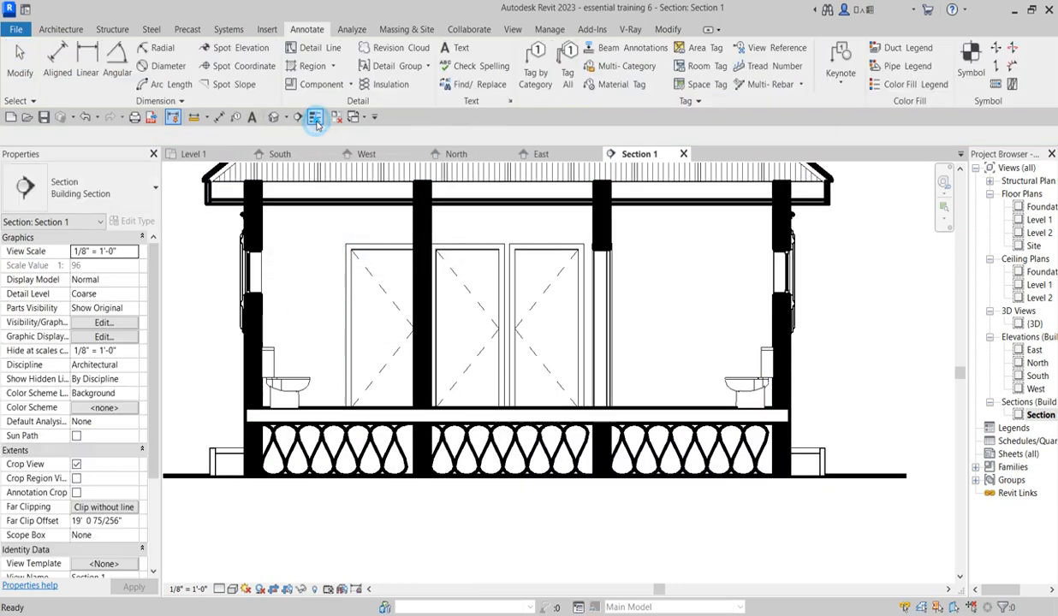
click(315, 118)
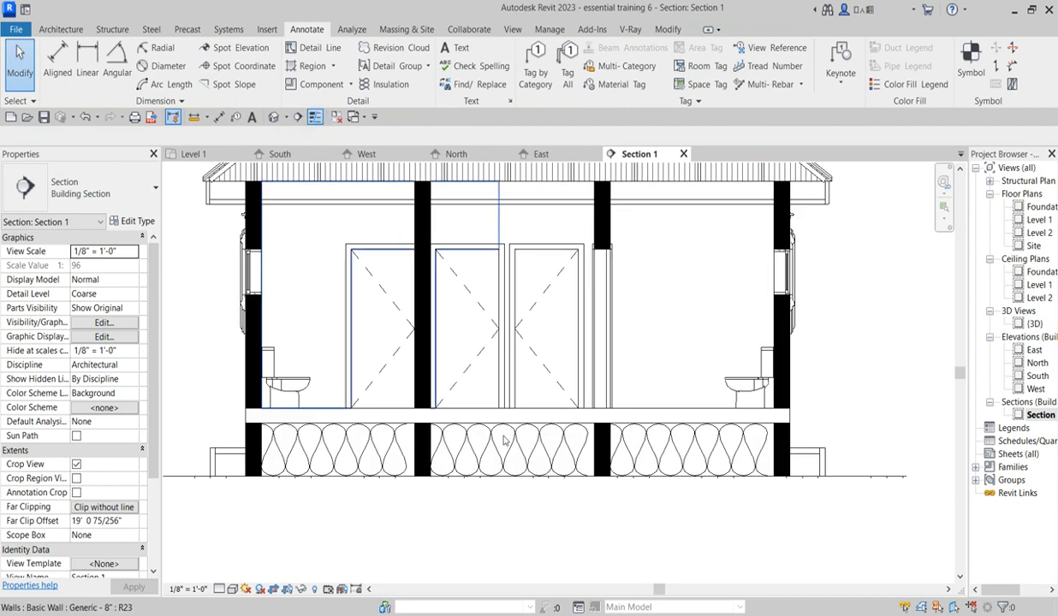
scroll(726, 496, down, 4)
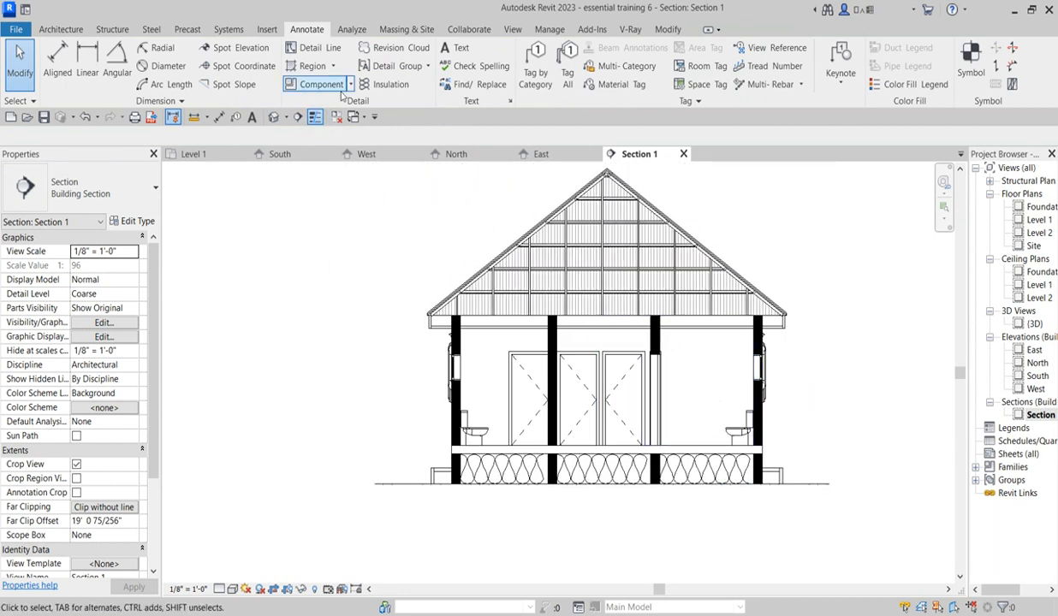
click(315, 120)
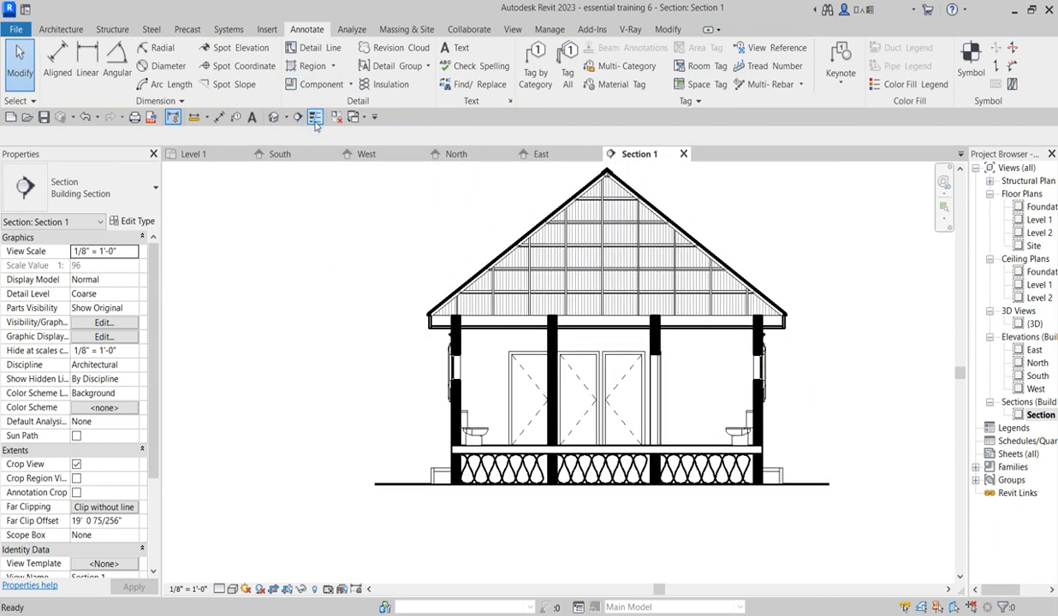
click(315, 118)
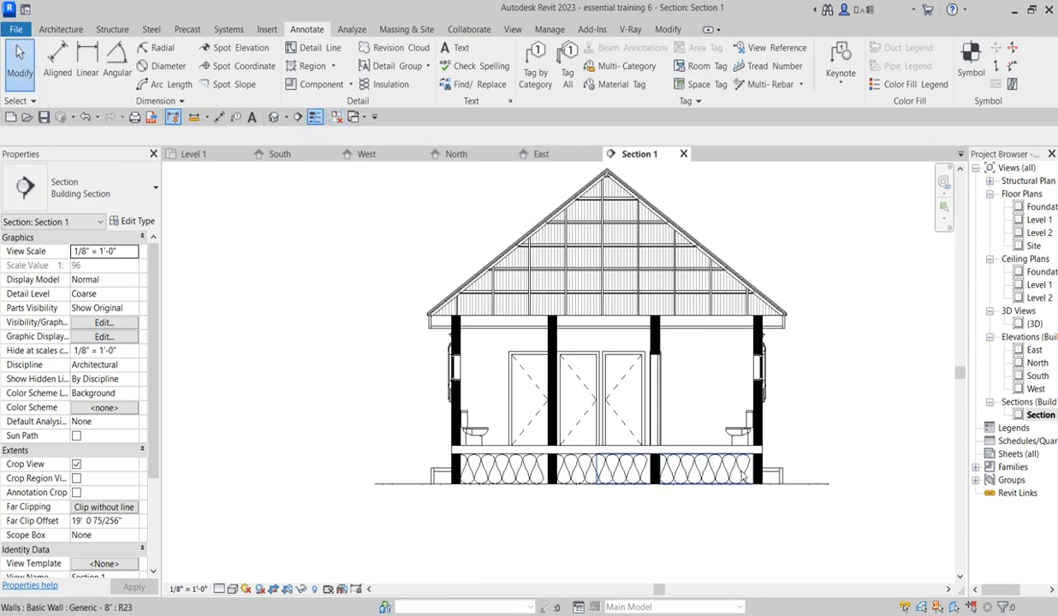
Turn on shadows in the Section 1 view
scroll(722, 482, up, 3)
scroll(721, 481, up, 1)
scroll(708, 466, down, 3)
scroll(694, 451, up, 3)
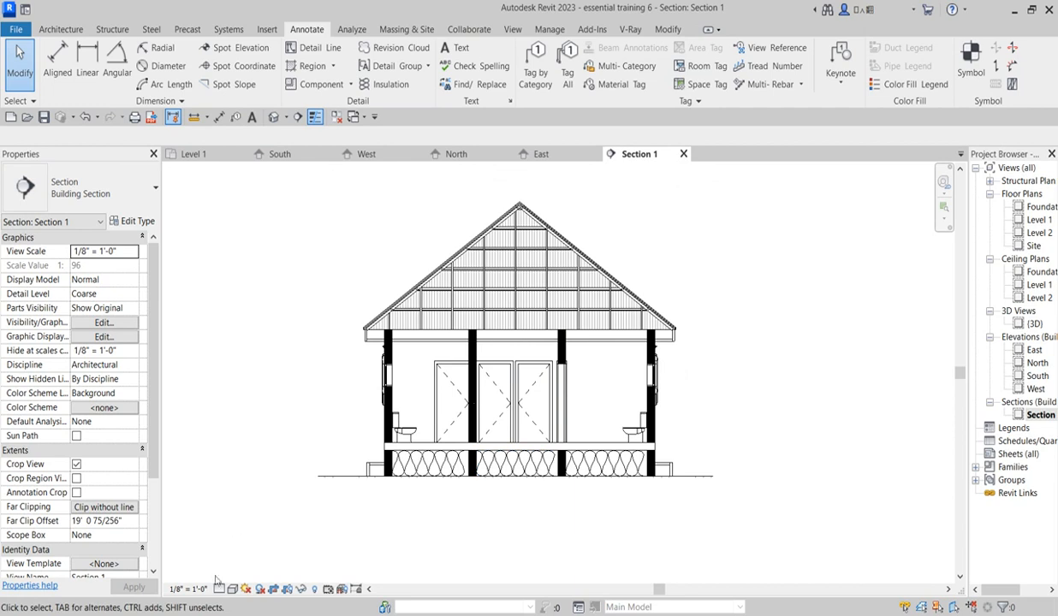
click(260, 590)
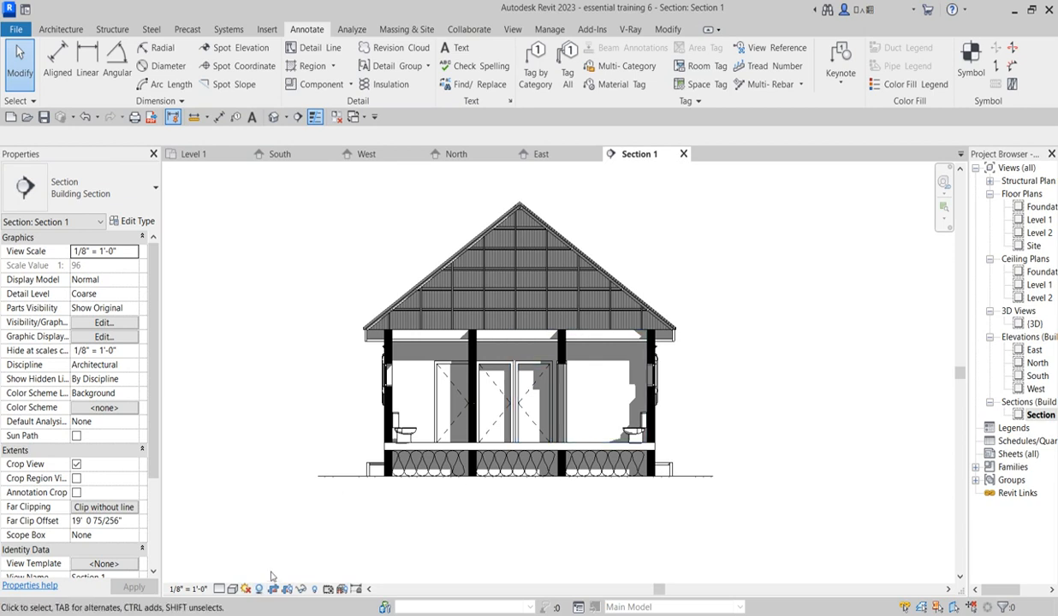
In Section 1's sun settings for lighting, set the altitude to 15° and the azimuth to 175°
scroll(528, 486, up, 2)
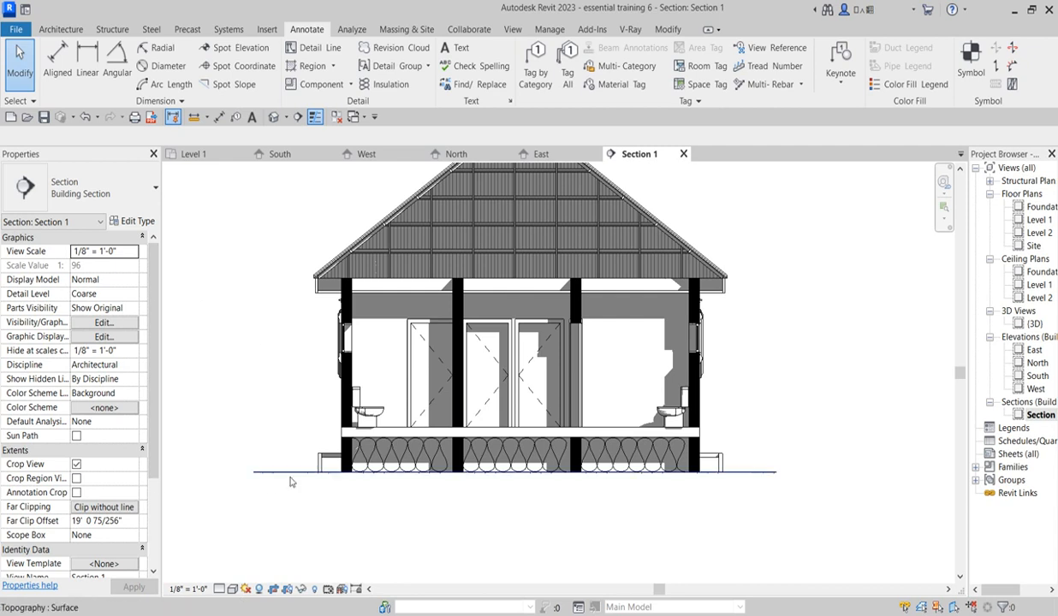
click(231, 589)
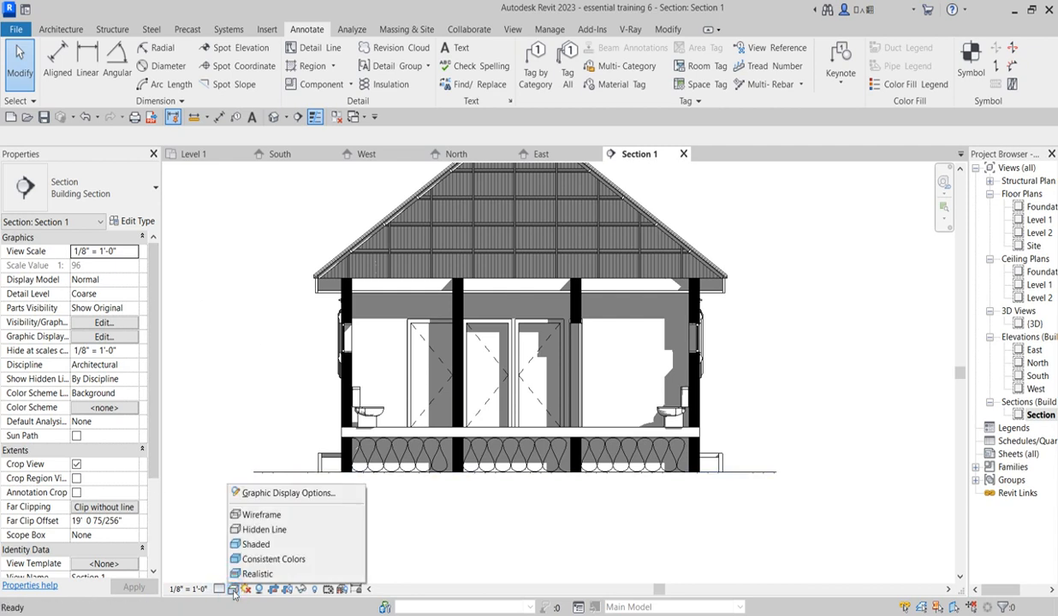
click(261, 478)
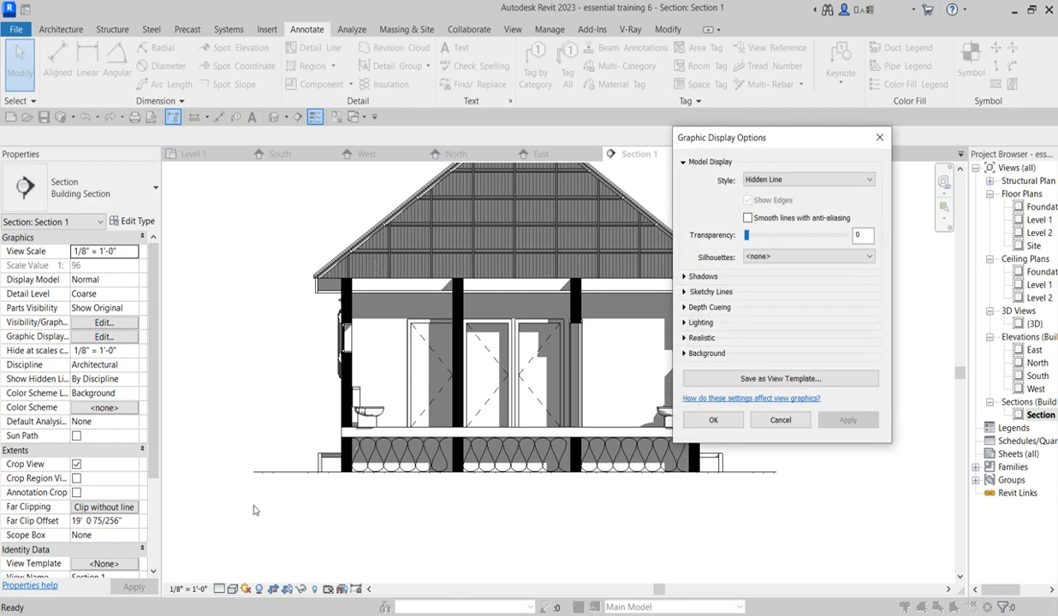
click(685, 323)
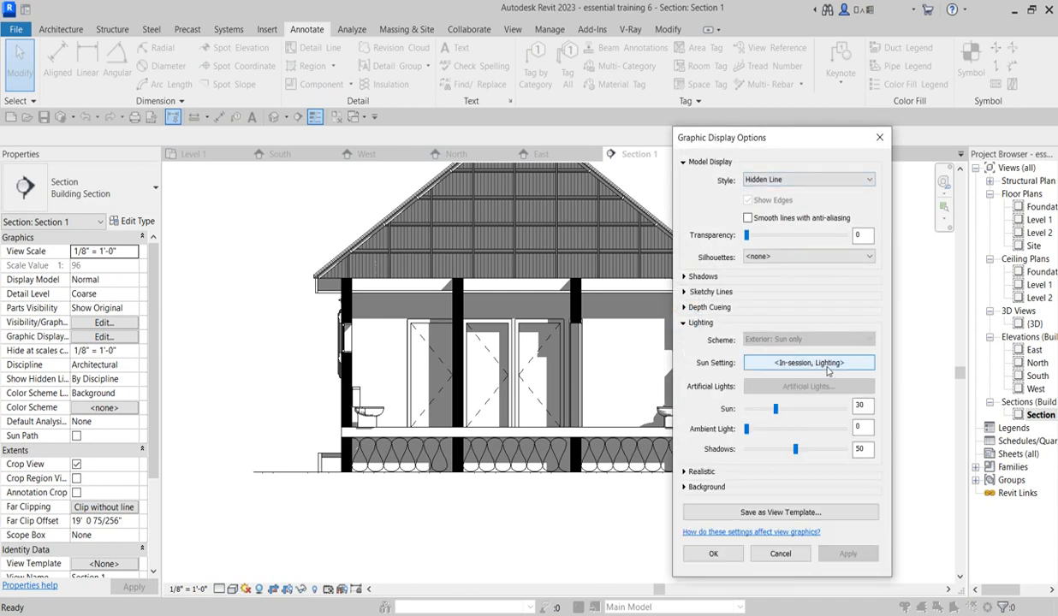
click(826, 366)
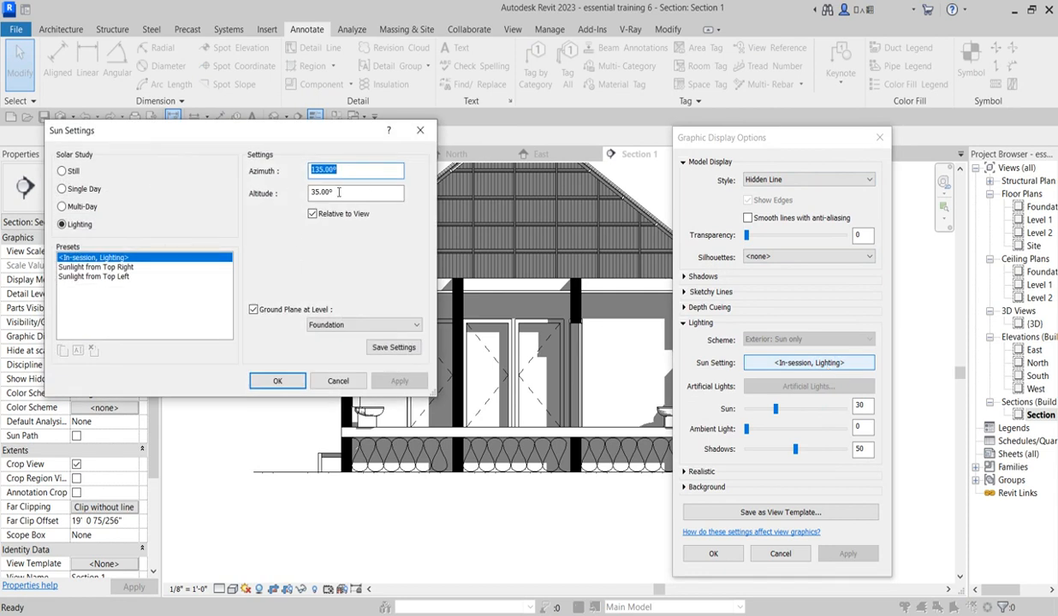
drag(336, 188, 303, 186)
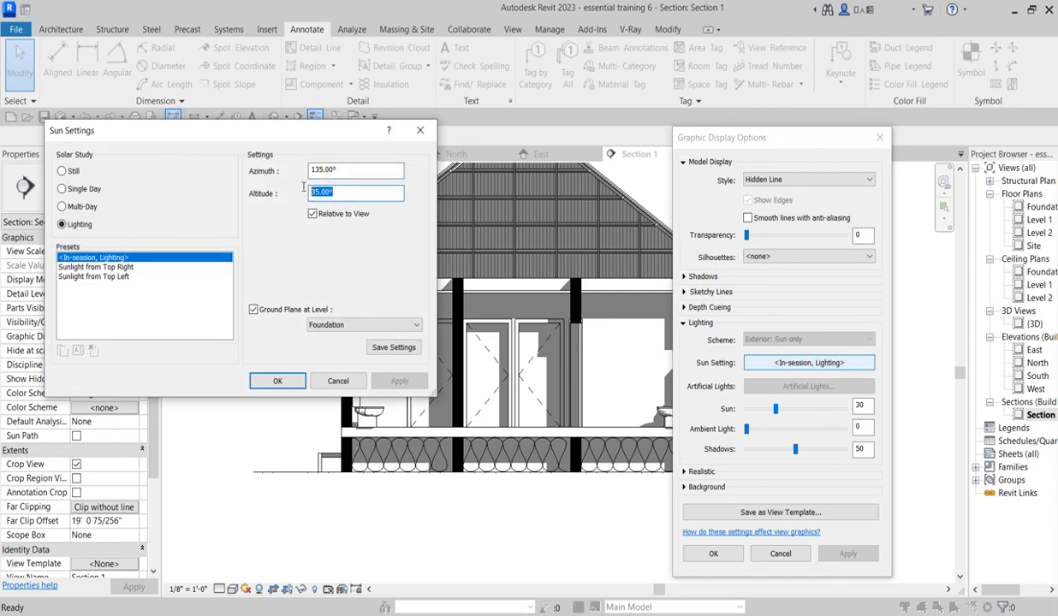
text(15)
click(318, 169)
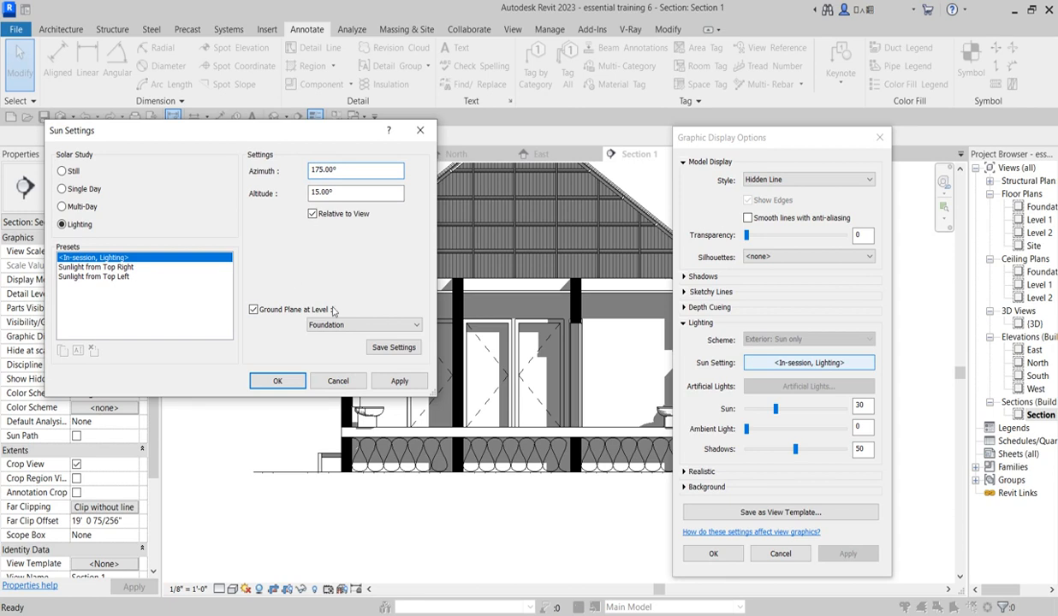
Set the sun's ground plane to Level 1 and apply the lighting changes to Section 1
click(417, 327)
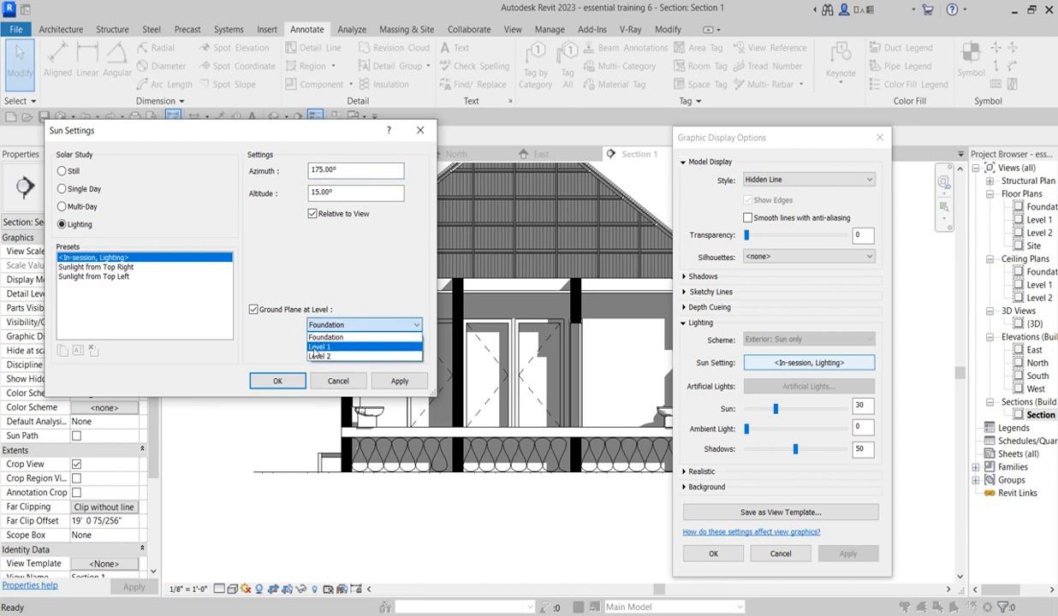
click(332, 349)
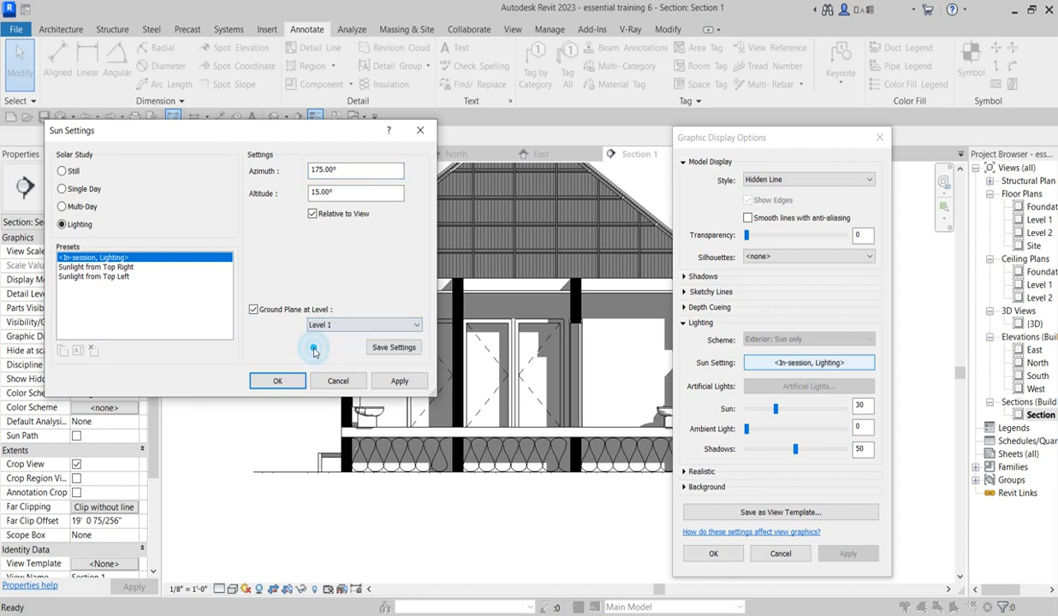
click(400, 384)
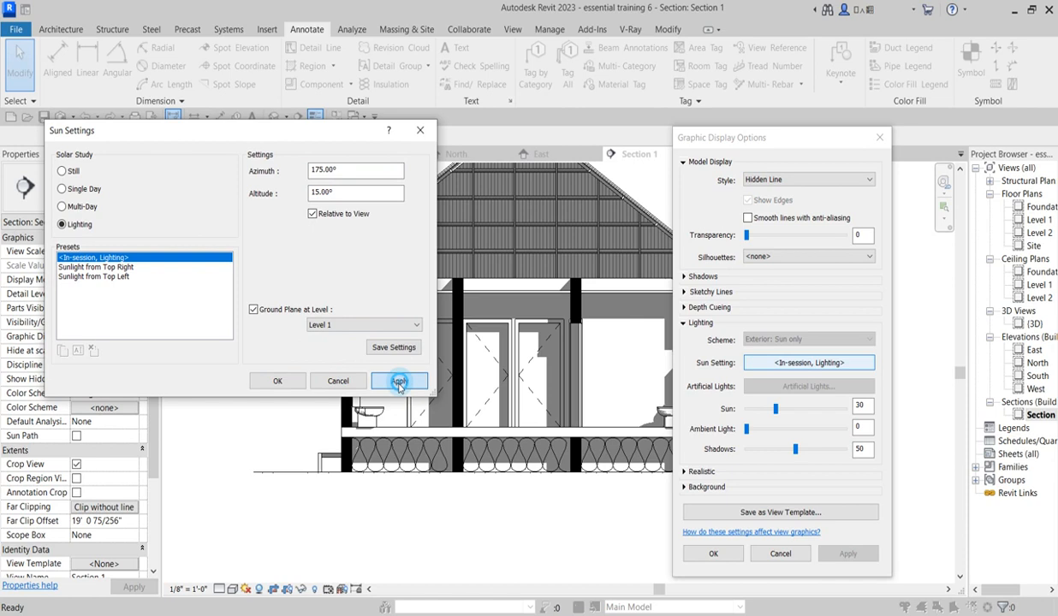
click(274, 382)
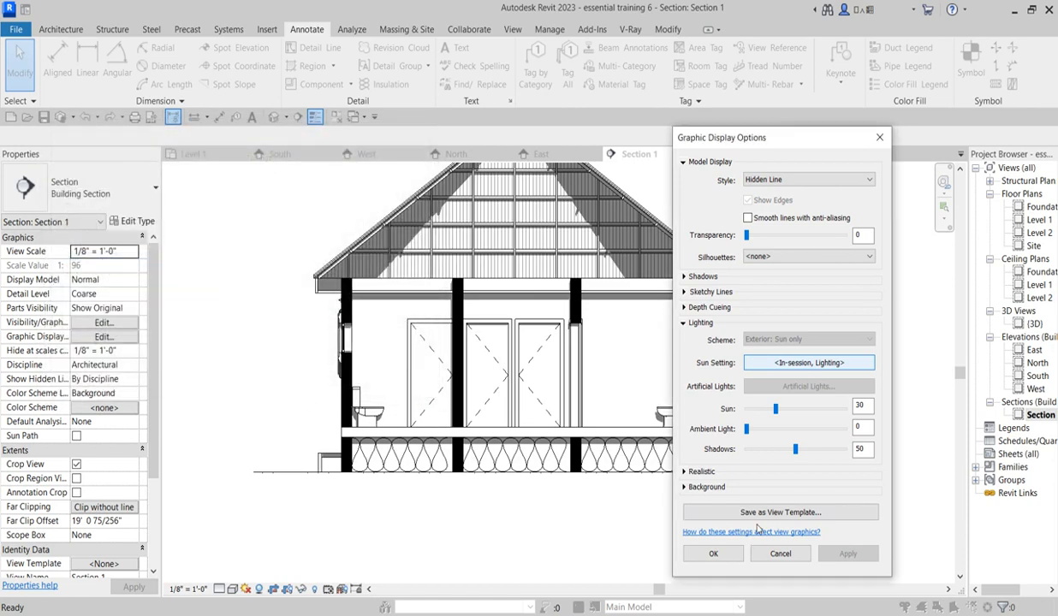
click(712, 553)
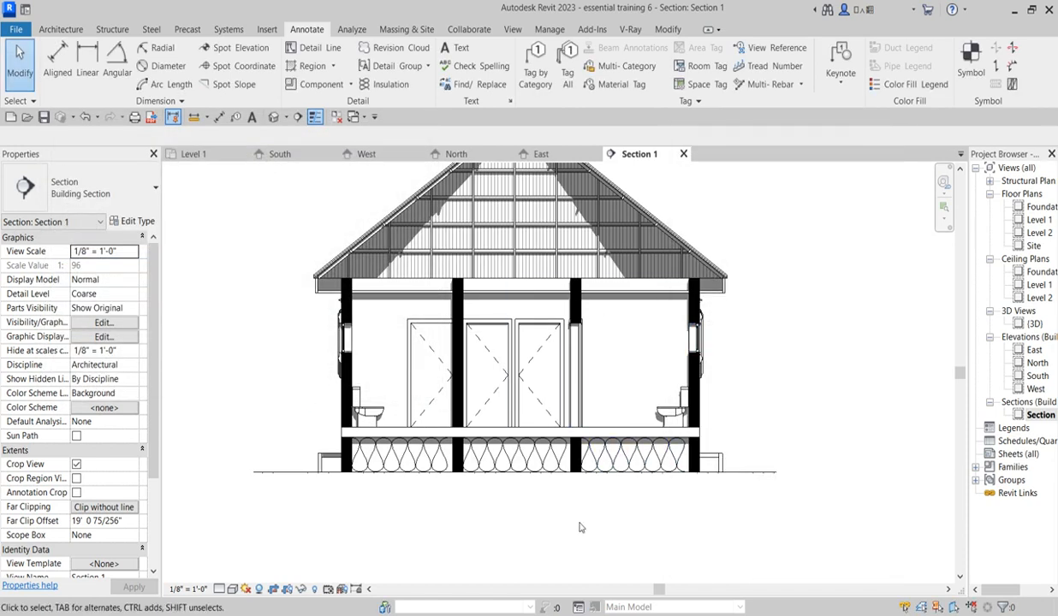
scroll(603, 299, up, 4)
scroll(597, 335, down, 2)
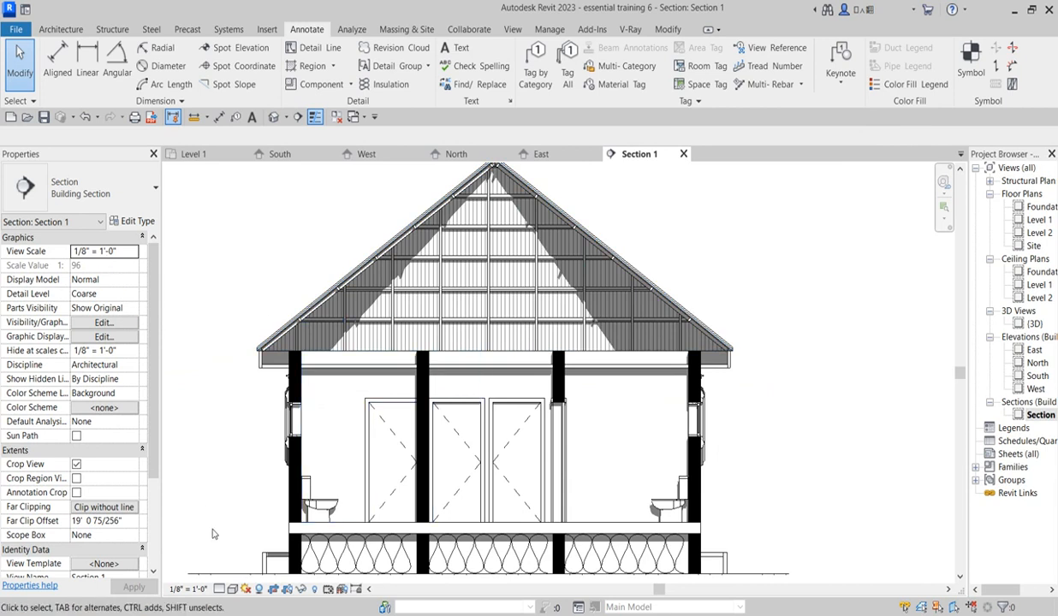
Reopen Section 1's sun settings, turn off Relative to View and apply the change
click(232, 592)
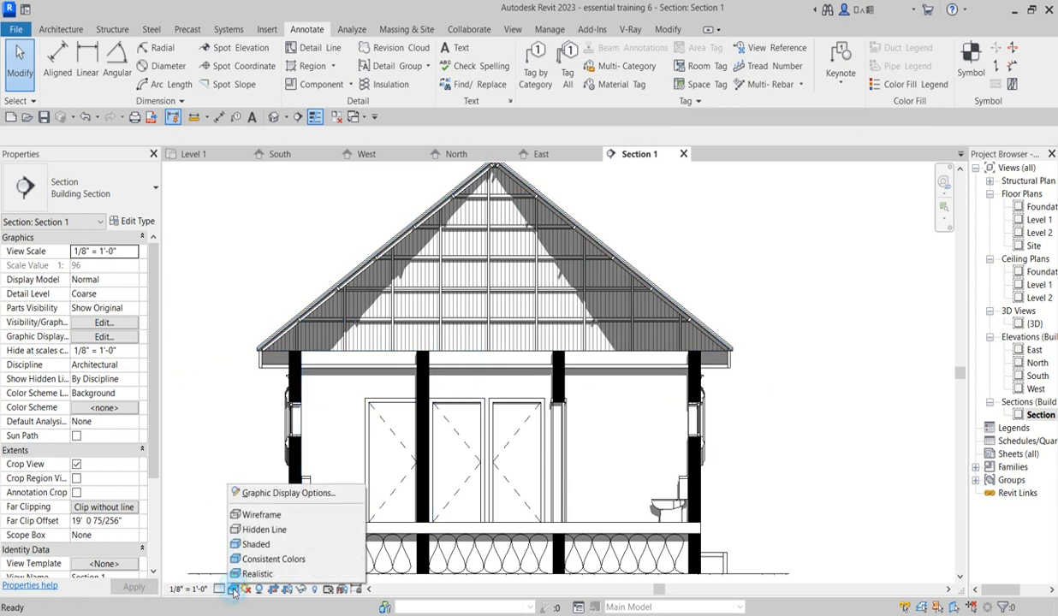
click(287, 493)
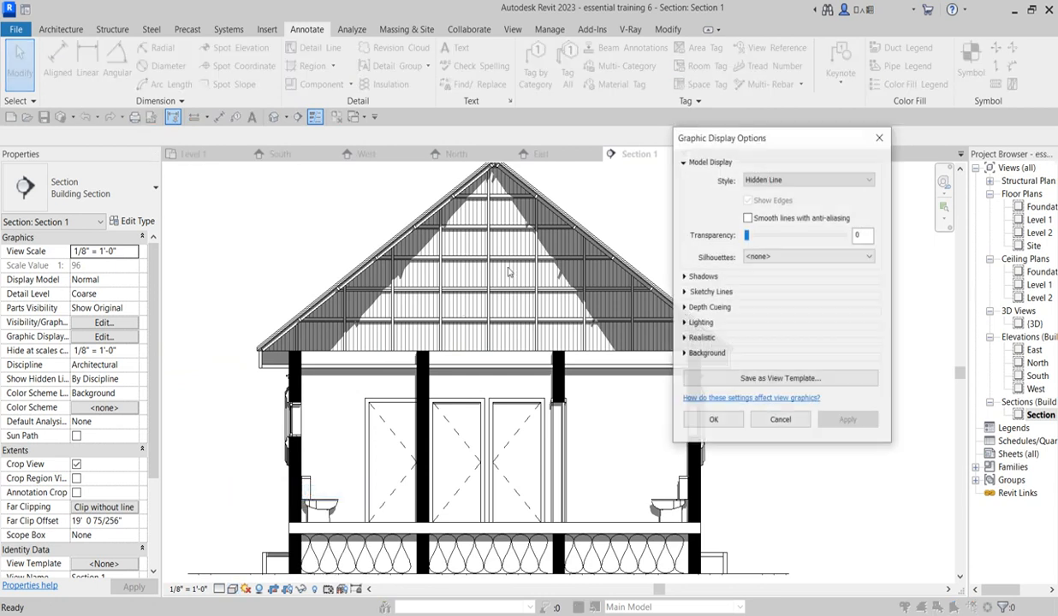
click(684, 322)
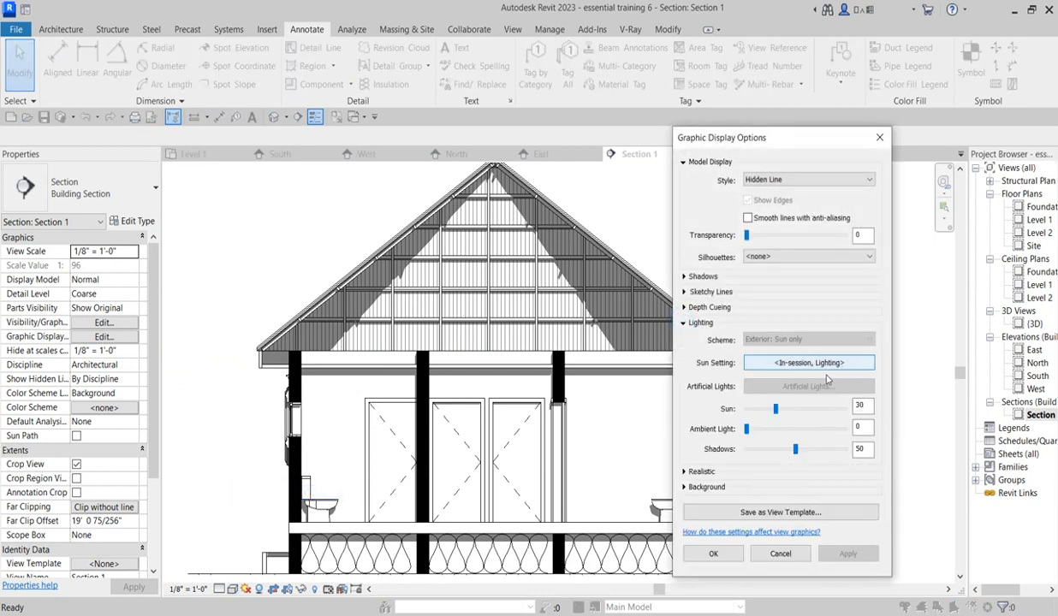
click(808, 363)
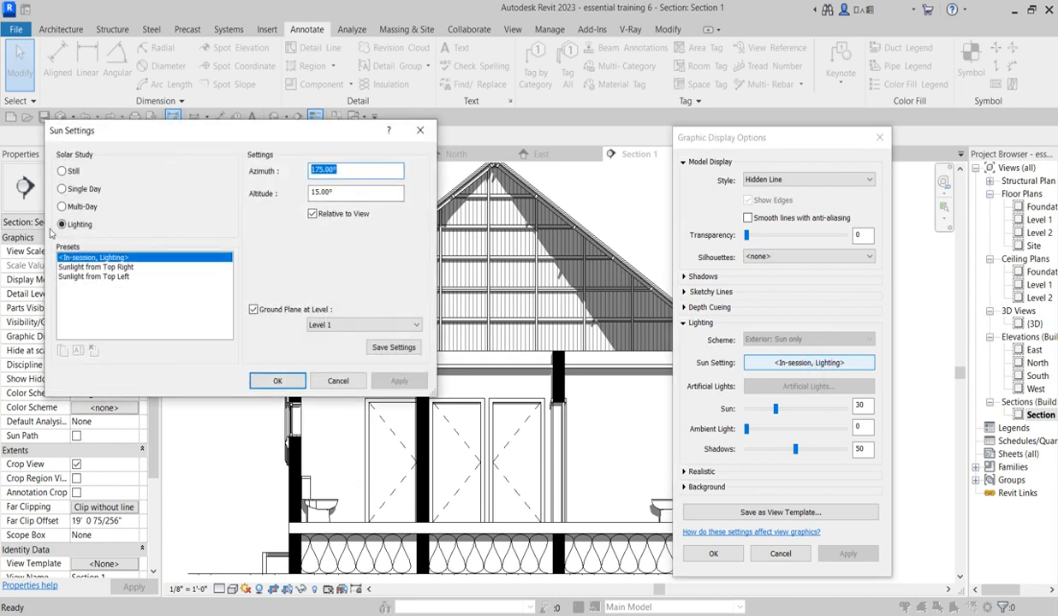
click(313, 214)
click(397, 381)
Try Level 2 and Foundation as the level of the sun's ground plane, applying each choice
click(402, 324)
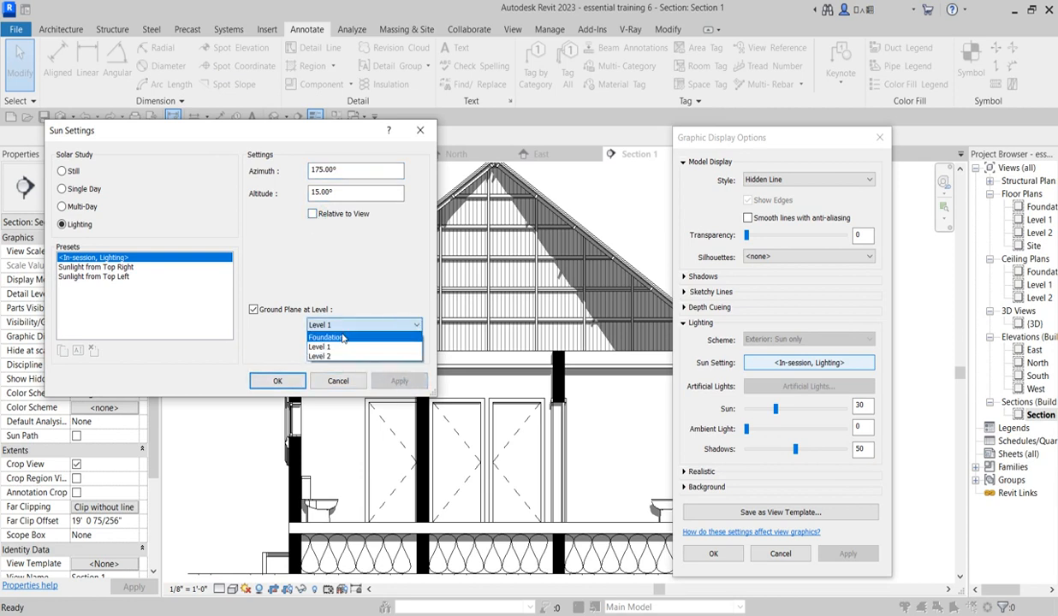
click(320, 356)
click(399, 381)
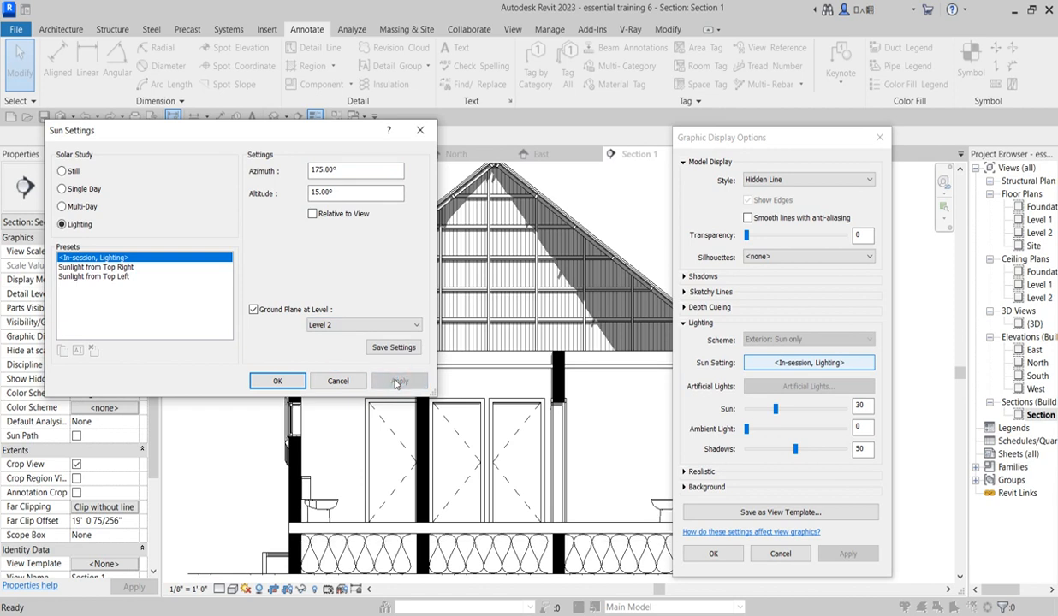
click(409, 324)
click(342, 338)
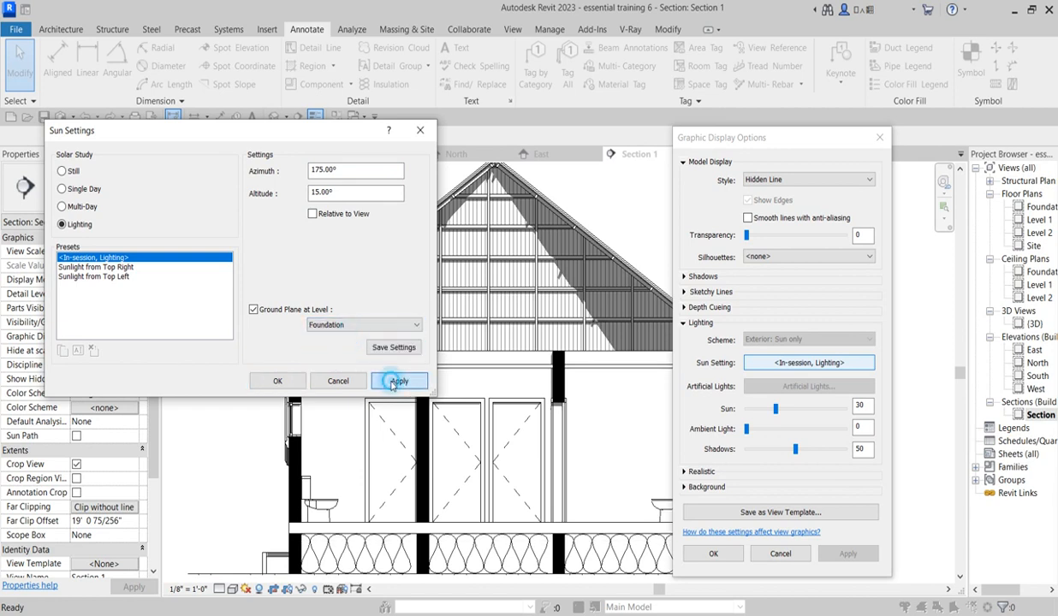
click(396, 381)
Return the sun's ground plane to Level 1, apply it, and close the sun and graphic display settings
click(410, 324)
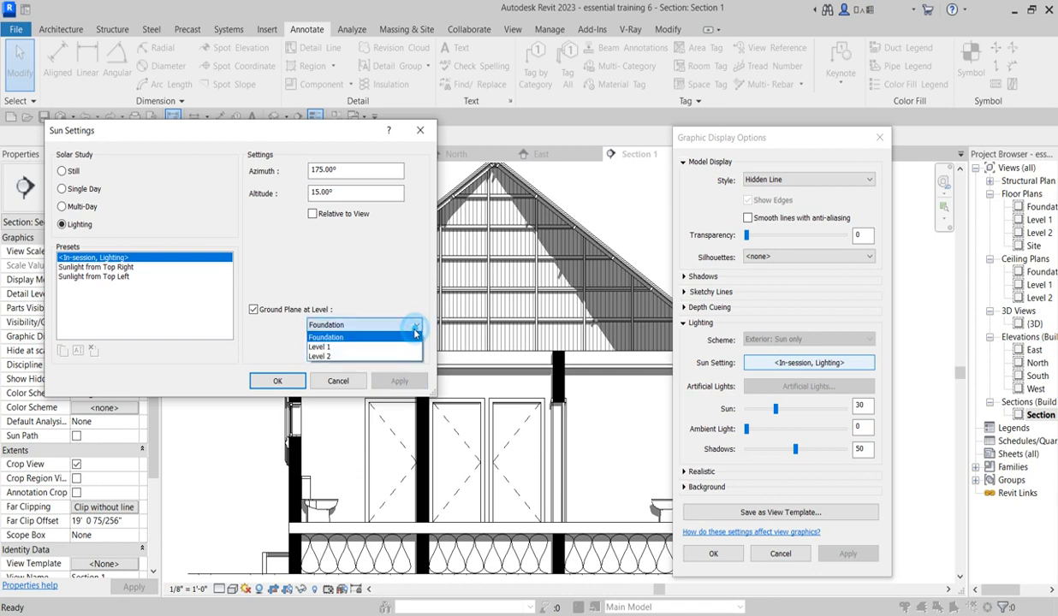
click(355, 348)
click(399, 381)
click(287, 381)
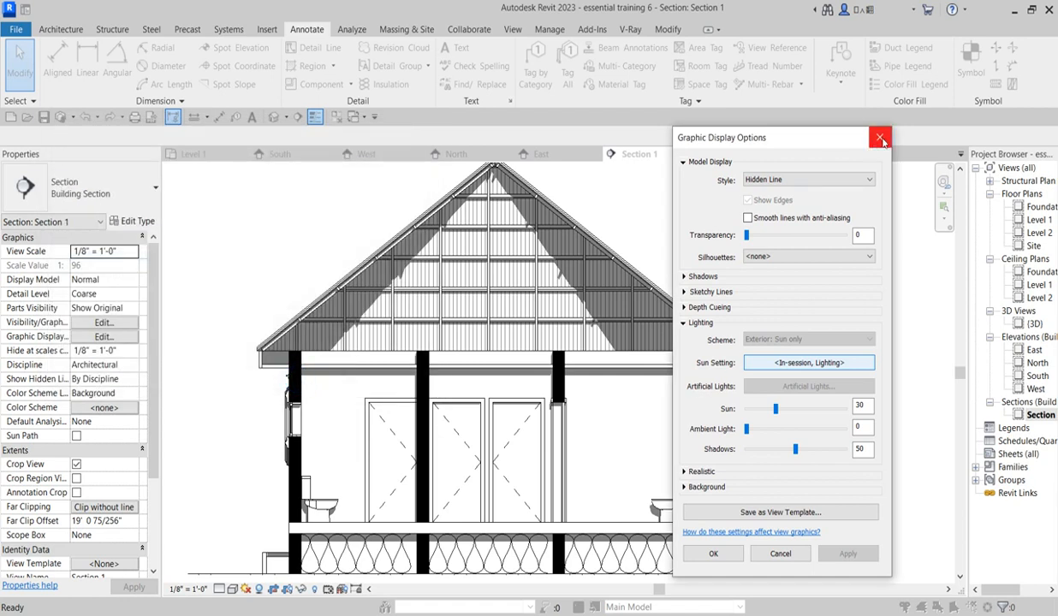
click(881, 140)
scroll(749, 433, down, 3)
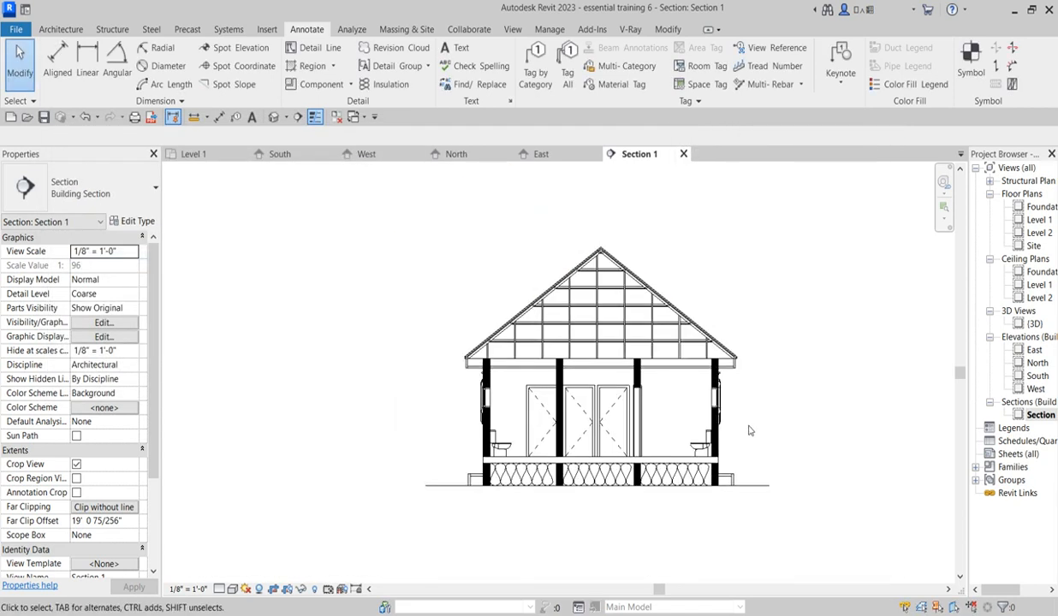
Open the South elevation and set its sun azimuth to 175° and altitude to 15° in the graphic display lighting settings
double_click(1036, 376)
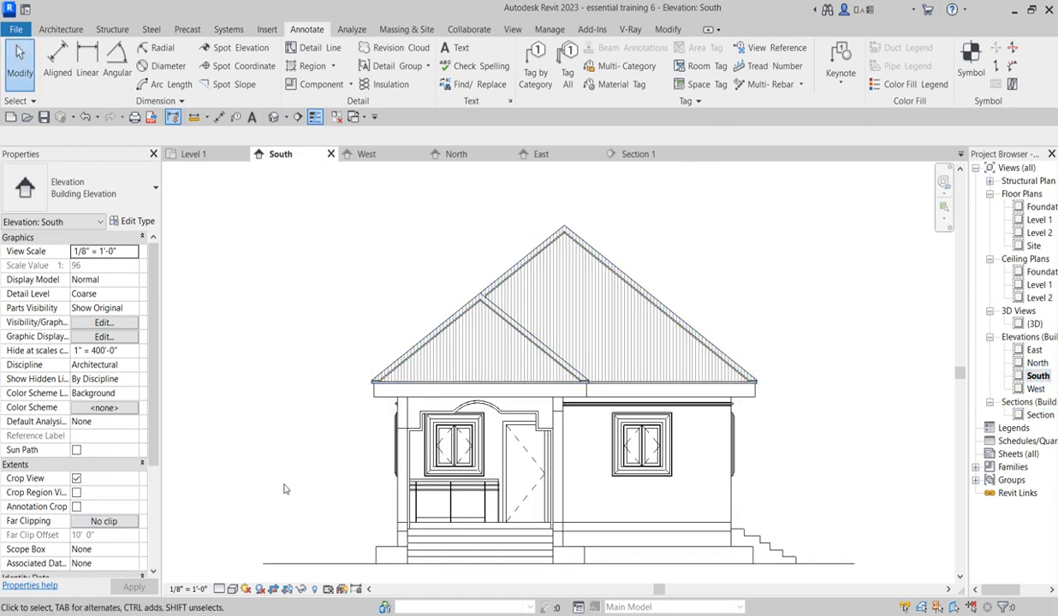
click(232, 589)
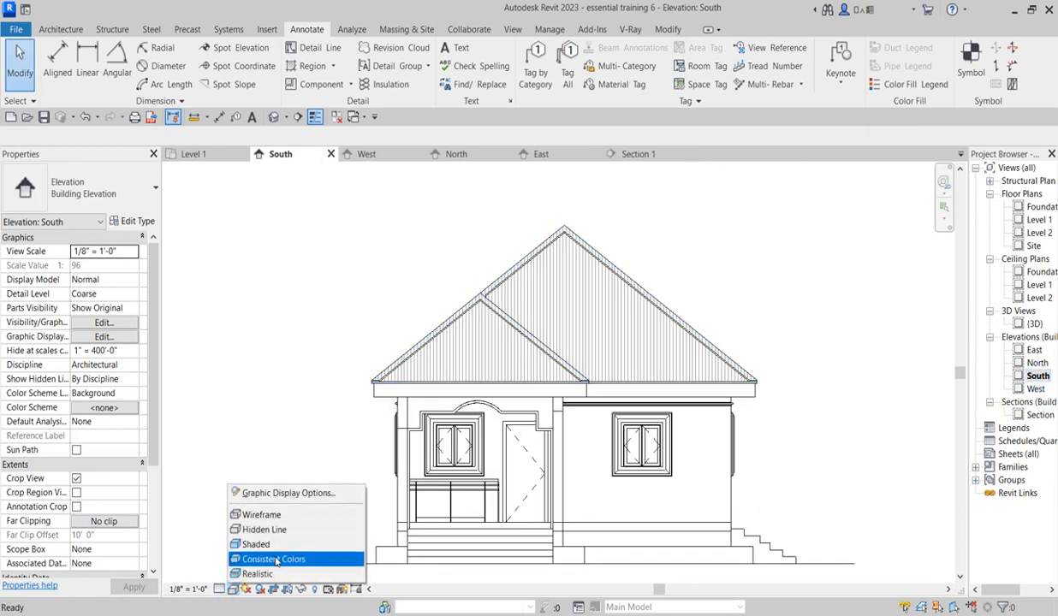
click(304, 494)
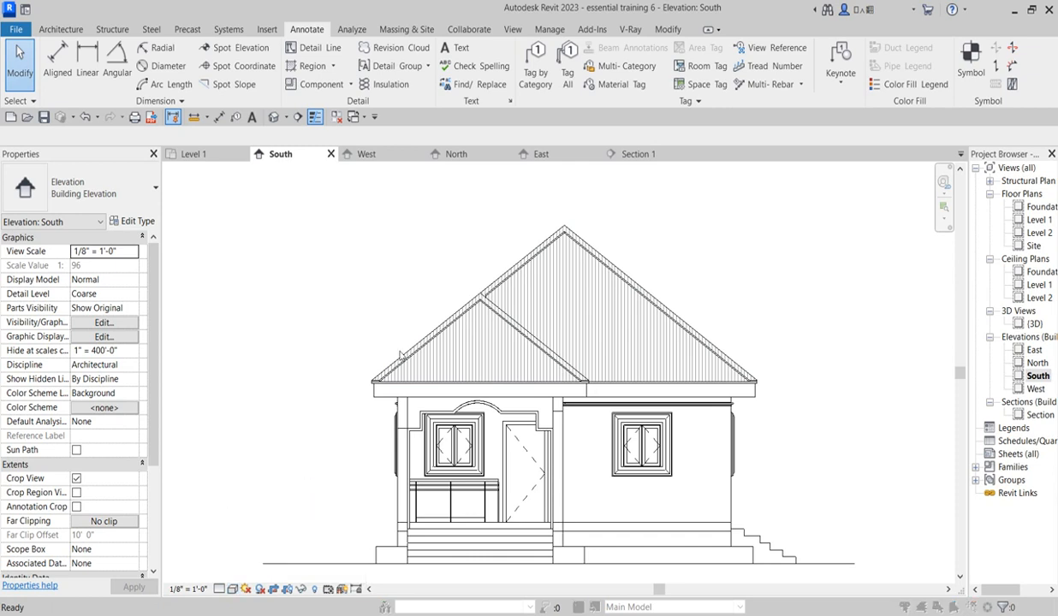
click(865, 256)
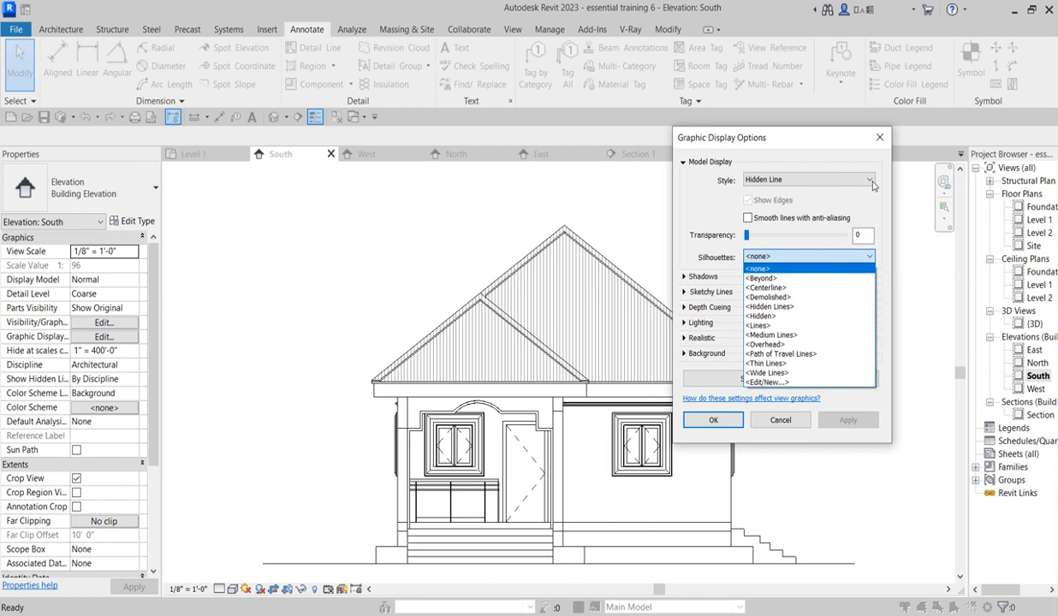
click(873, 186)
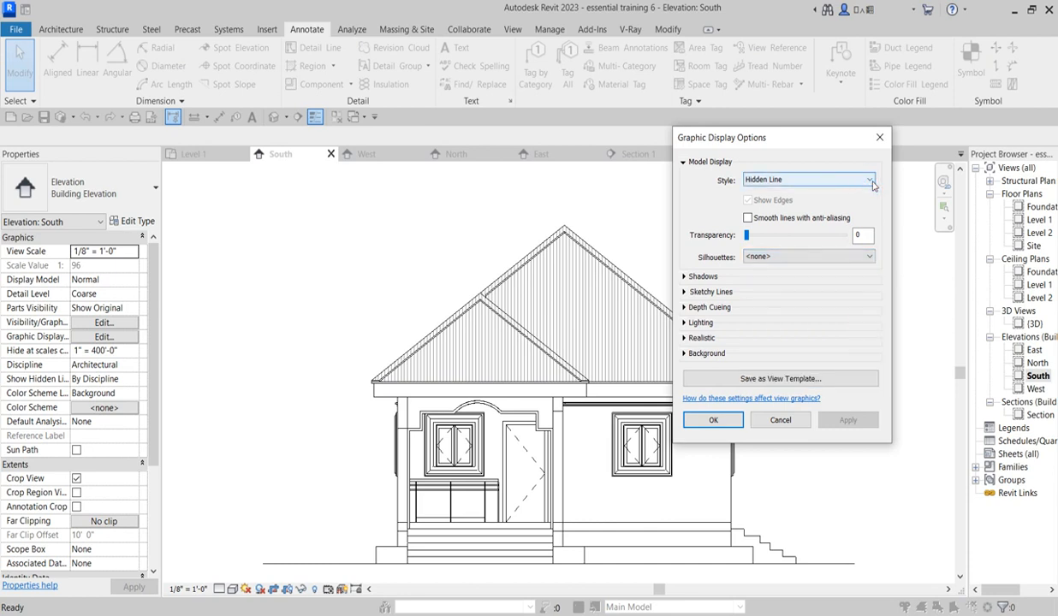
click(685, 323)
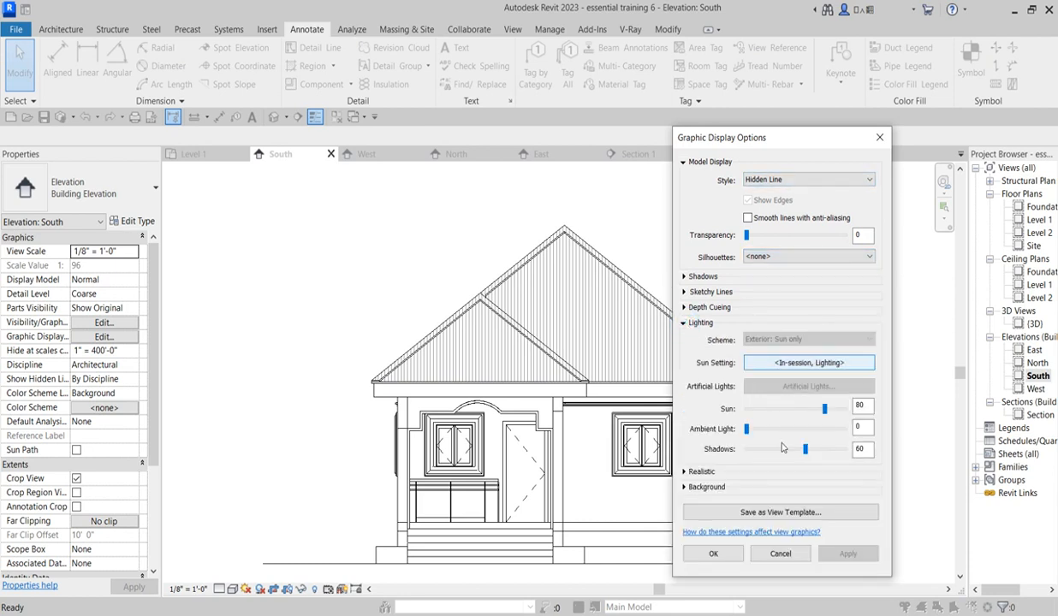
click(809, 363)
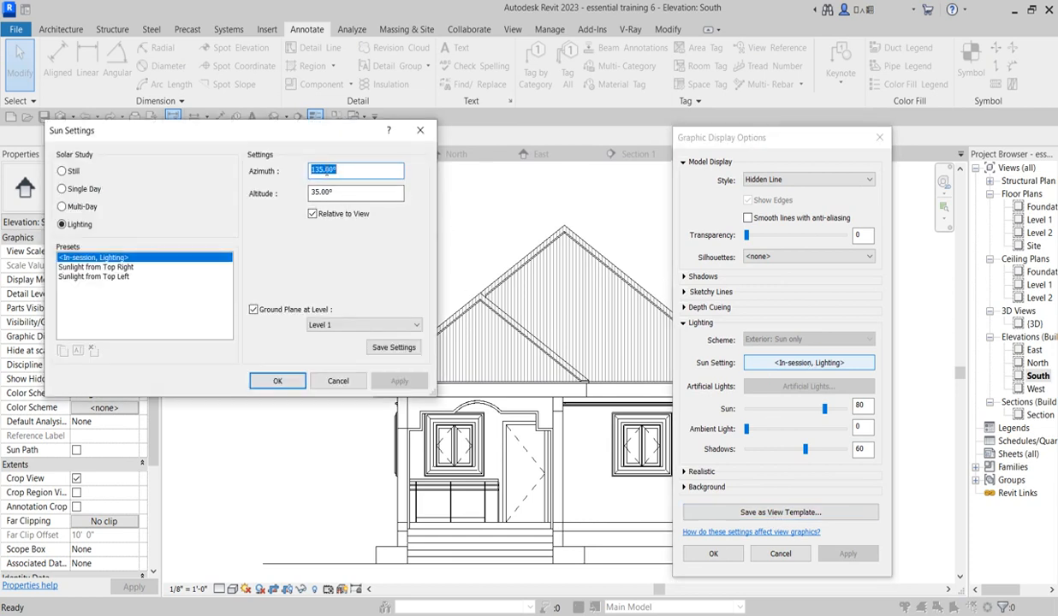
click(322, 170)
drag(317, 196, 297, 199)
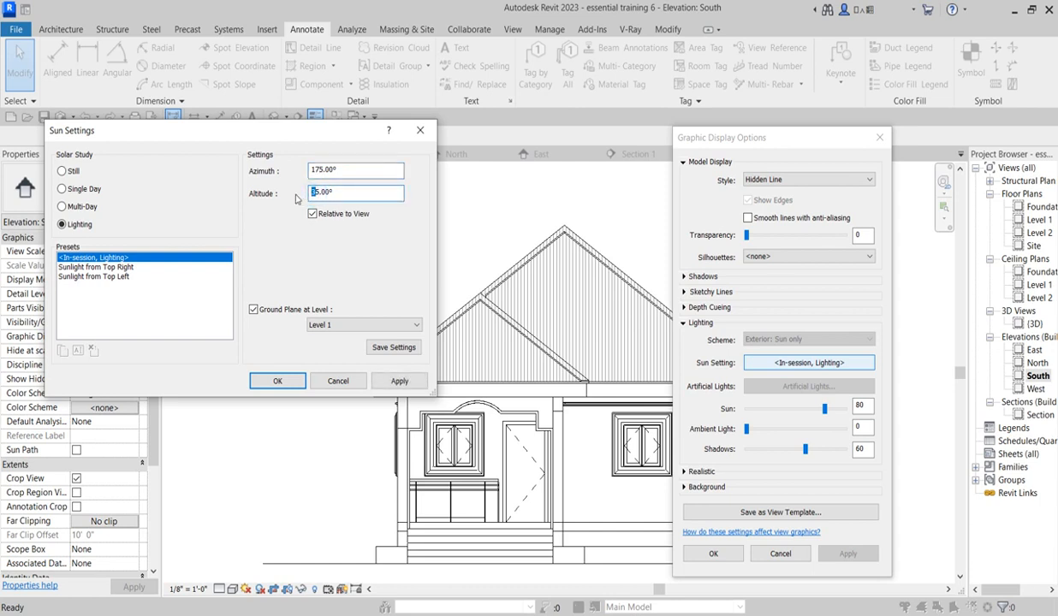
text(1)
click(279, 382)
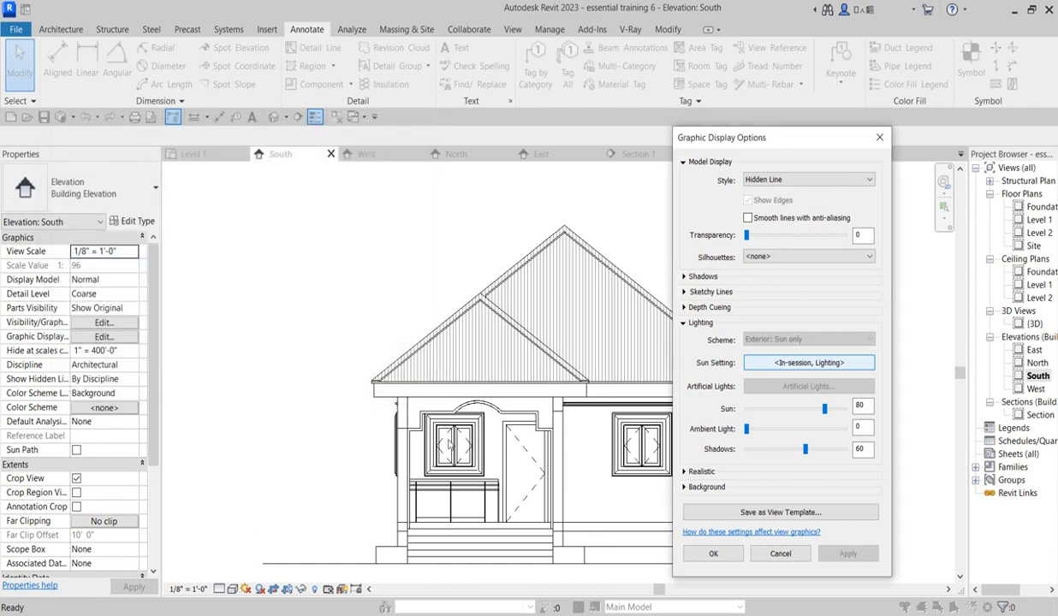
click(713, 553)
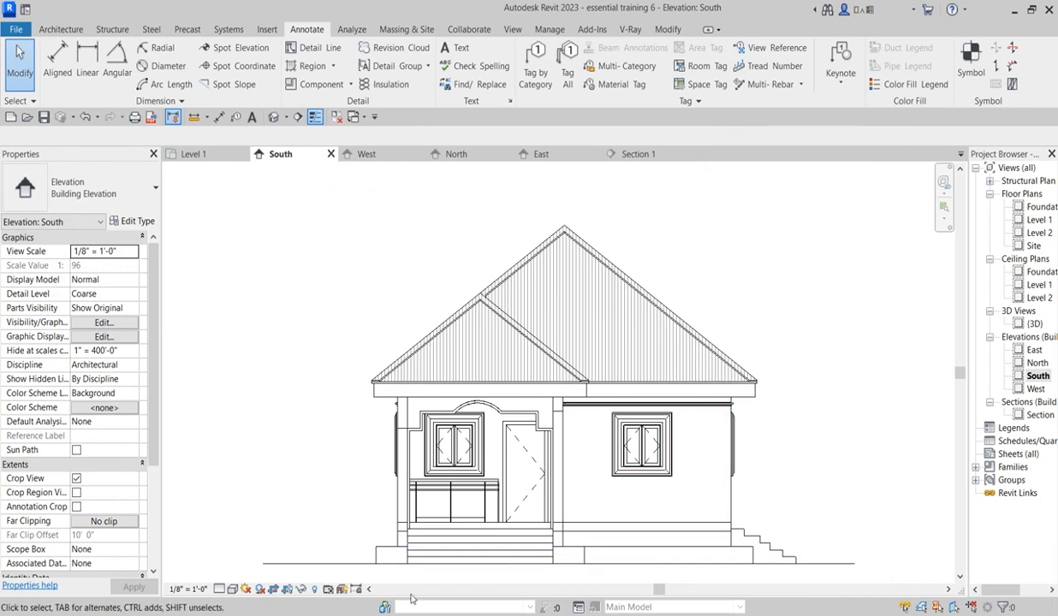
Turn on shadows in the South elevation view and inspect the porch area
click(262, 590)
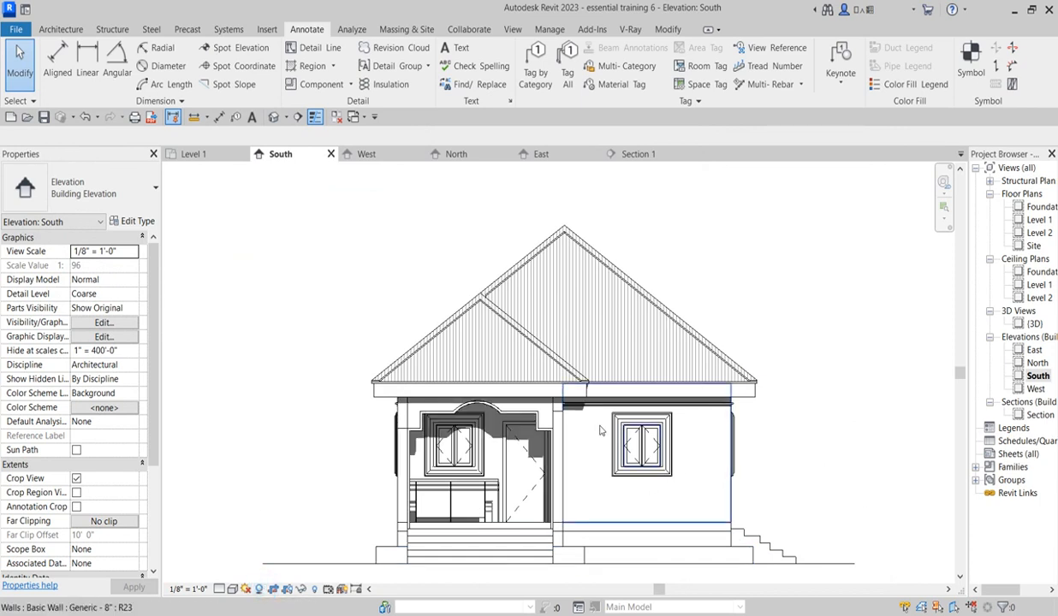
scroll(511, 539, up, 2)
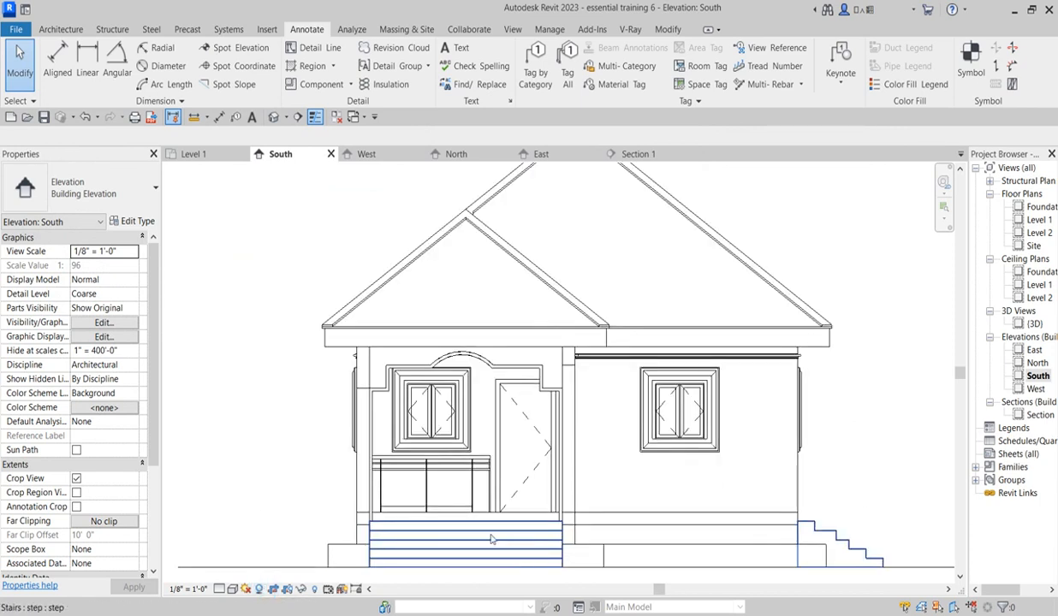
Open the North elevation, set its sun azimuth to 175° and altitude to 15°, and turn on its shadows
scroll(436, 425, down, 3)
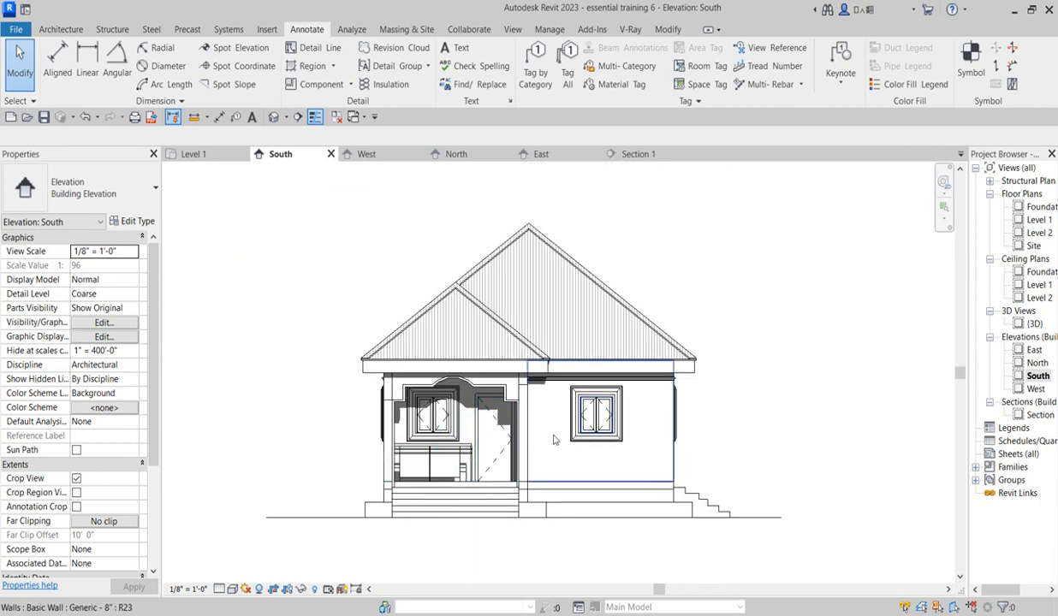
scroll(589, 430, down, 2)
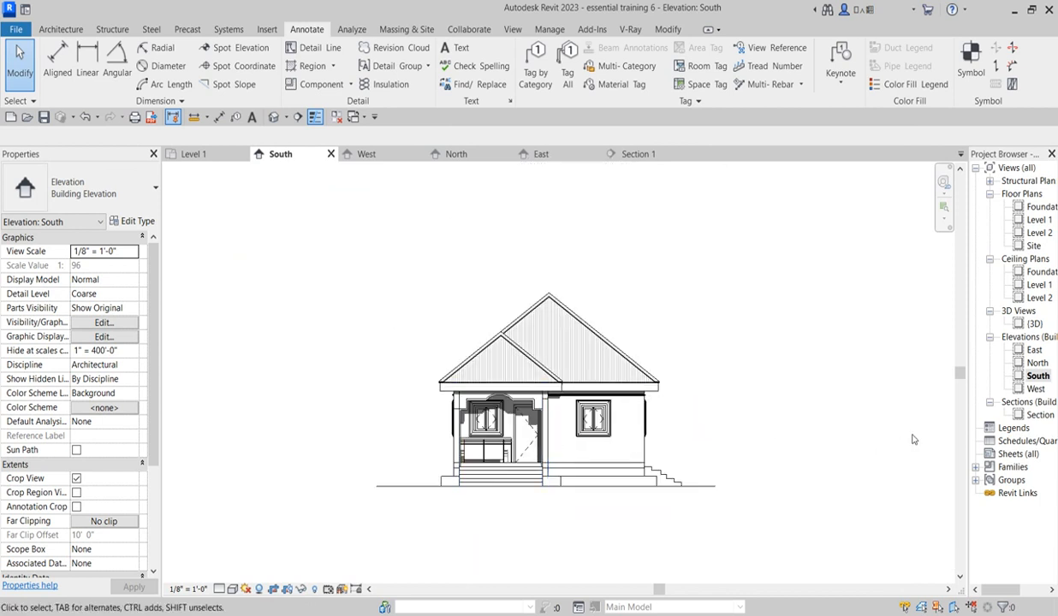
double_click(1035, 363)
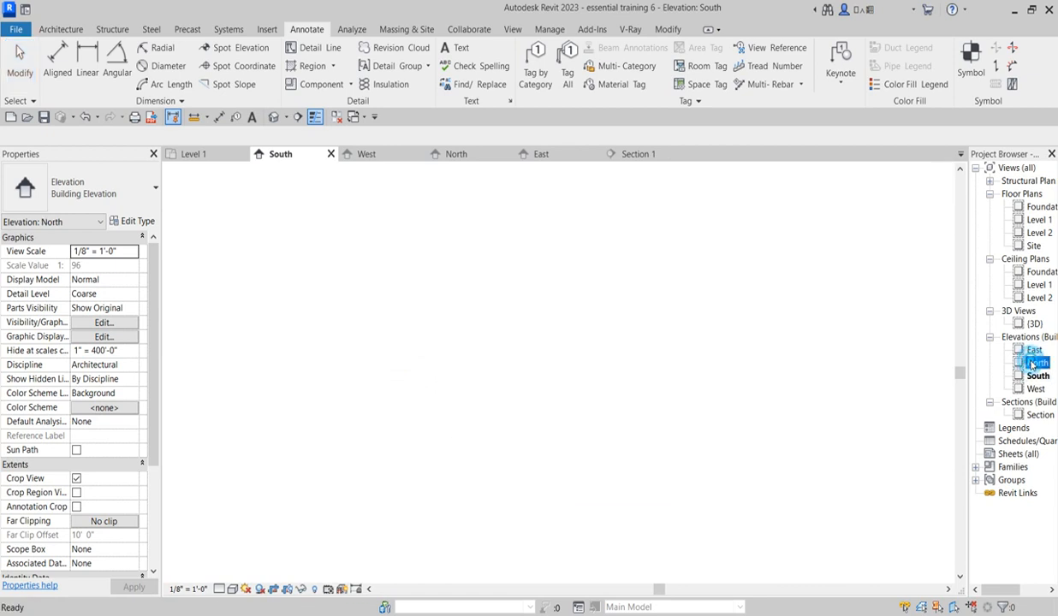
click(232, 588)
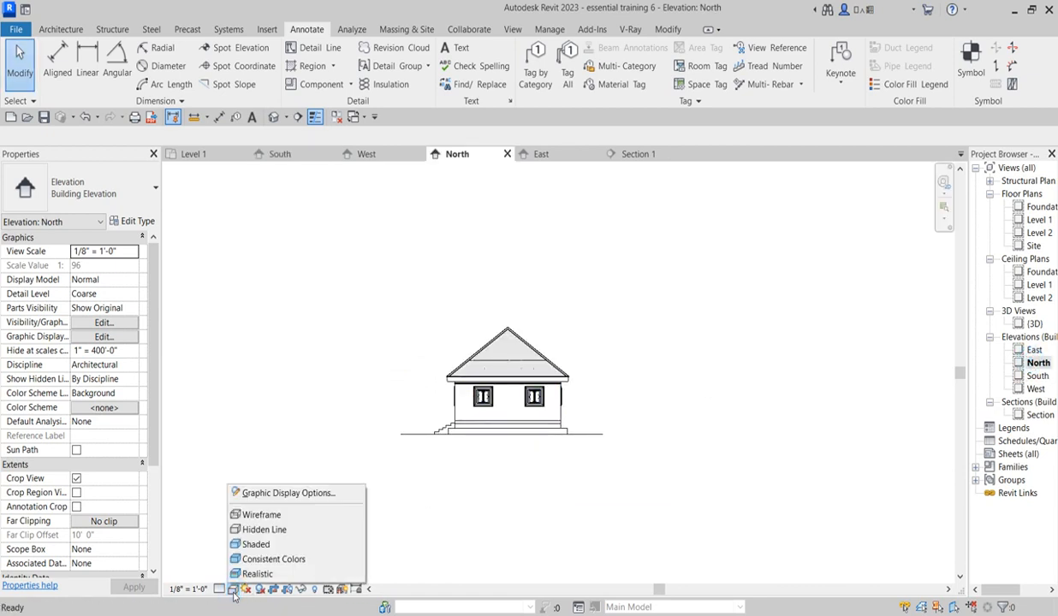
click(284, 494)
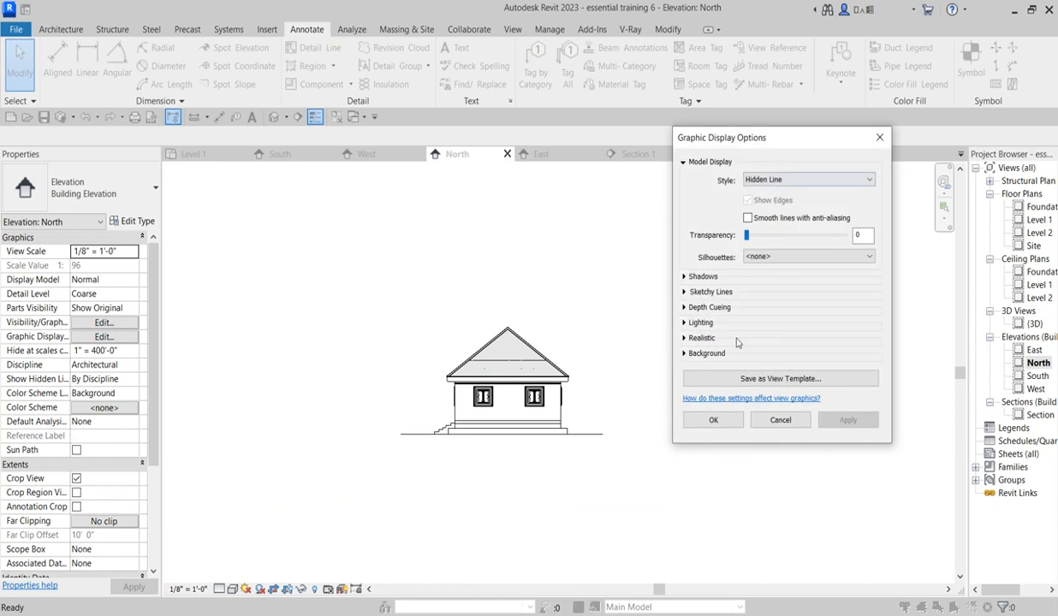
click(684, 323)
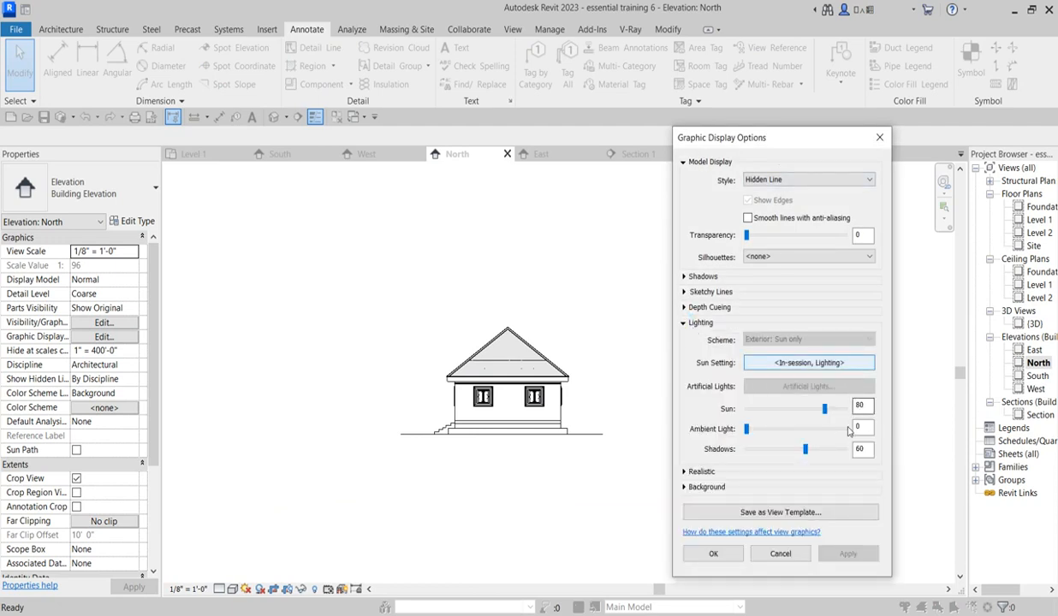
click(771, 360)
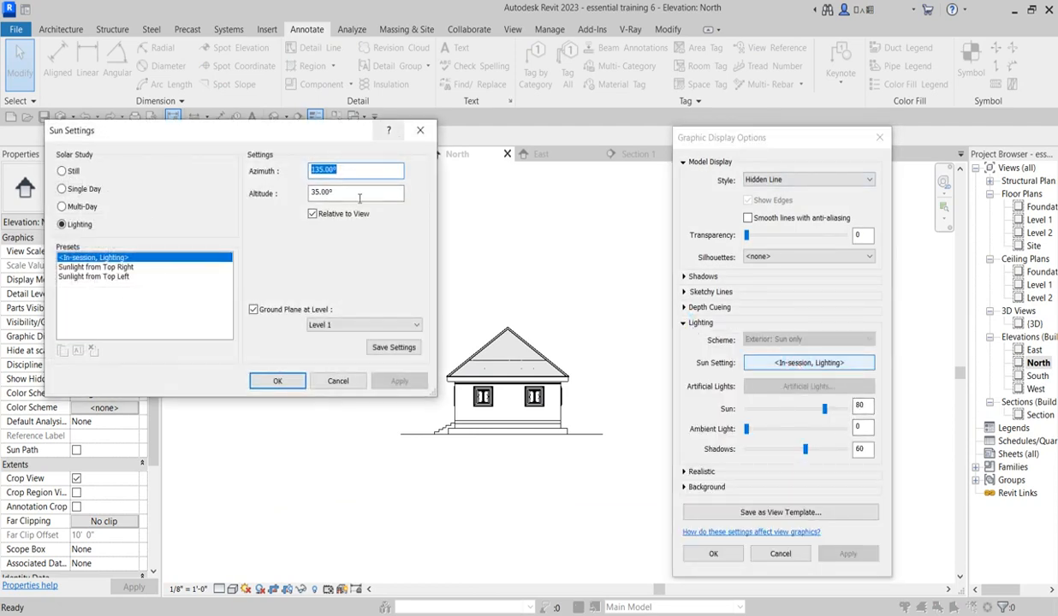
click(319, 170)
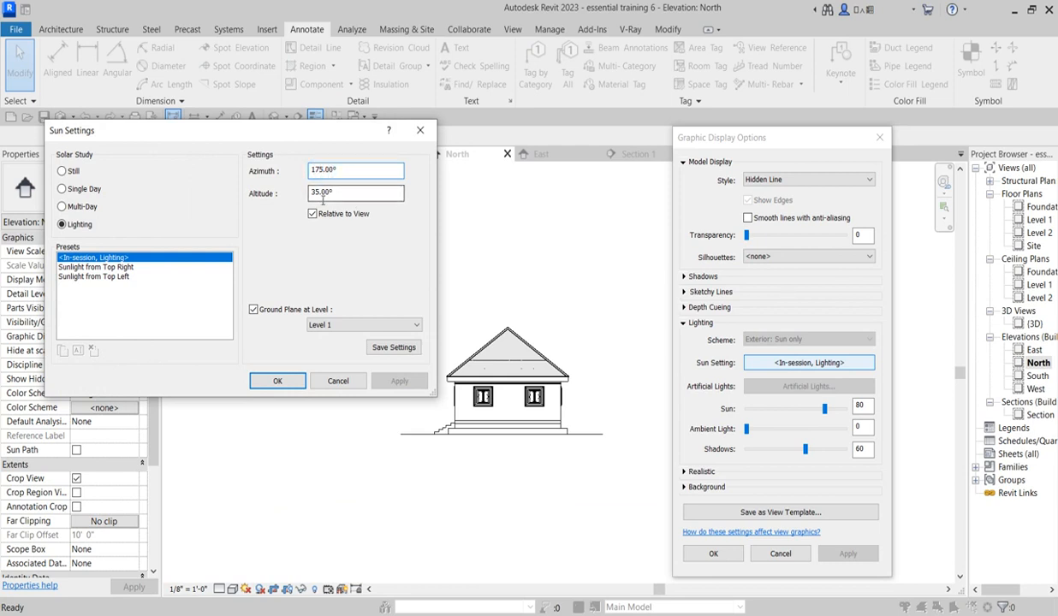
click(311, 193)
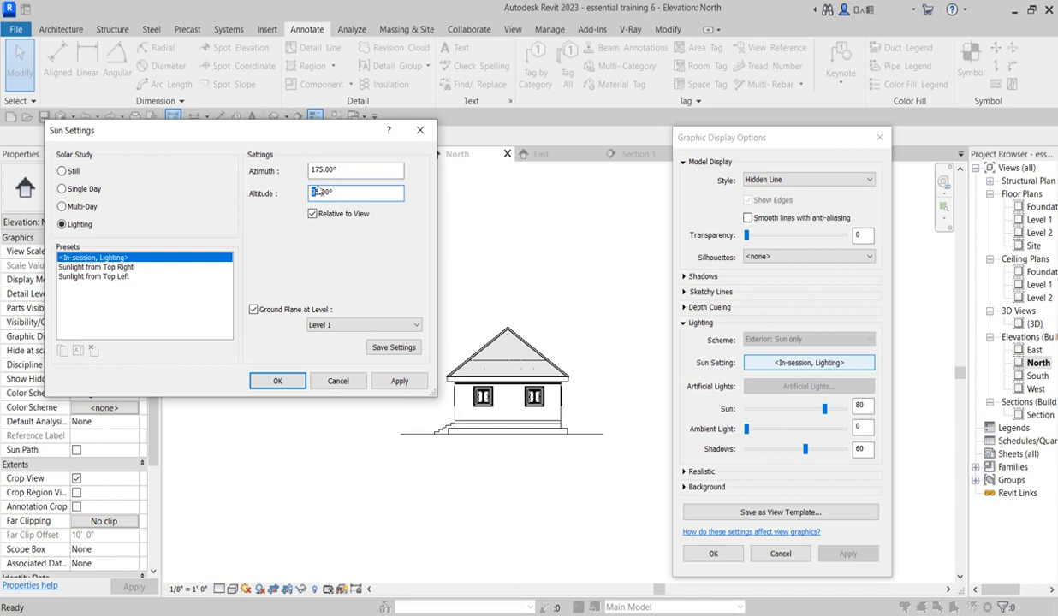
click(277, 381)
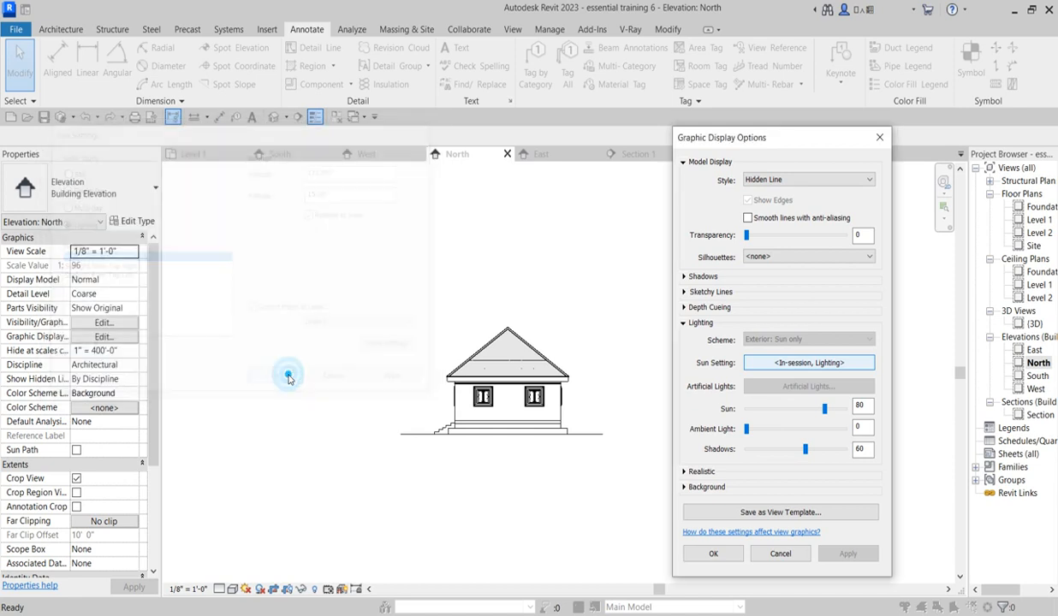
click(732, 552)
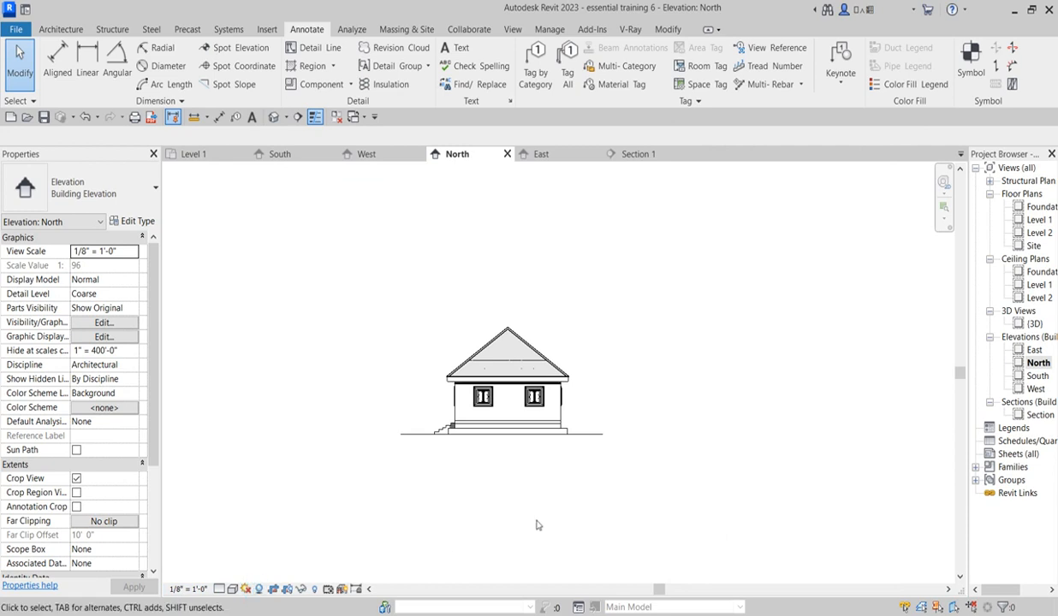
scroll(609, 422, up, 2)
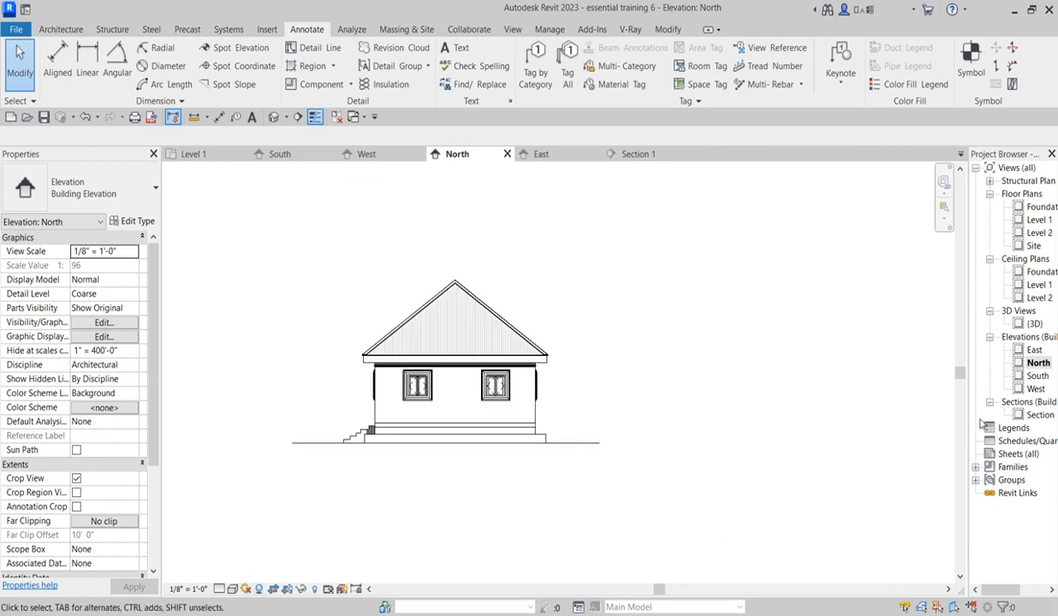
Open the East elevation and enable cast shadows in its graphic display options
double_click(1034, 350)
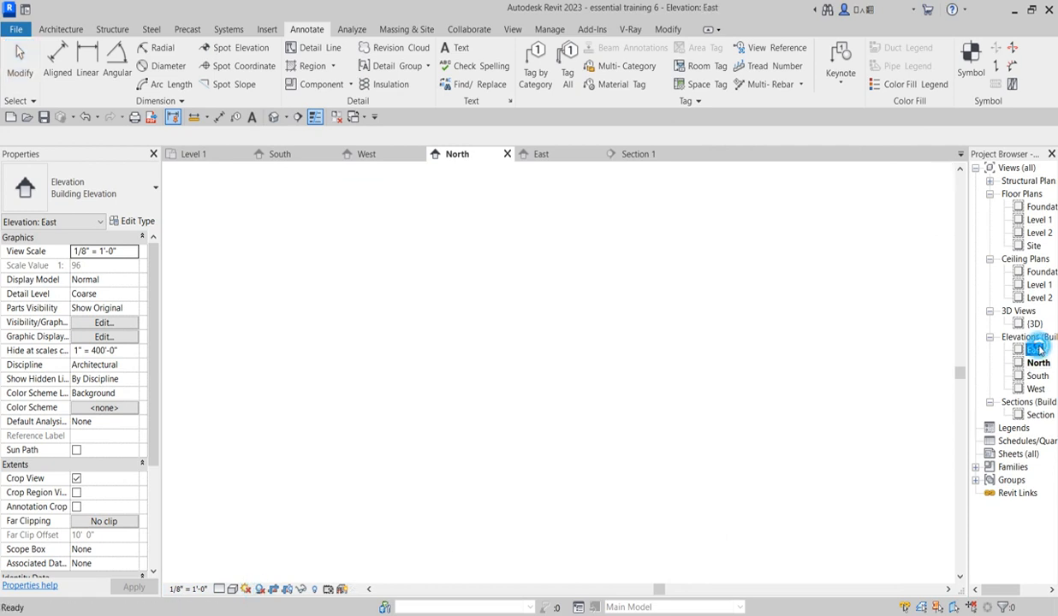
click(233, 589)
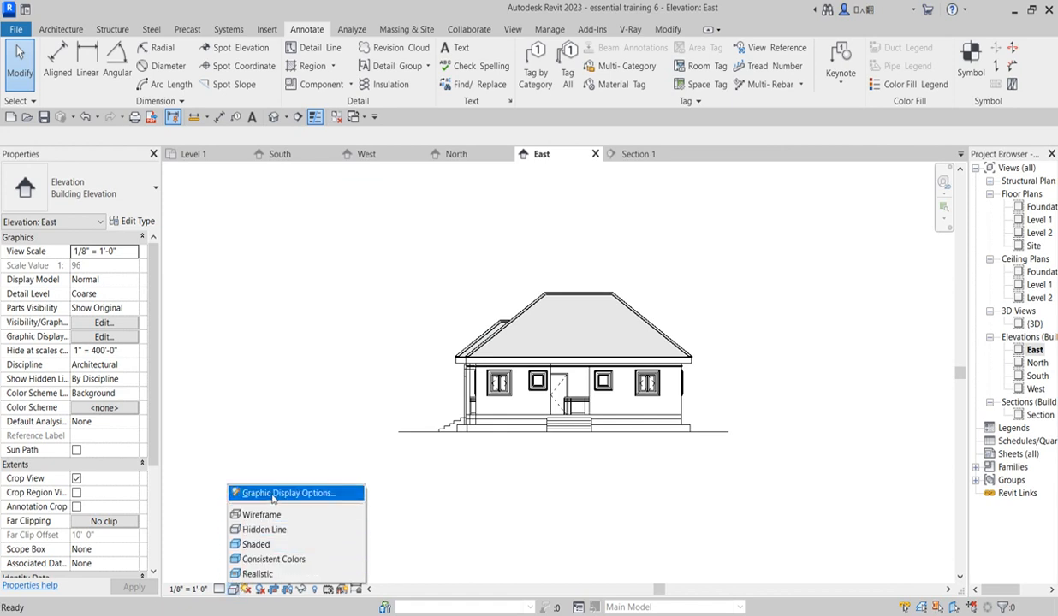
click(271, 493)
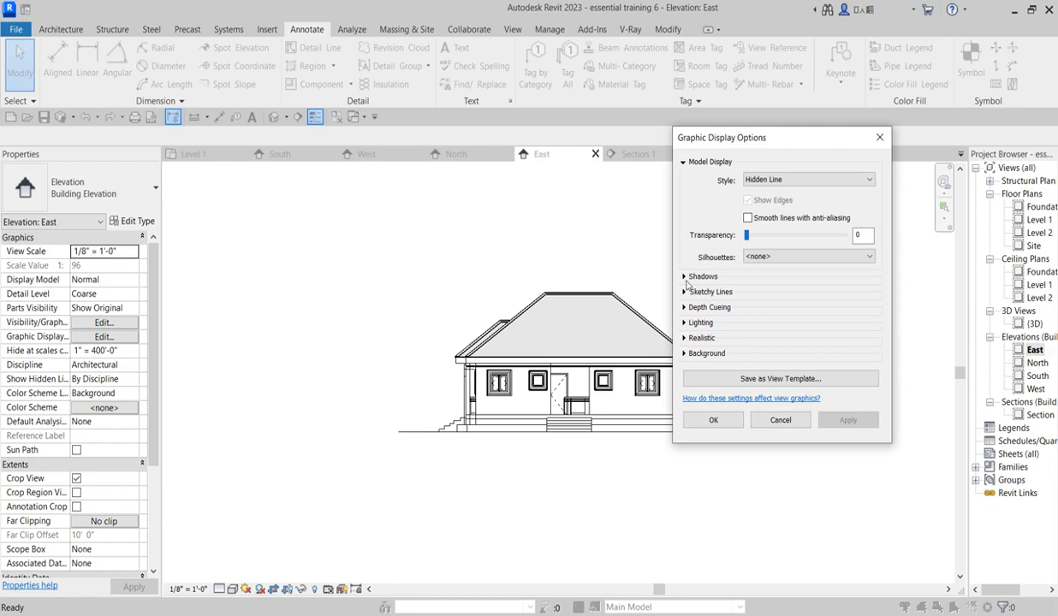
click(683, 277)
click(749, 287)
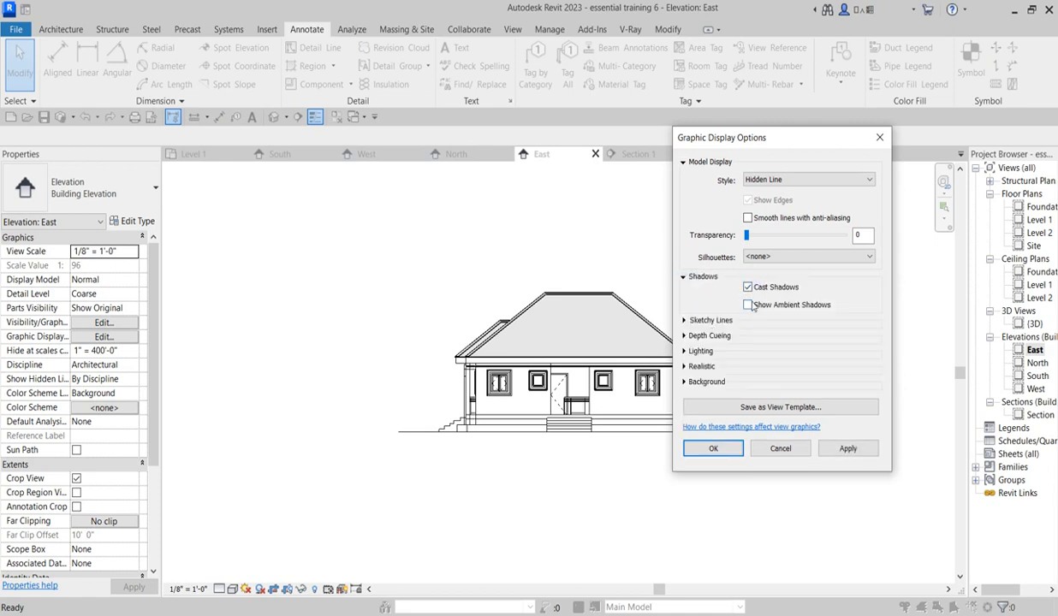
Set the East elevation's sun azimuth to 175° and altitude to 15°, and accept the display settings
click(684, 352)
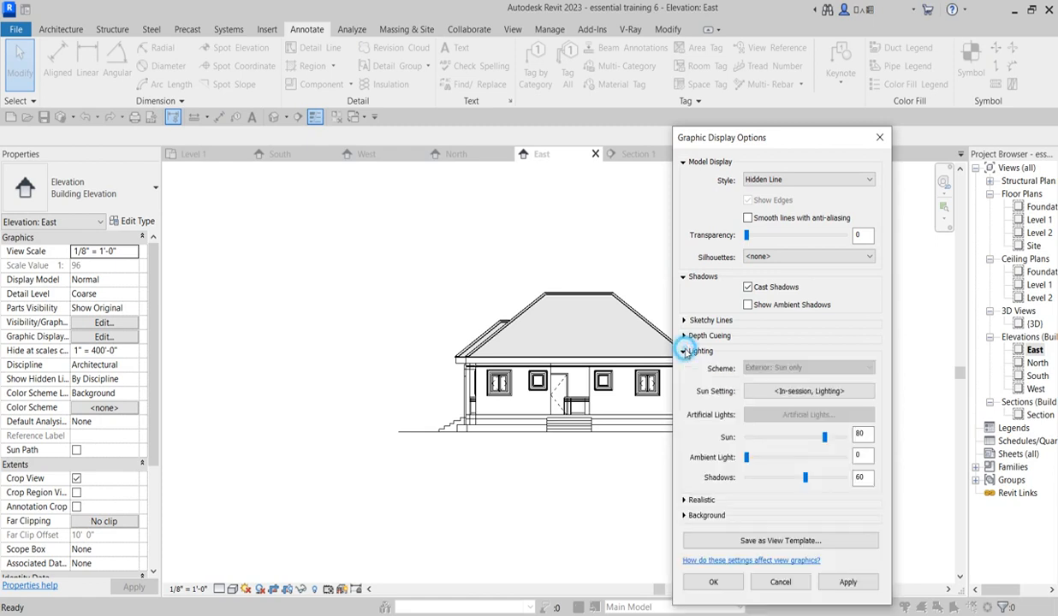
click(819, 393)
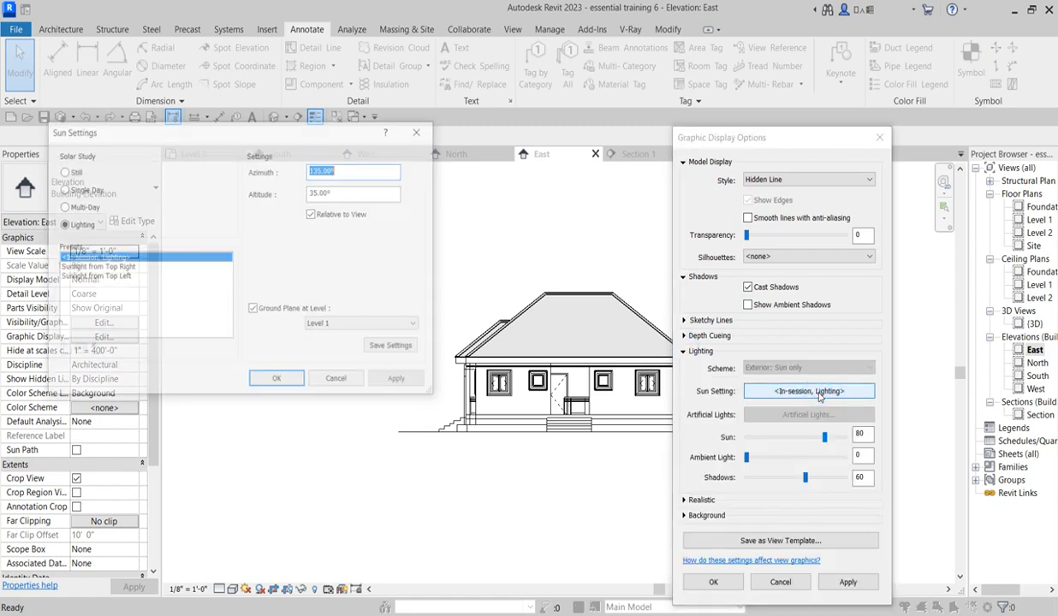
click(317, 171)
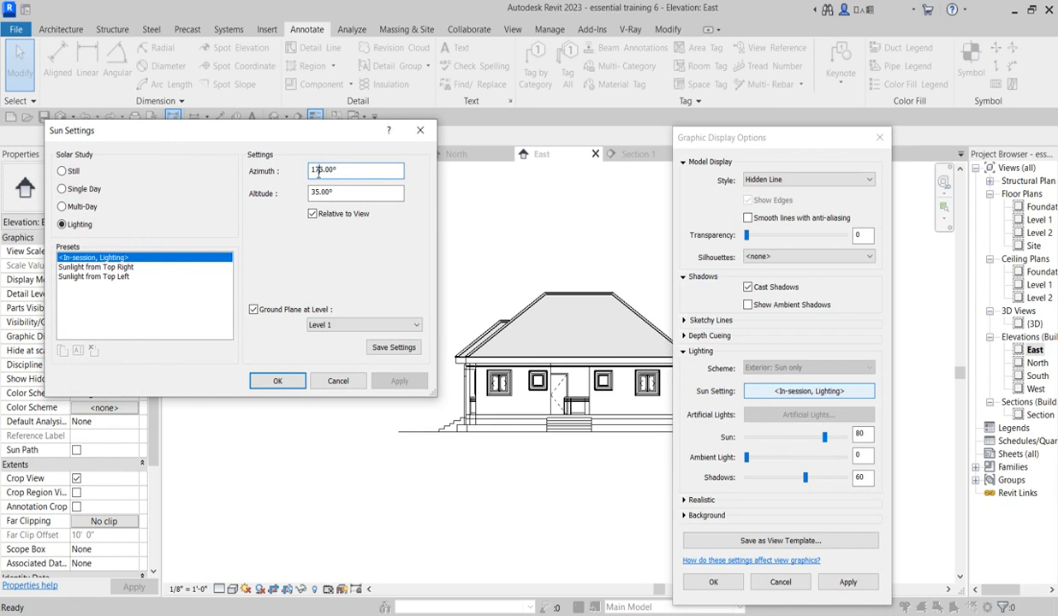
drag(317, 194, 309, 196)
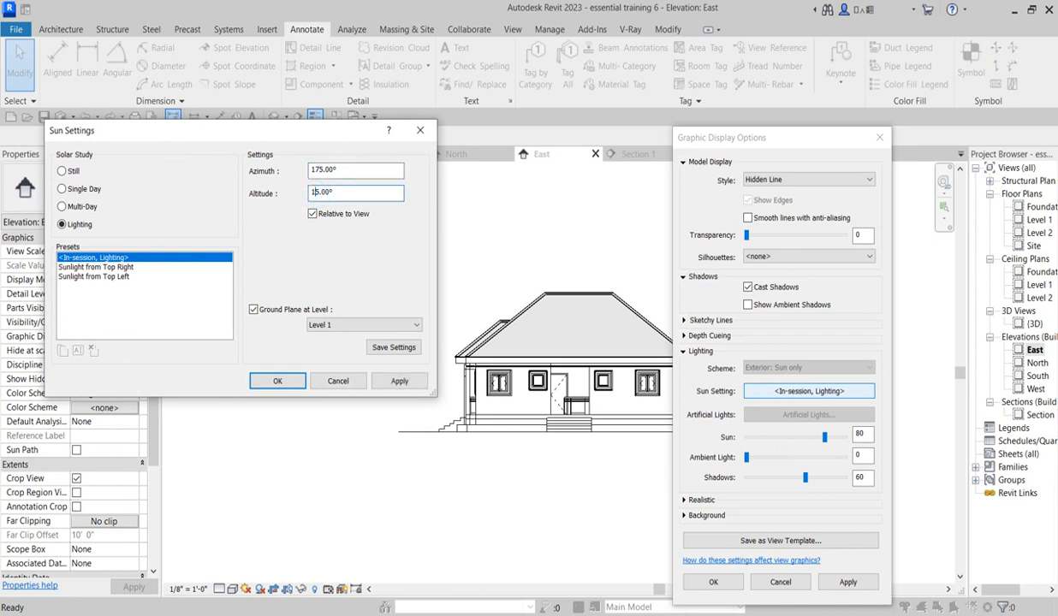
click(285, 379)
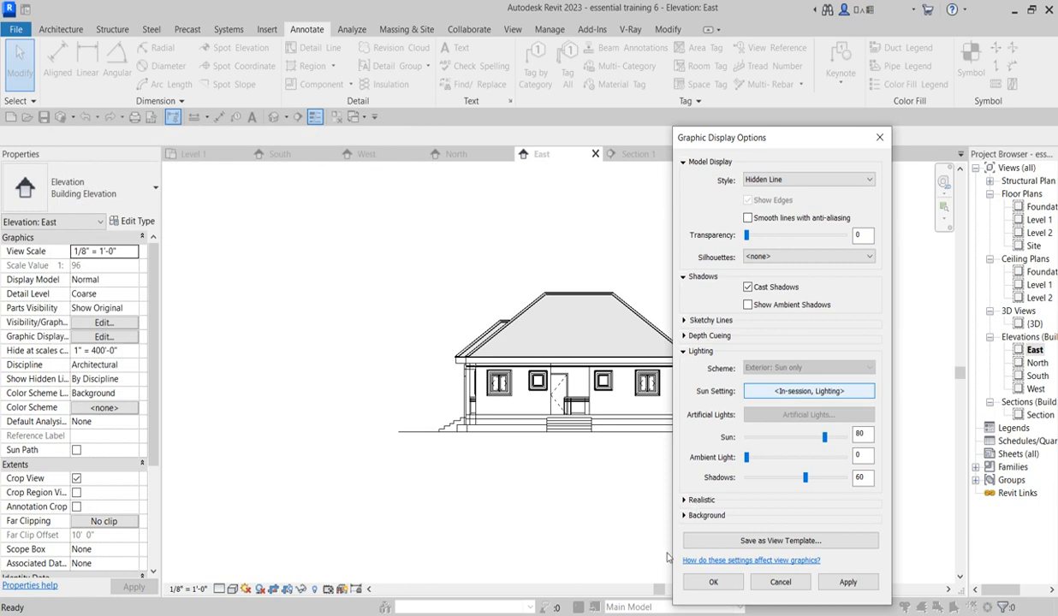
click(712, 582)
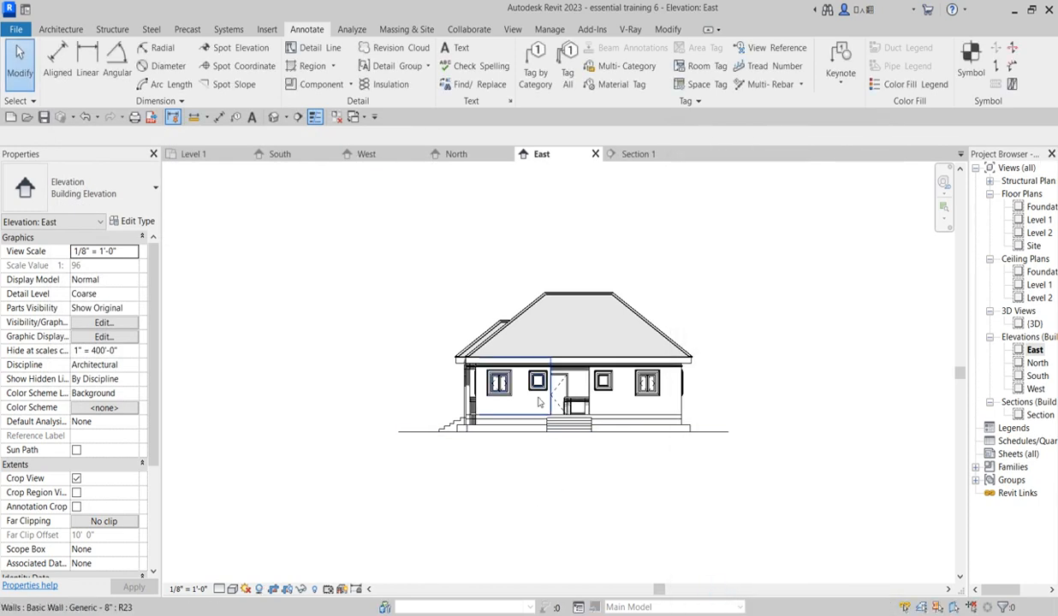
key(z)
key(f)
scroll(467, 504, down, 2)
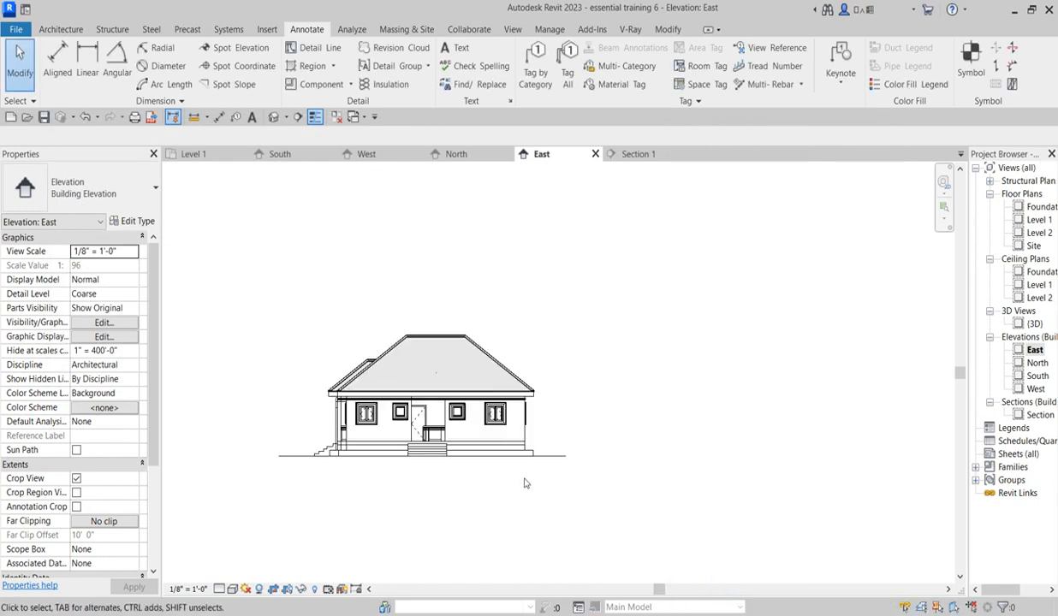
scroll(621, 470, down, 2)
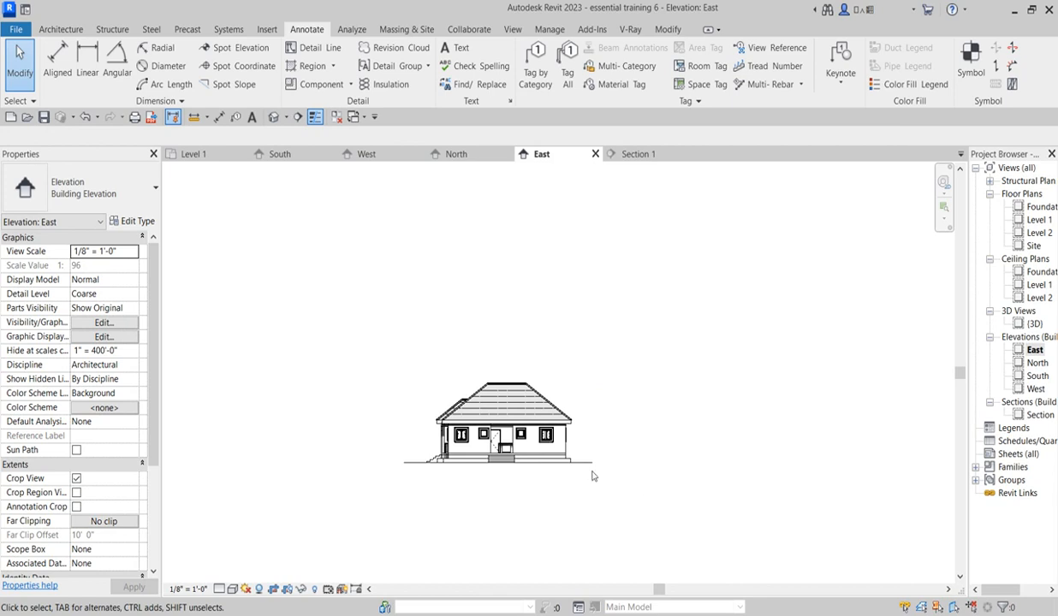
right_click(509, 240)
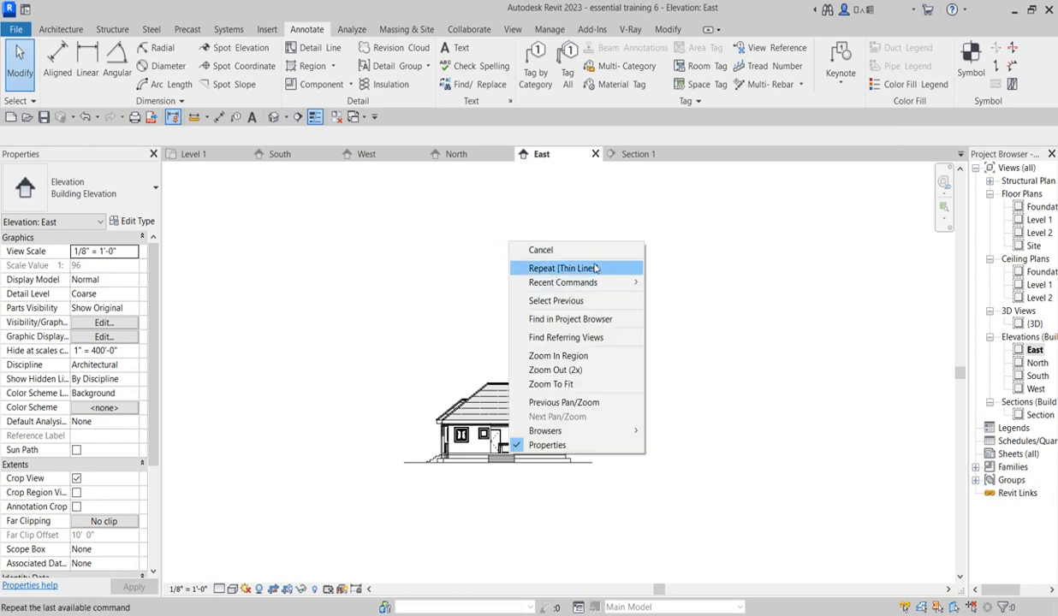
click(570, 249)
click(764, 363)
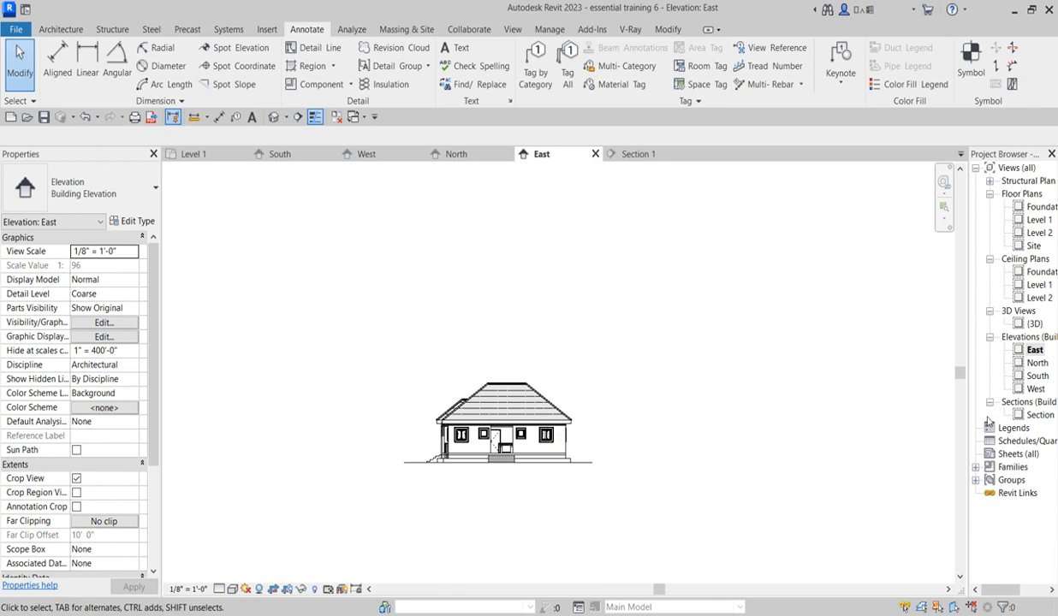
Create a new sheet with the E1 30 x 42 Horizontal titleblock
click(1005, 456)
right_click(1006, 455)
click(882, 465)
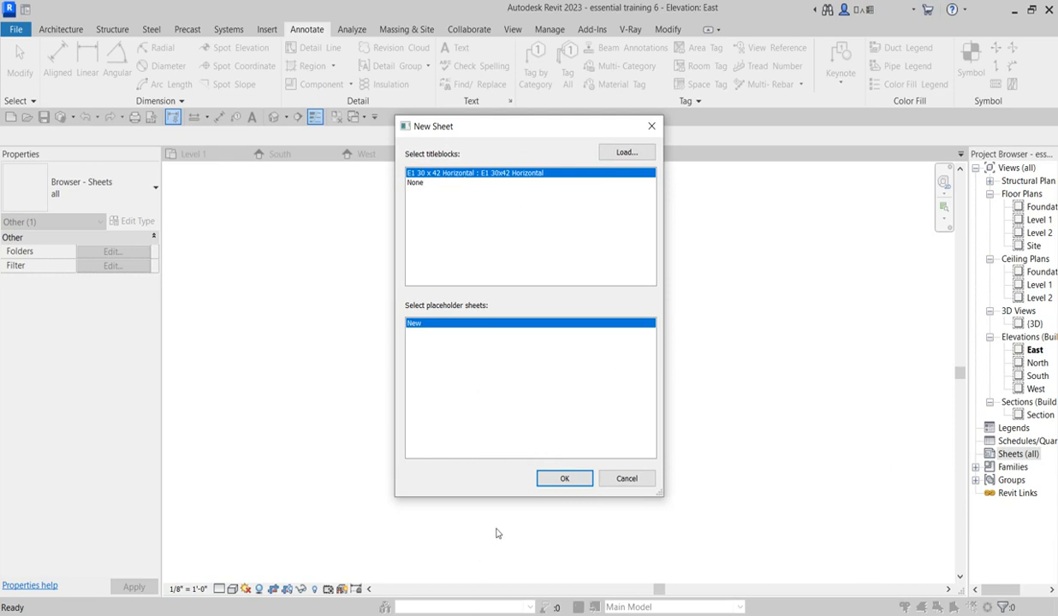
click(582, 480)
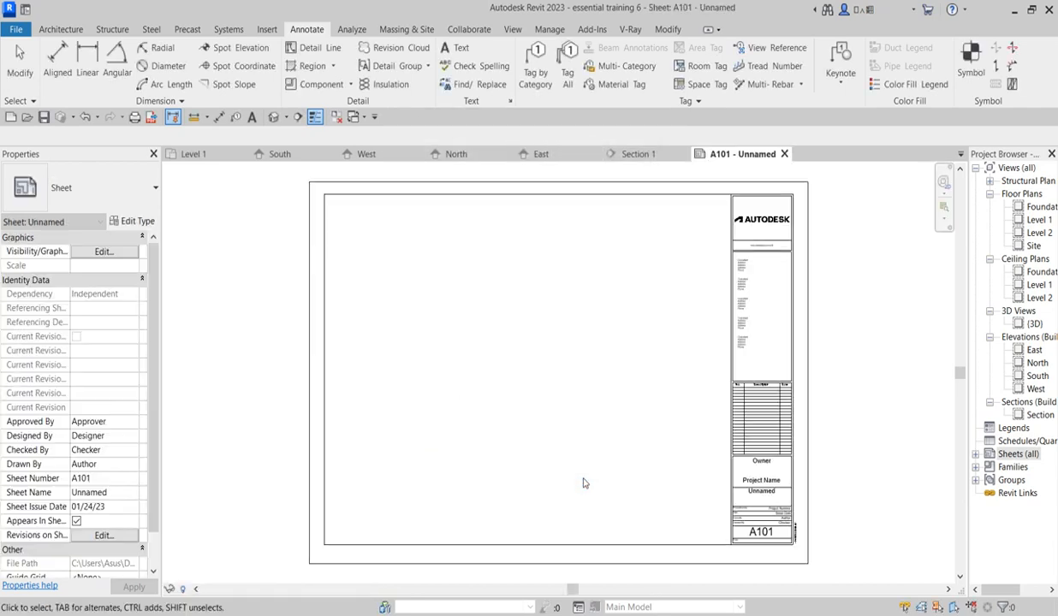
scroll(709, 329, up, 3)
click(501, 379)
scroll(692, 346, down, 3)
scroll(681, 387, down, 1)
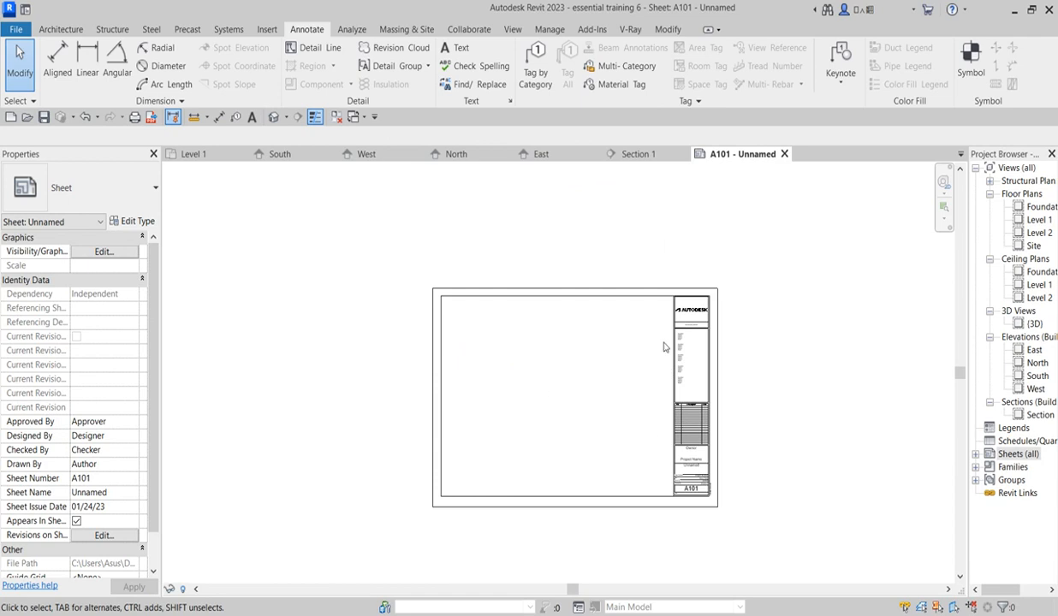
scroll(691, 432, up, 1)
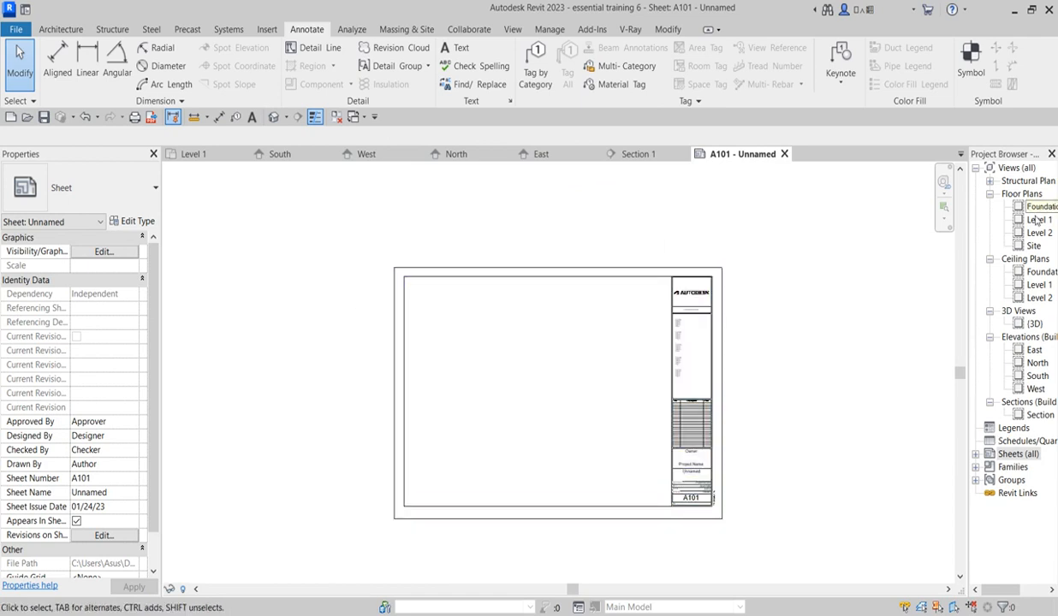
Place the Level 1 floor plan on the new sheet and inspect how it sits inside the sheet border
click(975, 454)
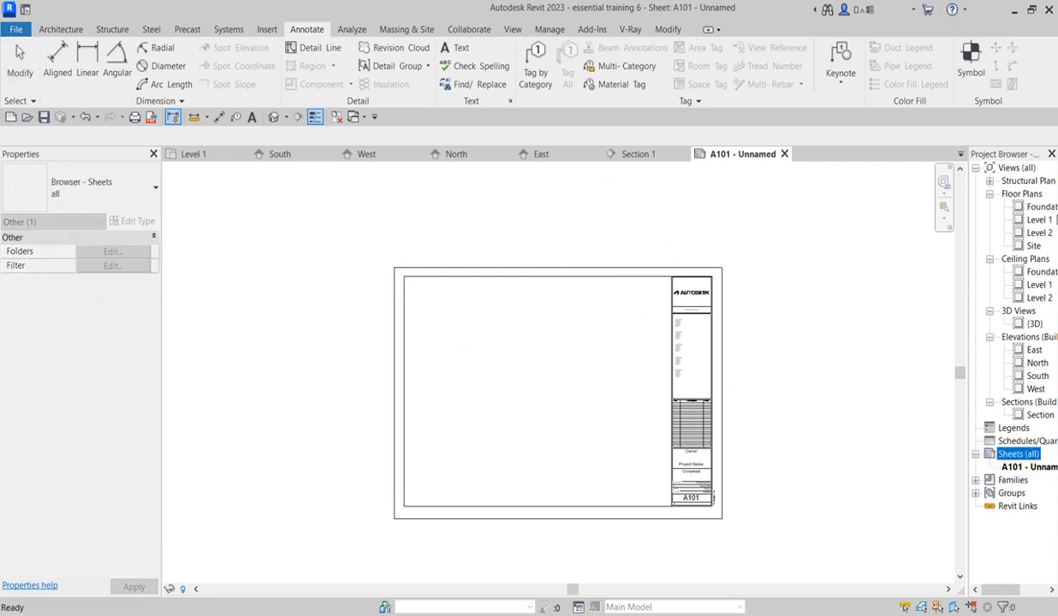
click(1038, 221)
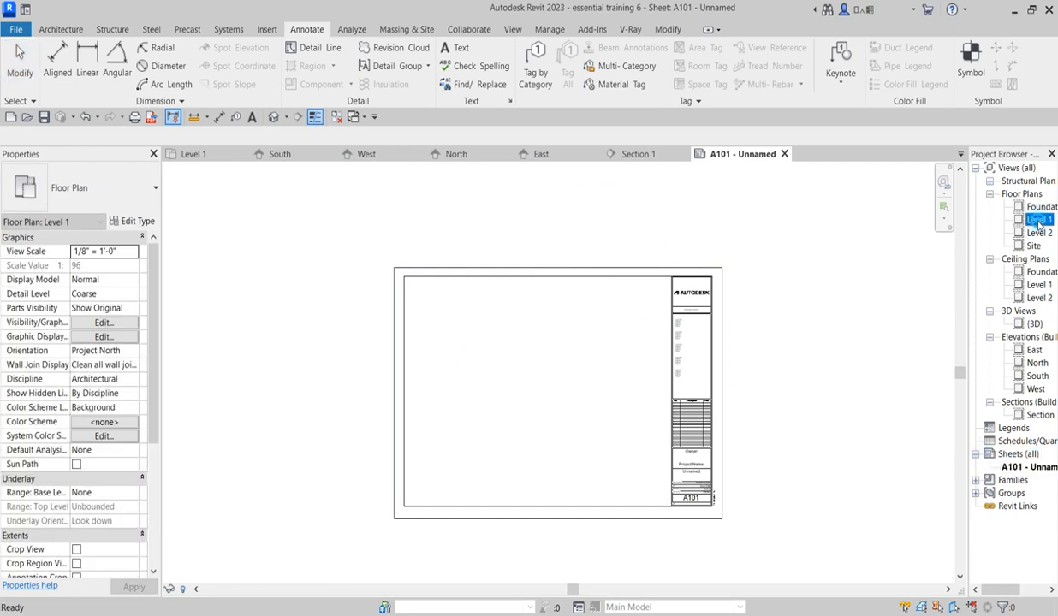
click(531, 385)
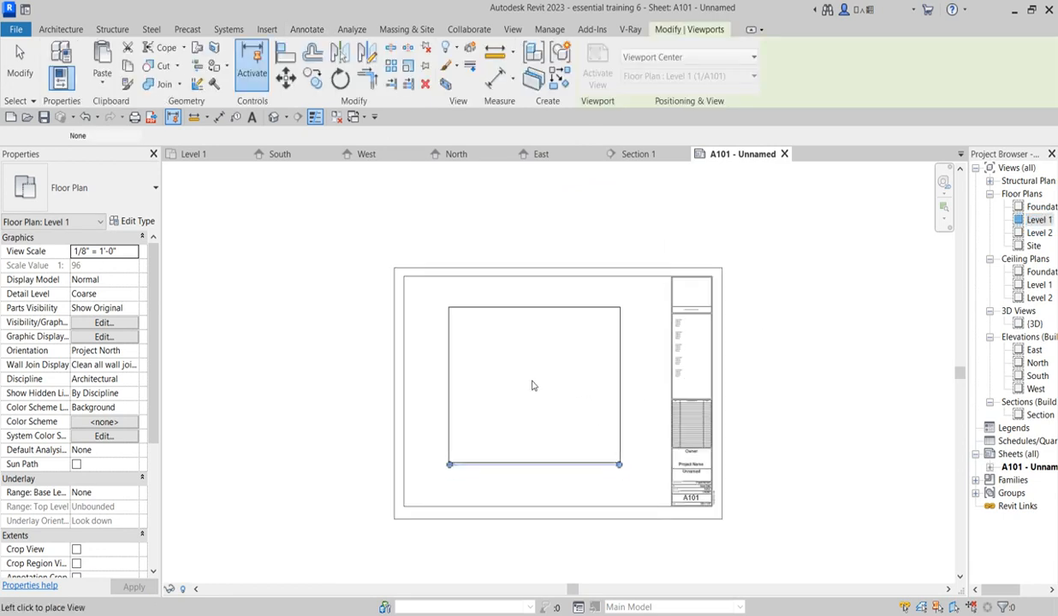
scroll(547, 359, up, 2)
scroll(692, 367, up, 5)
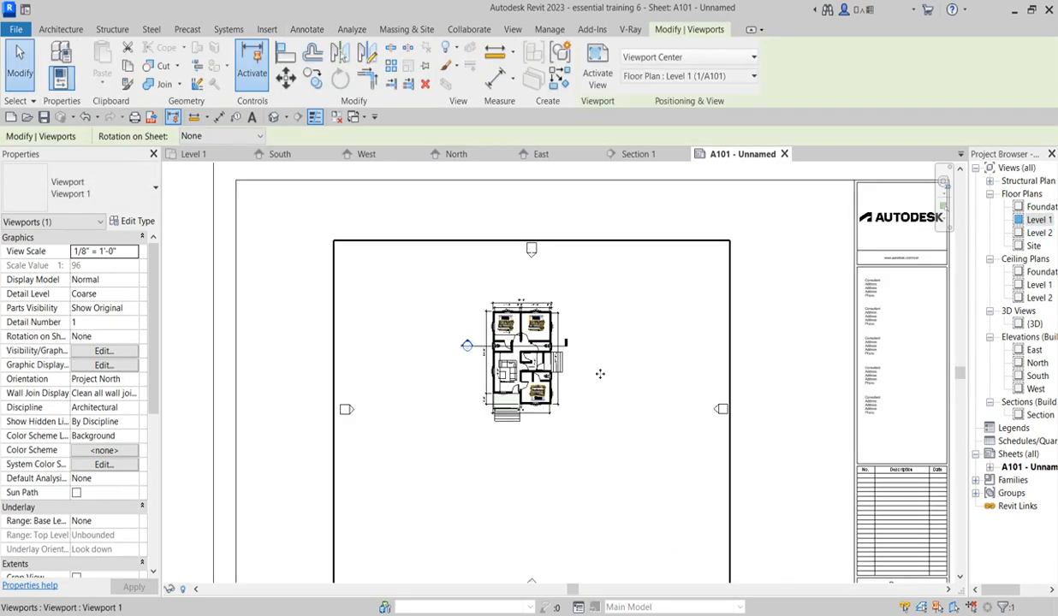
scroll(719, 463, down, 4)
scroll(719, 463, down, 2)
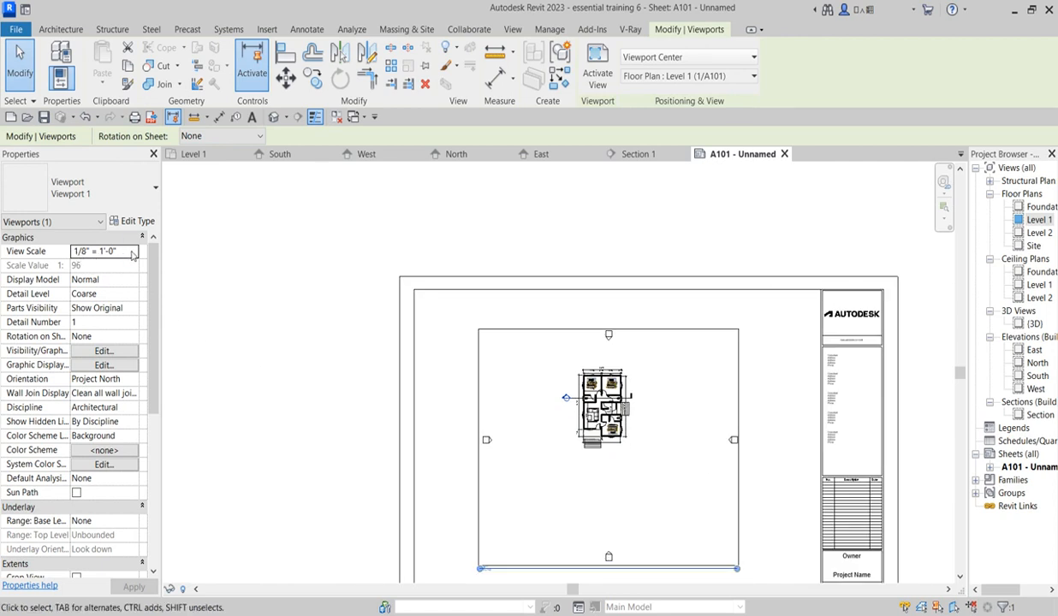
Try a view scale of 12" = 1'-0" for the Level 1 viewport and check its size against the sheet
click(132, 253)
drag(132, 293, 134, 272)
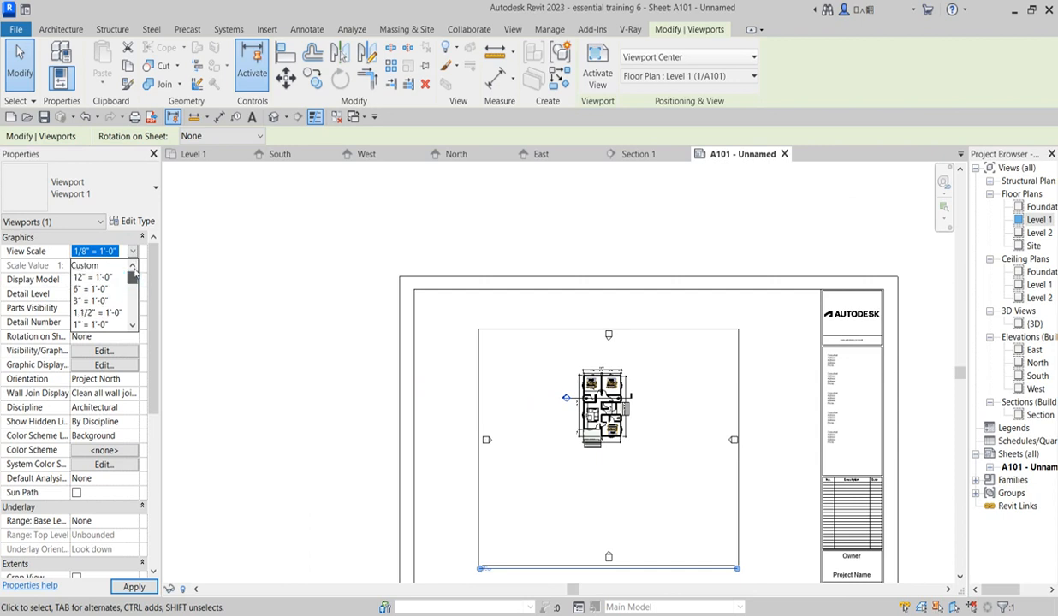
click(94, 277)
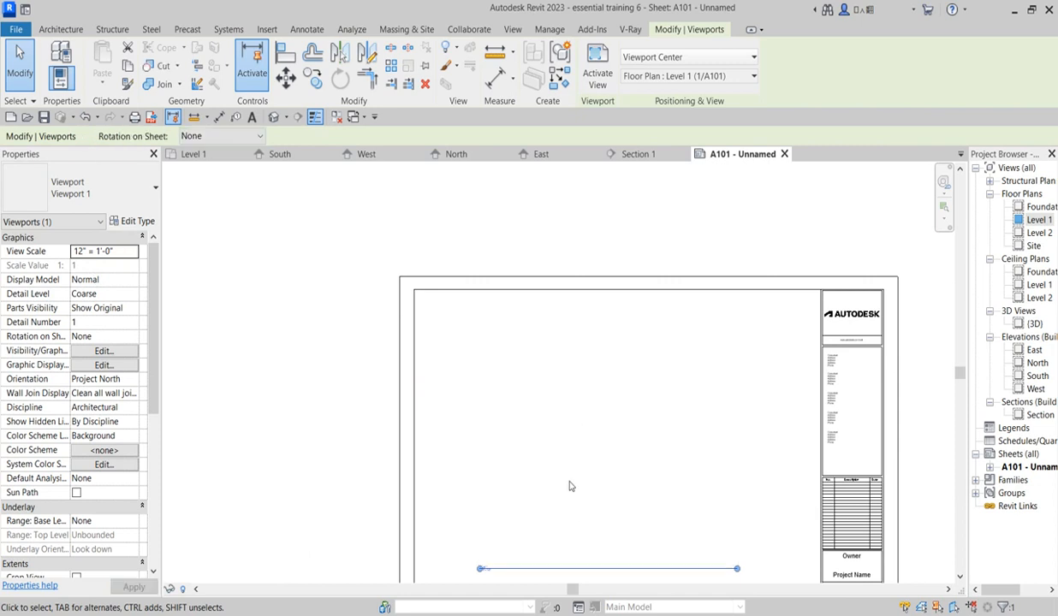
scroll(573, 505, down, 5)
scroll(573, 485, down, 4)
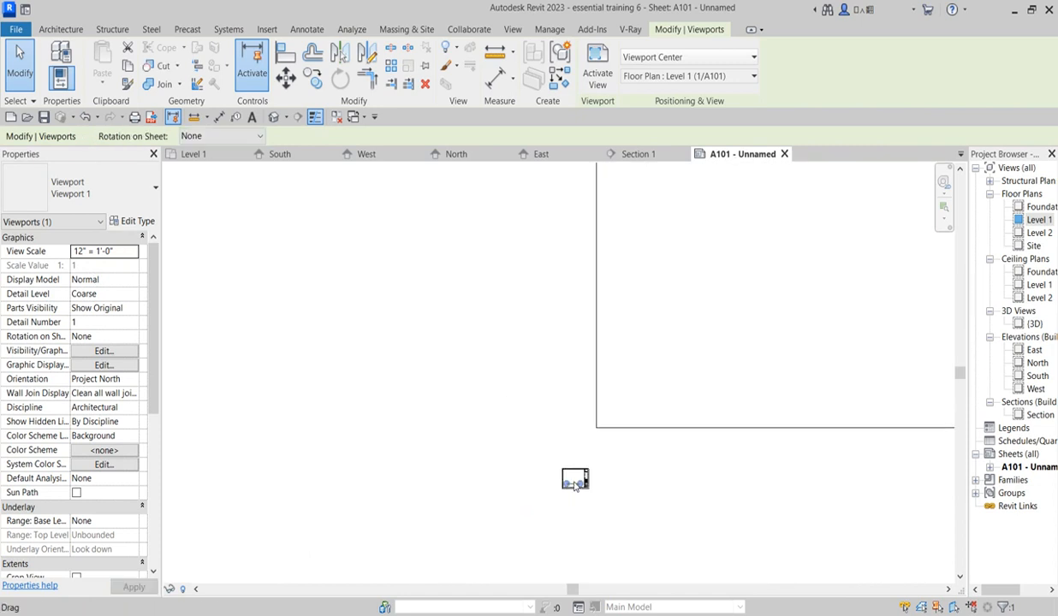
Try the view scales 1" = 20'-0" and 1/8" = 1'-0" for the Level 1 viewport on the sheet
click(137, 252)
click(133, 251)
scroll(104, 304, down, 4)
click(105, 302)
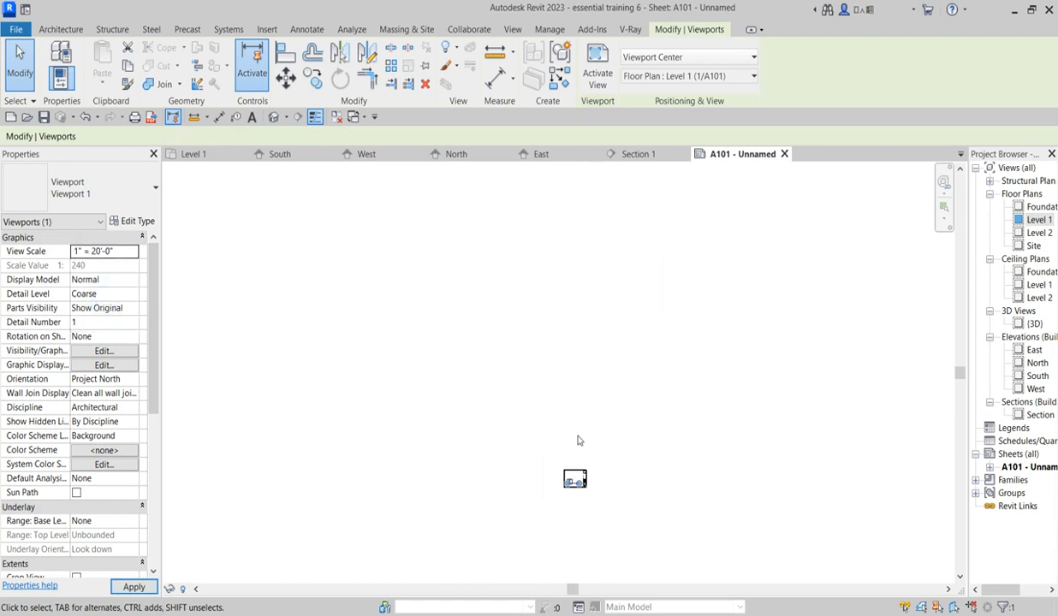
scroll(576, 492, up, 5)
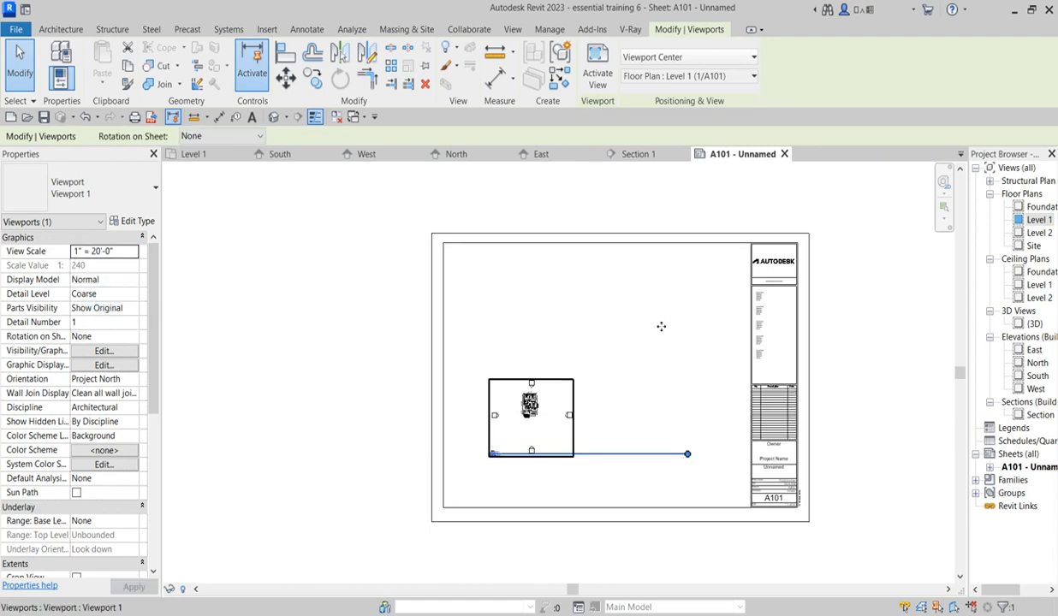
scroll(629, 437, down, 3)
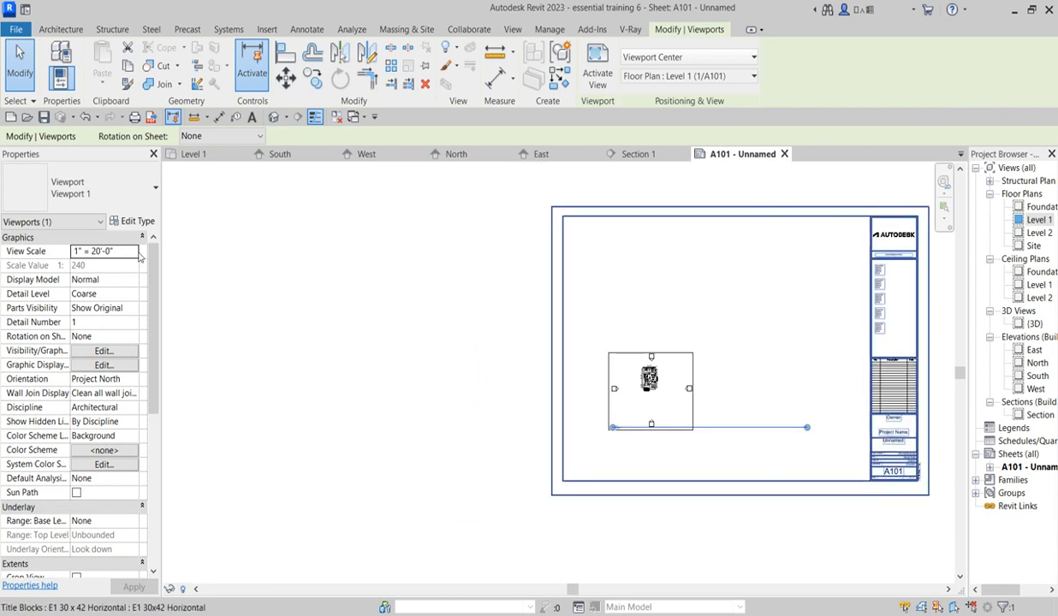
click(133, 252)
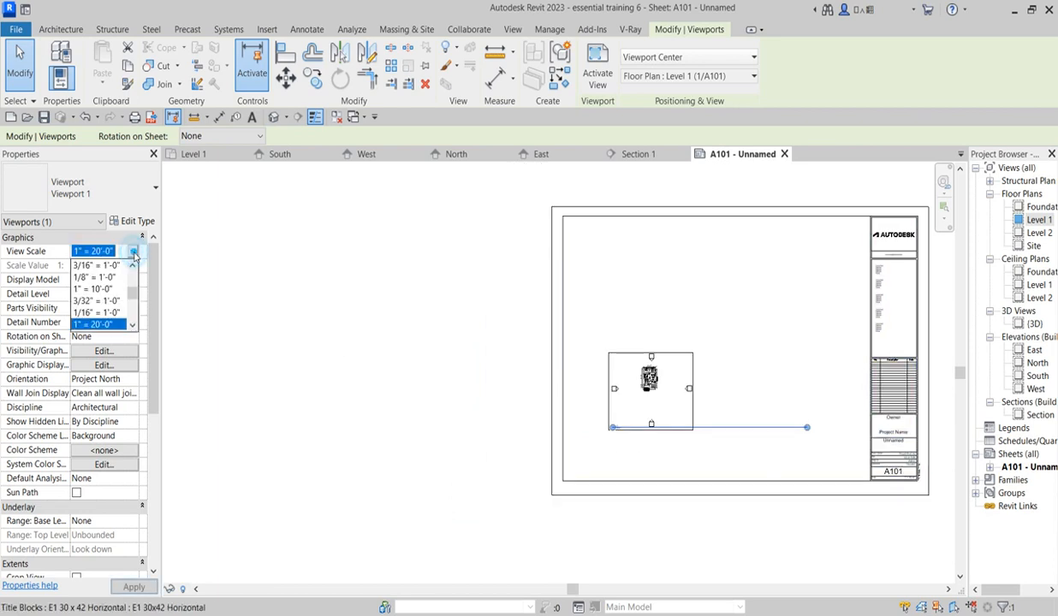
click(94, 277)
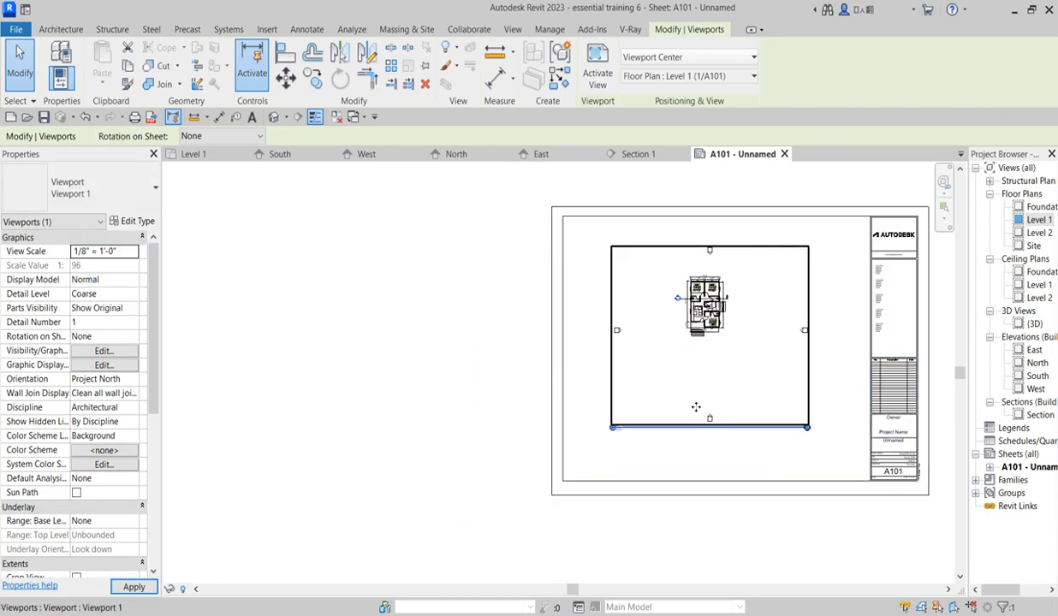
Set the viewport's view scale to 3/8" = 1'-0" and move it so the floor plan sits inside the sheet border
click(129, 252)
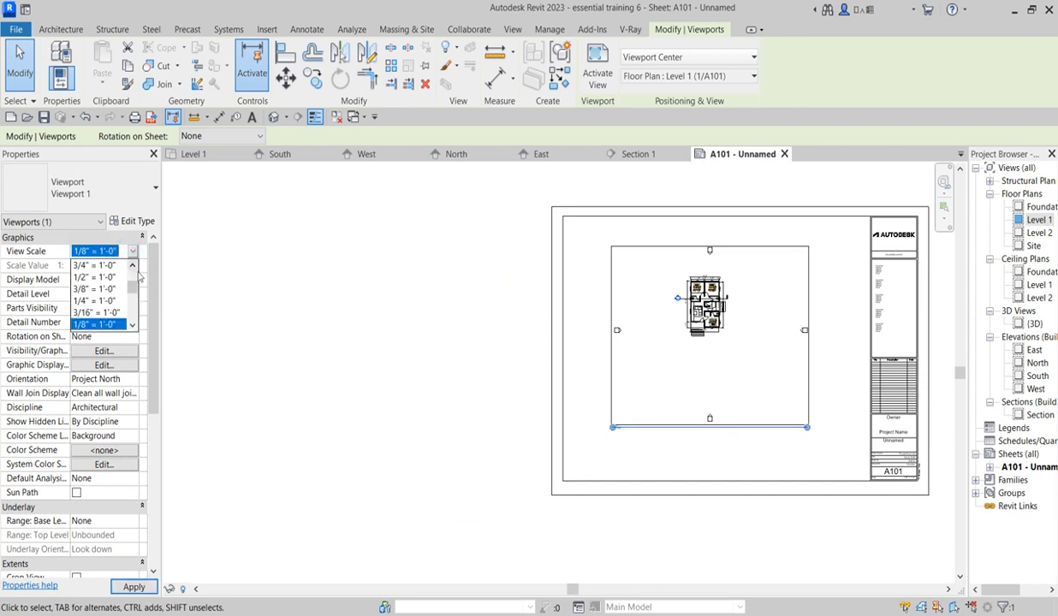
click(94, 289)
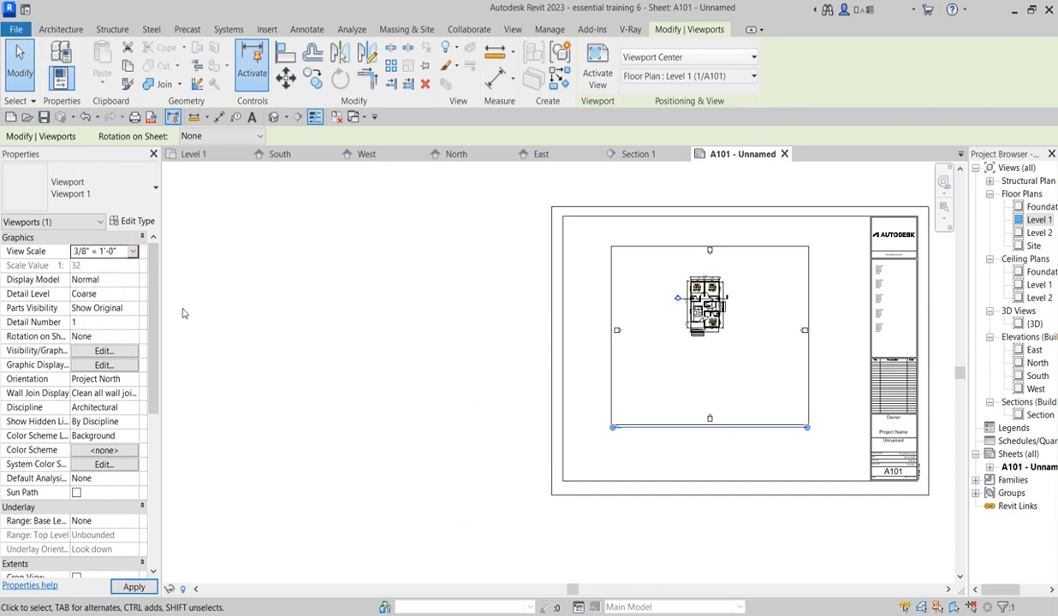
scroll(614, 417, down, 2)
scroll(614, 417, down, 2)
drag(710, 300, 603, 397)
scroll(628, 381, up, 2)
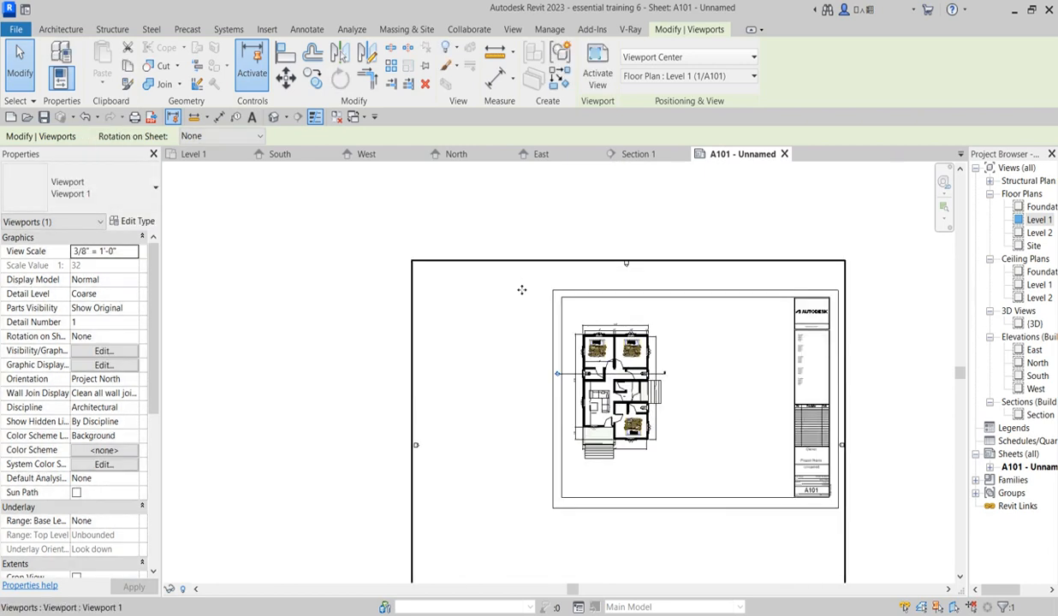
scroll(445, 214, down, 1)
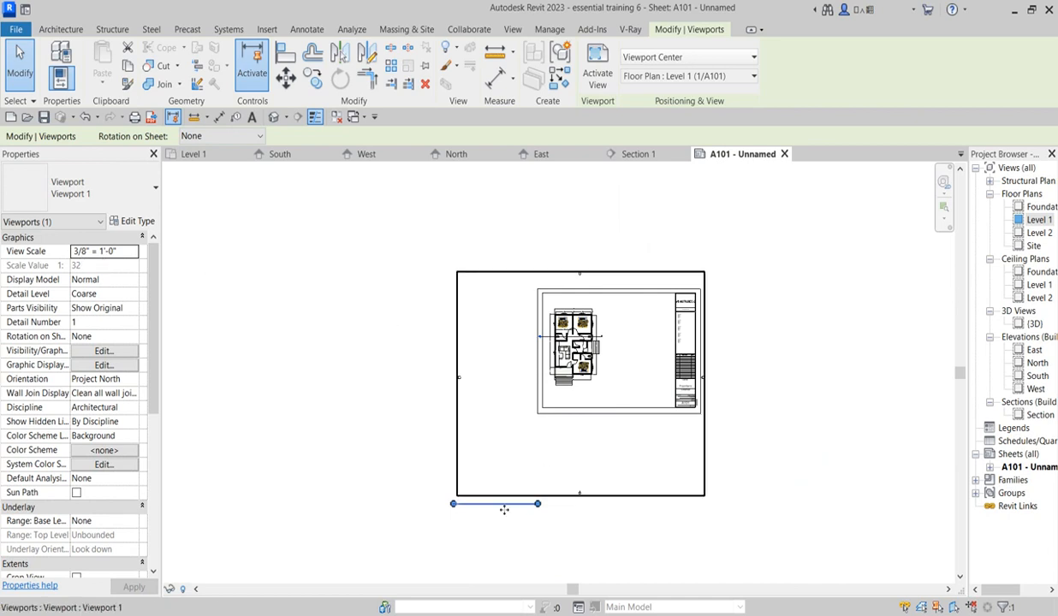
double_click(493, 342)
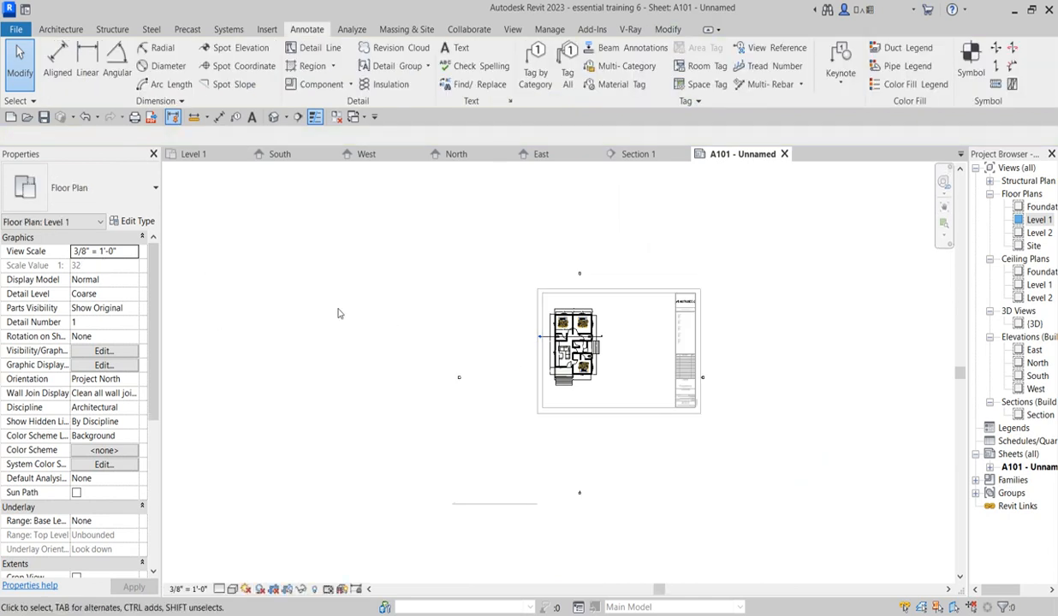
double_click(321, 220)
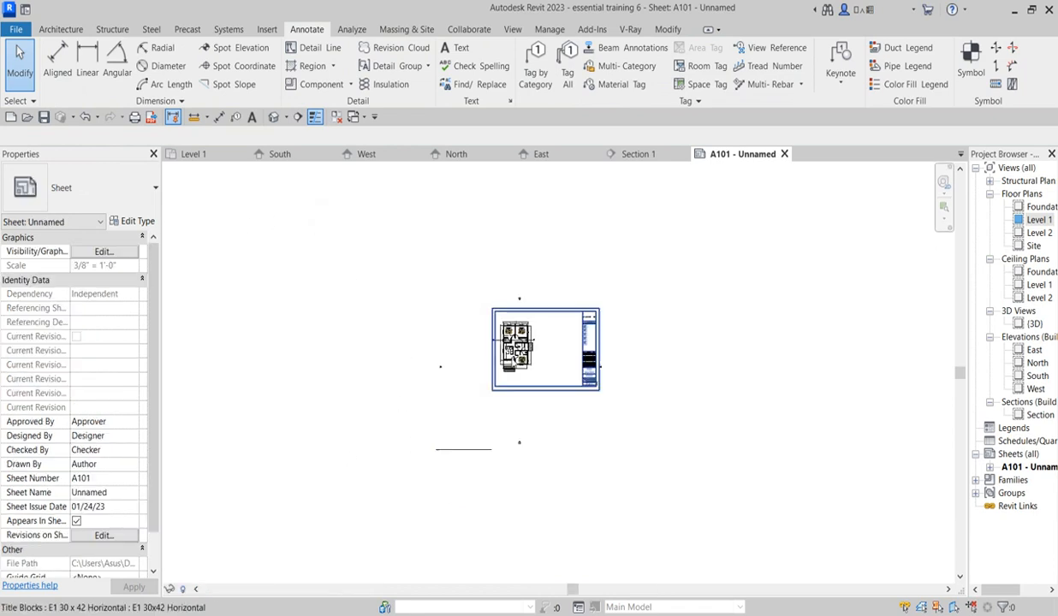
click(437, 332)
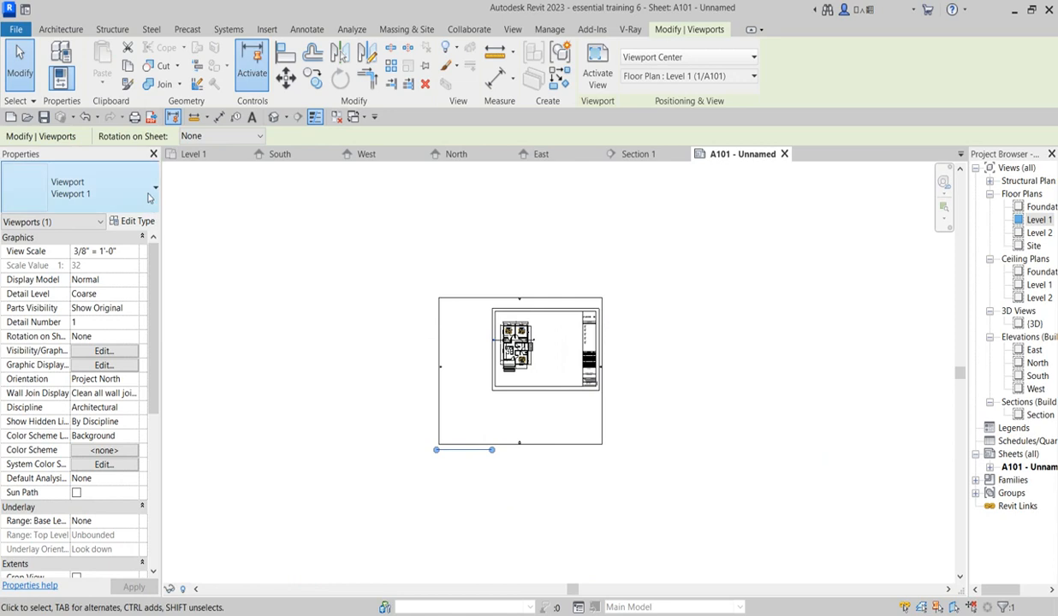
click(129, 188)
click(282, 300)
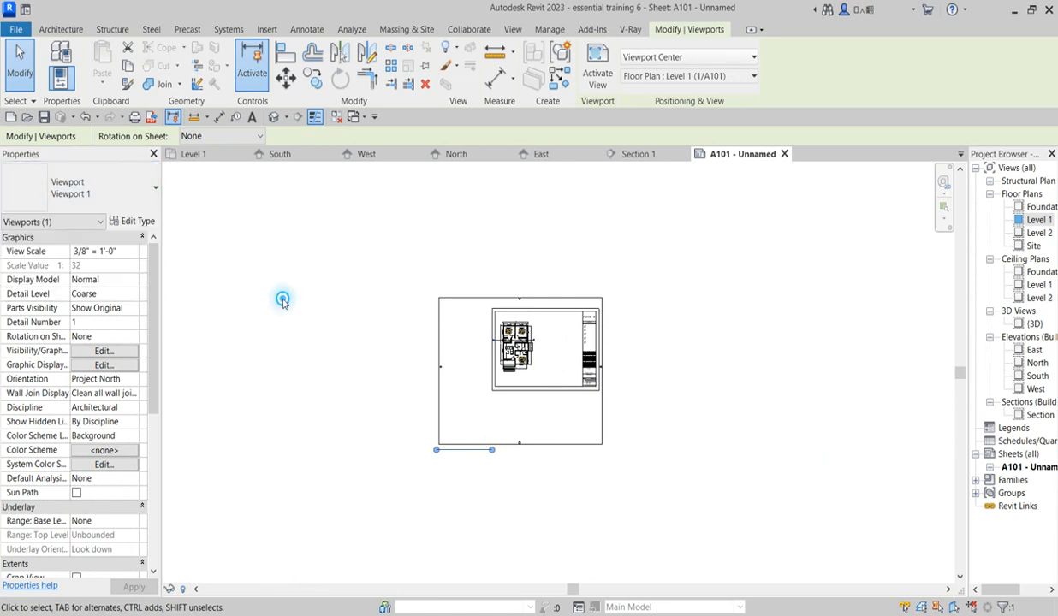
In the viewport's type properties, turn off Show Extension Line and set Show Title to No
click(434, 341)
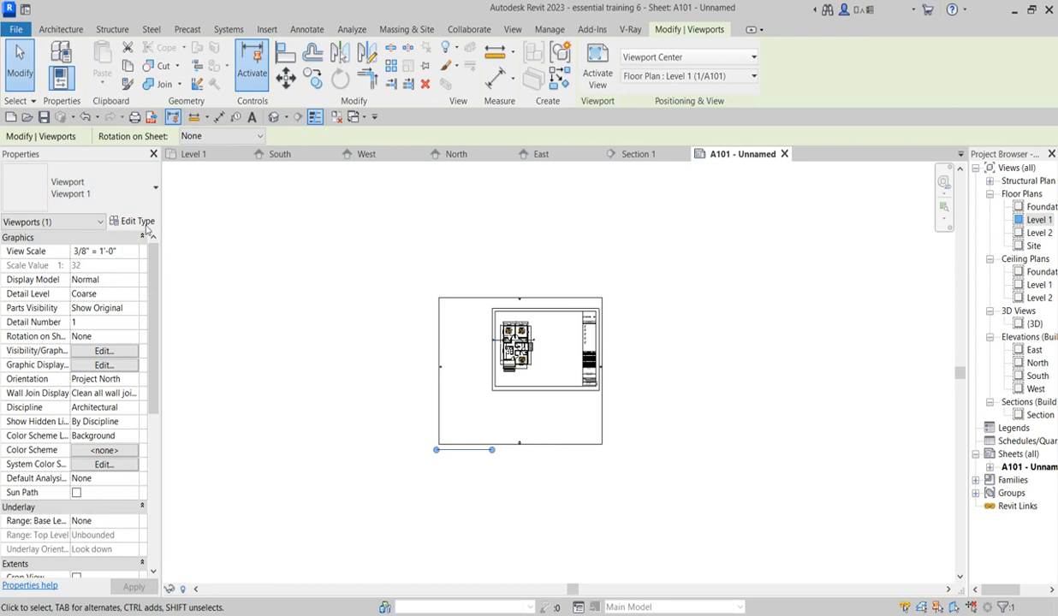
click(133, 220)
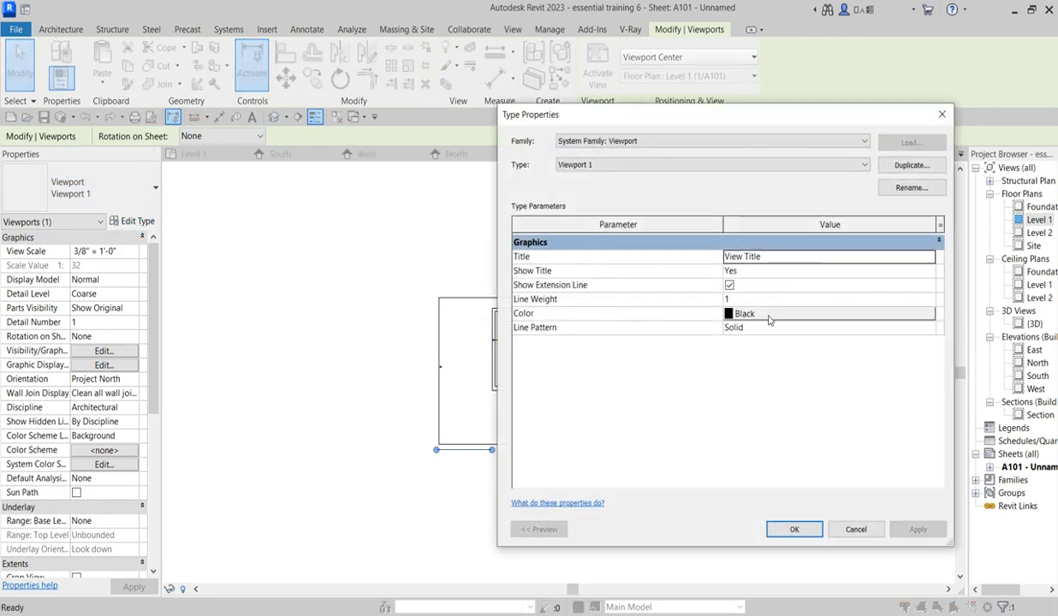
click(727, 285)
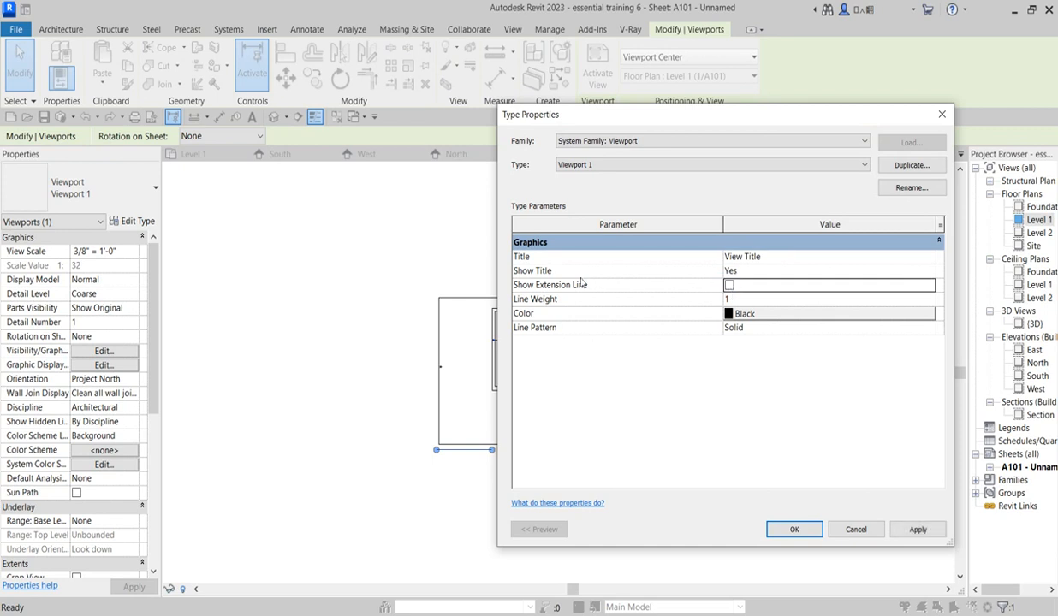
click(930, 271)
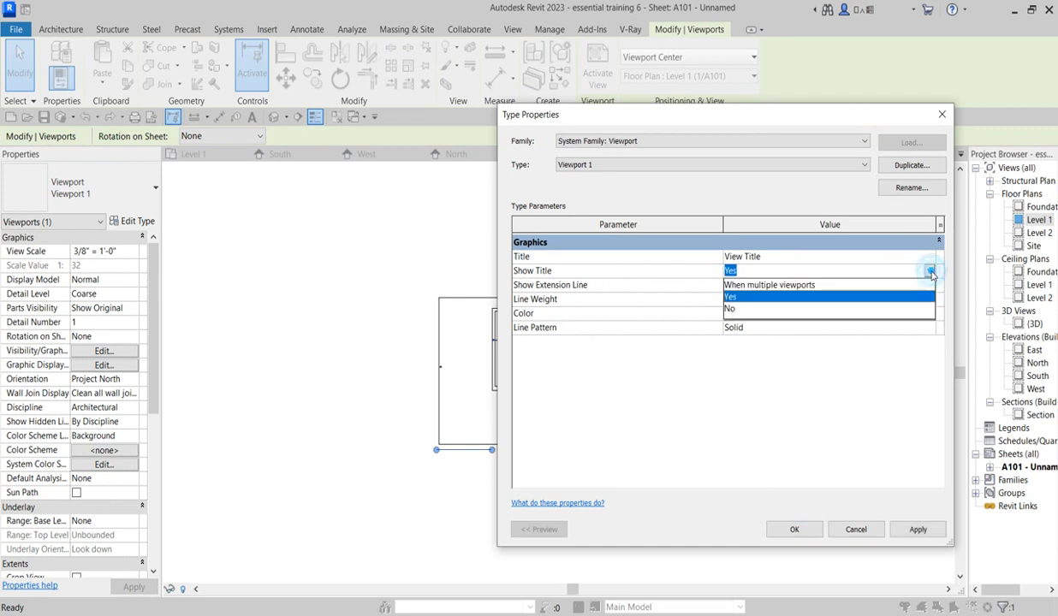
click(753, 308)
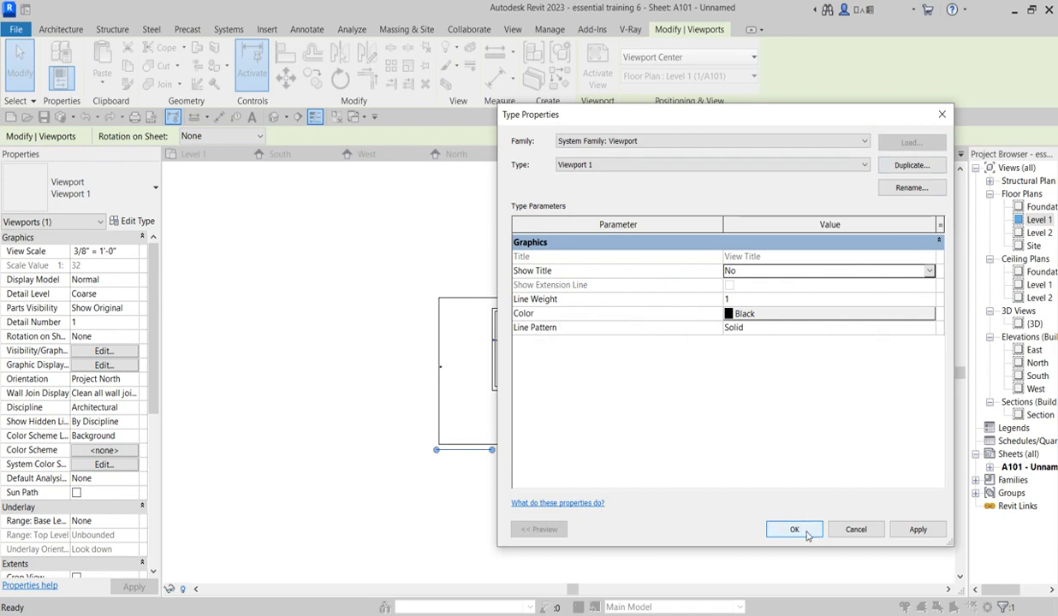
Duplicate the viewport type under the name NONE and apply it to the Level 1 viewport
click(910, 165)
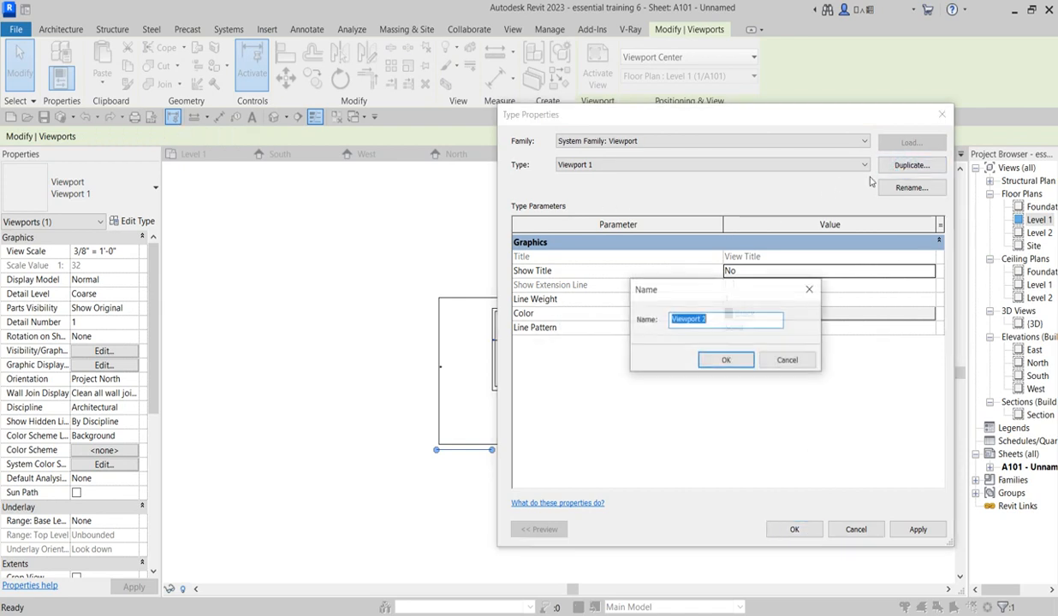
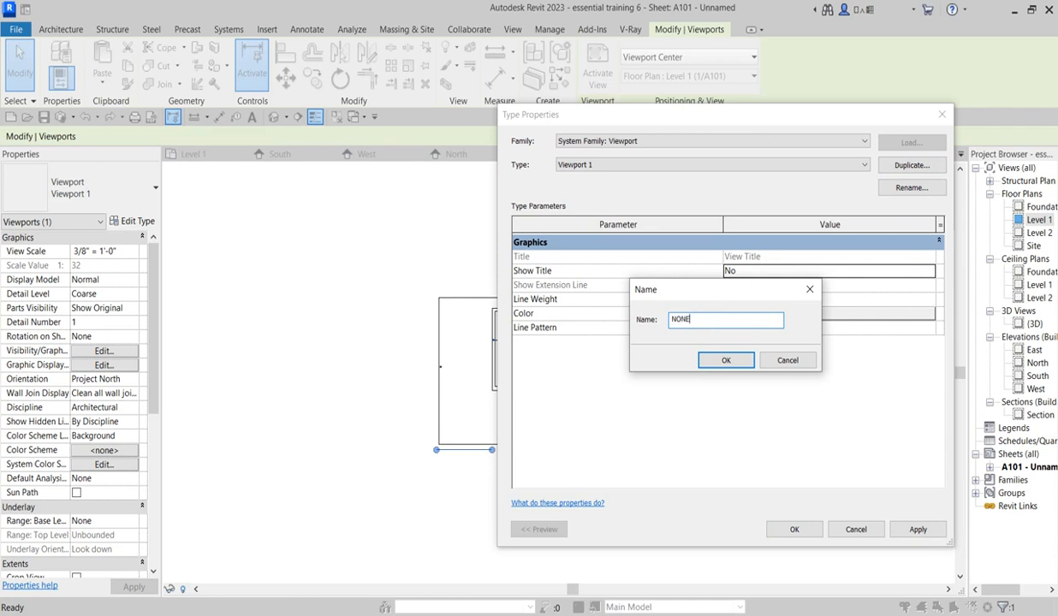
click(745, 361)
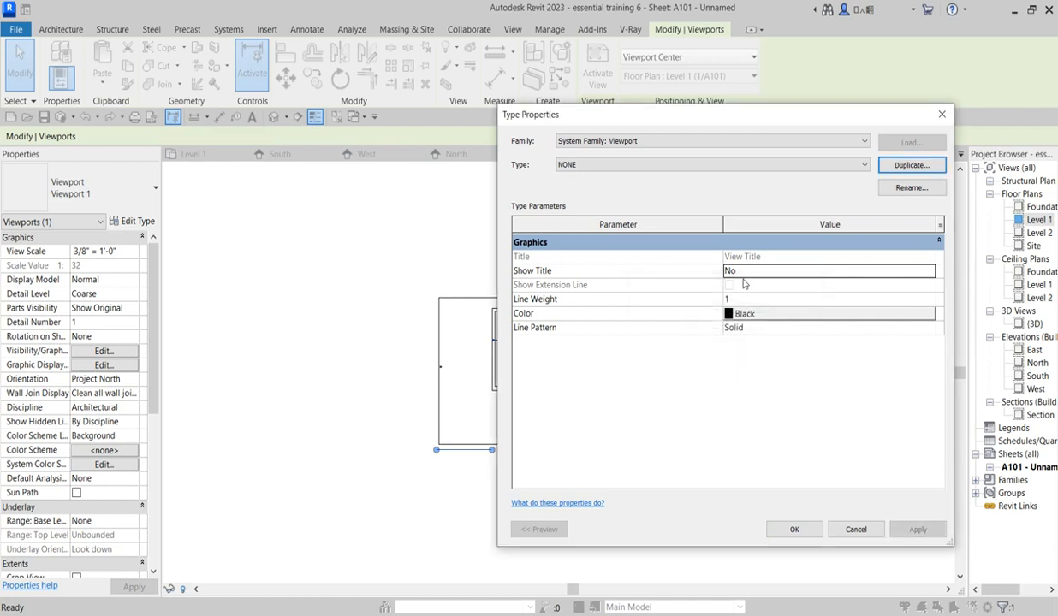
click(769, 330)
click(929, 330)
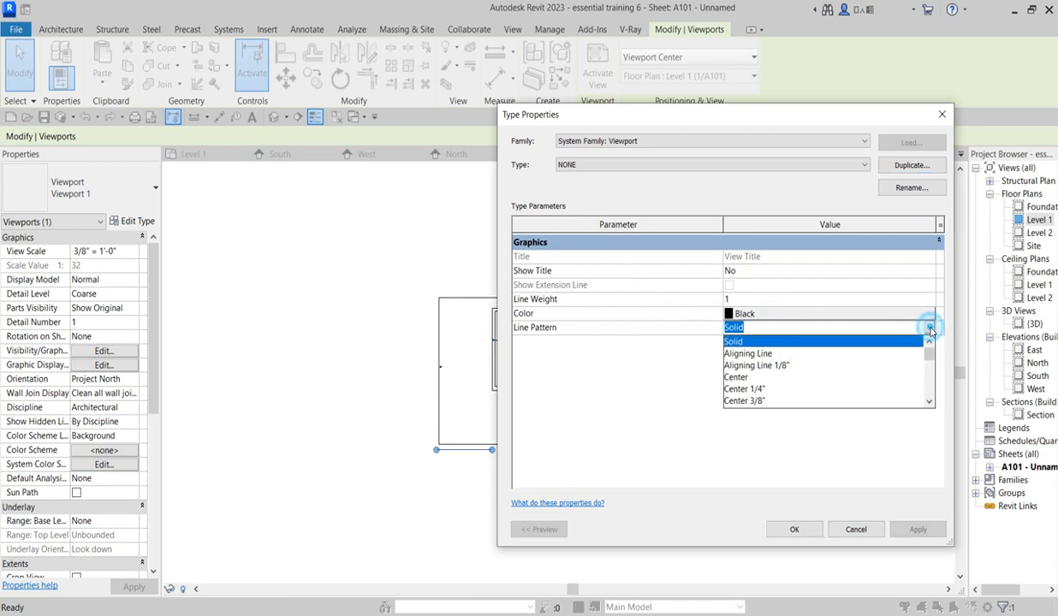
click(738, 442)
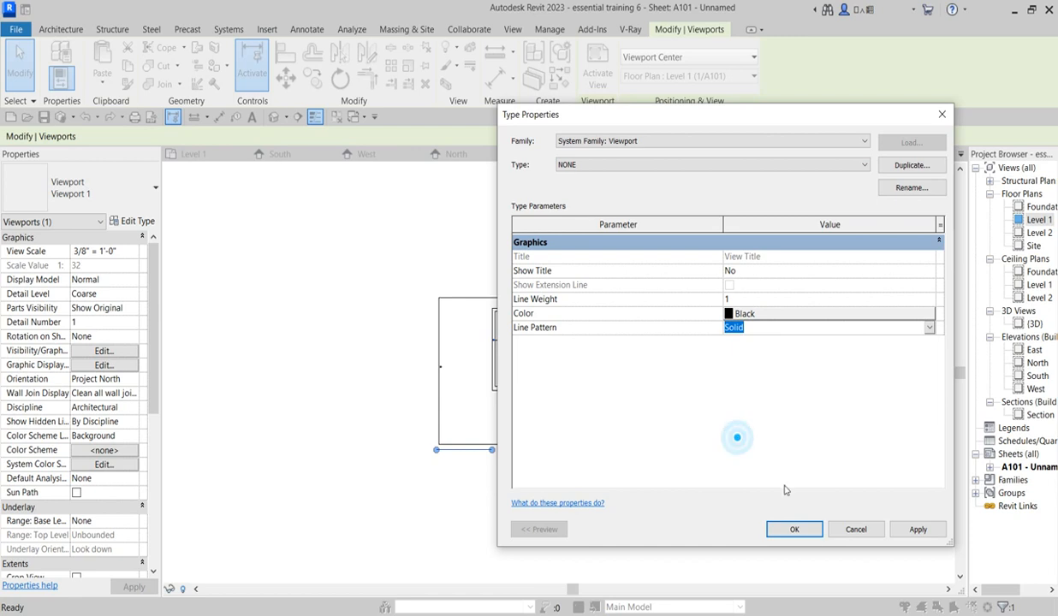
click(794, 529)
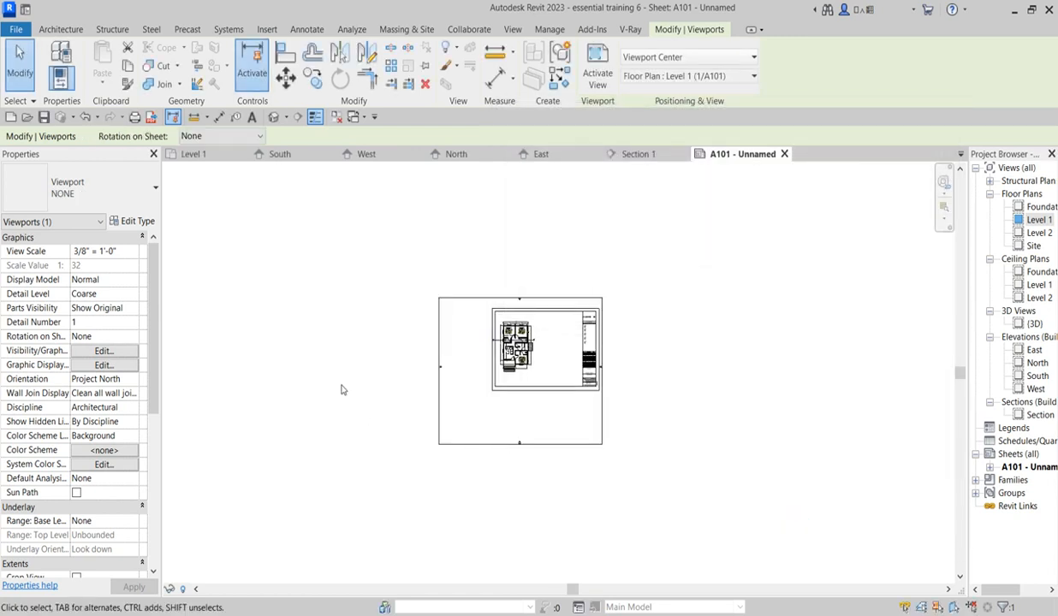
Activate the Level 1 floor plan view on sheet A101 and show its crop region
click(331, 347)
scroll(491, 345, up, 2)
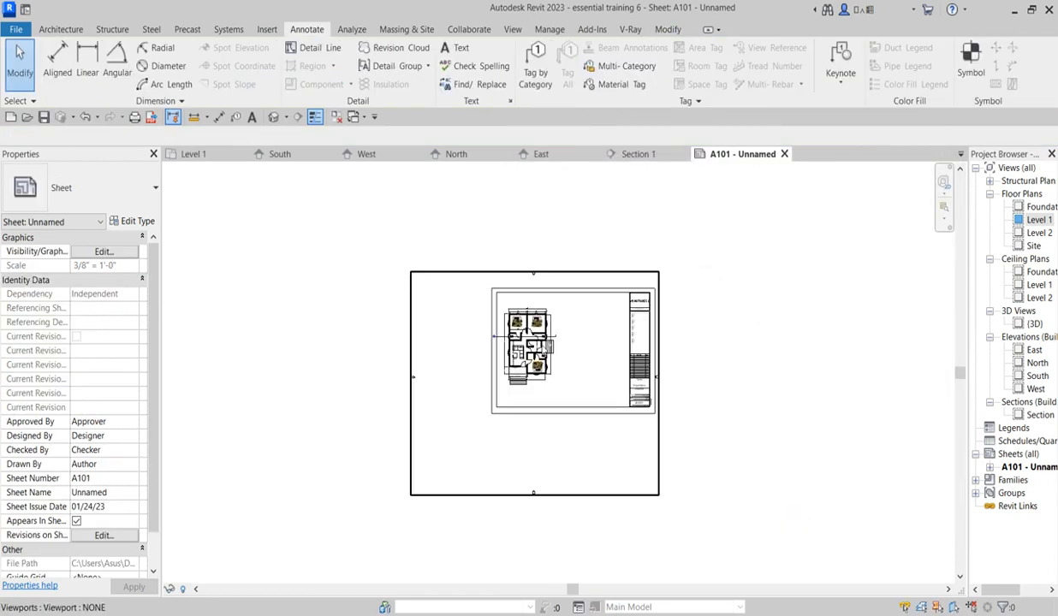
click(536, 347)
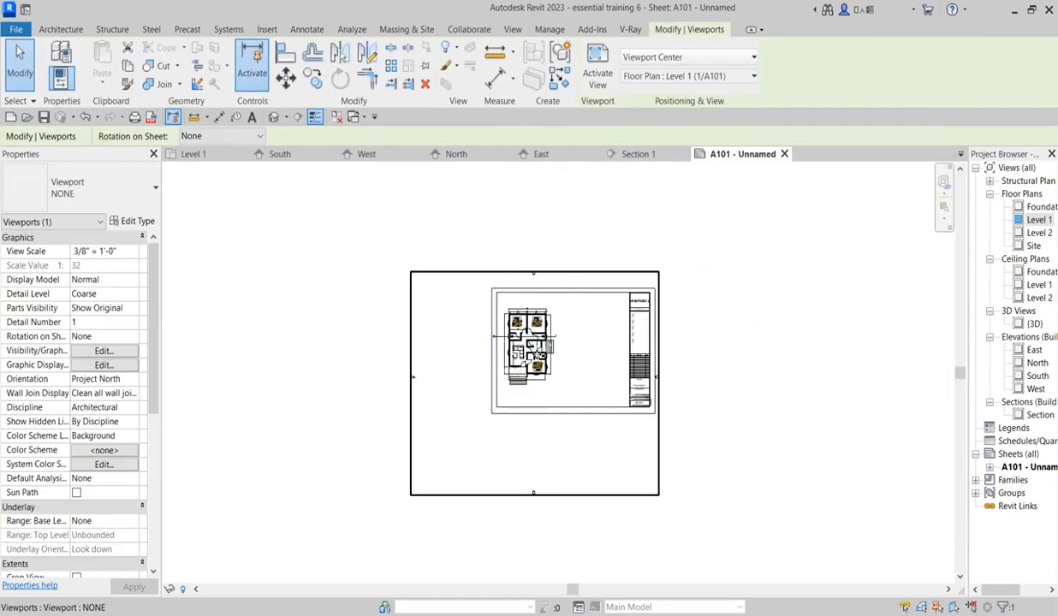
double_click(438, 301)
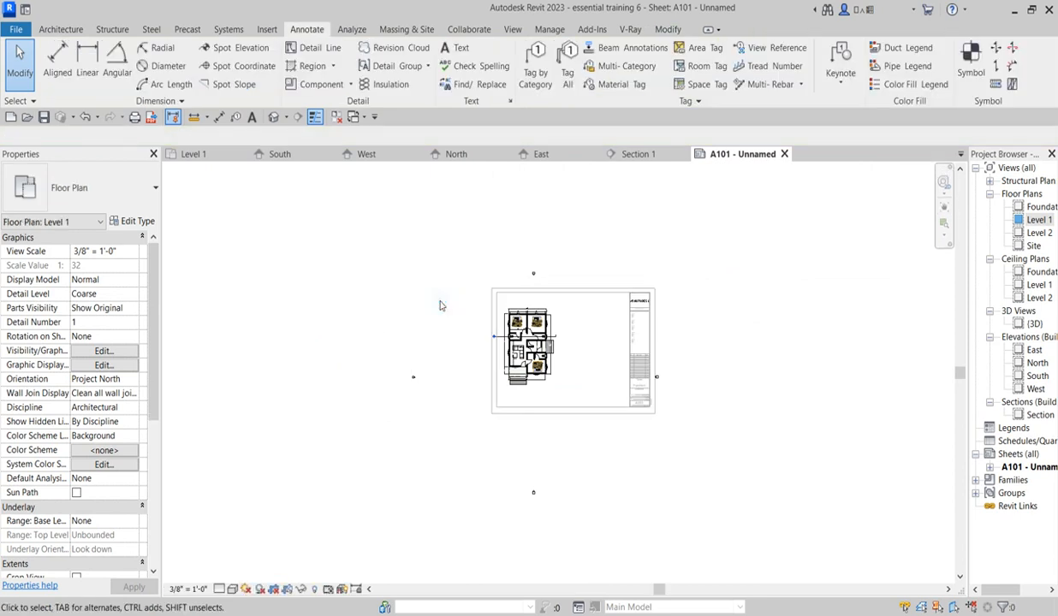
click(287, 589)
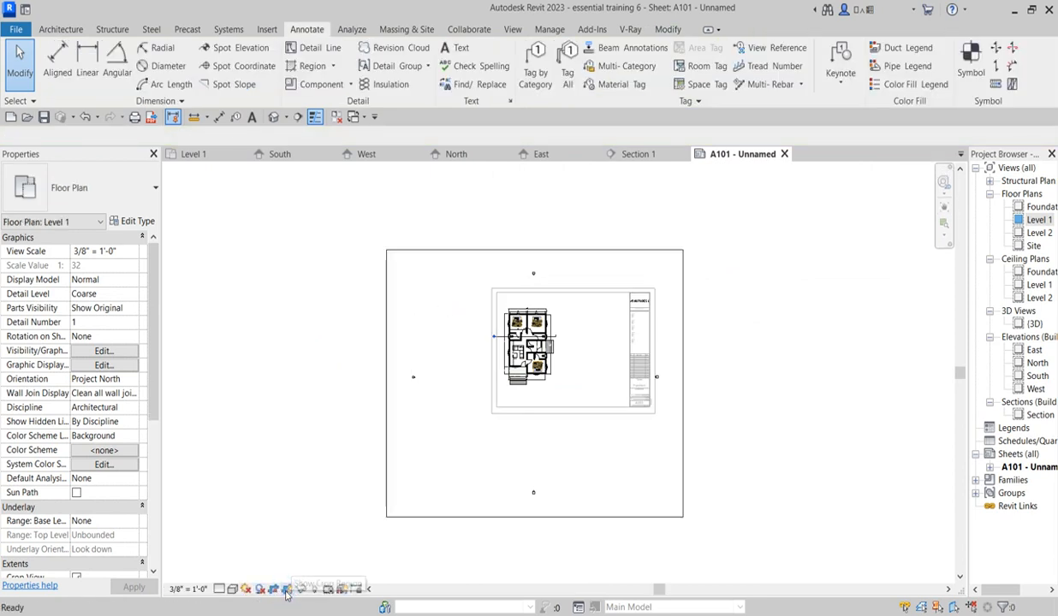
Pull all four sides of the crop region in closely around the floor plan, then hide the crop region
click(389, 385)
drag(387, 383, 500, 383)
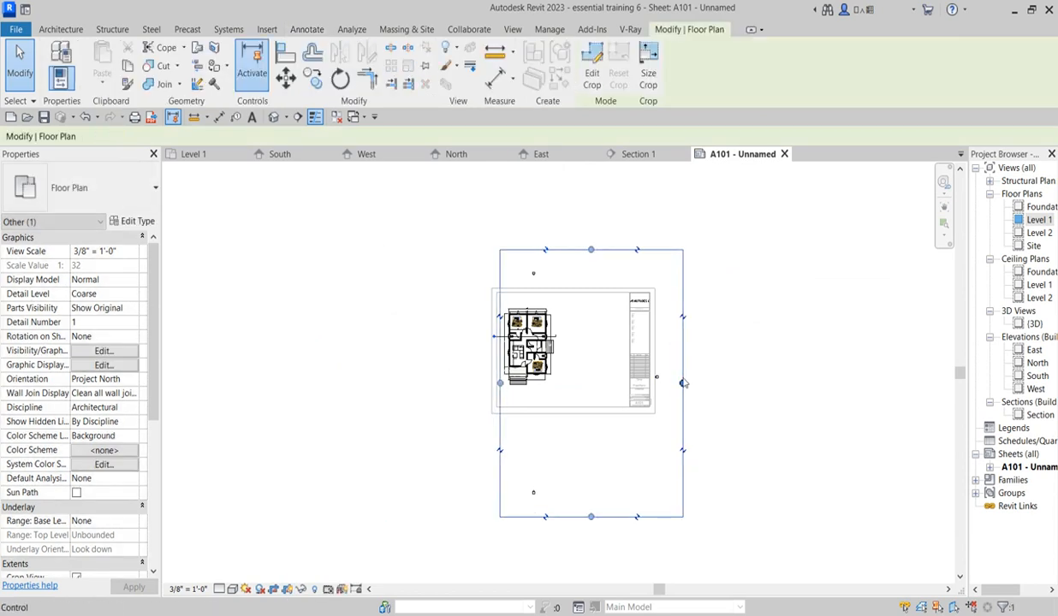
drag(681, 379, 556, 366)
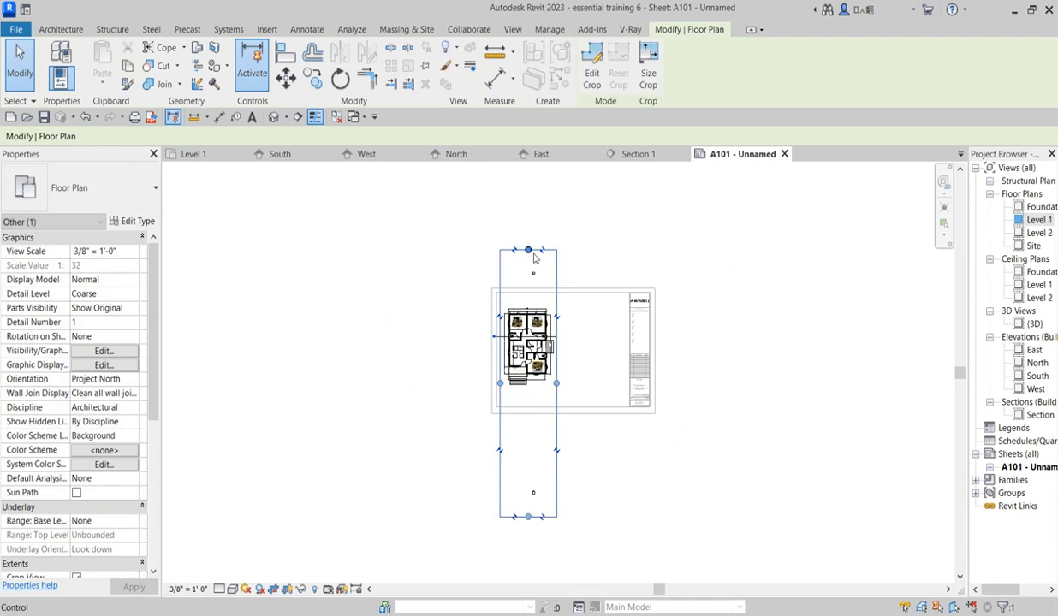
drag(528, 249, 539, 301)
drag(528, 516, 542, 398)
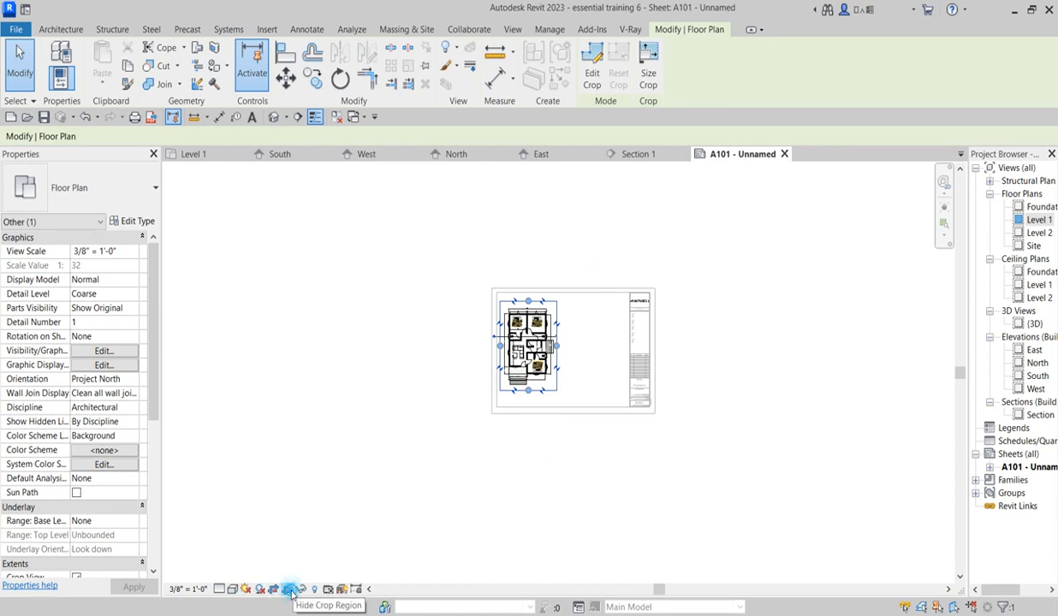
click(287, 589)
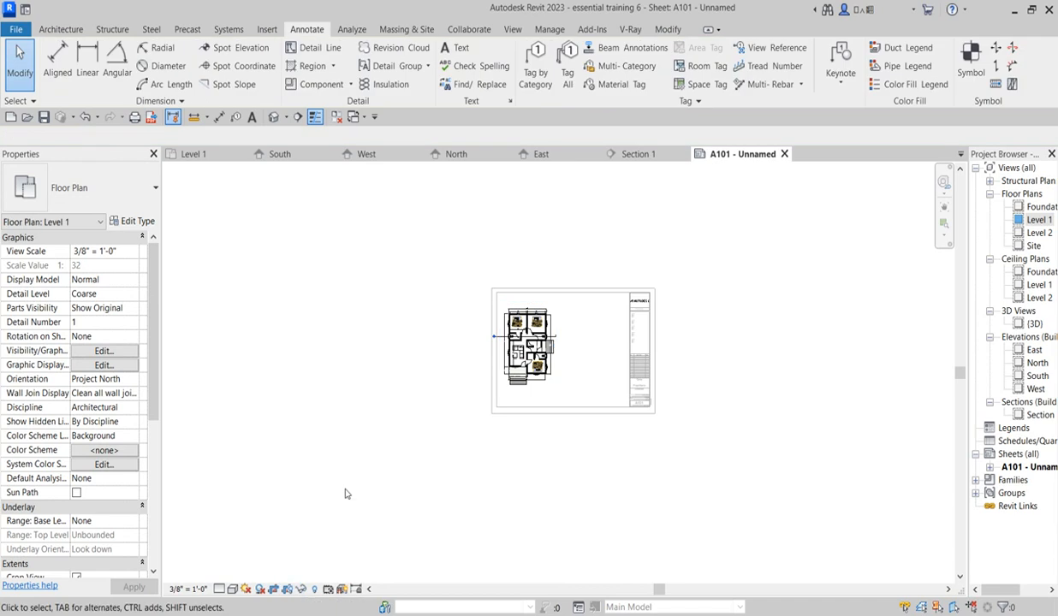
Deactivate the Level 1 view to return to sheet A101
double_click(374, 385)
scroll(374, 385, up, 3)
scroll(516, 343, up, 3)
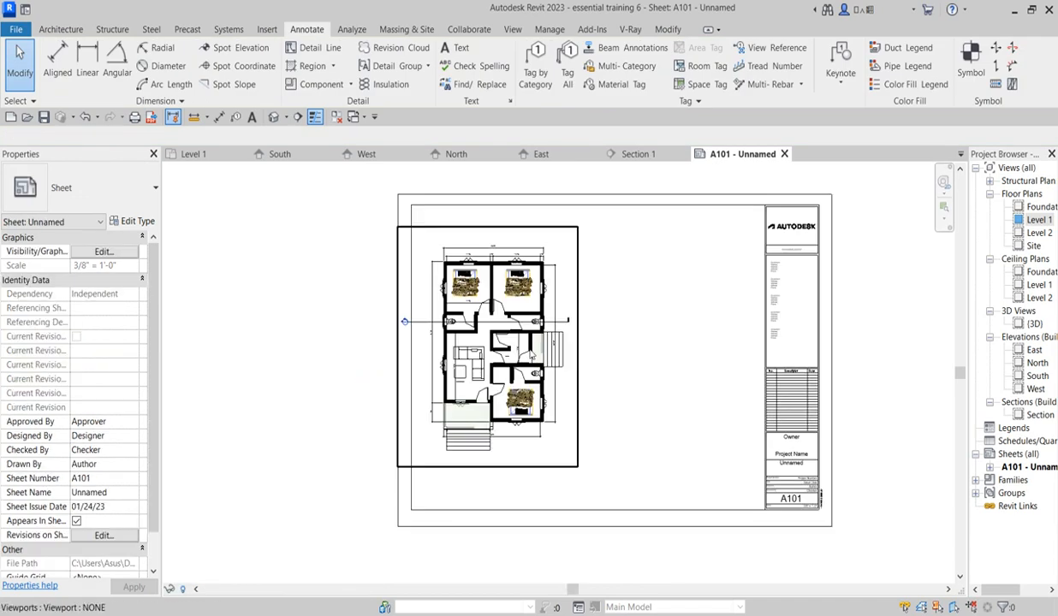
scroll(548, 350, up, 2)
scroll(681, 337, down, 5)
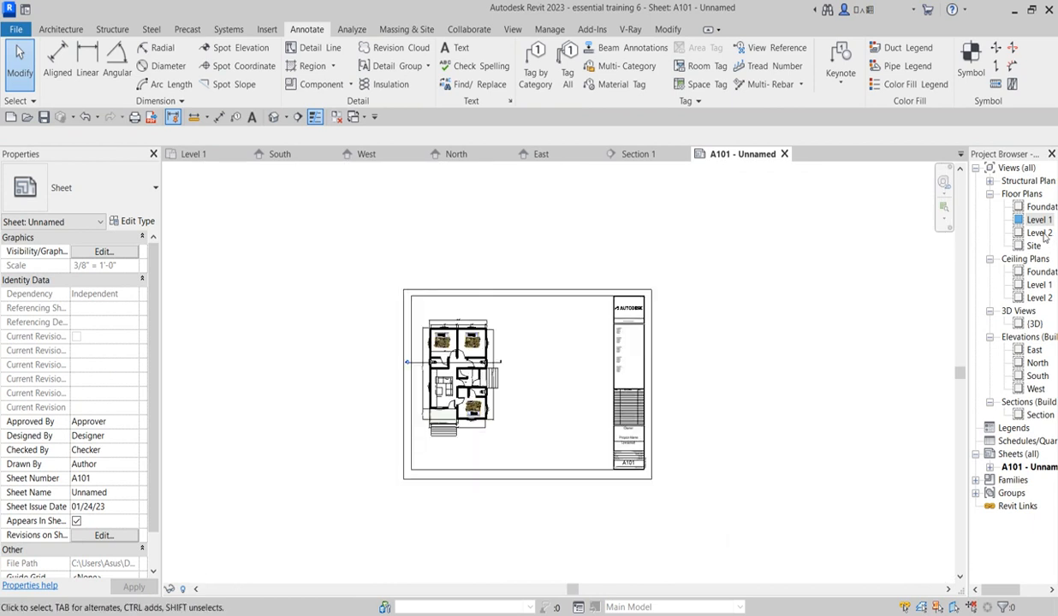
Place the Site floor plan on sheet A101 in the empty area beside the Level 1 plan
click(1038, 233)
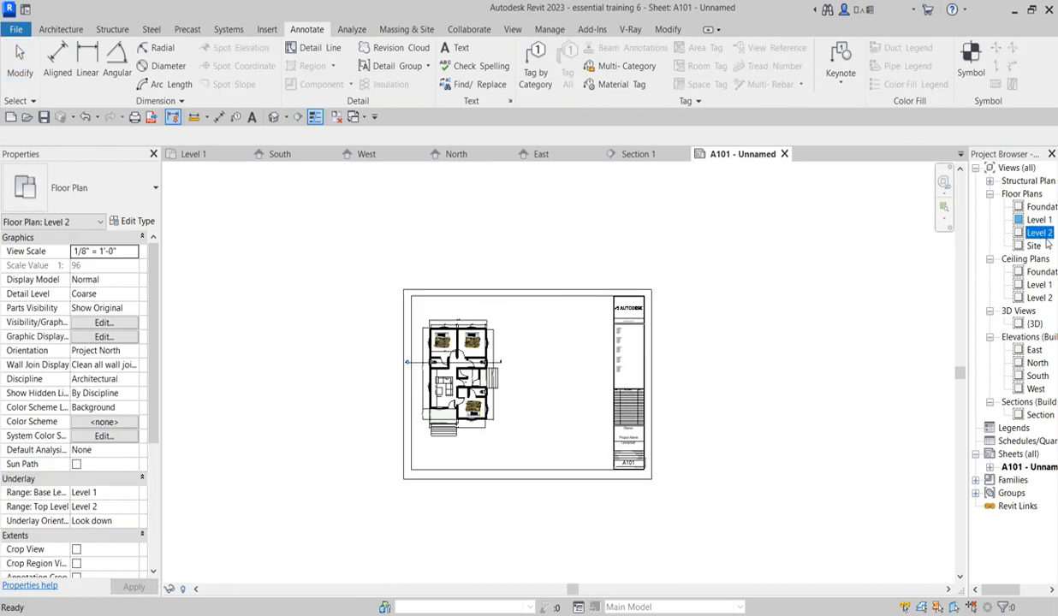
click(1034, 245)
drag(542, 353, 548, 368)
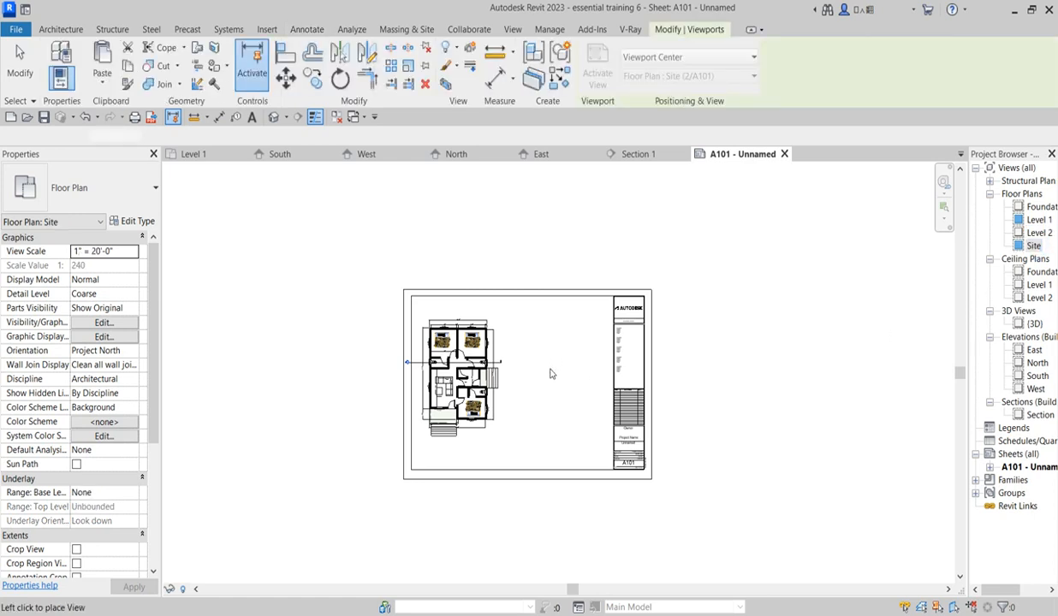
click(549, 368)
scroll(548, 368, up, 10)
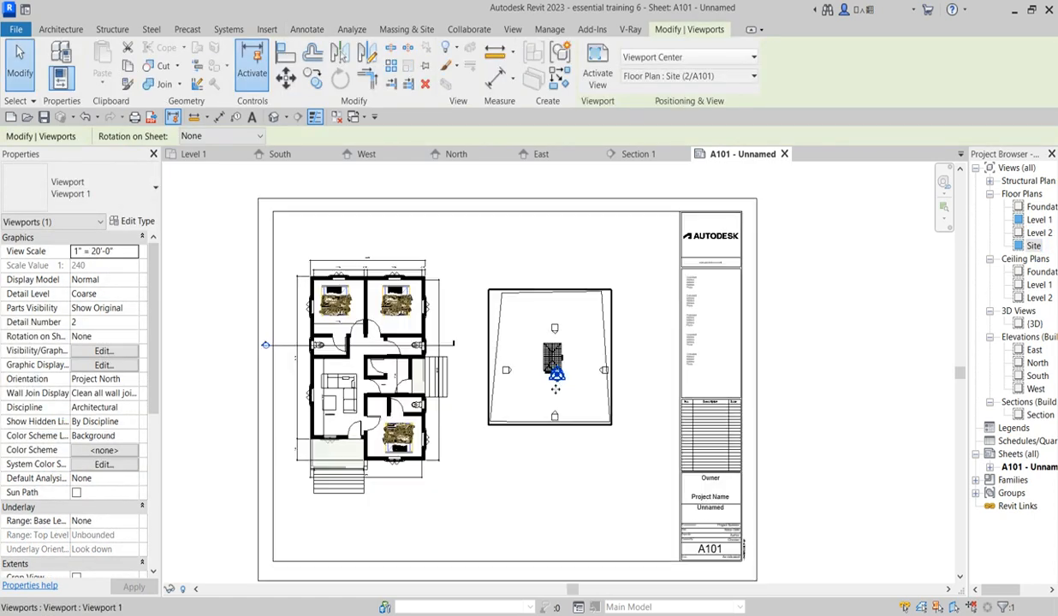
Activate the Site view, show its crop region and pull all four sides in closely around the building's roof
scroll(605, 333, down, 8)
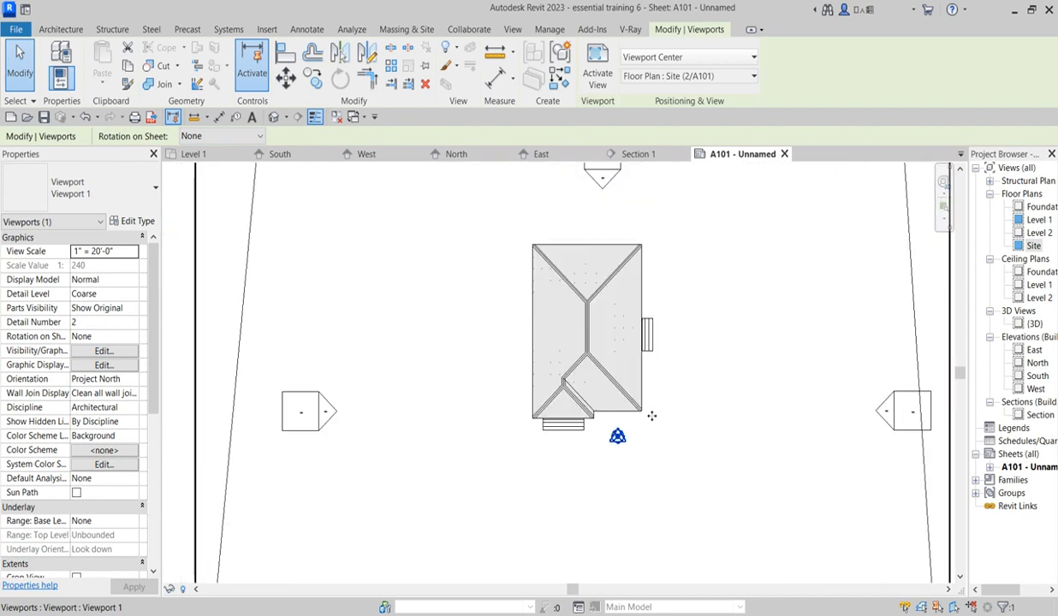
click(677, 394)
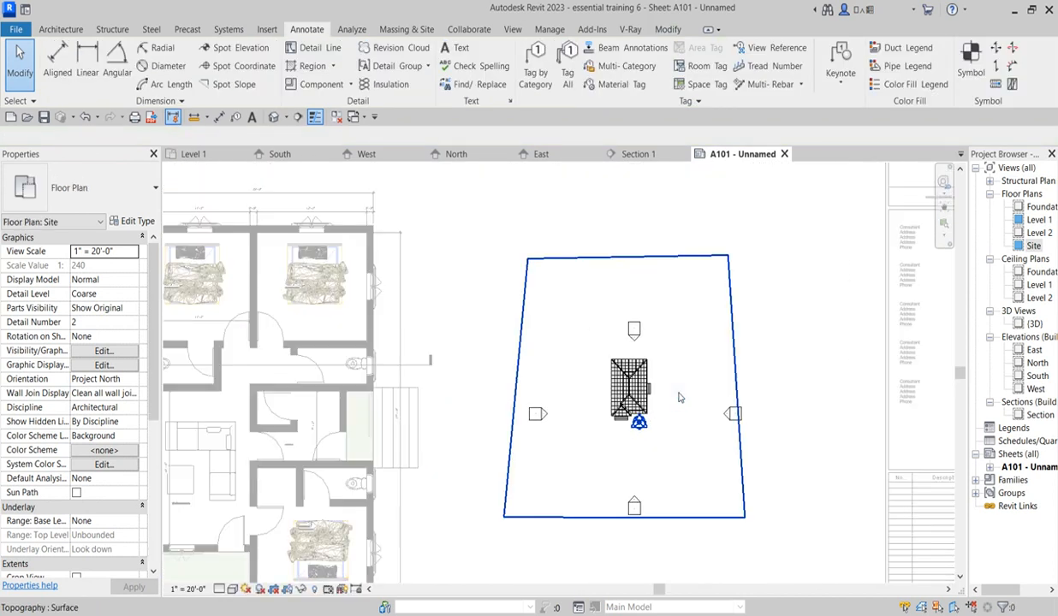
scroll(676, 392, down, 3)
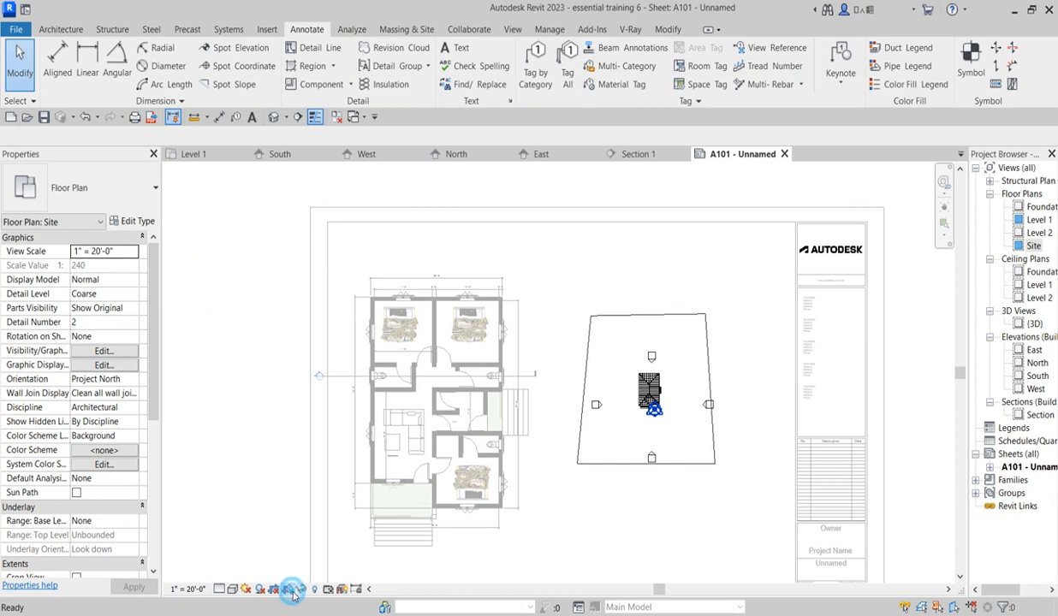
click(562, 380)
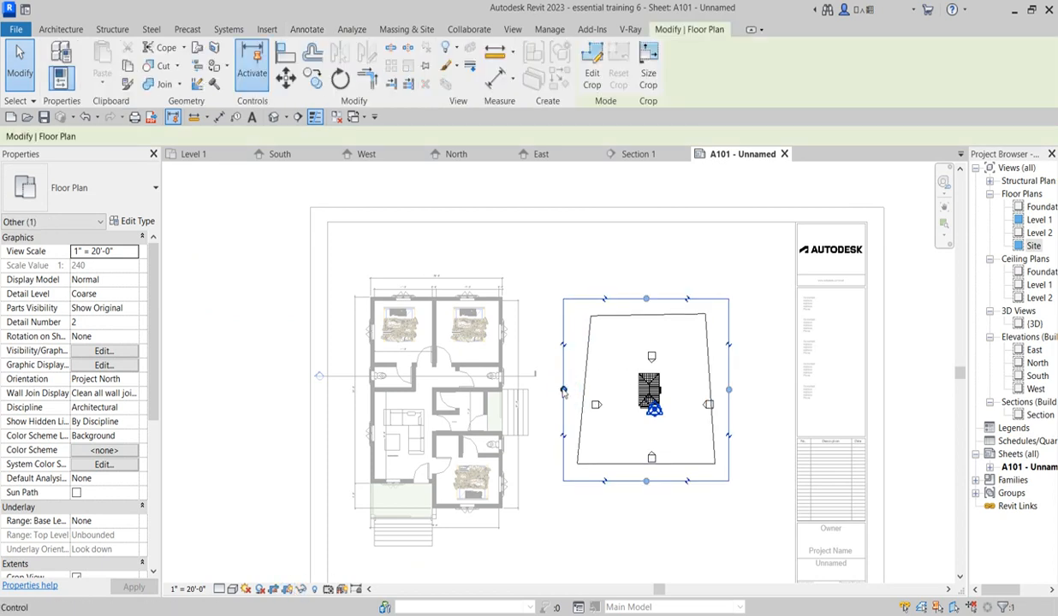
drag(562, 389, 650, 368)
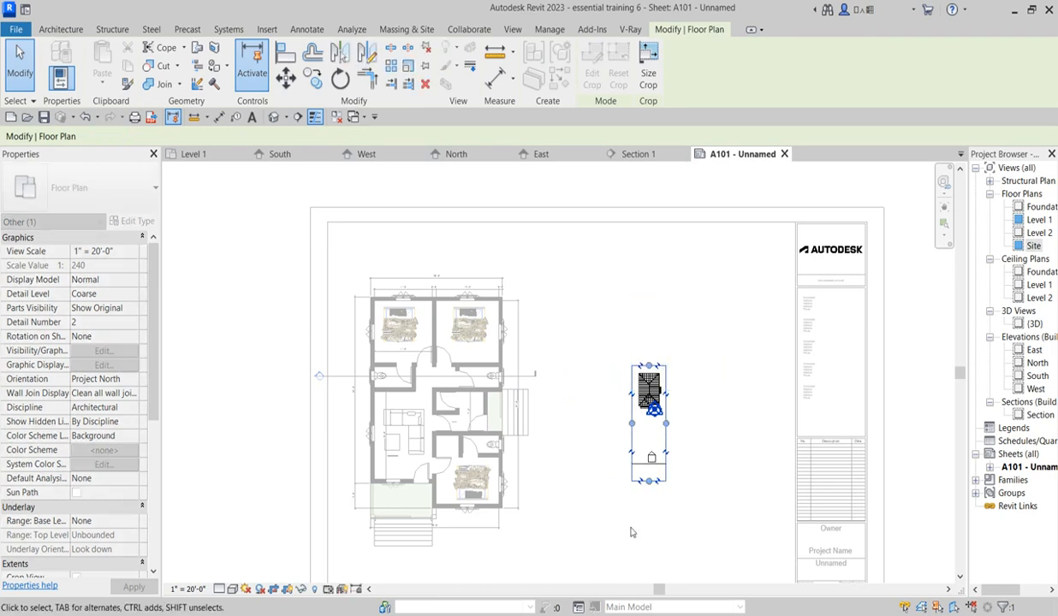
drag(649, 484, 637, 418)
click(602, 402)
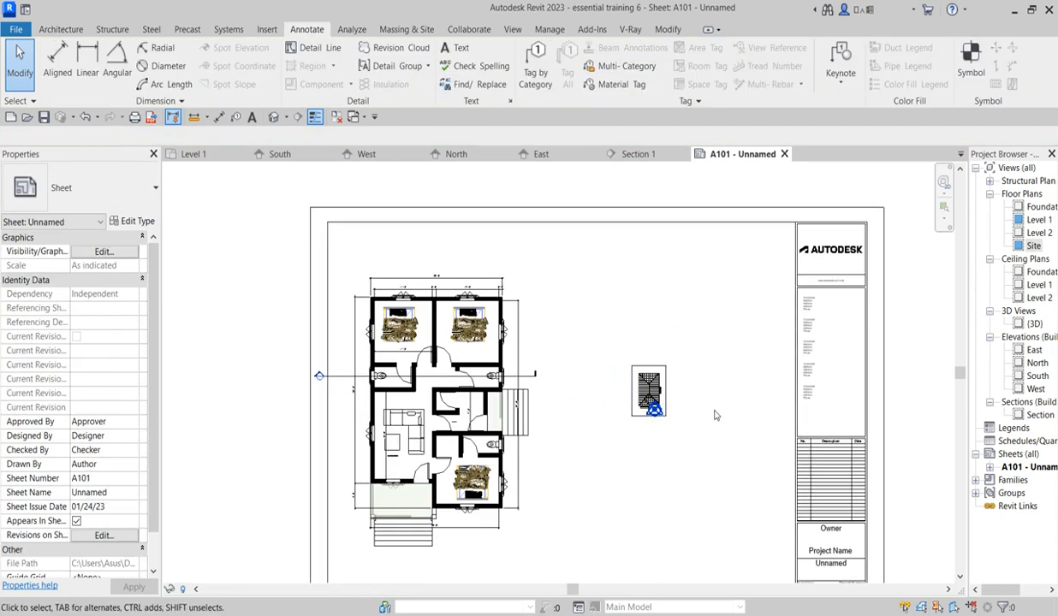
Apply the viewport type NONE to the Site viewport
click(644, 375)
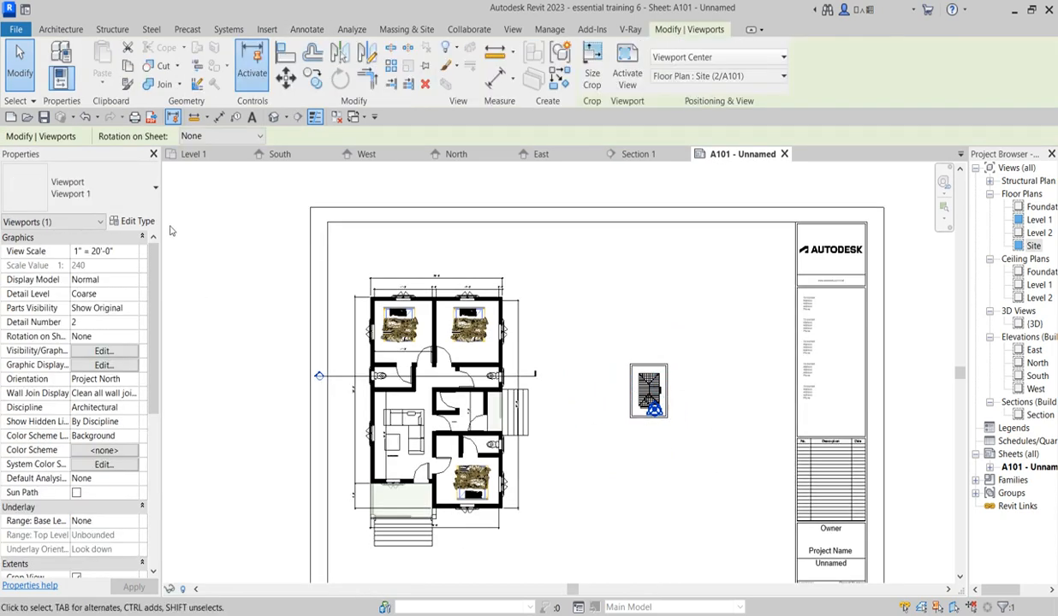
click(110, 186)
click(51, 254)
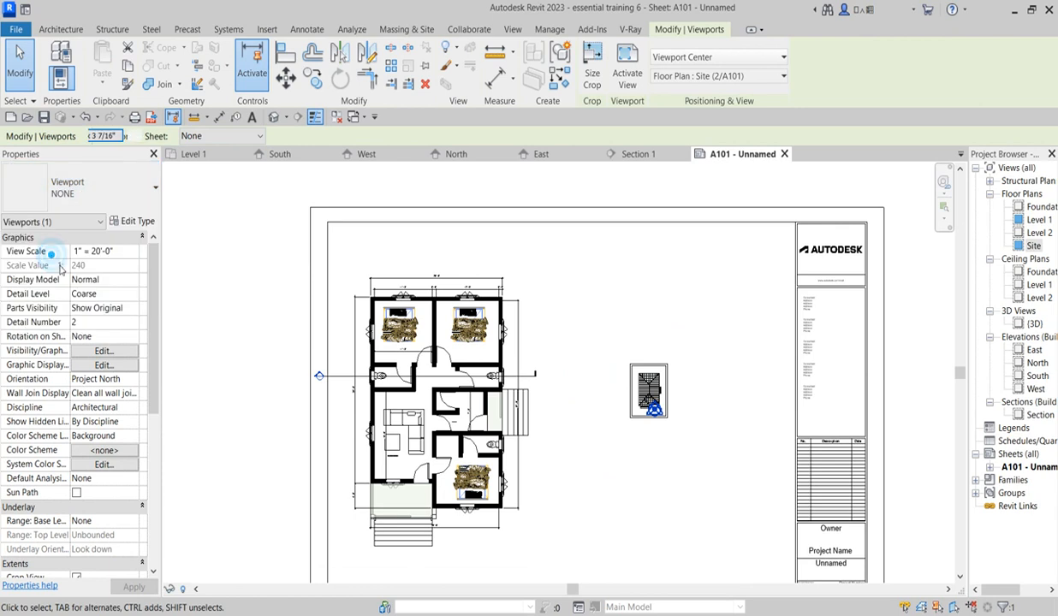
click(625, 475)
scroll(672, 410, up, 2)
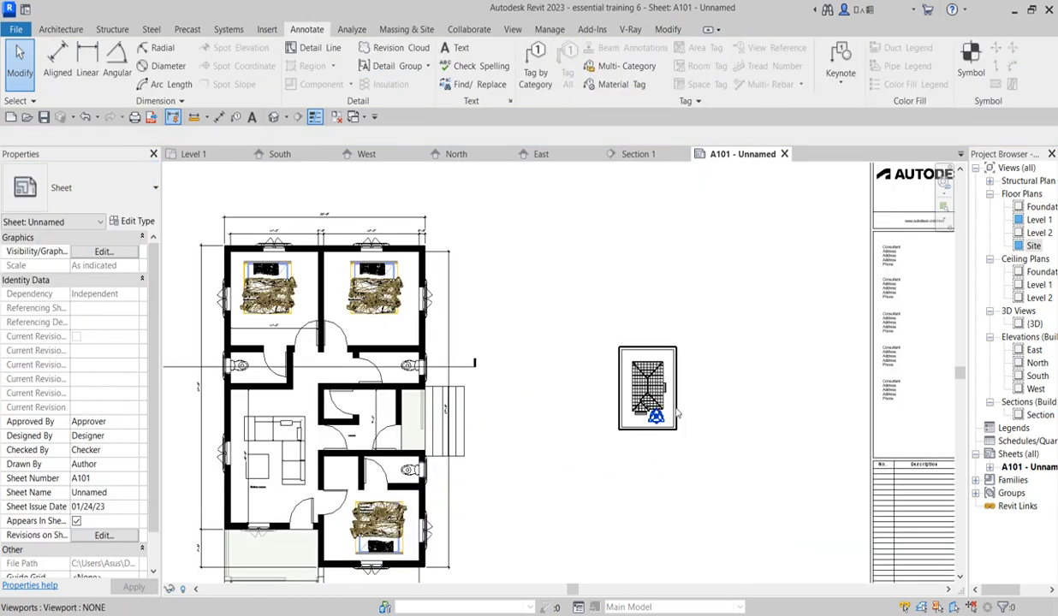
Activate the Site view, hide its crop region and return to the sheet
click(630, 426)
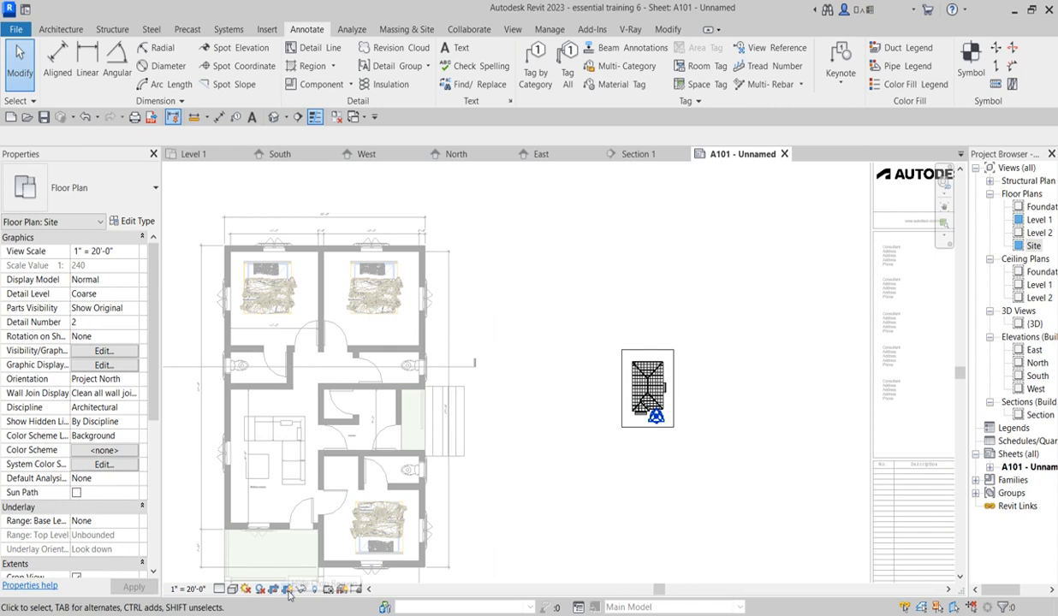
double_click(554, 447)
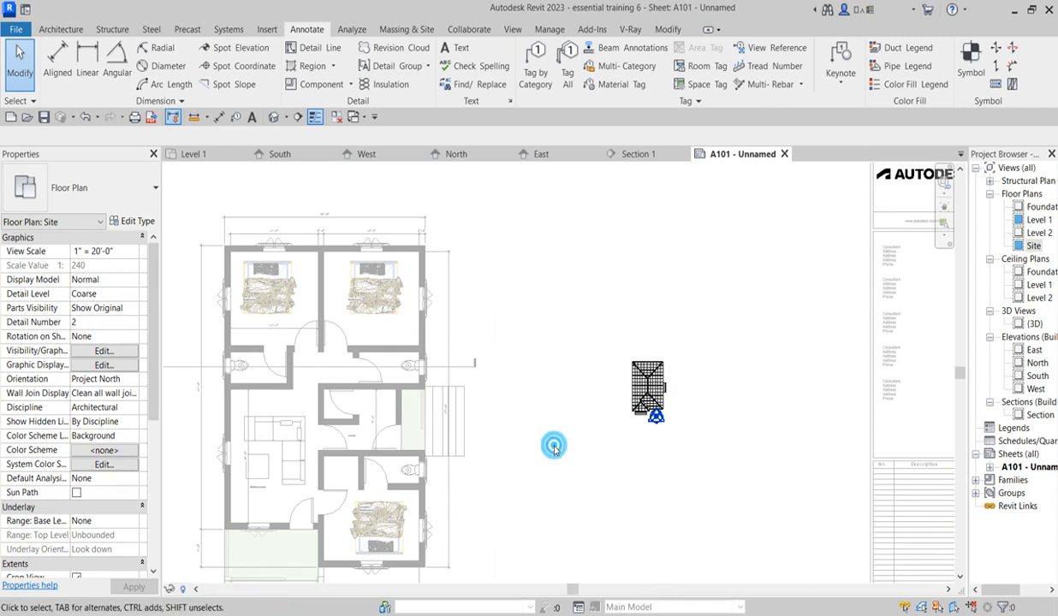
scroll(552, 445, down, 4)
Set the Site viewport's view scale to 1/8" = 1'-0"
click(552, 430)
click(133, 251)
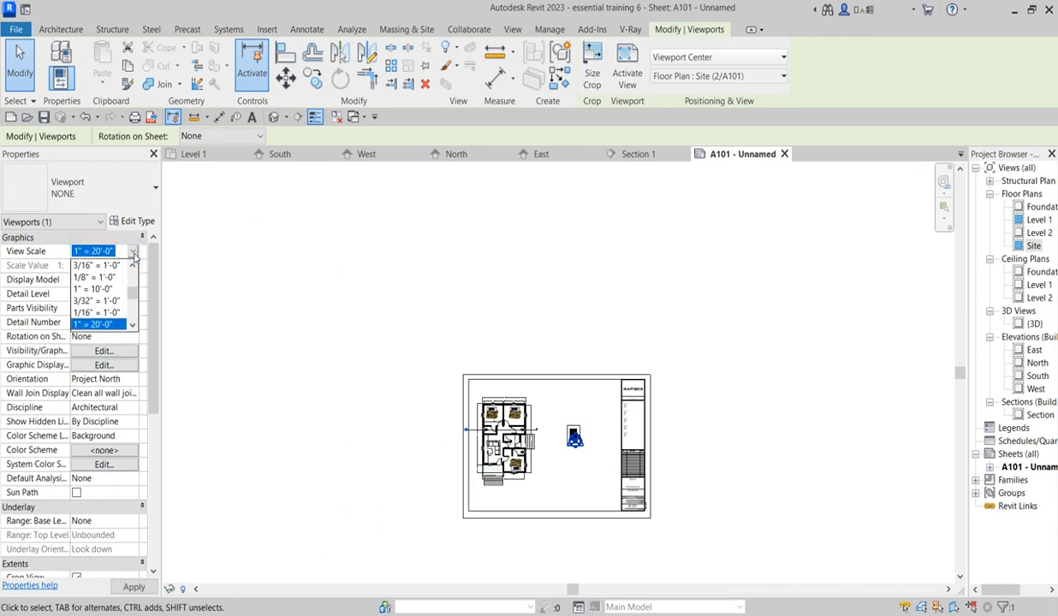
click(101, 278)
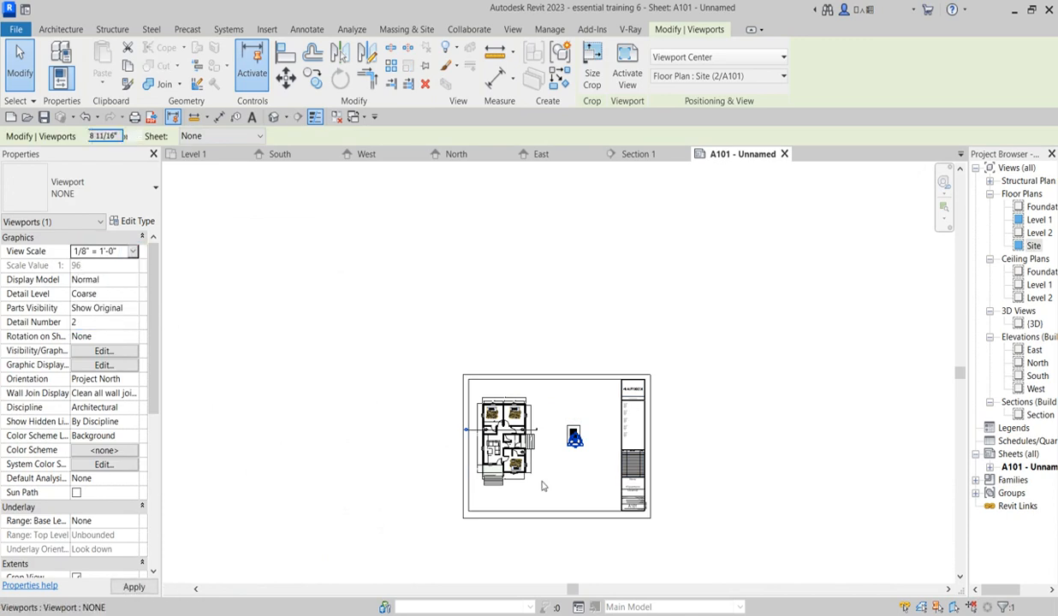
scroll(615, 402, up, 1)
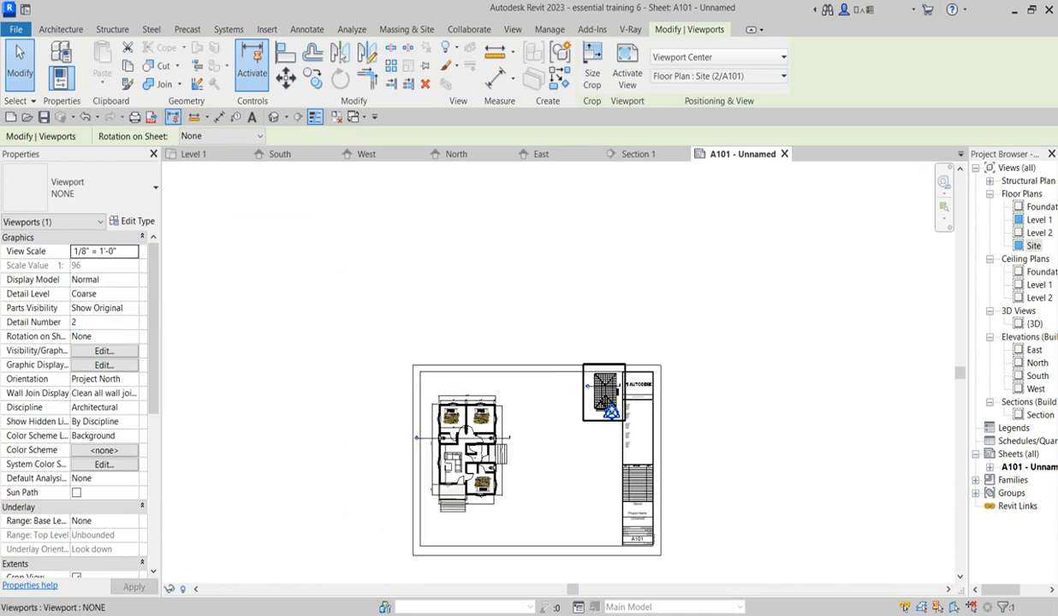
Set the Site viewport's view scale to 3/8" = 1'-0" and move it between the Level 1 plan and the title block
click(132, 252)
click(132, 252)
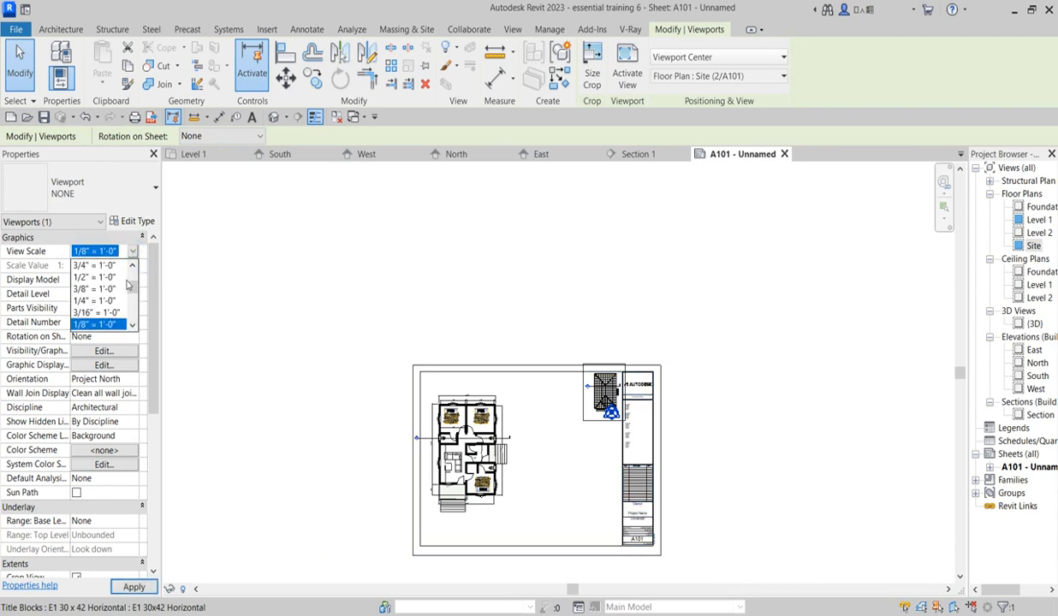
click(101, 289)
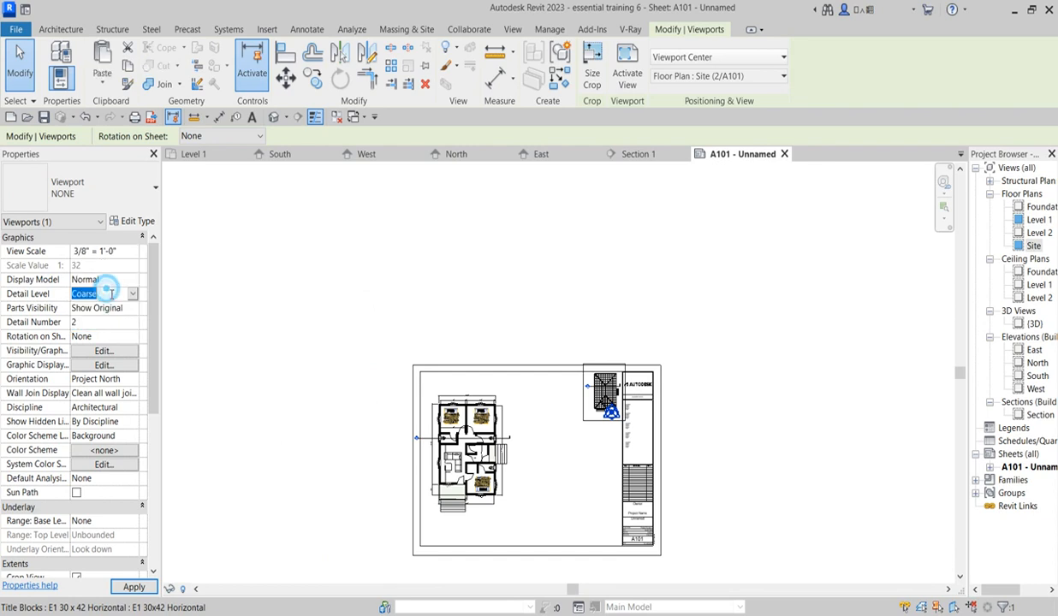
drag(757, 250, 560, 483)
scroll(571, 477, up, 1)
scroll(565, 475, up, 2)
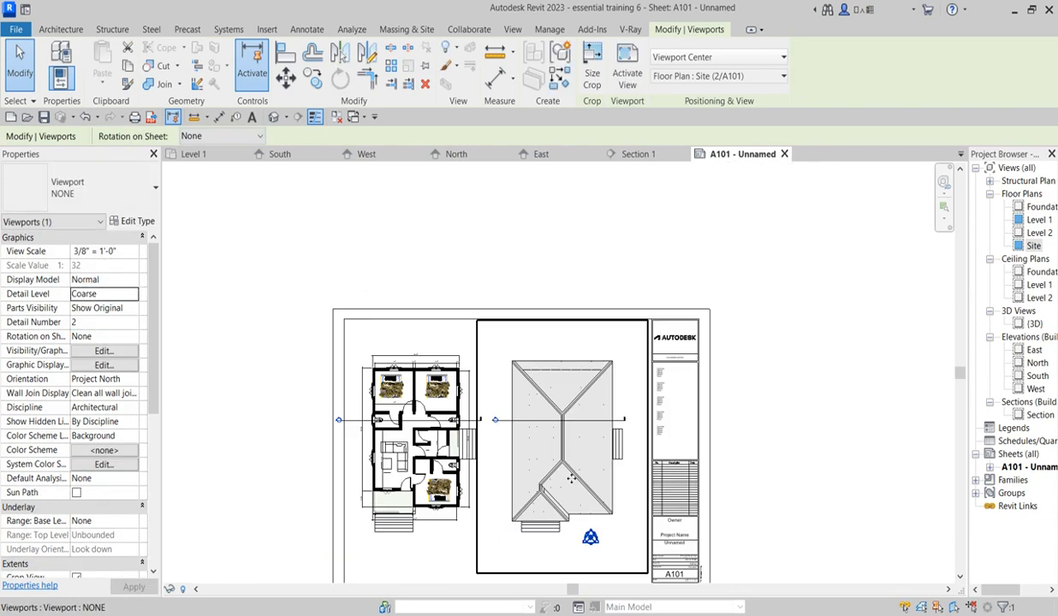
scroll(557, 462, down, 1)
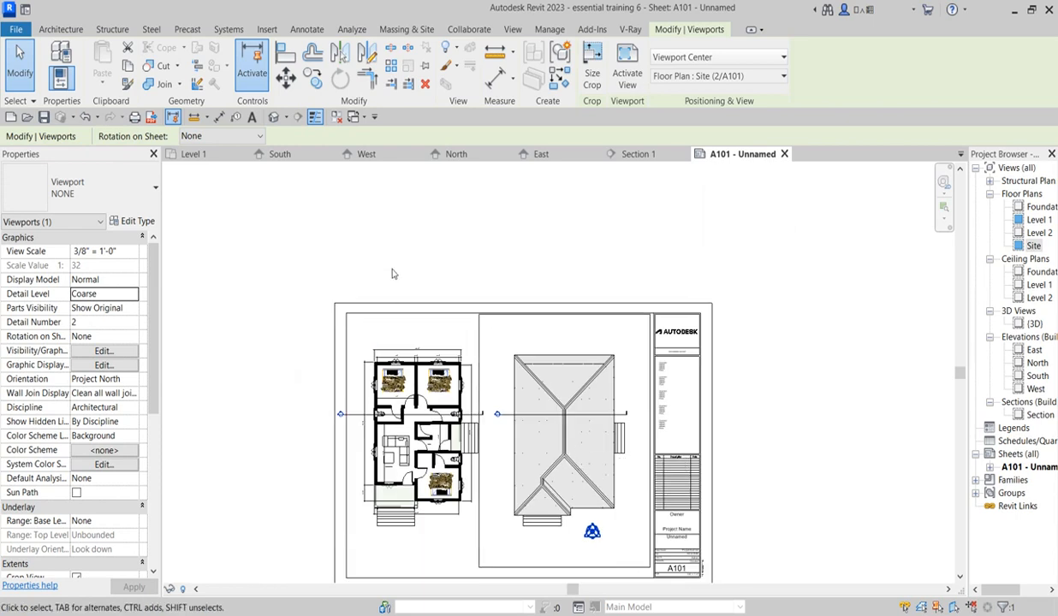
Check the Level 1 viewport's view scale against the Site viewport and review the layout of sheet A101
click(391, 217)
click(400, 352)
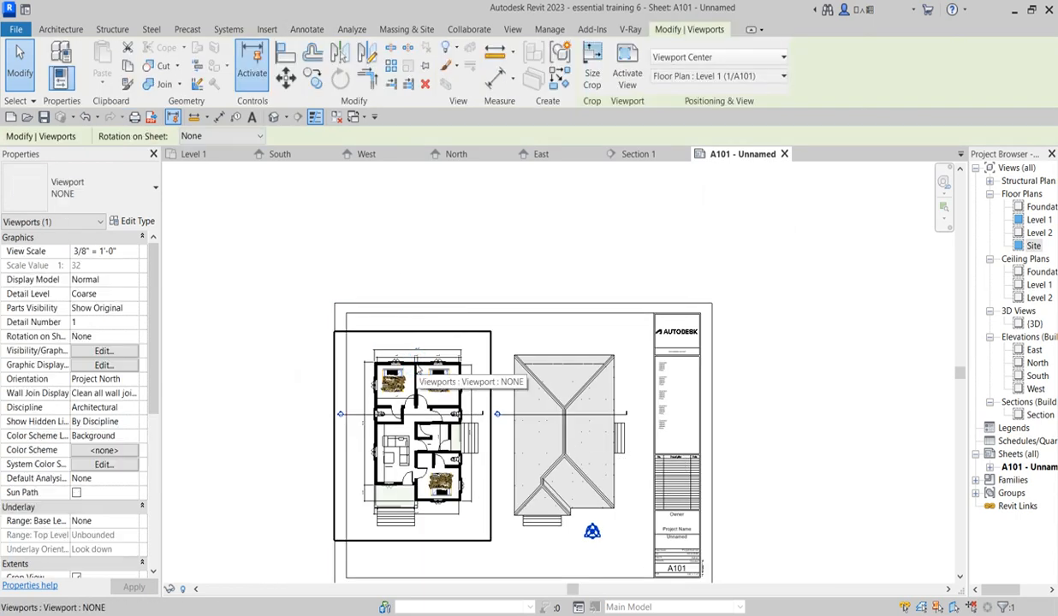
click(563, 394)
click(584, 254)
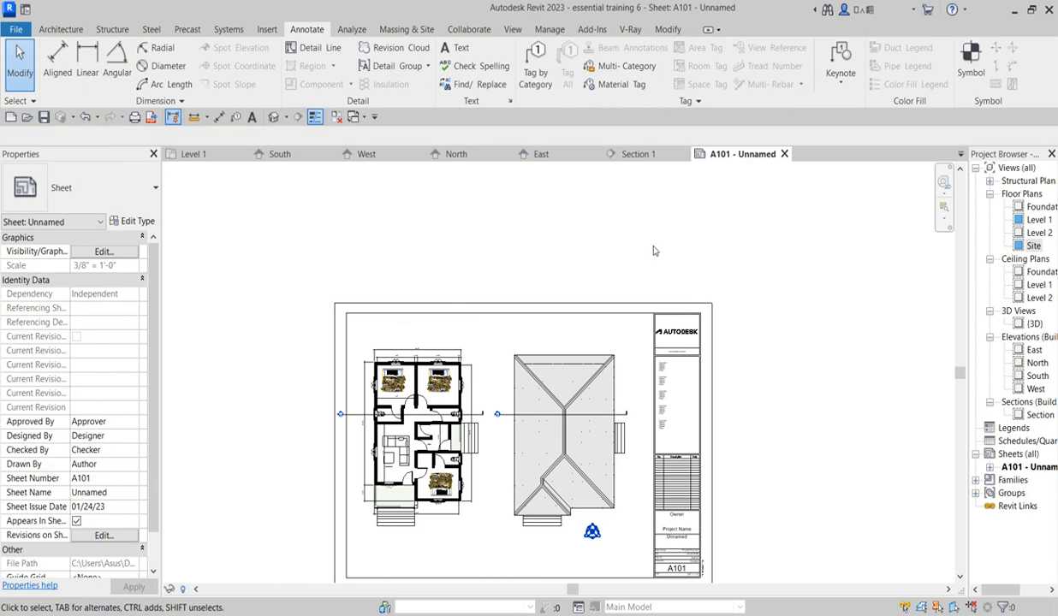
scroll(642, 351, up, 3)
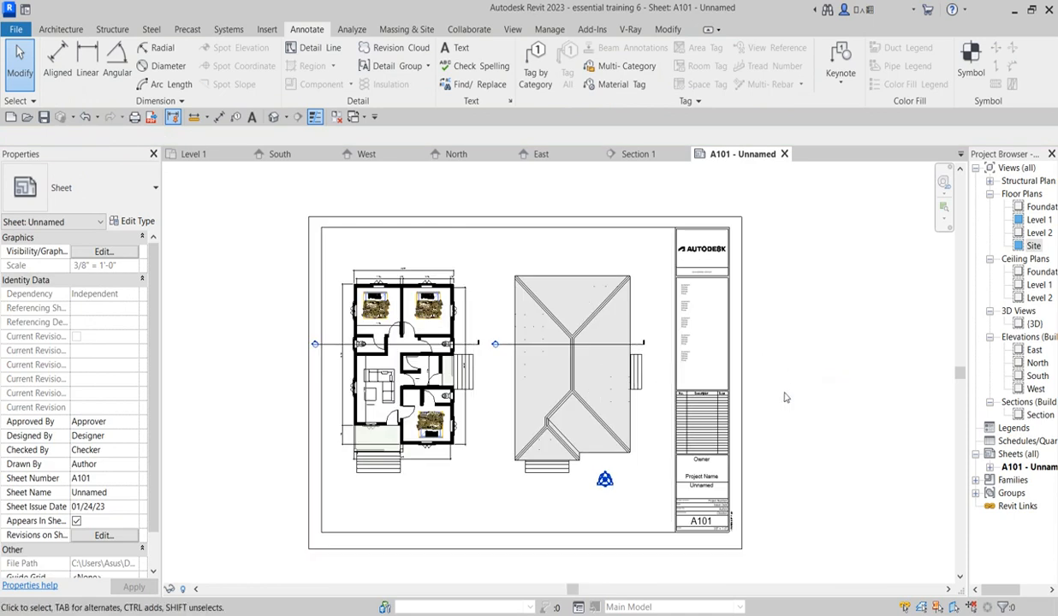
scroll(791, 392, down, 2)
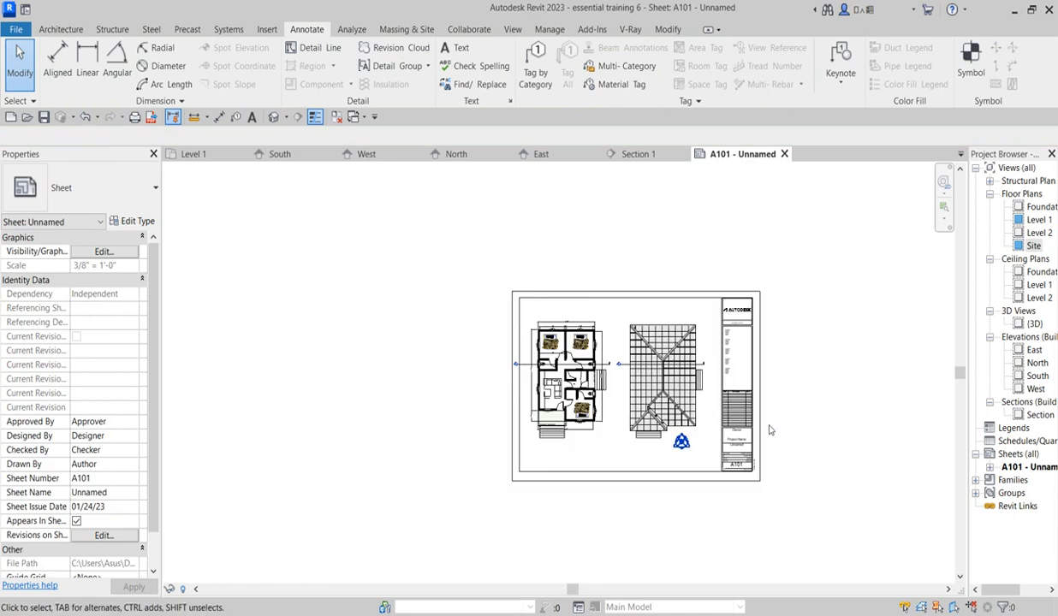
Create a new sheet with the E1 30x42 Horizontal title block
click(1018, 454)
right_click(1018, 454)
click(887, 461)
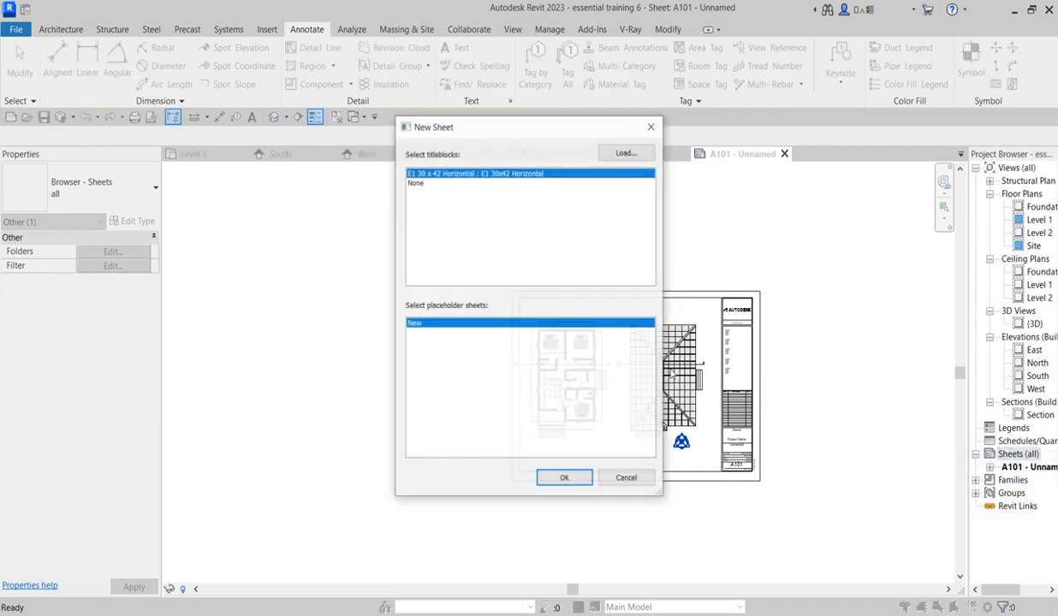
click(562, 479)
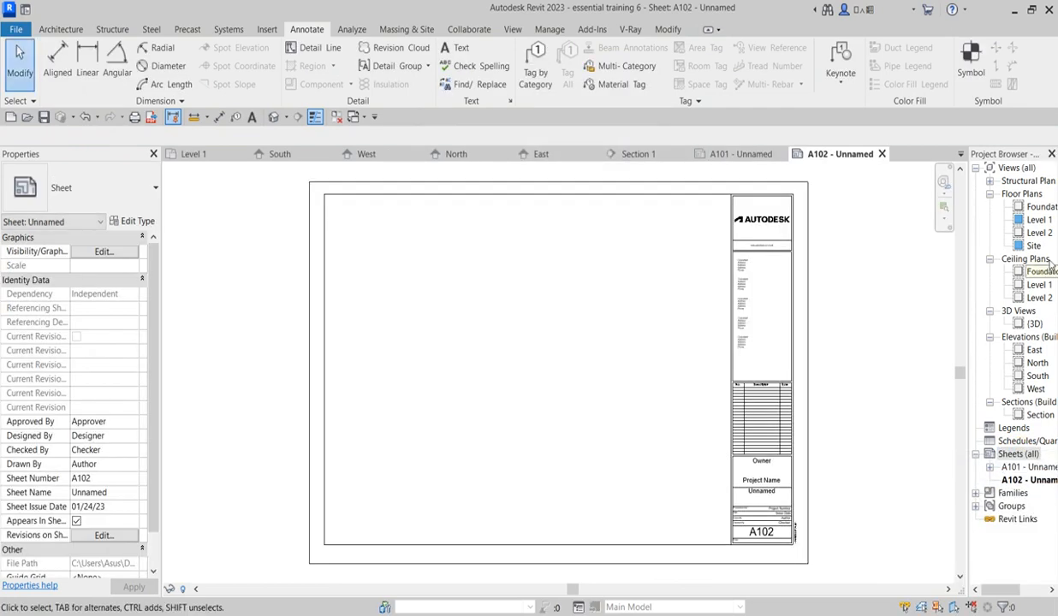
Place the South elevation in the upper part of sheet A102
click(1037, 377)
drag(524, 383, 522, 381)
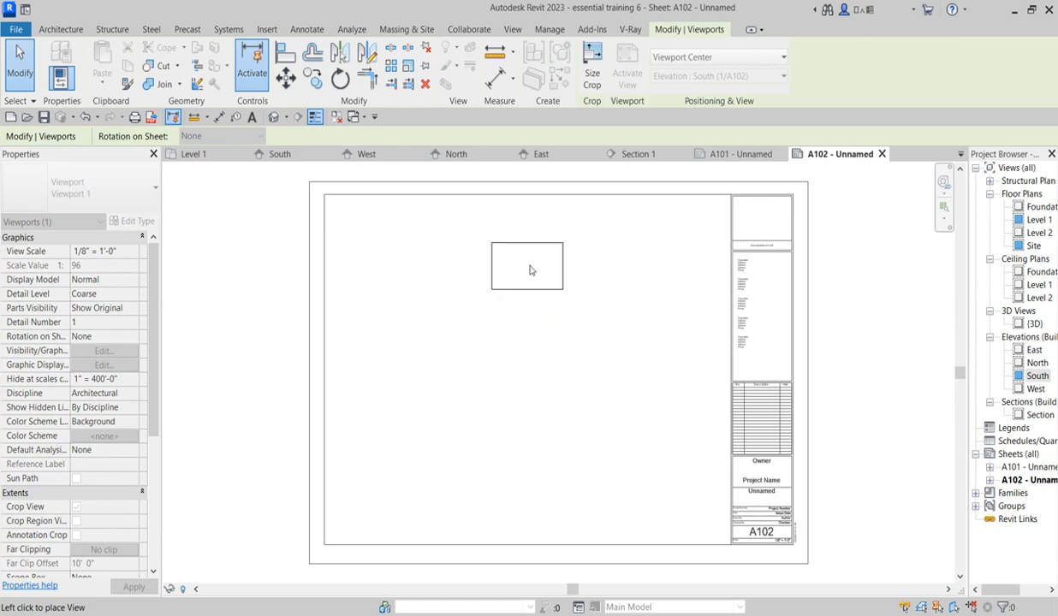
click(509, 267)
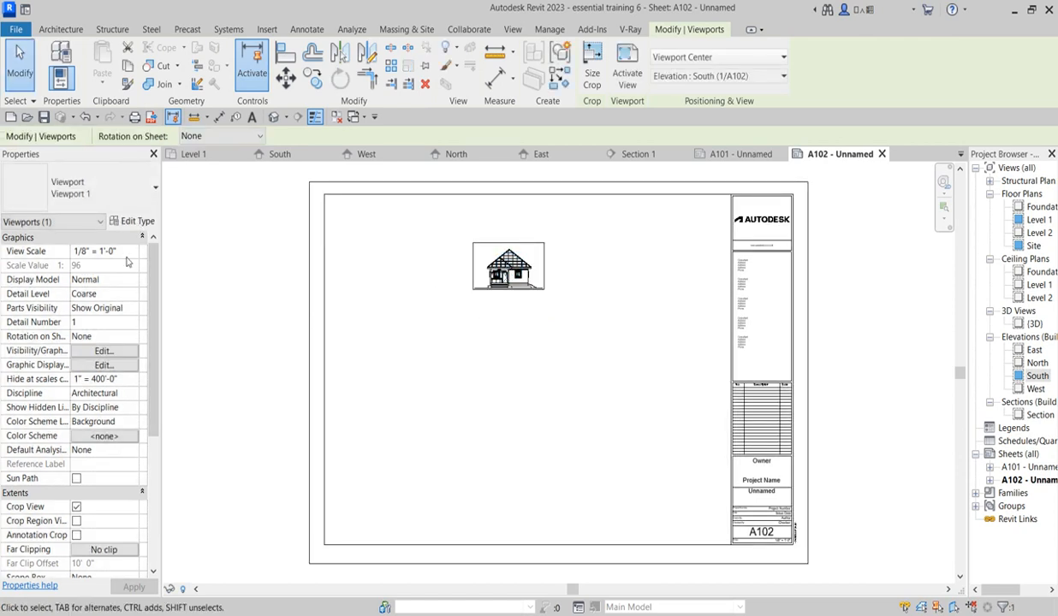
Set the South elevation viewport's view scale to 3/8" = 1'-0" and reposition it within the upper half of the sheet
click(132, 252)
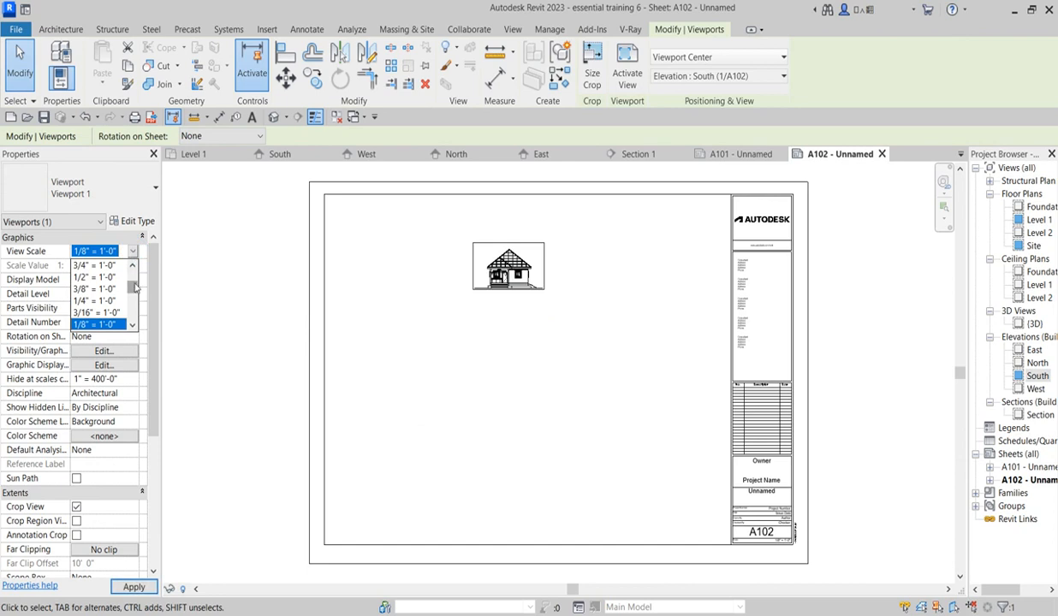
drag(134, 288, 132, 277)
scroll(94, 305, down, 3)
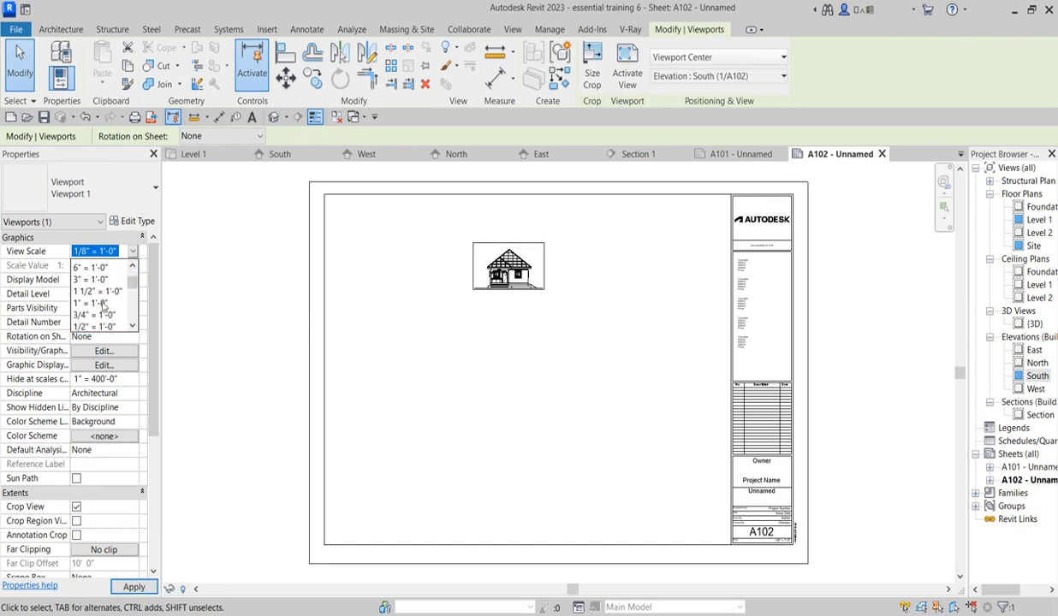
click(101, 324)
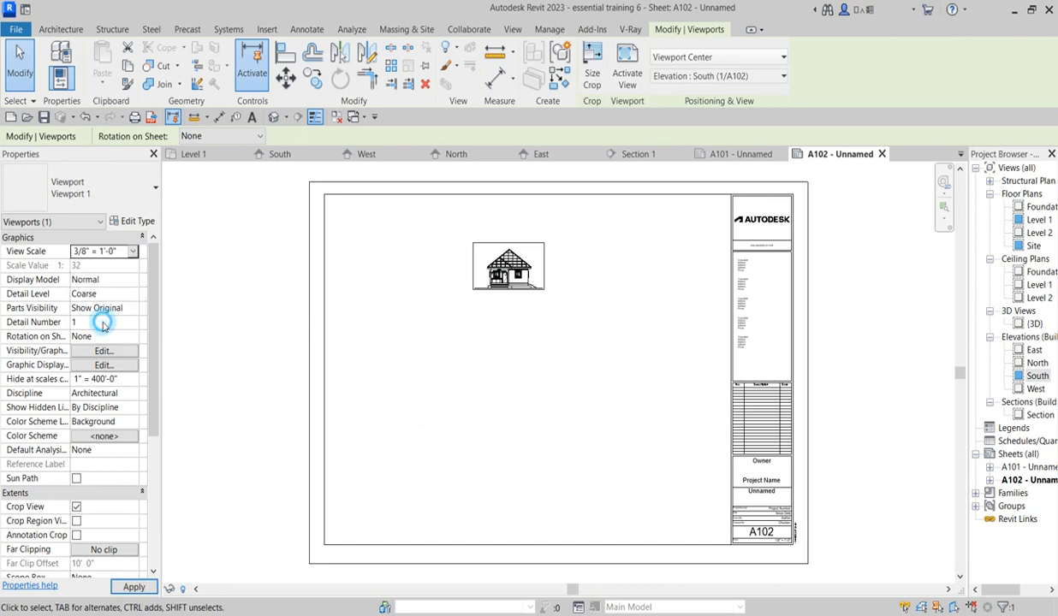
drag(552, 231, 524, 290)
click(443, 397)
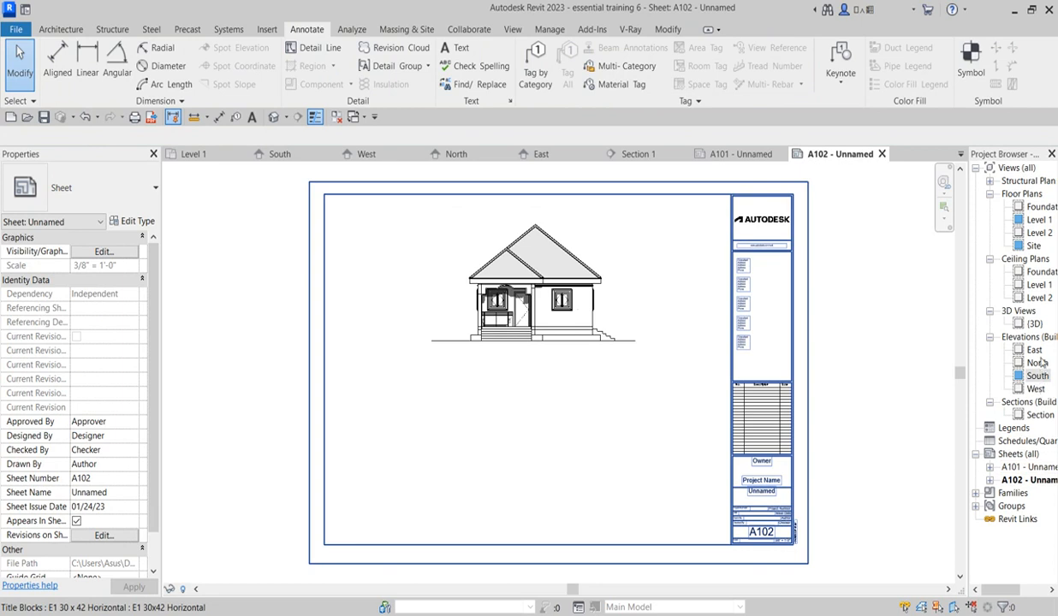
Place the West elevation on sheet A102 below the South elevation and set its view scale to 3/8" = 1'-0"
click(1035, 389)
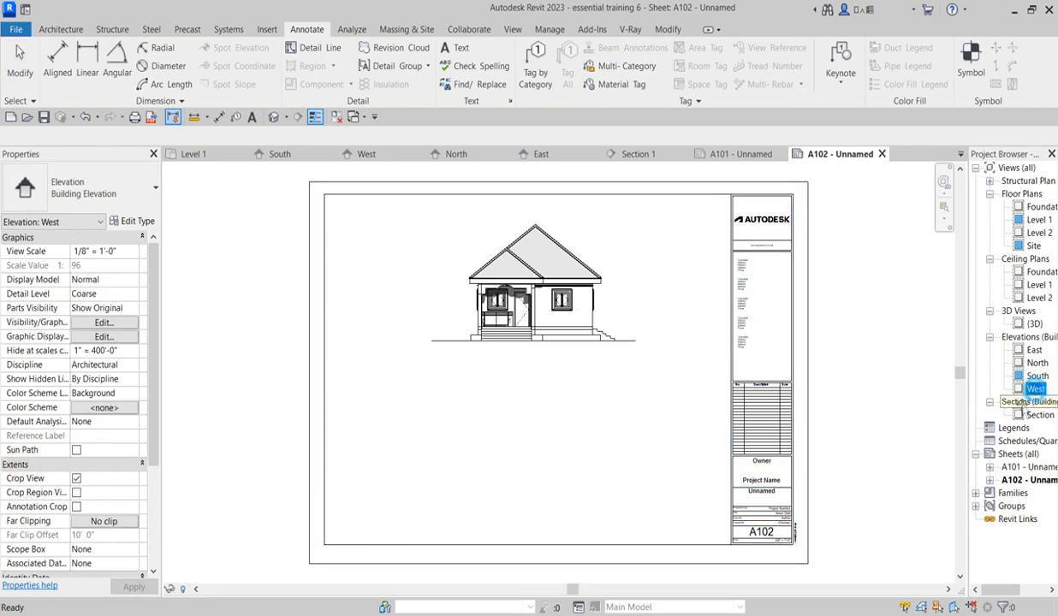
click(532, 442)
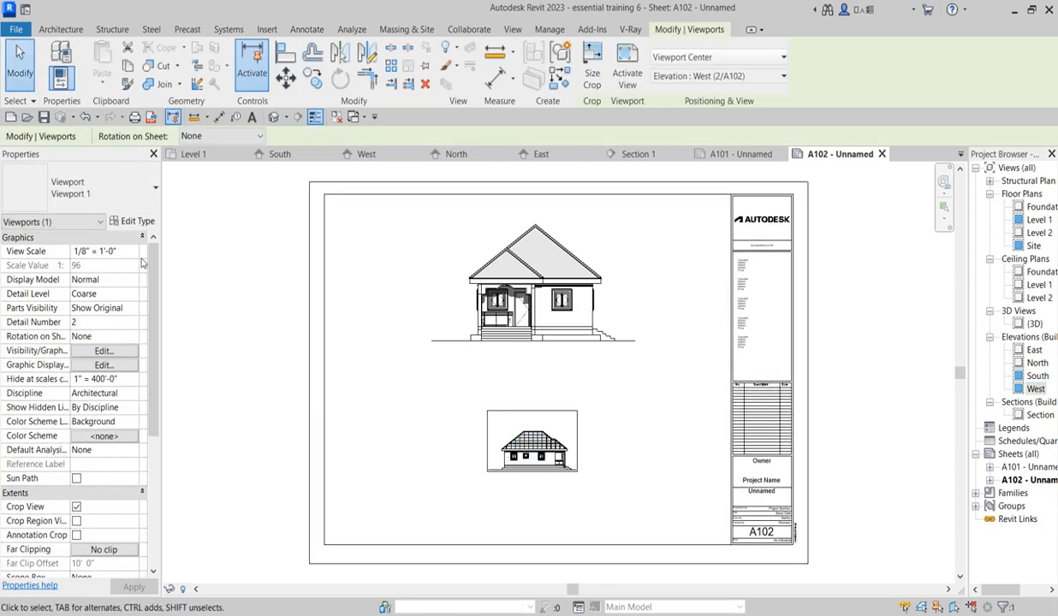
click(133, 253)
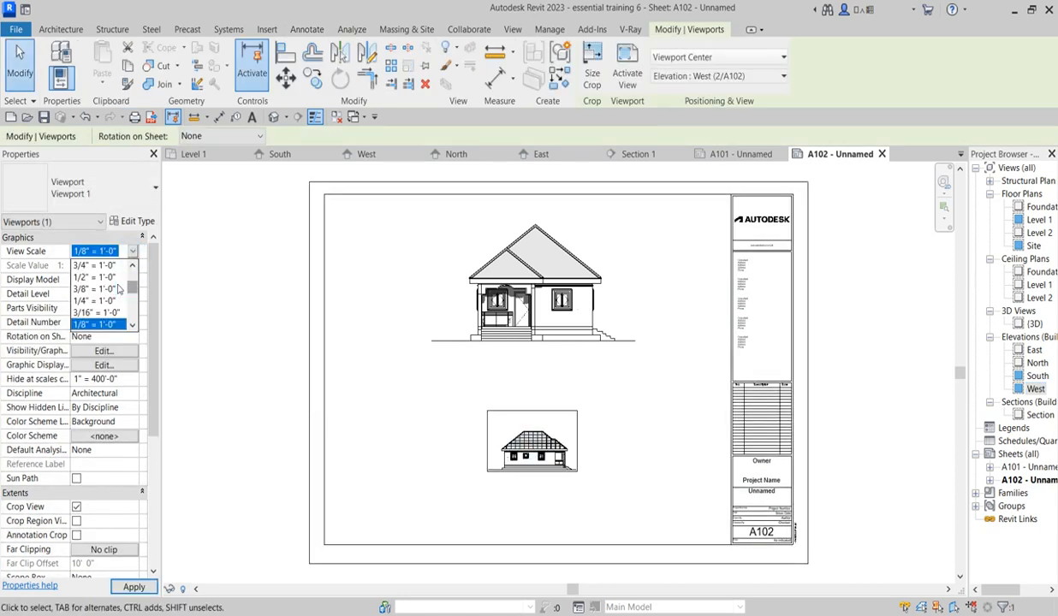
click(105, 289)
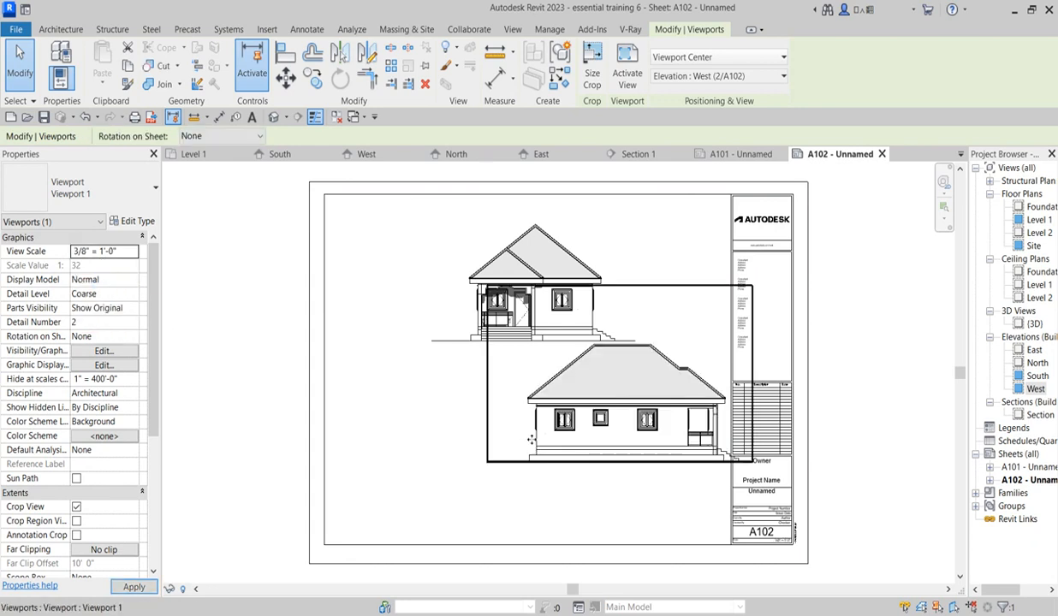
Reposition the West elevation viewport in the lower half of the sheet and nudge it into line beneath the South elevation
mouse_move(660, 398)
mouse_down()
mouse_move(566, 466)
mouse_move(577, 467)
mouse_move(550, 452)
mouse_move(550, 440)
mouse_up()
click(881, 385)
scroll(588, 437, up, 1)
scroll(589, 436, up, 1)
click(576, 448)
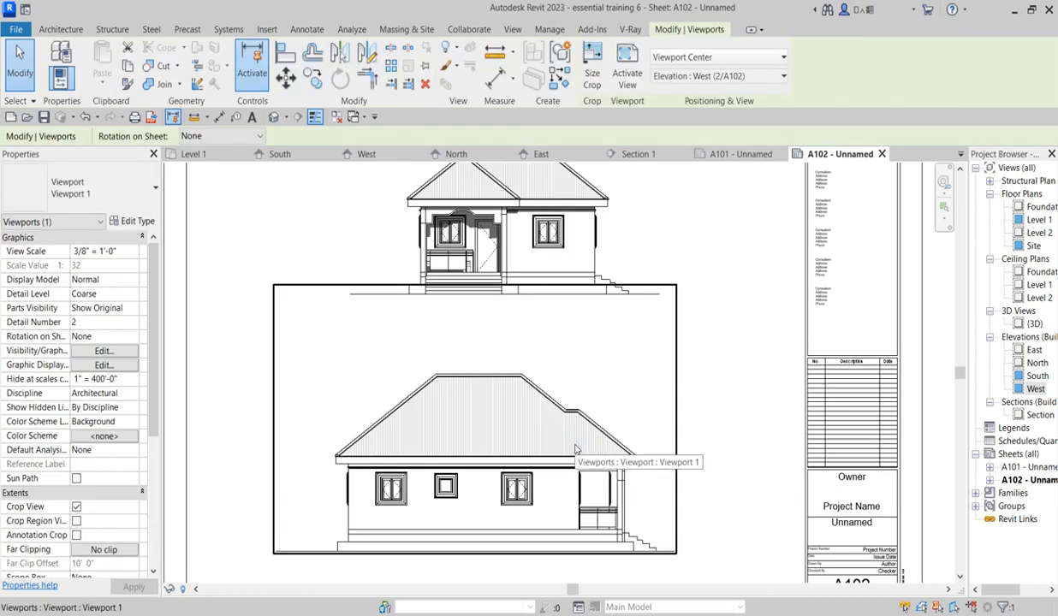
key(Up)
key(Right)
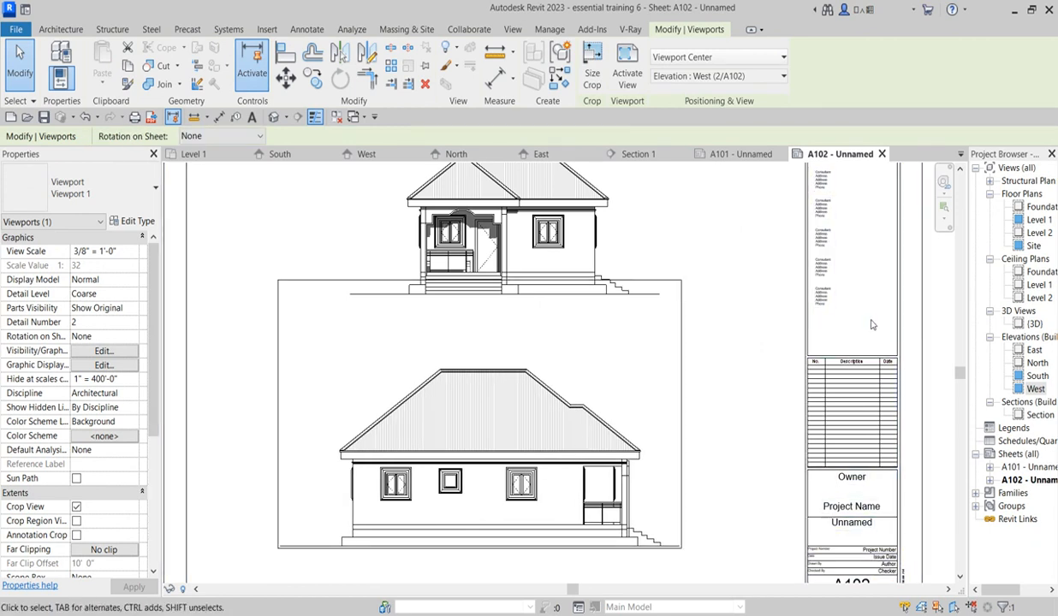
click(737, 259)
scroll(737, 259, down, 2)
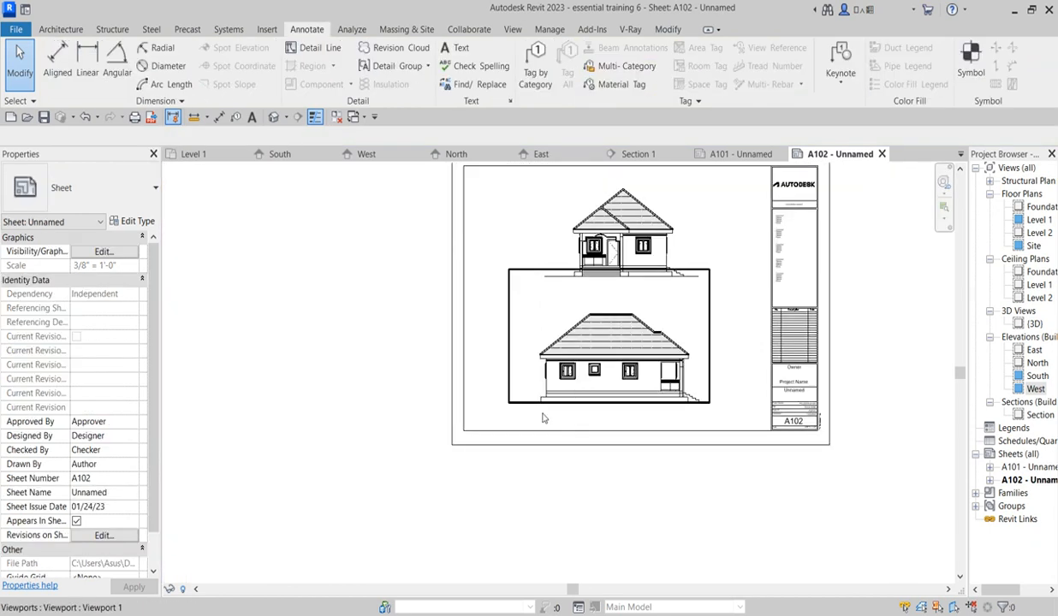
click(605, 378)
key(Right)
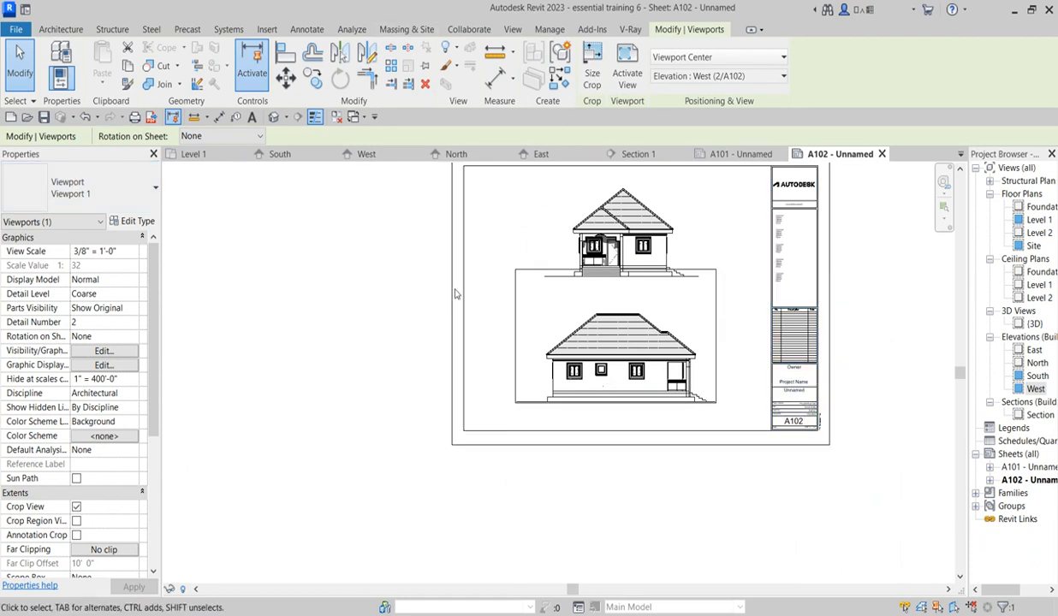
click(196, 242)
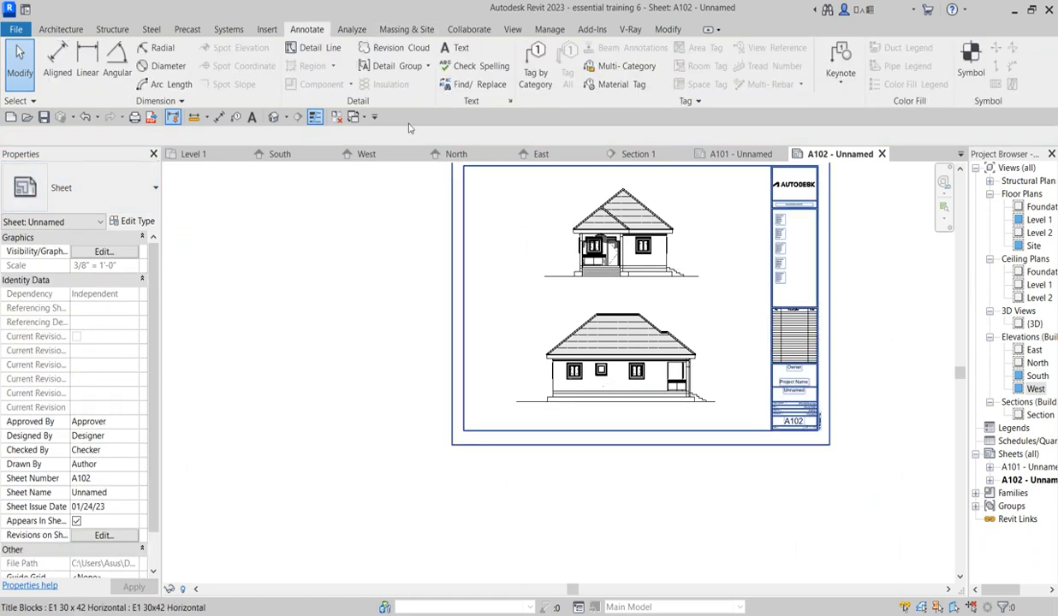
Draw two horizontal detail lines across the sheet frame, one along the ground line of each elevation, each about 2'-10 3/8" long
click(312, 48)
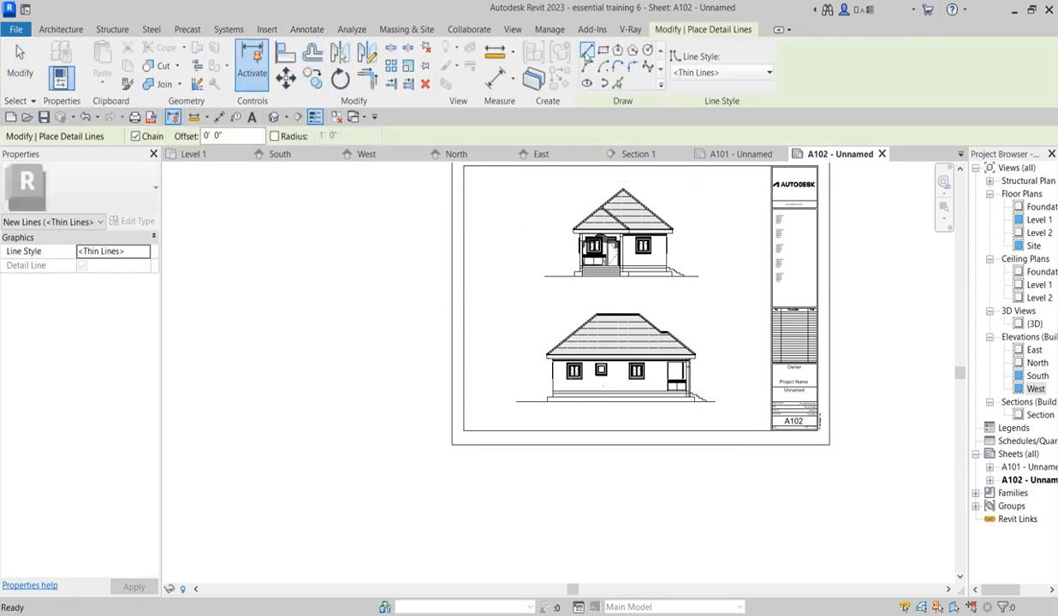
click(463, 276)
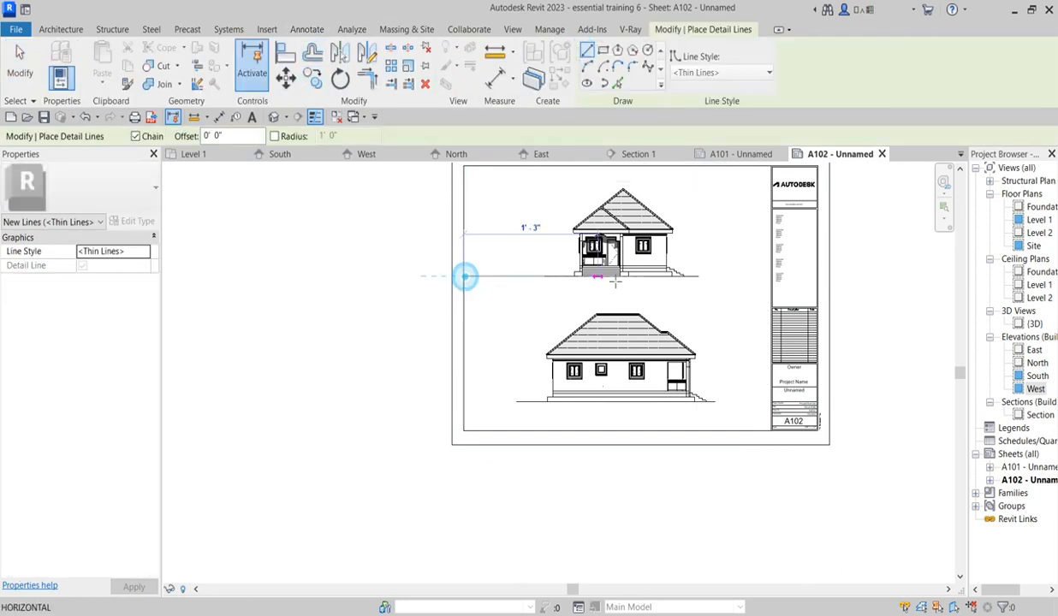
click(770, 275)
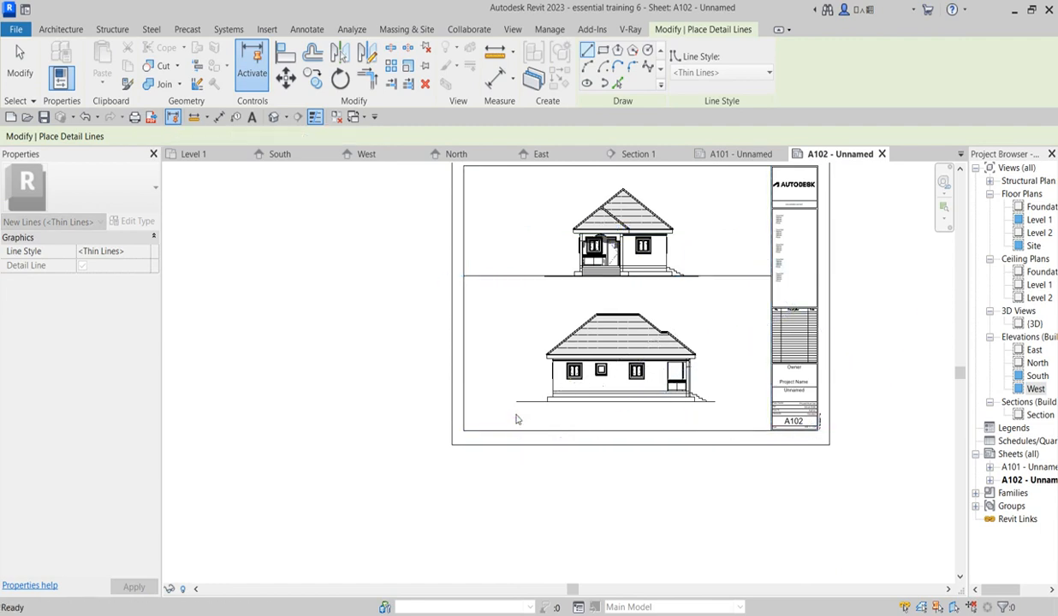
key(Escape)
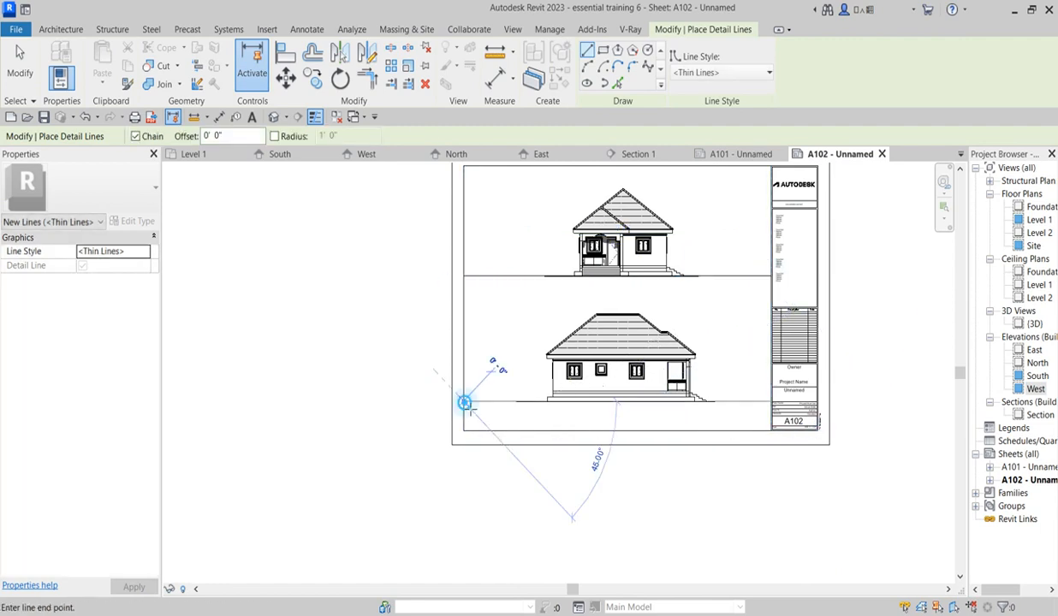
click(467, 406)
click(759, 401)
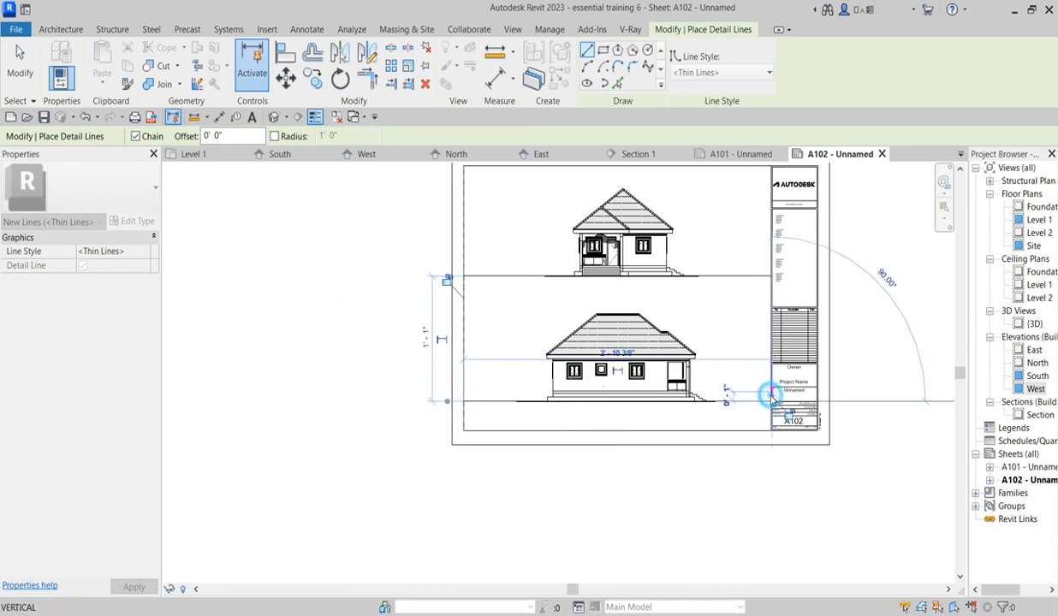
key(Escape)
key(Escape)
Override the graphics of both ground detail lines by element, setting their projection line weight to 7
click(738, 404)
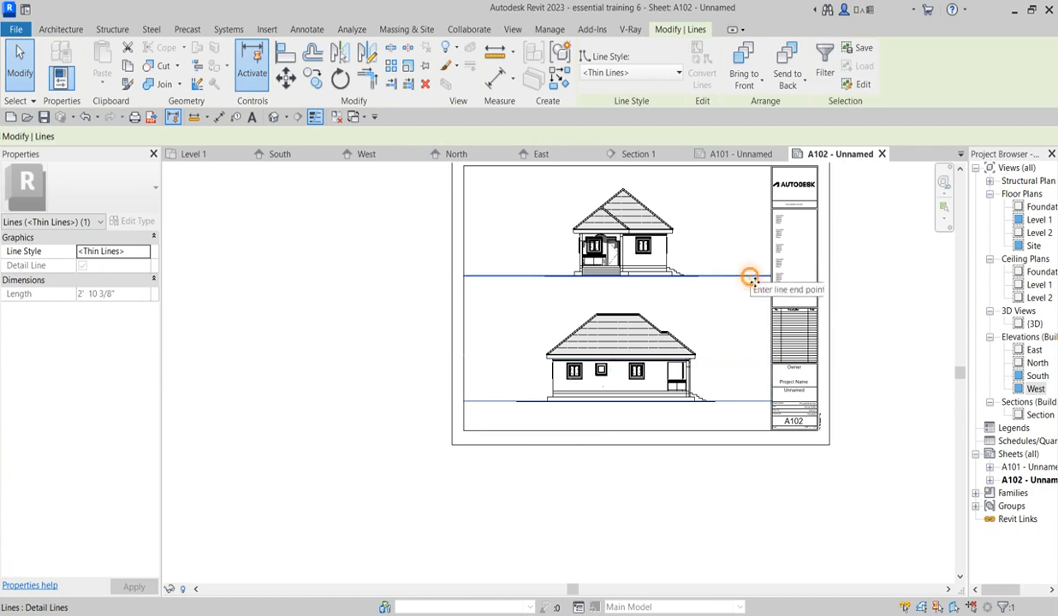
ctrl+click(750, 278)
right_click(750, 278)
mouse_move(847, 370)
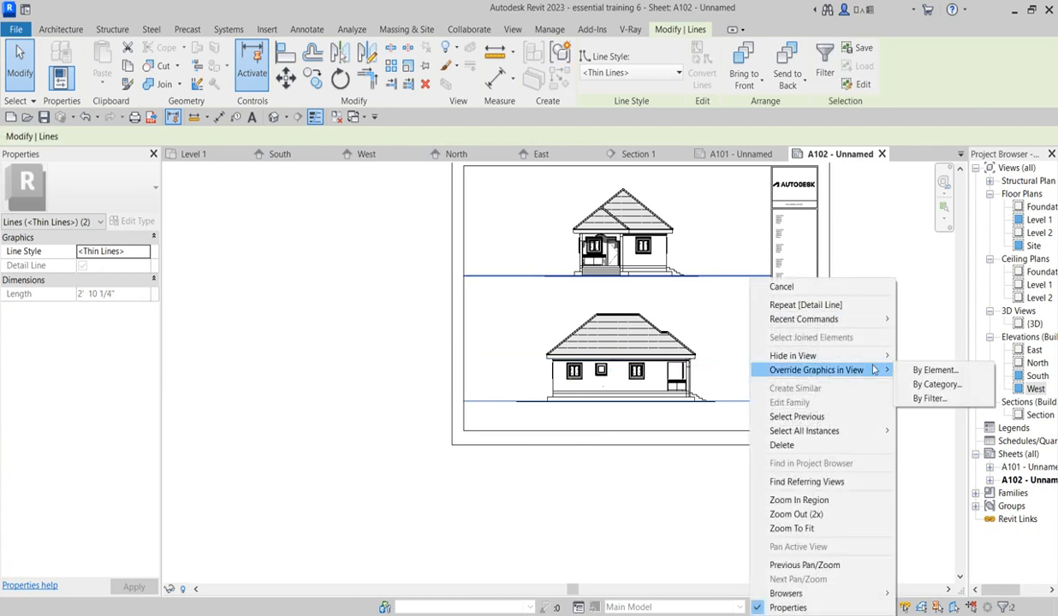
click(933, 369)
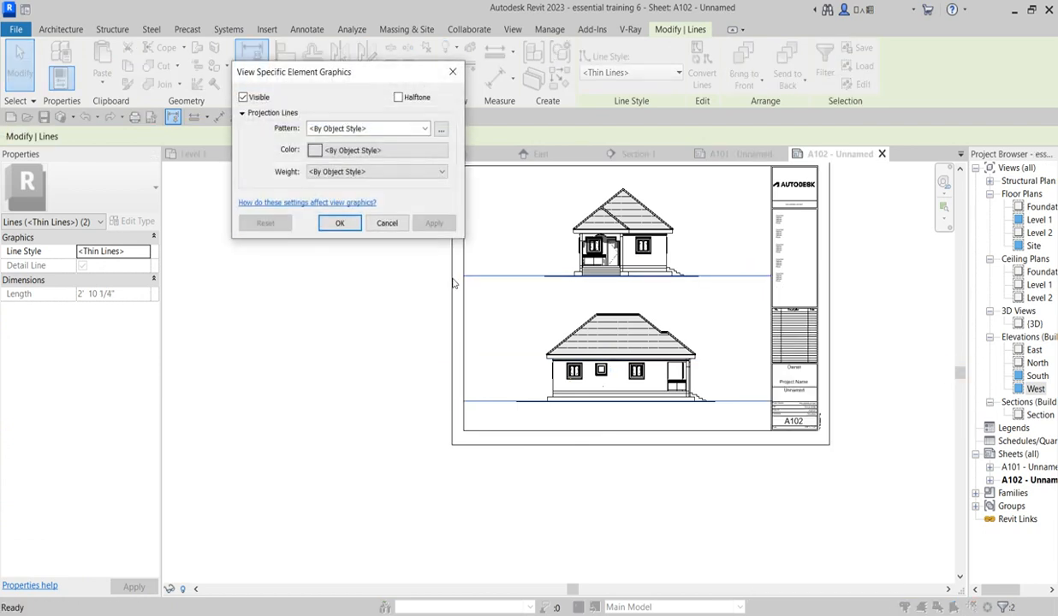
click(432, 172)
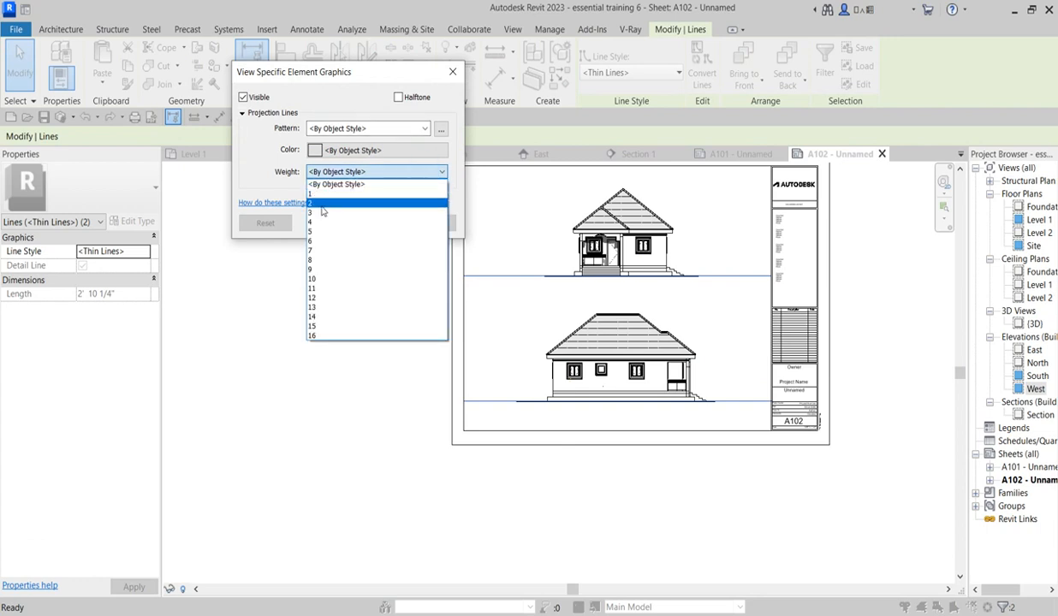
click(317, 250)
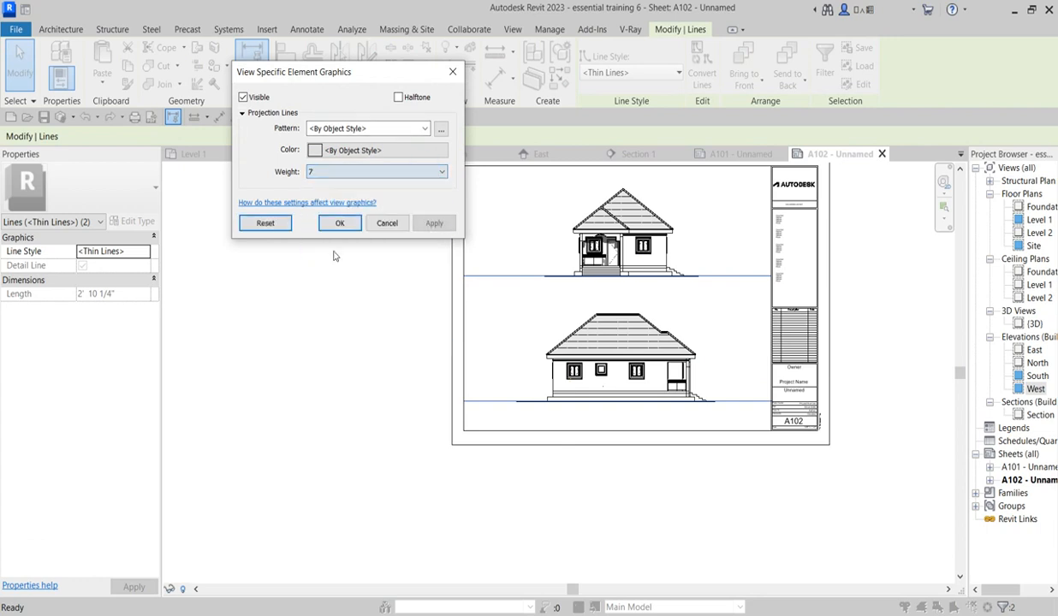
click(342, 224)
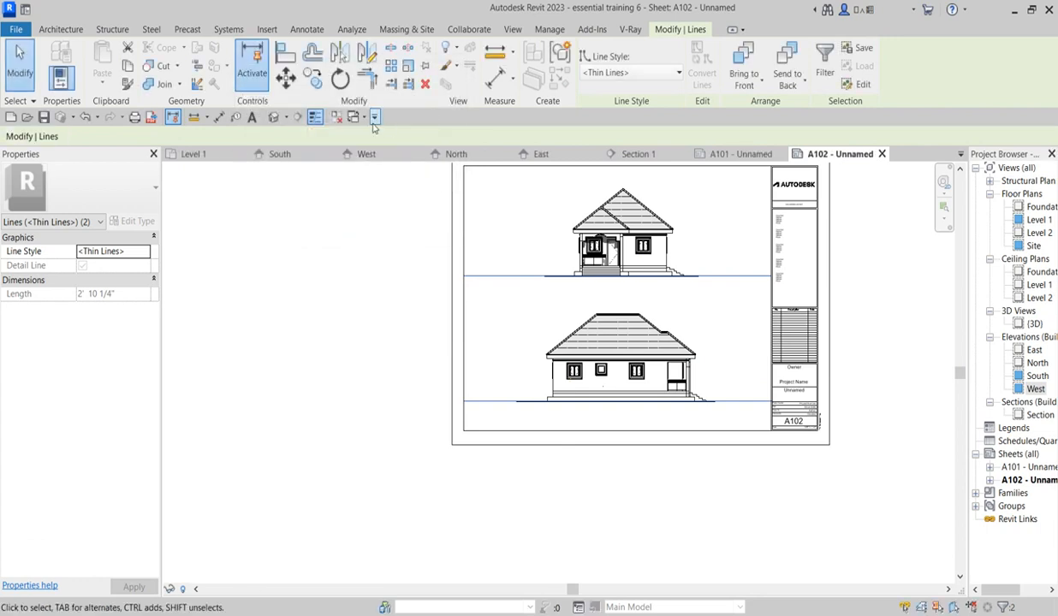
click(360, 276)
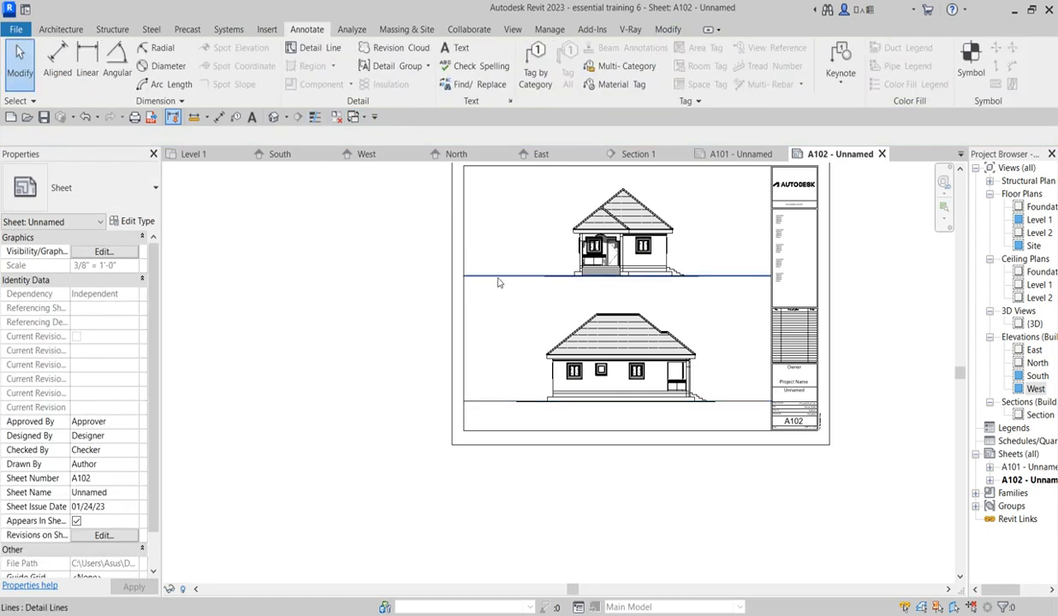
Turn off the Thin Lines display and examine the ground lines' weight on the sheet
scroll(496, 279, up, 2)
scroll(535, 302, up, 2)
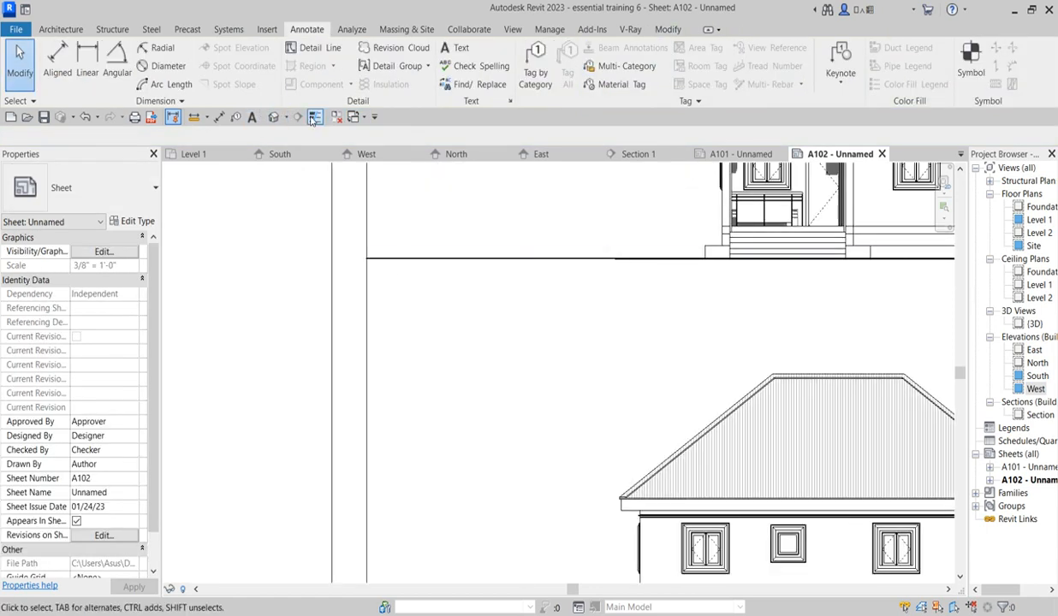
scroll(541, 274, up, 4)
scroll(541, 263, down, 1)
click(541, 256)
click(317, 118)
scroll(431, 343, down, 4)
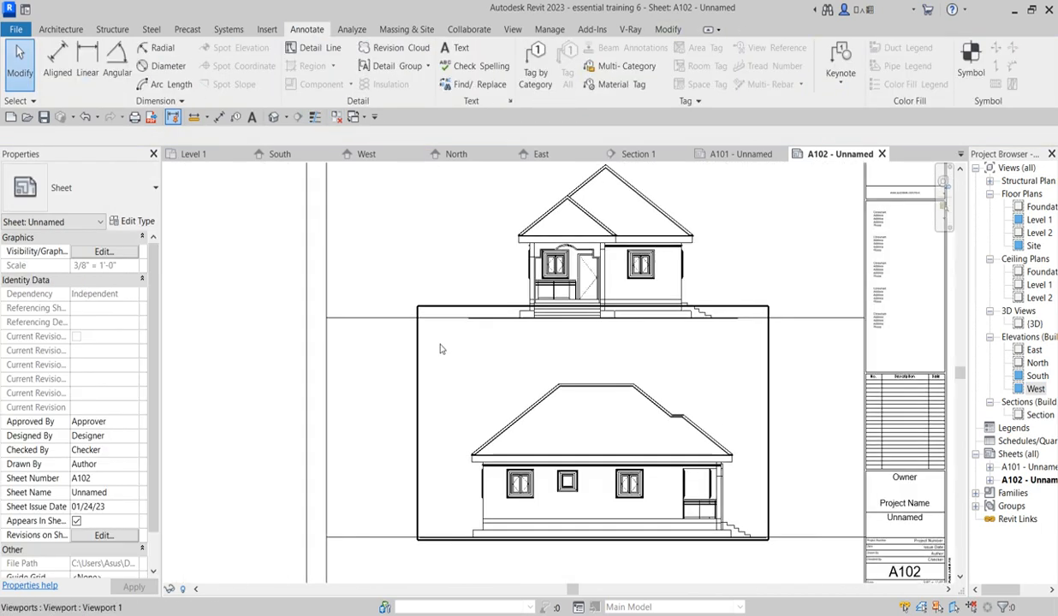
scroll(438, 346, down, 1)
click(712, 262)
scroll(622, 341, down, 2)
scroll(594, 289, up, 2)
Activate the South elevation view on the sheet, set its visual style to Shaded and return to the sheet
double_click(592, 286)
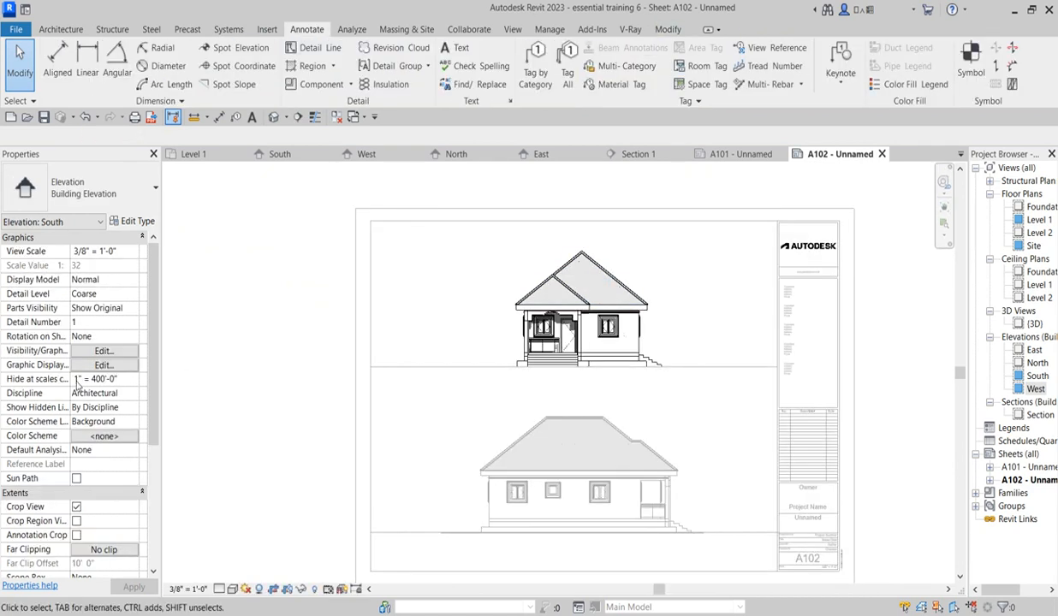
click(232, 588)
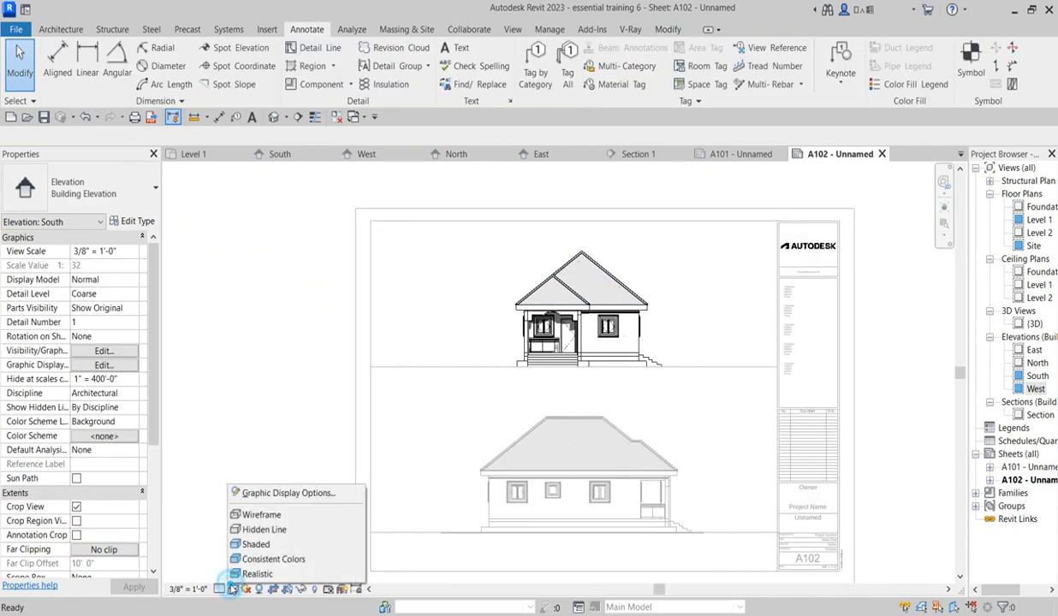
click(257, 545)
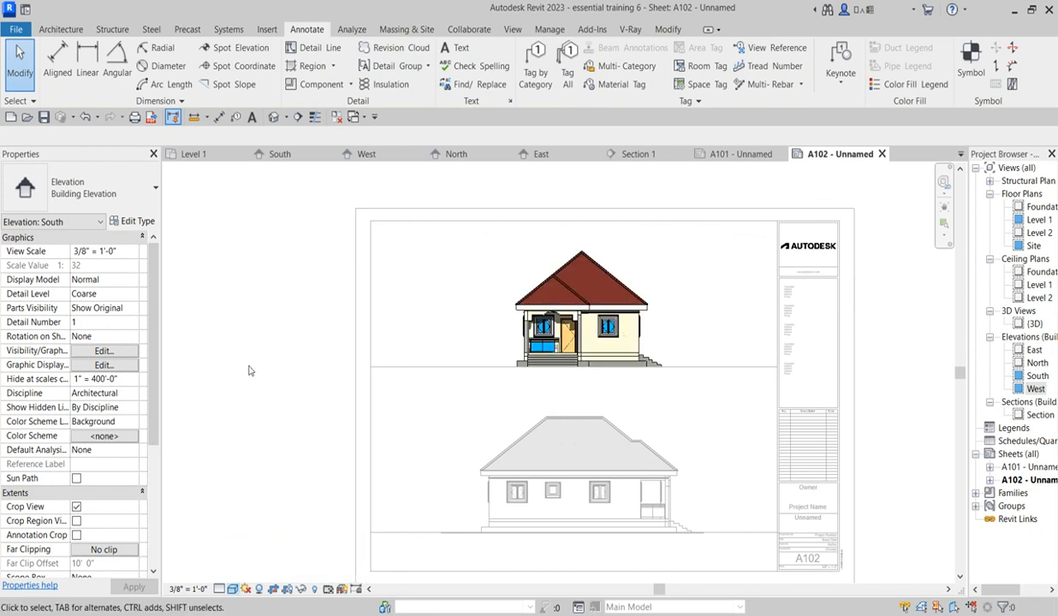
double_click(256, 431)
Activate the West elevation view on the sheet, set its visual style to Shaded and return to the sheet
scroll(468, 430, up, 2)
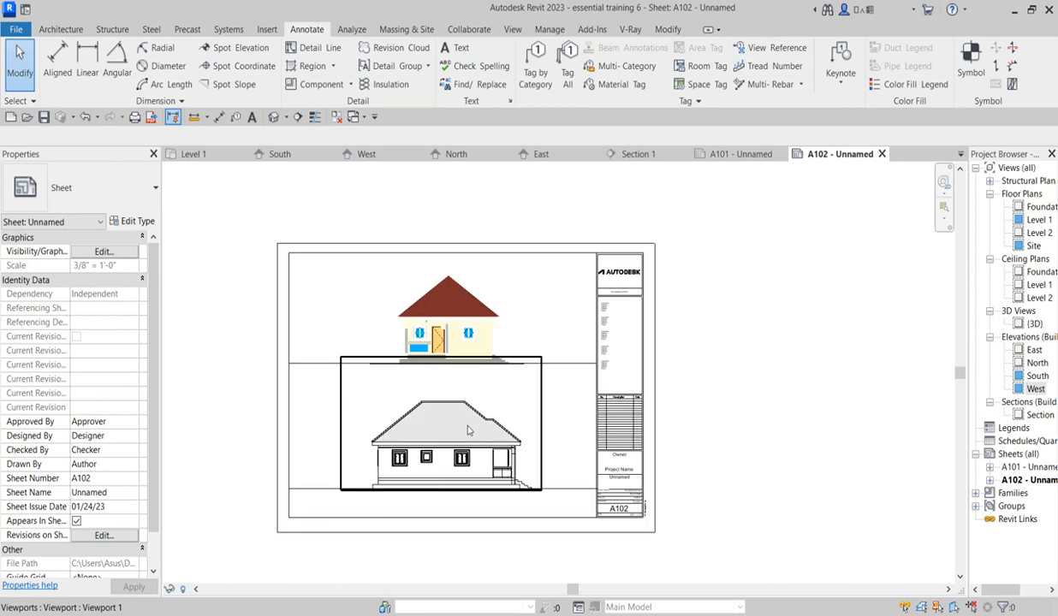
double_click(466, 425)
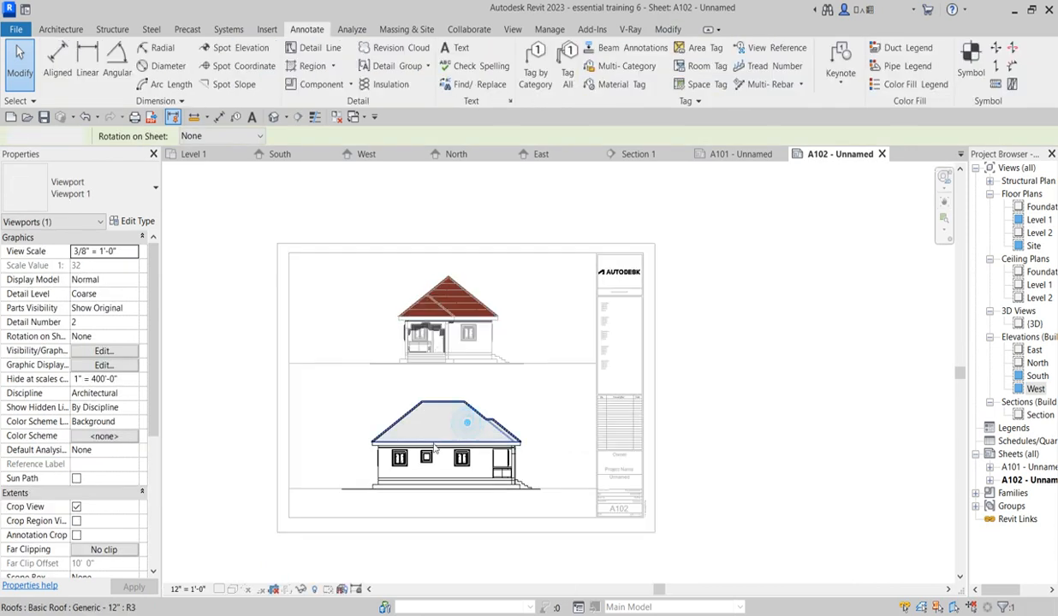
click(232, 591)
click(257, 541)
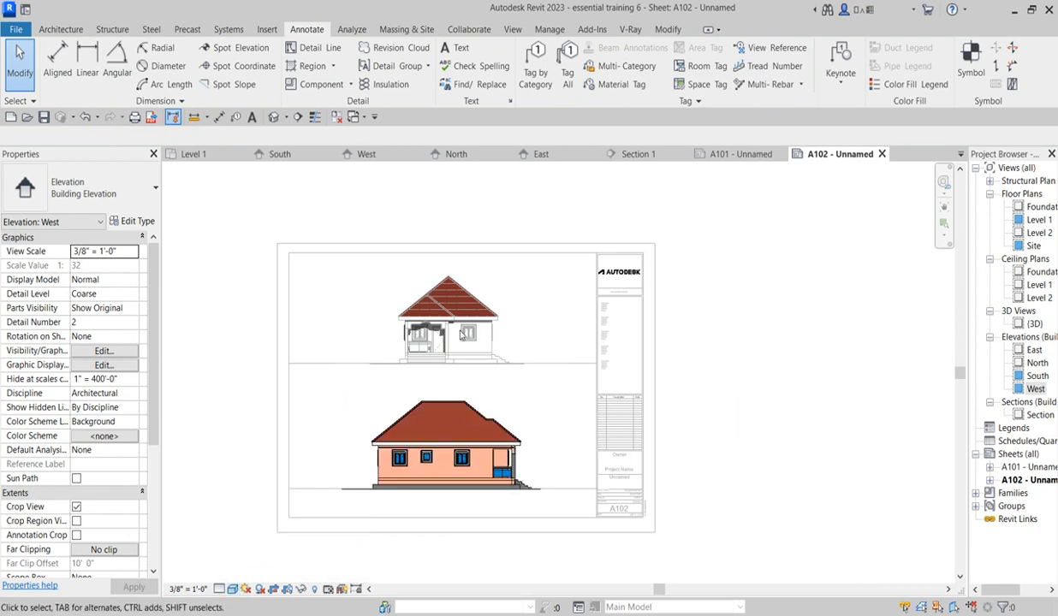
double_click(359, 308)
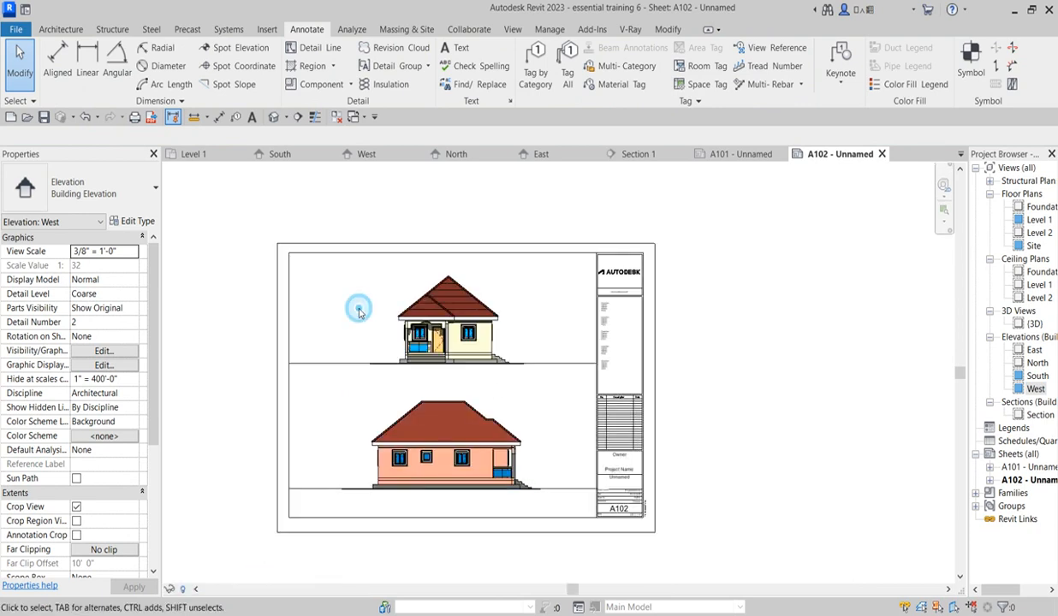
Reactivate the West elevation view on sheet A102, reapply the Shaded visual style and deactivate the view
scroll(557, 336, up, 2)
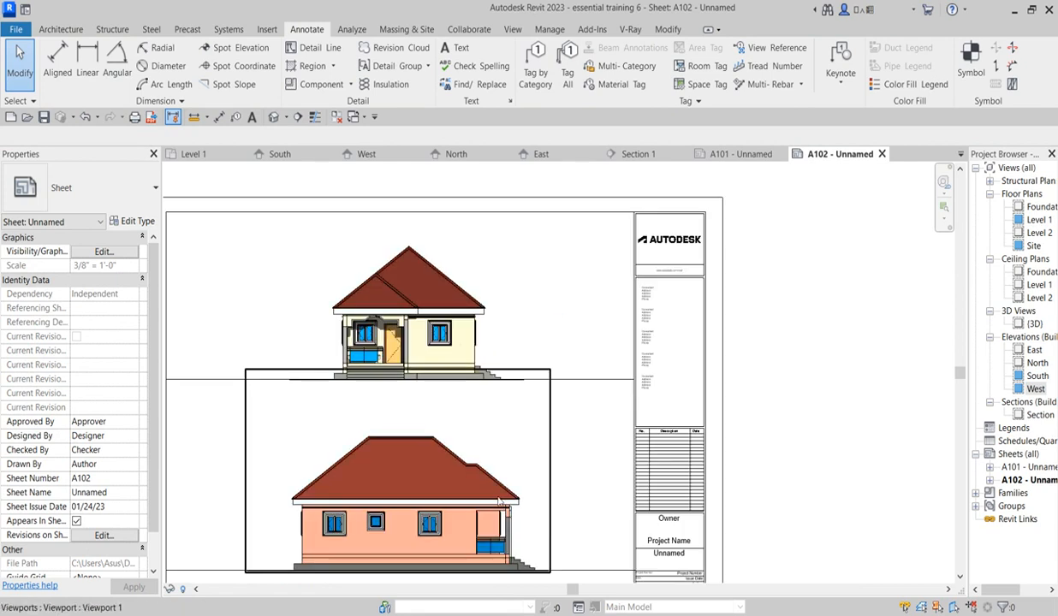
scroll(556, 469, down, 3)
scroll(458, 528, up, 3)
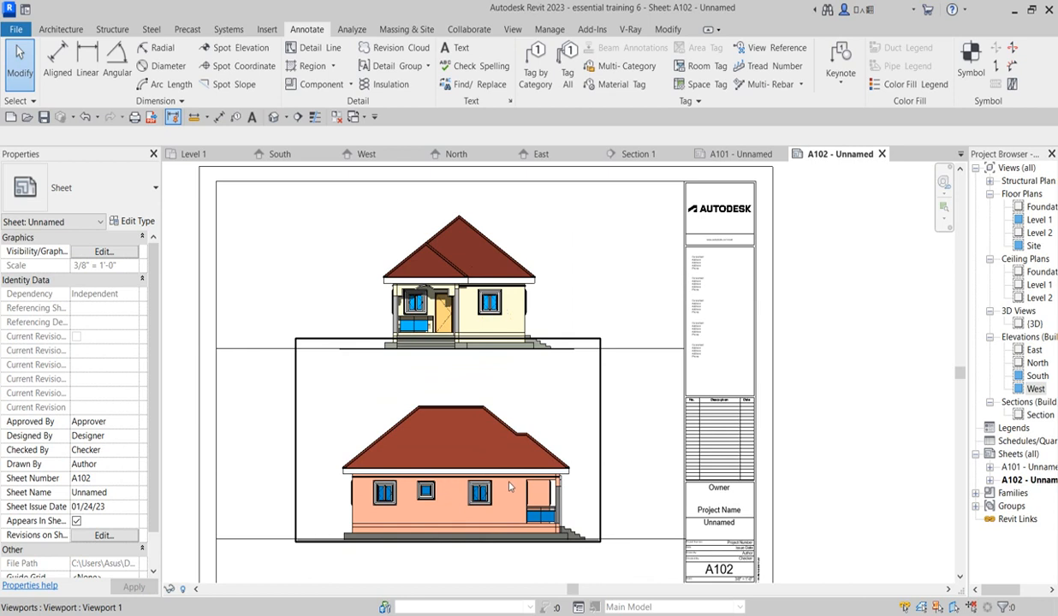
scroll(509, 486, up, 2)
scroll(571, 425, down, 2)
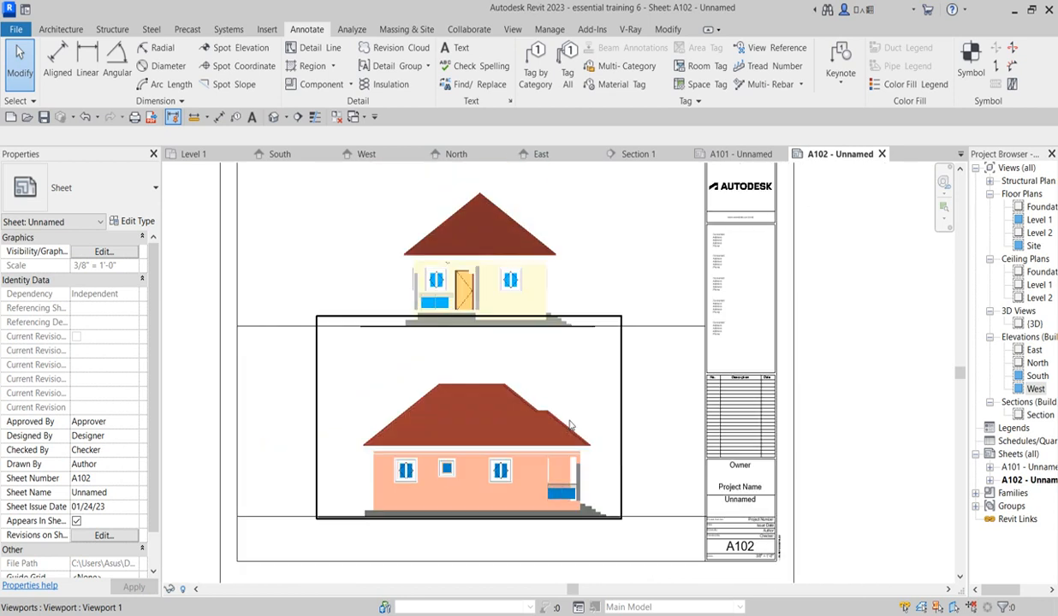
double_click(553, 438)
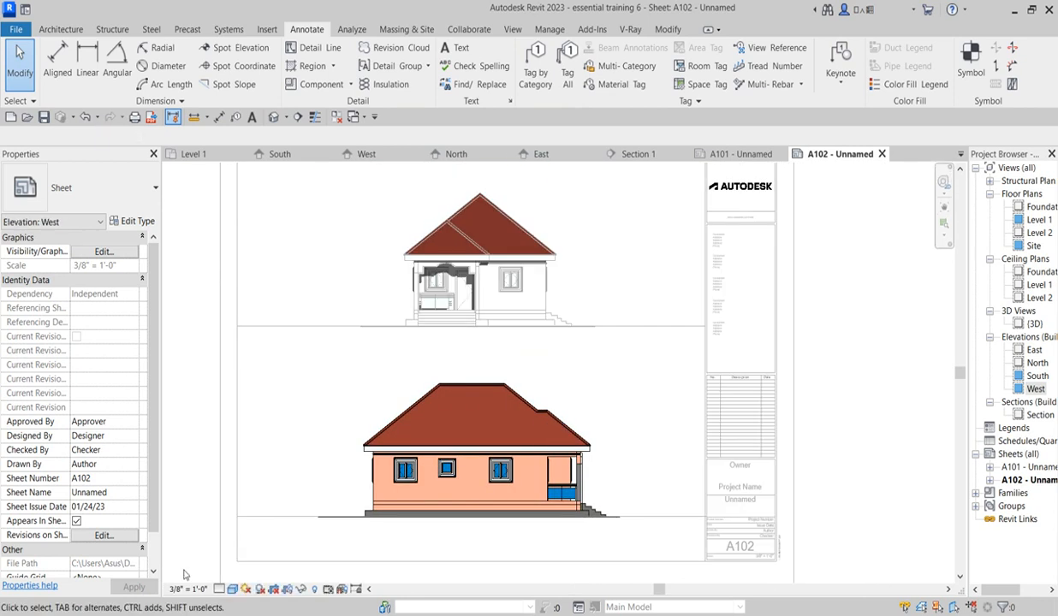
click(229, 591)
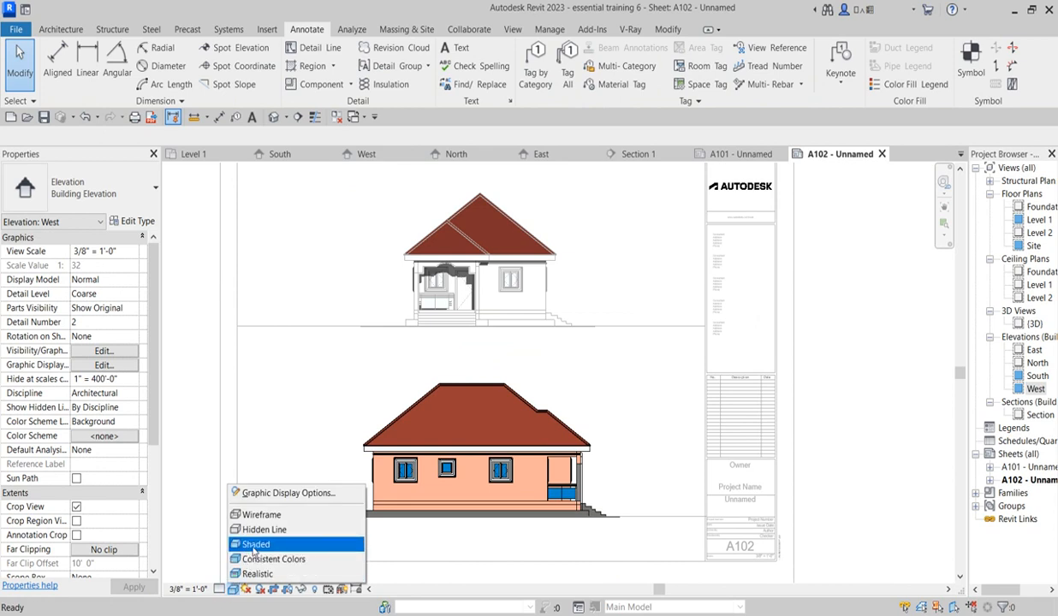
click(253, 542)
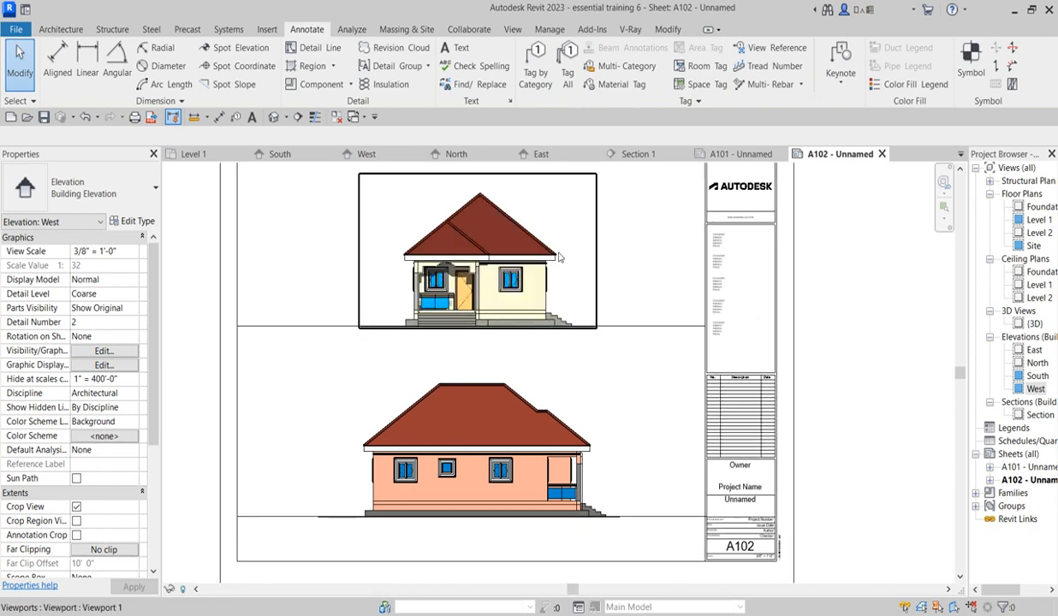
double_click(198, 366)
Examine the shaded South and West elevations and their ground lines up close on sheet A102
scroll(541, 283, up, 5)
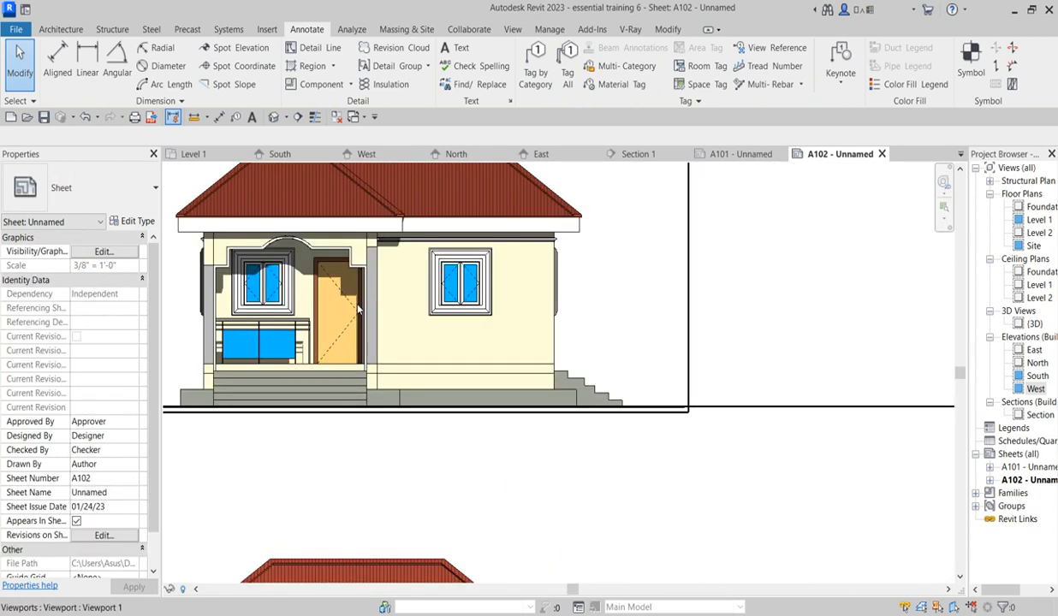
scroll(483, 297, down, 1)
scroll(409, 501, down, 3)
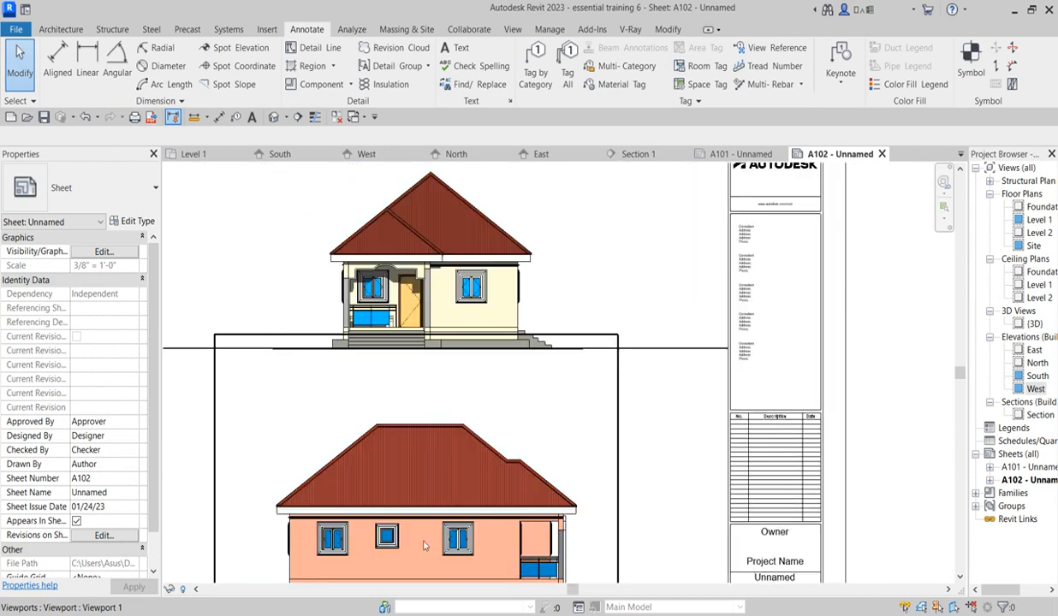
scroll(503, 529, down, 1)
scroll(525, 555, up, 2)
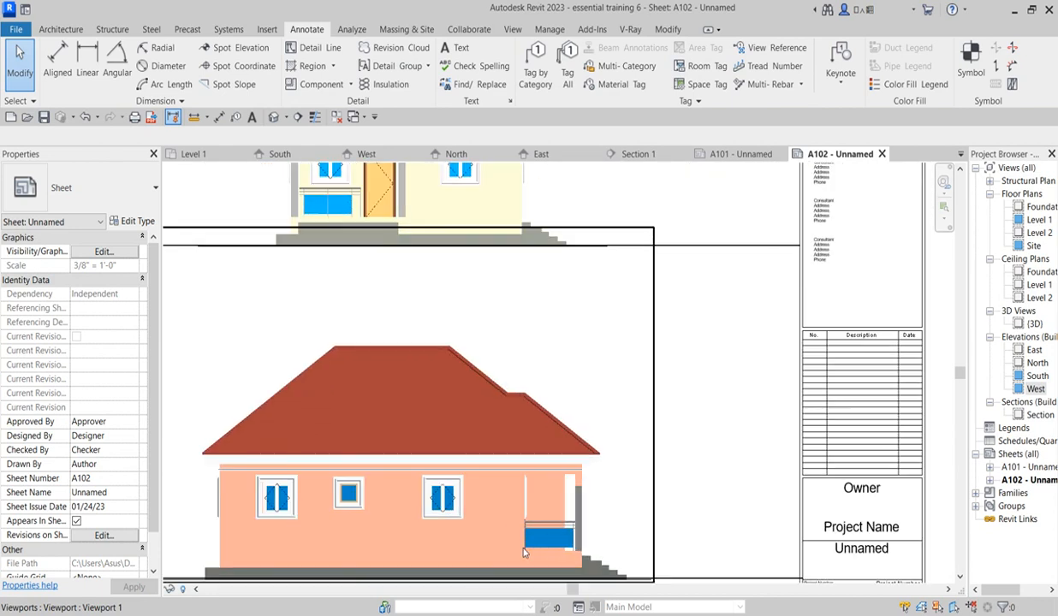
scroll(492, 282, down, 2)
scroll(479, 307, up, 2)
scroll(552, 354, down, 5)
scroll(532, 414, up, 1)
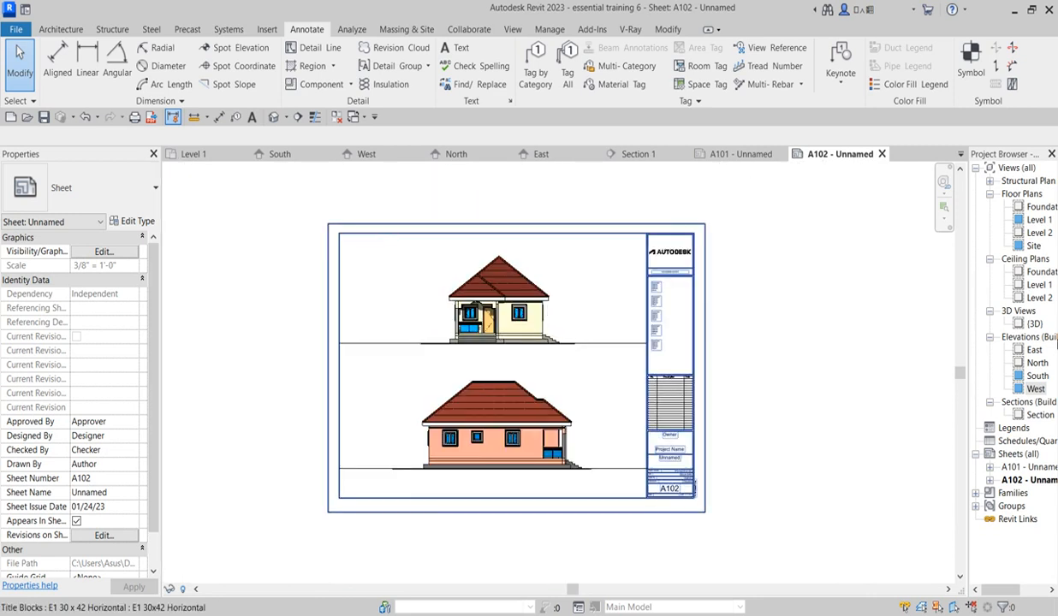
Open the default 3D view and inspect the house's walls, windows, entrance steps and the planter strip around it
click(1033, 325)
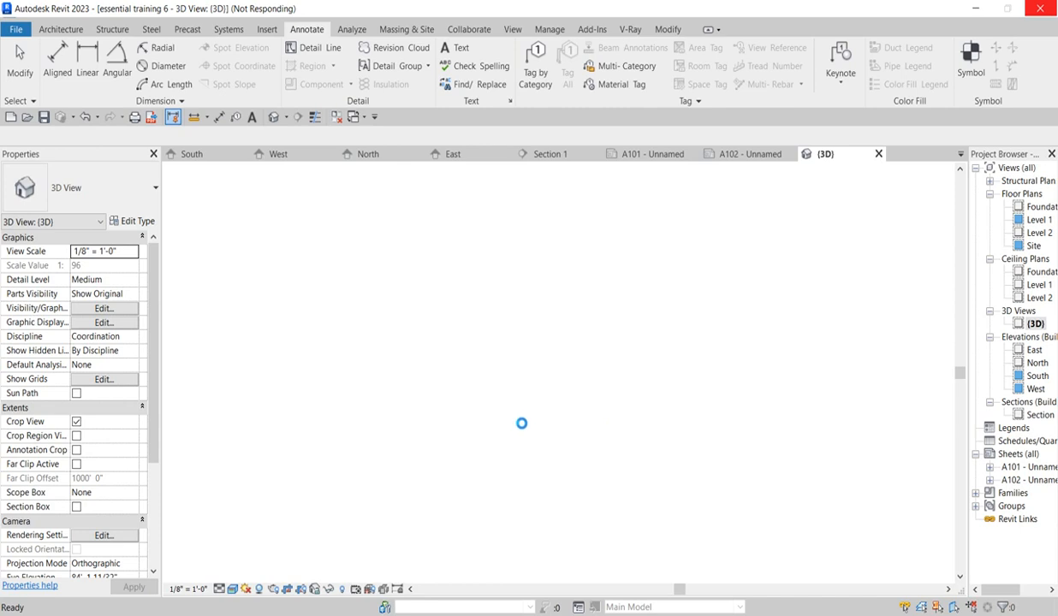
scroll(548, 402, up, 5)
scroll(548, 403, up, 8)
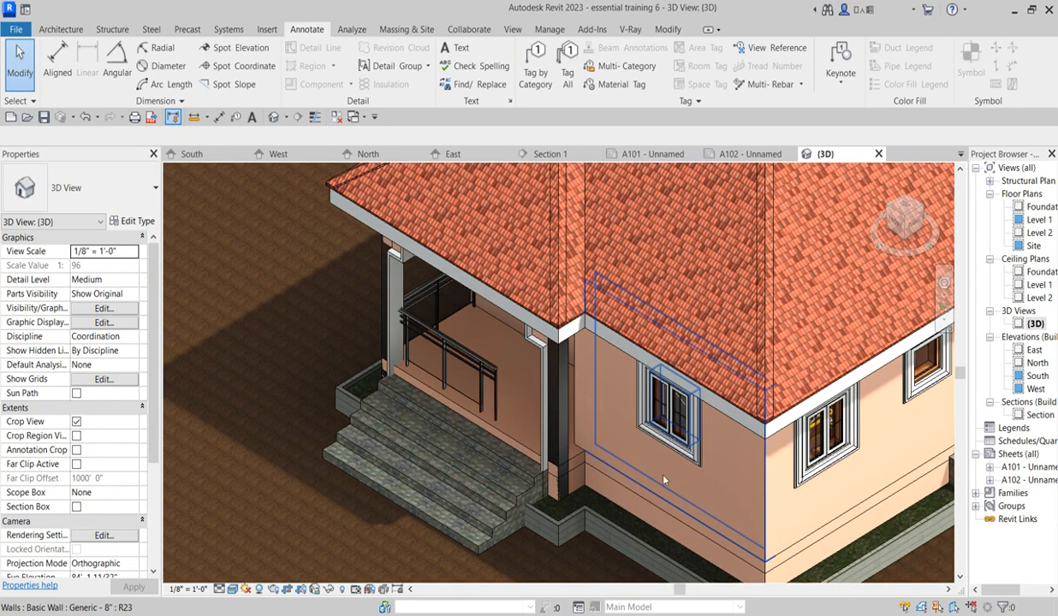
scroll(760, 485, down, 10)
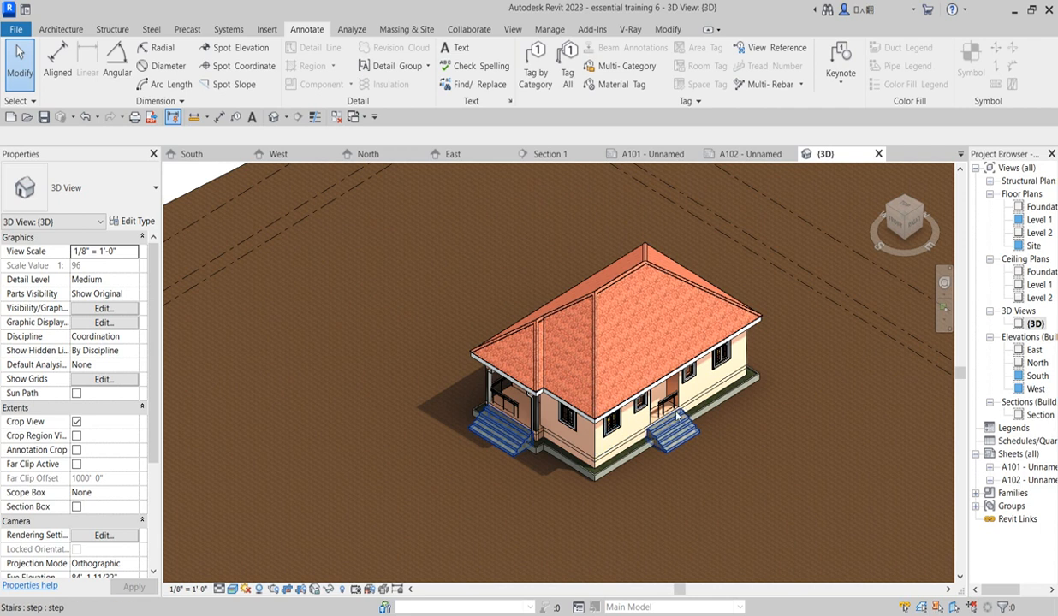
scroll(652, 420, up, 2)
scroll(620, 446, up, 4)
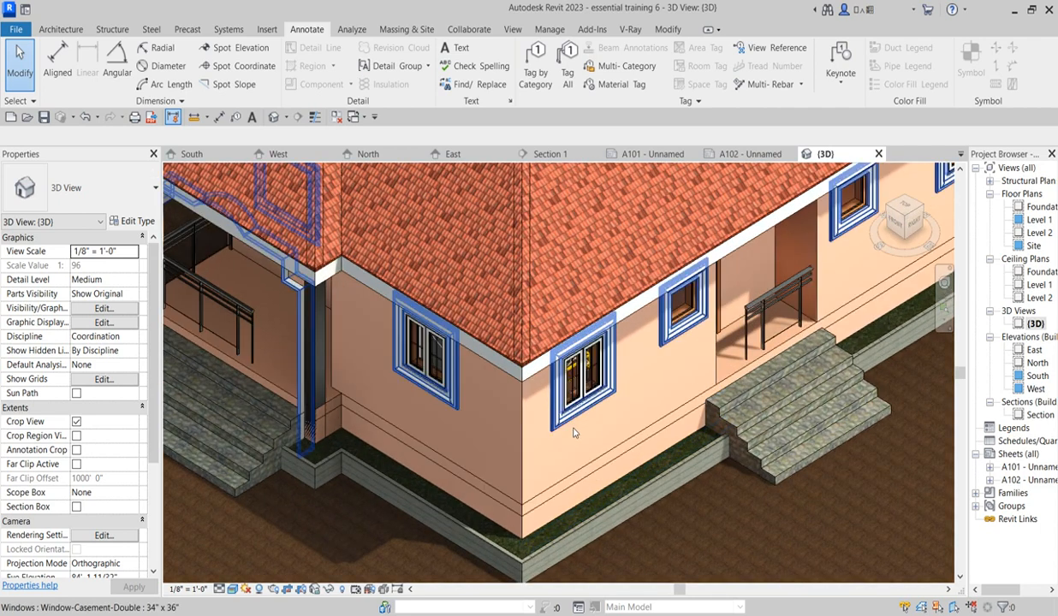
scroll(572, 425, down, 3)
scroll(475, 394, up, 2)
scroll(481, 367, down, 5)
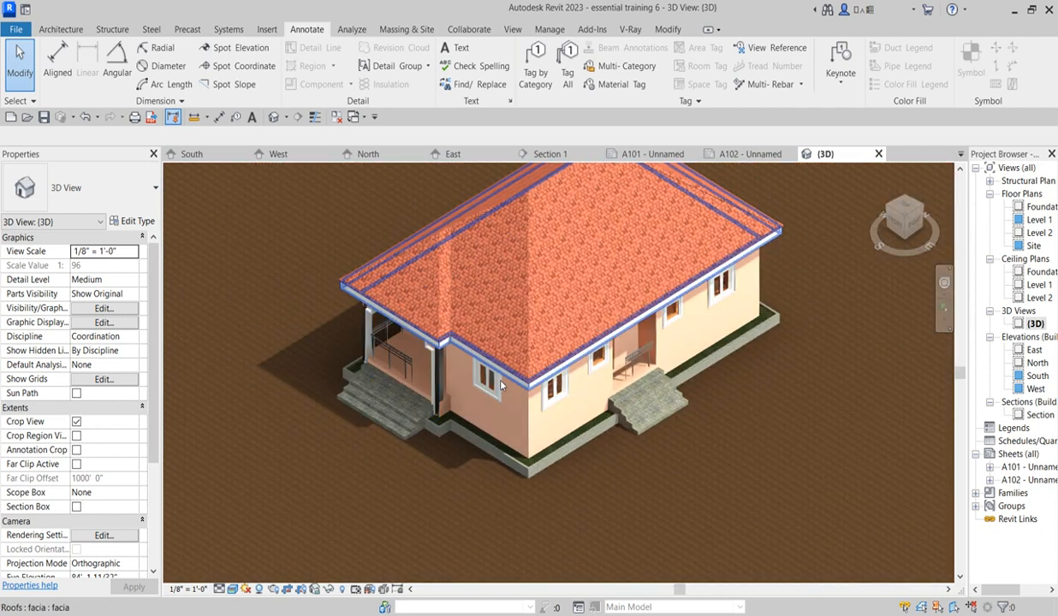
scroll(538, 362, up, 3)
scroll(544, 368, up, 2)
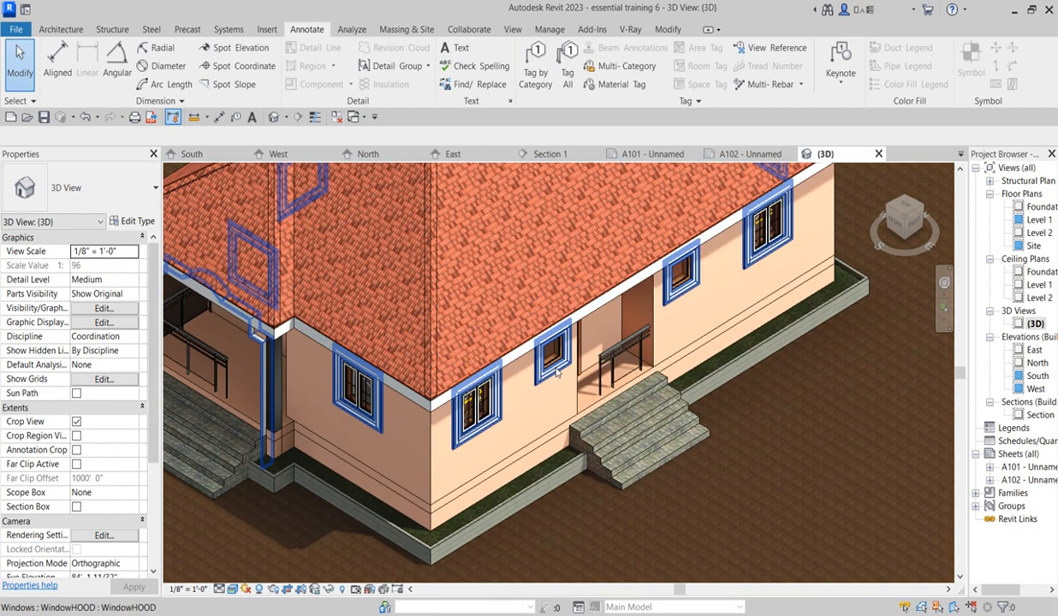
scroll(569, 401, down, 2)
scroll(583, 419, up, 3)
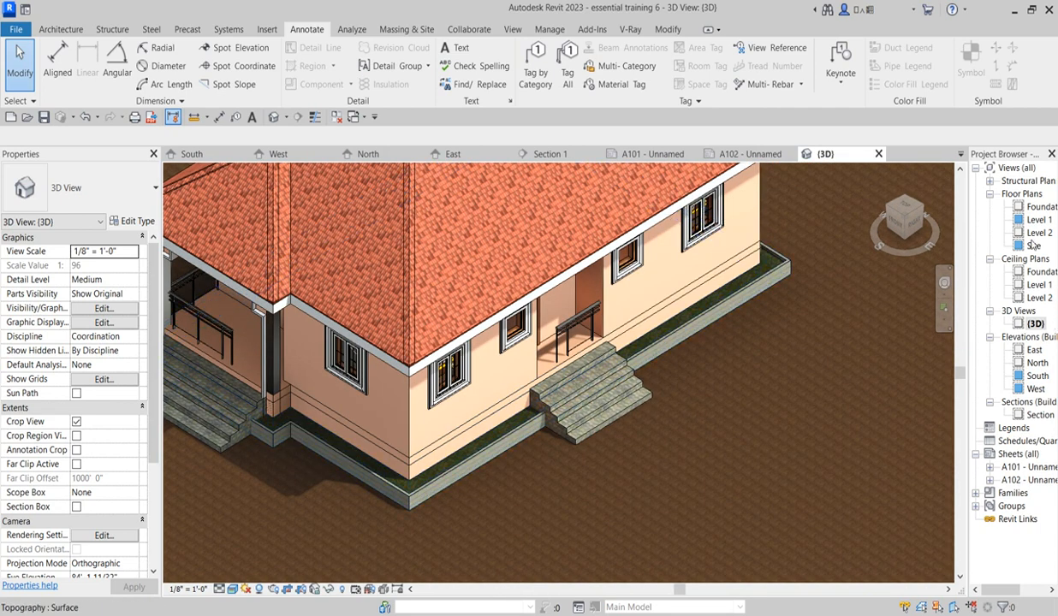
Open the Level 1 floor plan and switch to the Foundation floor plan
double_click(1037, 220)
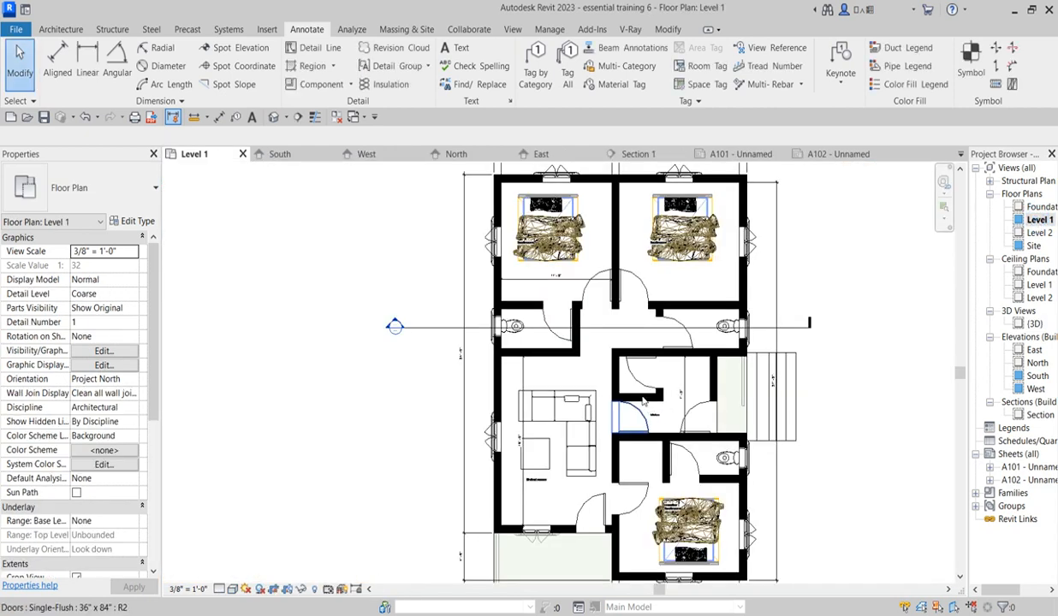
double_click(1039, 207)
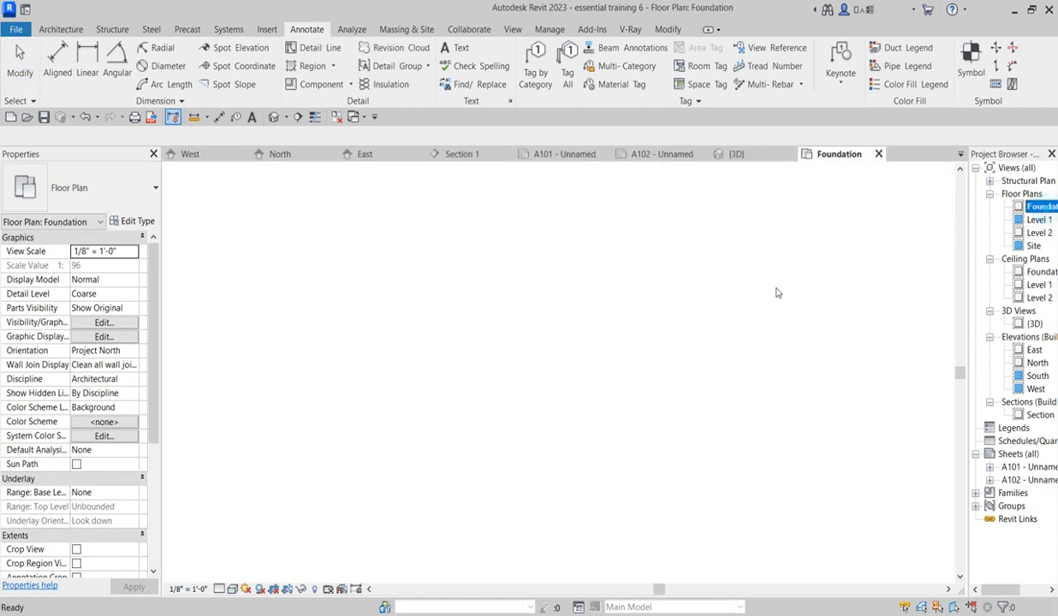
scroll(648, 318, up, 2)
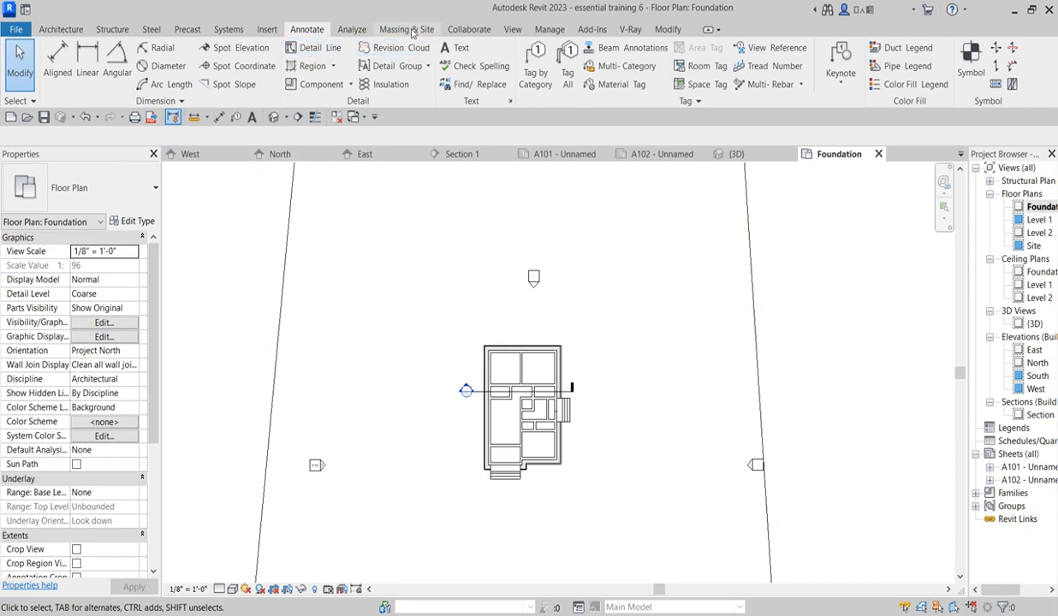
Place an RPC Tree - Deciduous component, type Japanese Maple - 10', on the planter strip just south of the east entrance steps
click(58, 29)
click(162, 57)
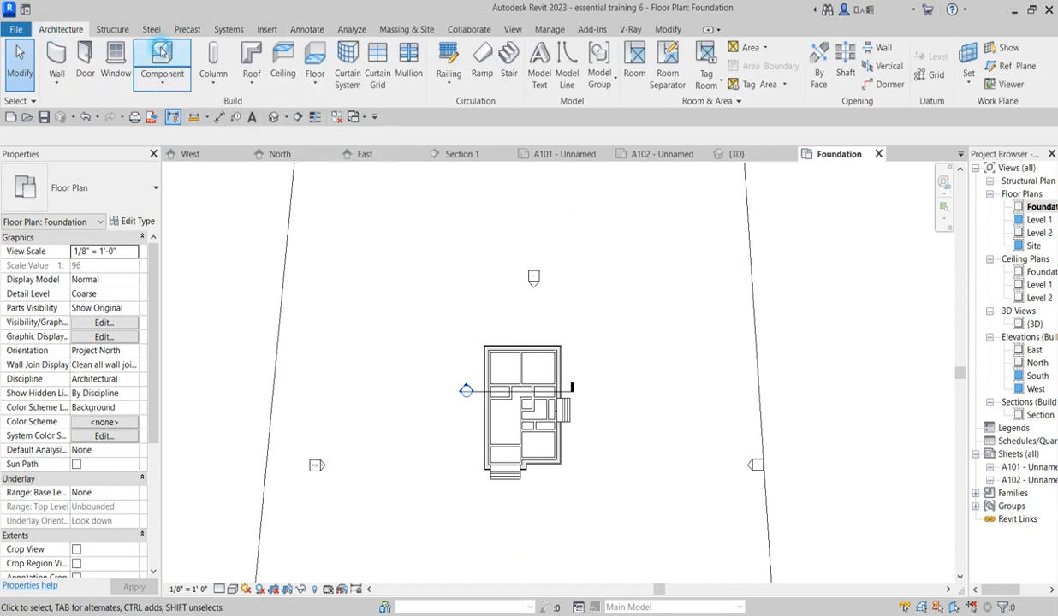
click(118, 187)
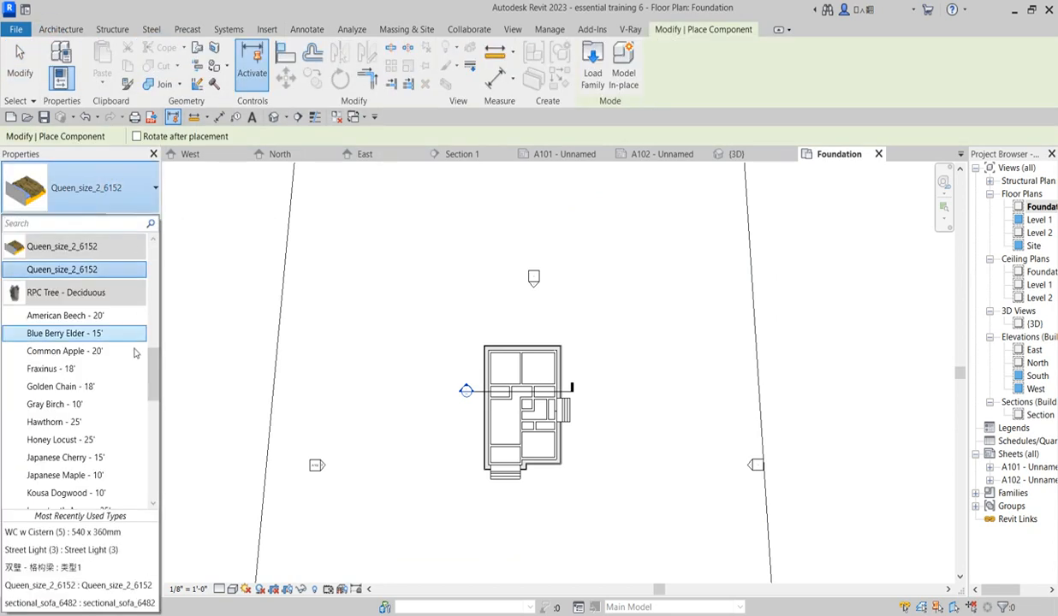
drag(150, 371, 152, 408)
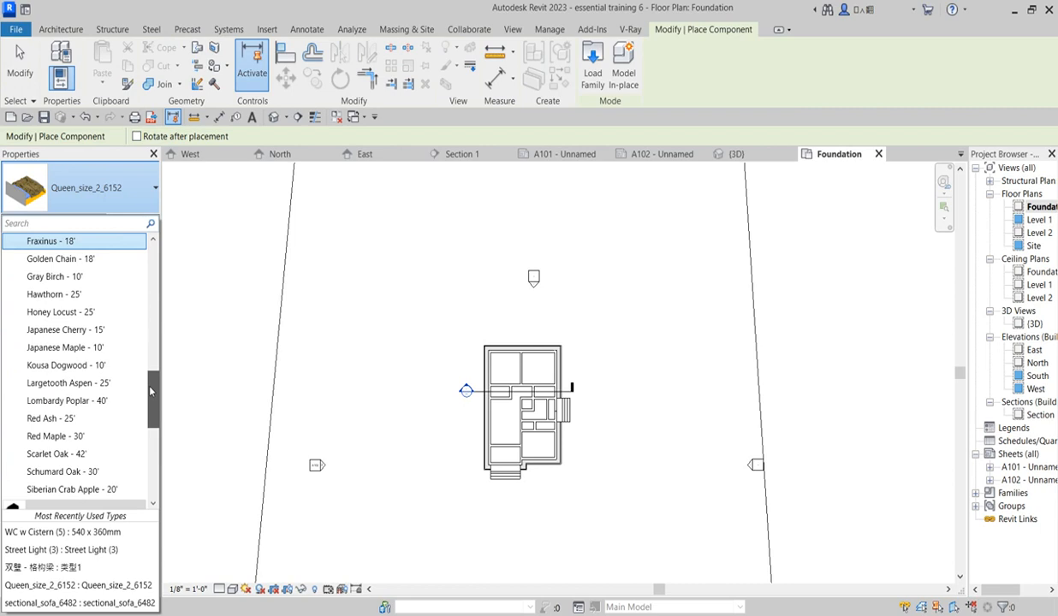
click(88, 351)
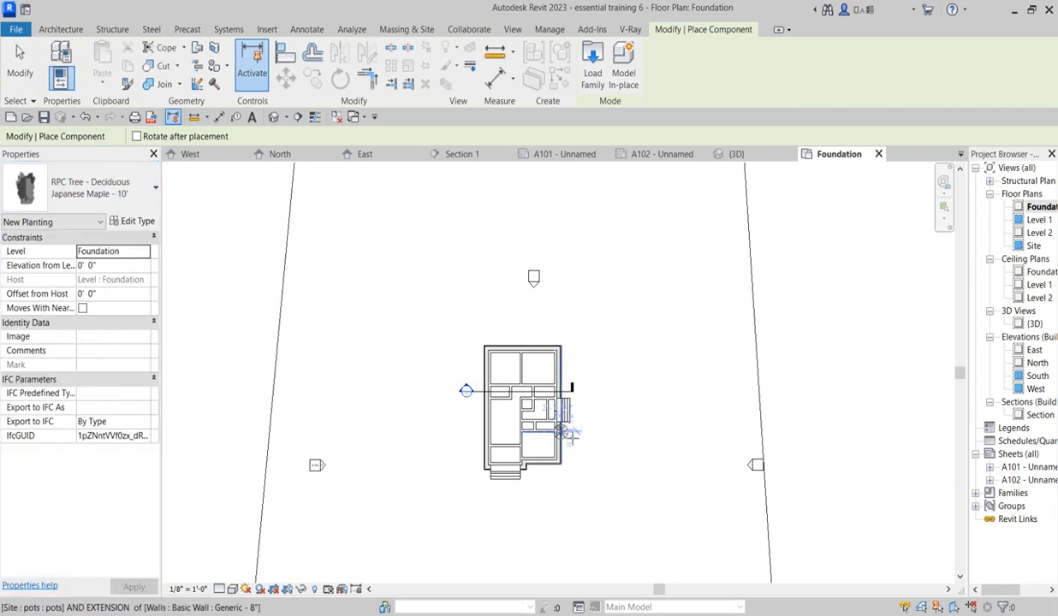
scroll(611, 419, up, 2)
scroll(599, 432, up, 5)
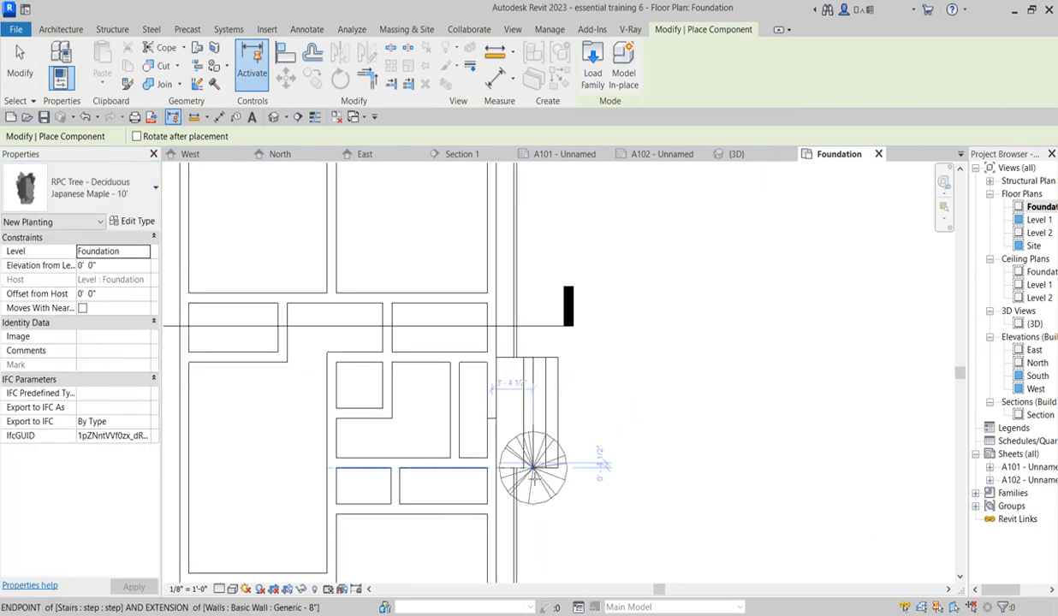
scroll(526, 450, down, 4)
scroll(509, 470, up, 2)
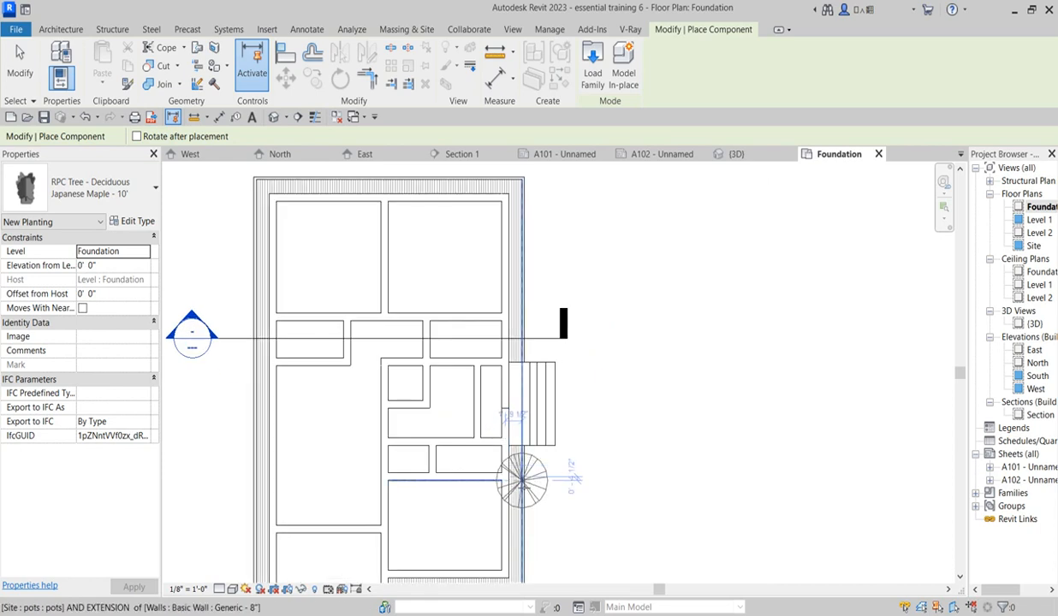
scroll(510, 471, up, 3)
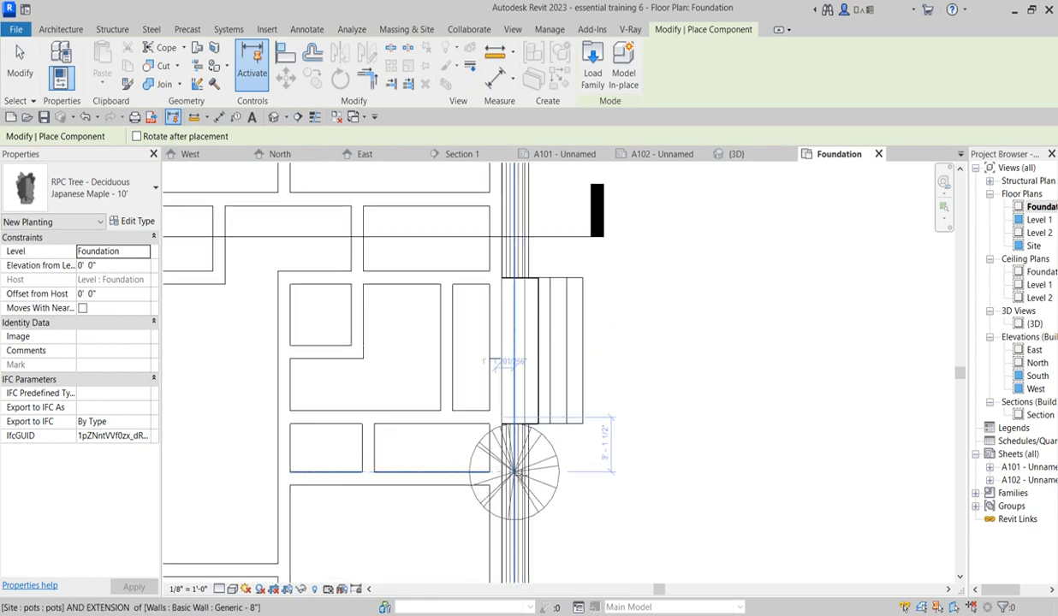
click(513, 469)
Place two more Japanese Maple - 10' trees along the south planter strip, east of the front steps
scroll(565, 360, down, 2)
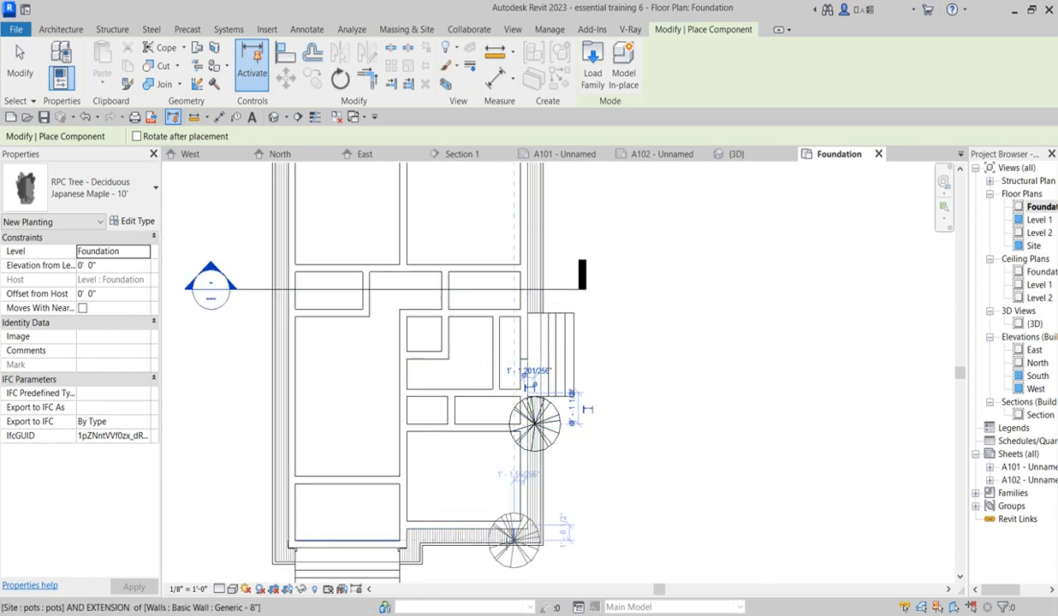
scroll(455, 546, up, 2)
click(415, 535)
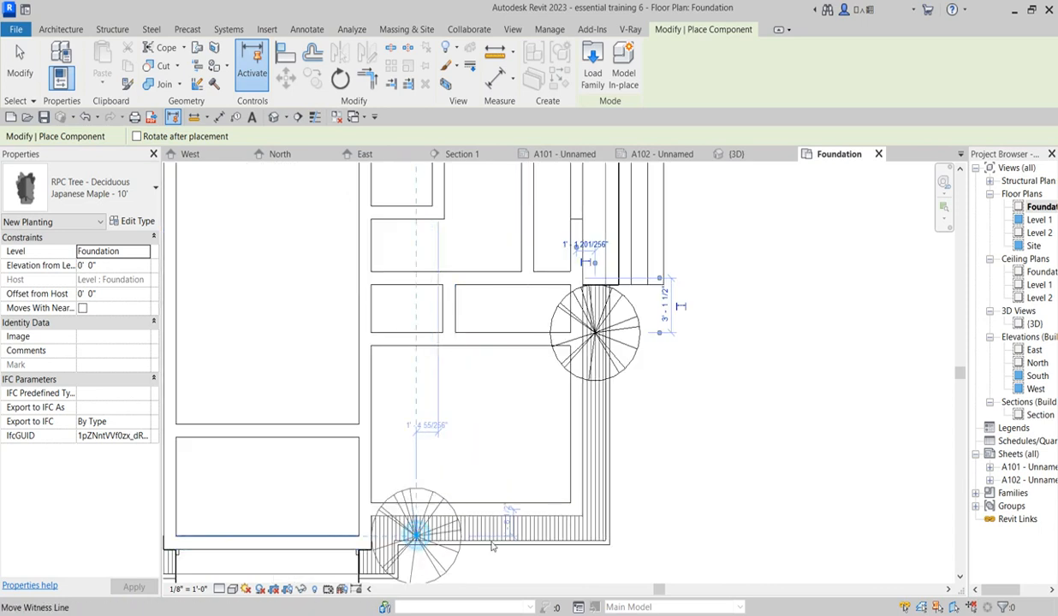
click(542, 532)
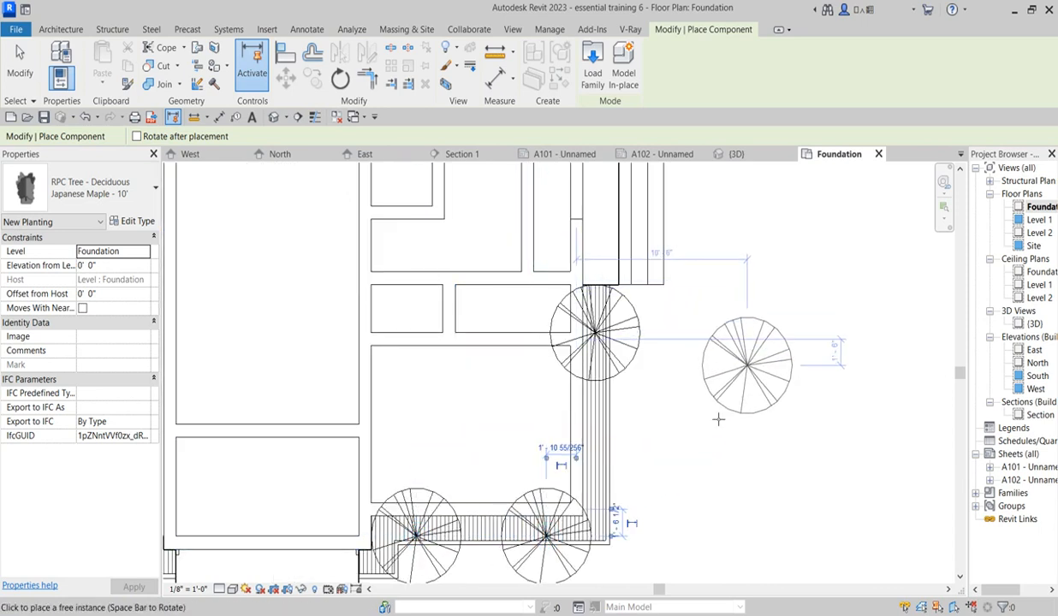
Place one Japanese Maple - 10' tree at the southwest planter corner and one on the north planter strip, and end component placement
scroll(788, 355, down, 2)
scroll(403, 453, up, 4)
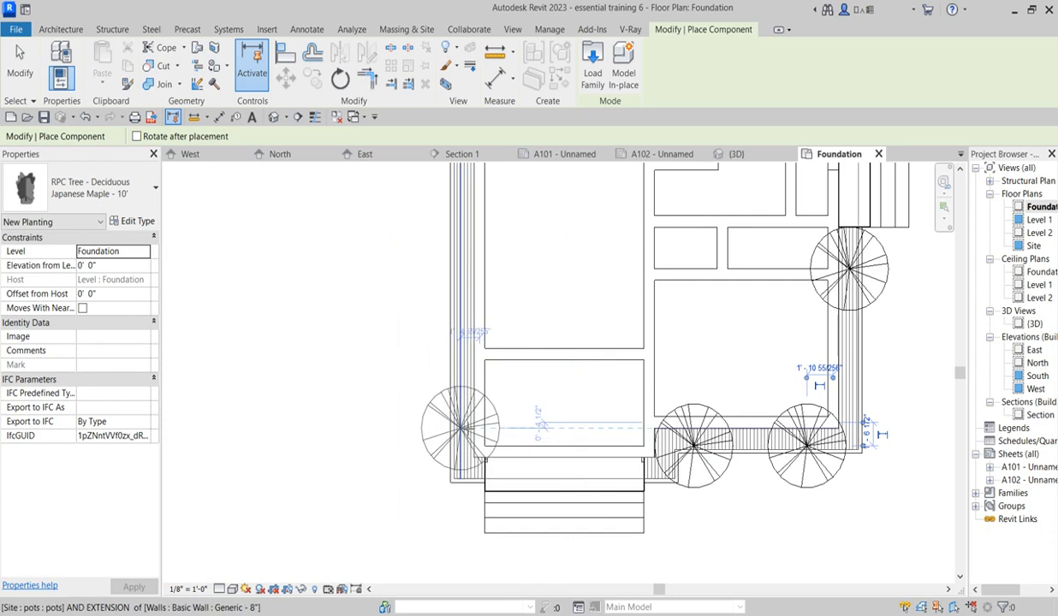
click(467, 411)
scroll(450, 544, down, 5)
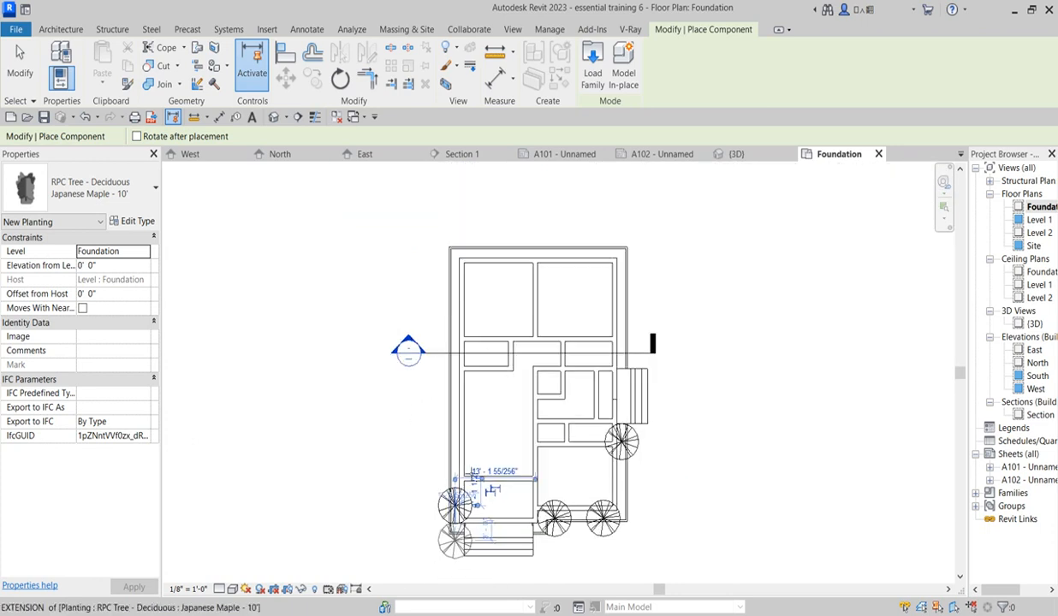
scroll(476, 254, up, 5)
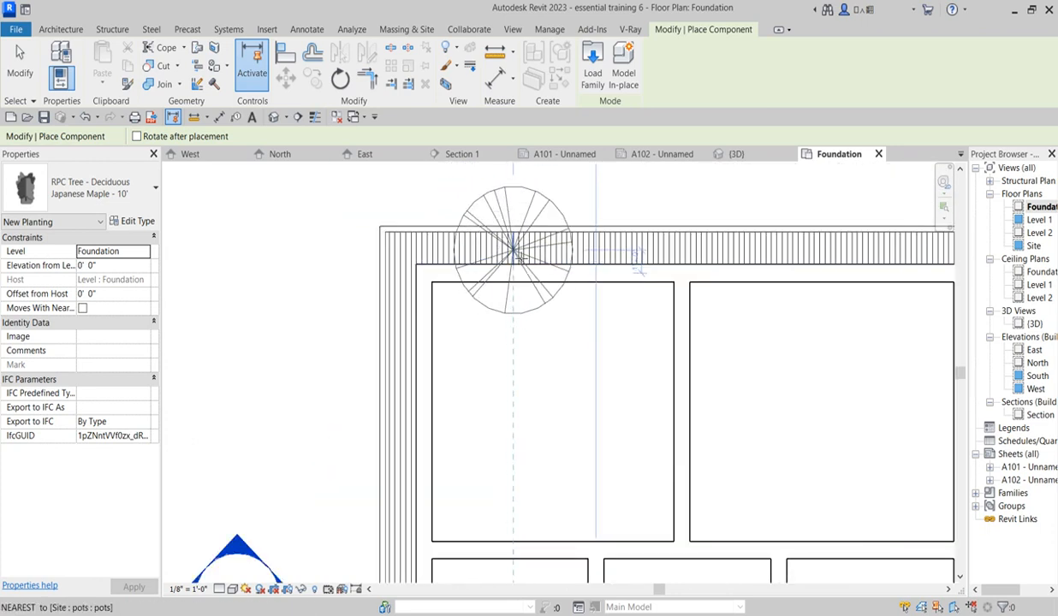
click(512, 248)
scroll(513, 256, down, 5)
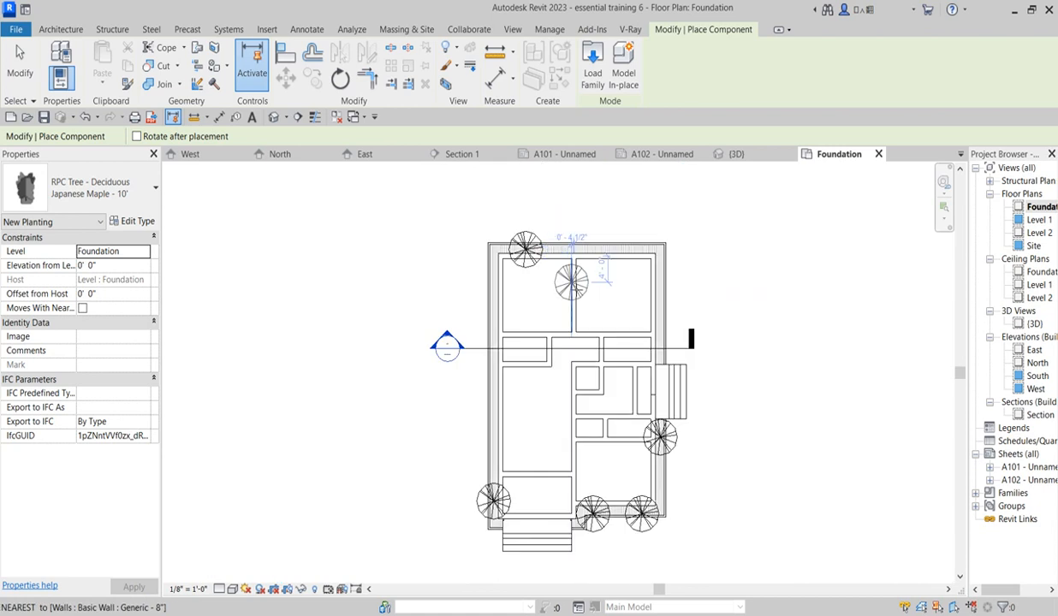
key(Escape)
key(Escape)
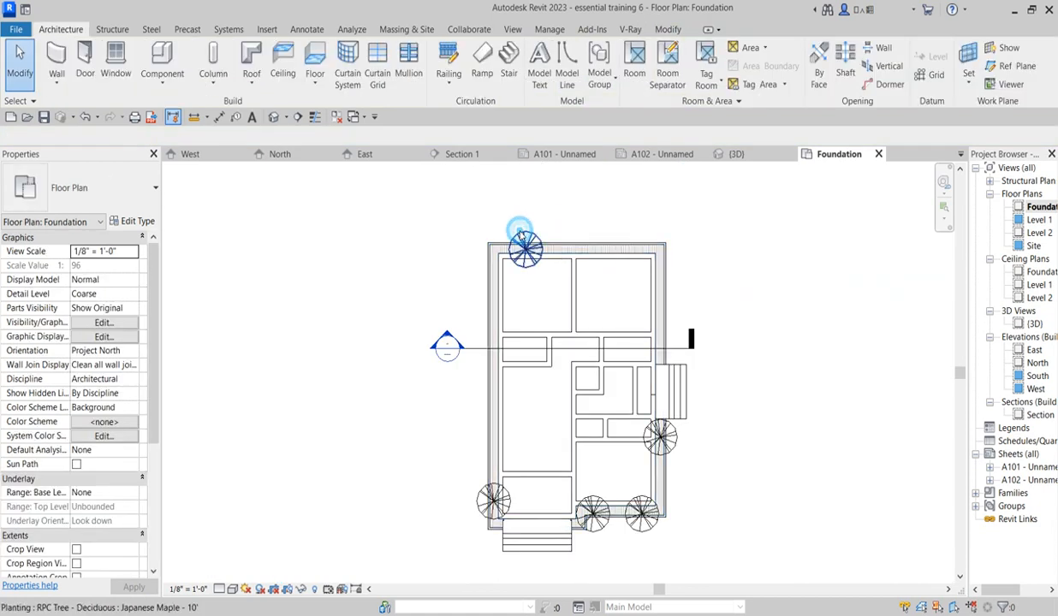
Select all Japanese Maple - 10' trees visible in the Foundation plan and duplicate their type as Japanese Maple - 10' 2
click(519, 233)
right_click(520, 233)
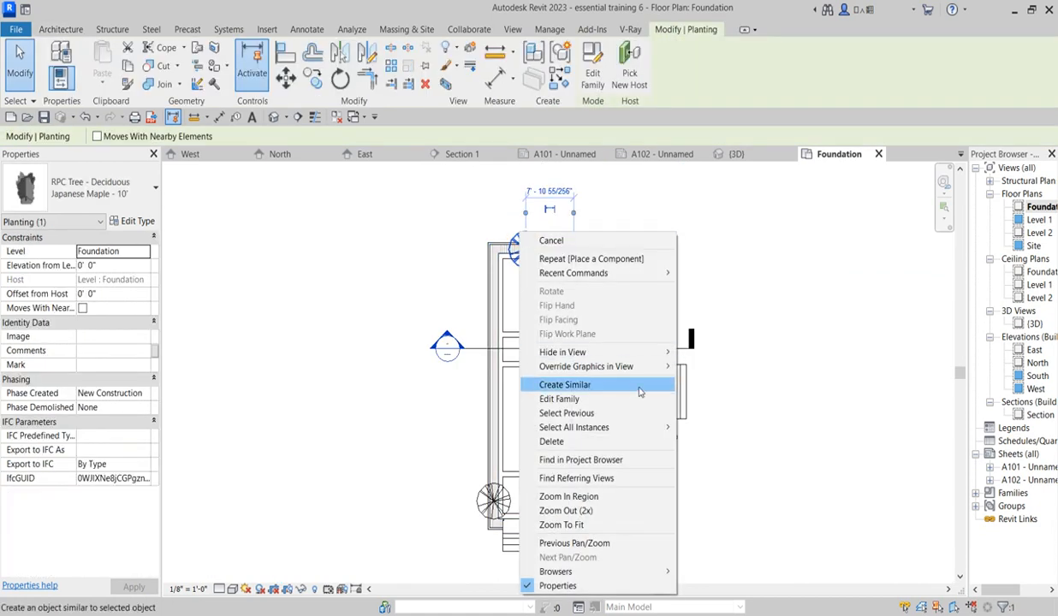
mouse_move(652, 434)
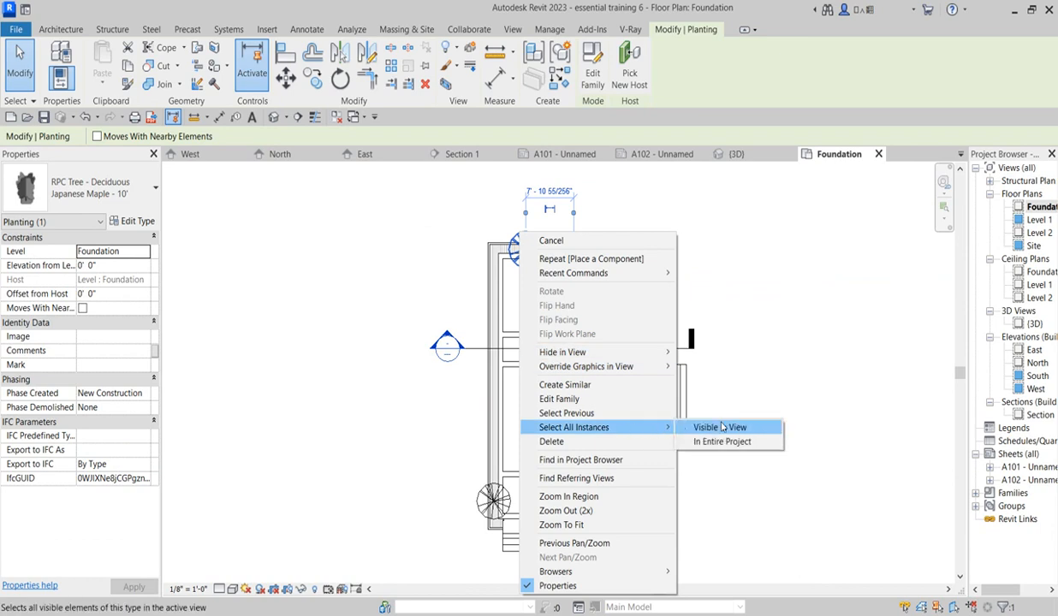
click(721, 427)
click(139, 221)
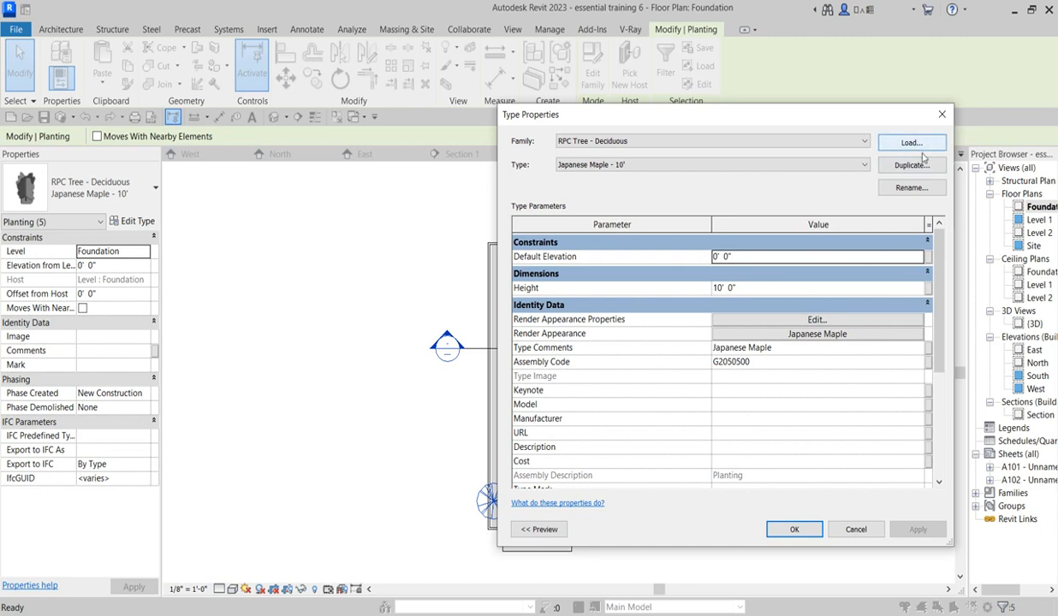
click(913, 165)
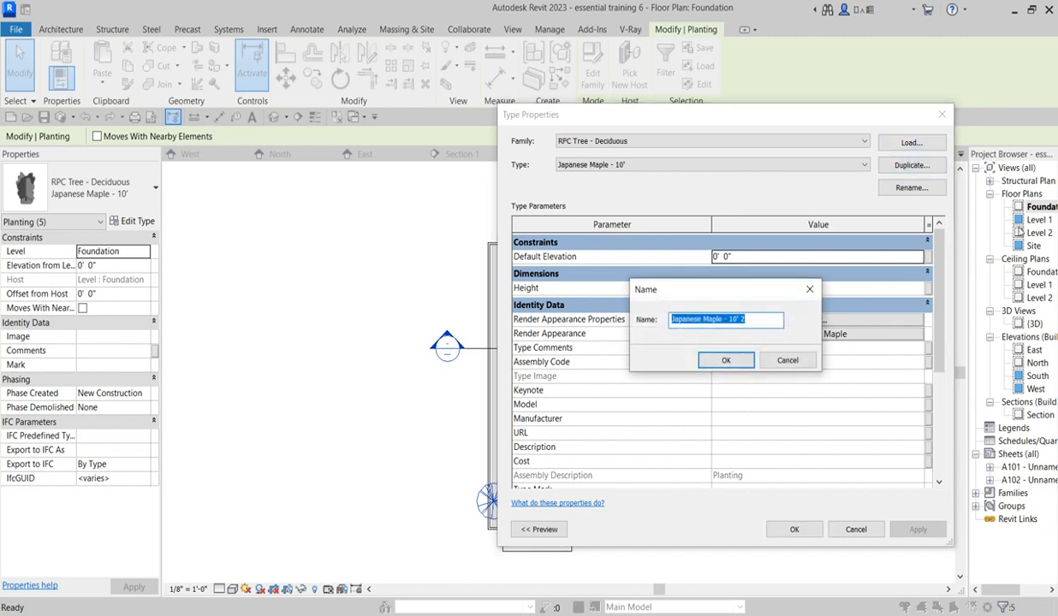
click(726, 360)
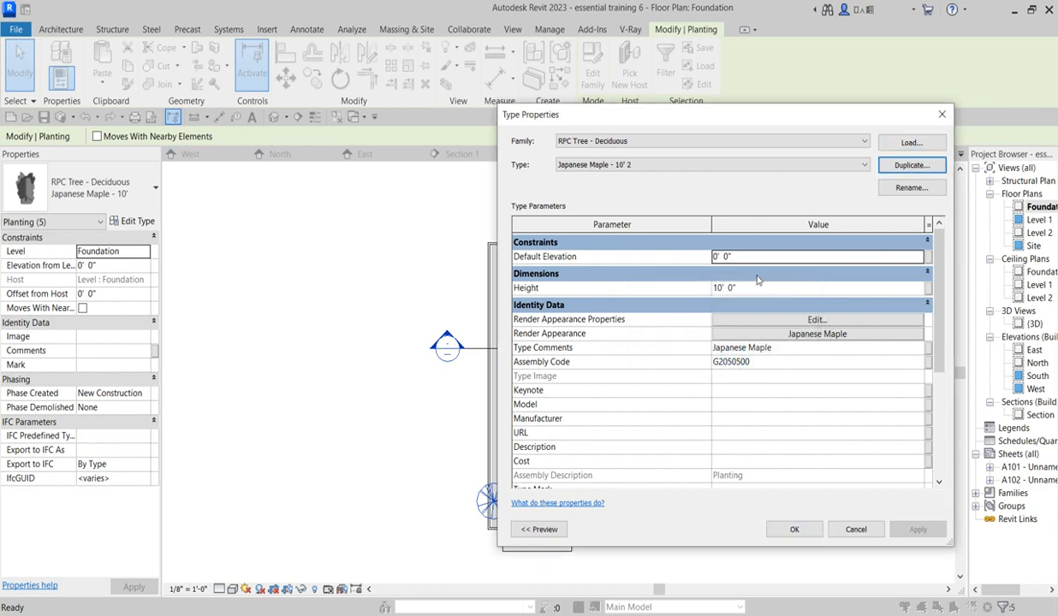
Set the height of the duplicated tree type to 2' 0" and apply the type to the selected trees
click(723, 289)
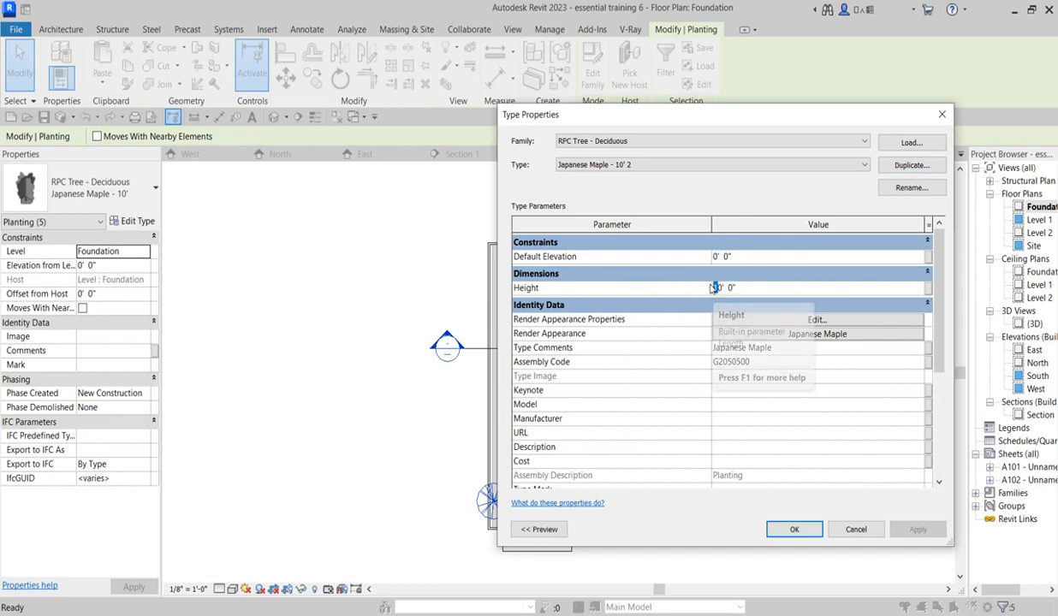
text(2)
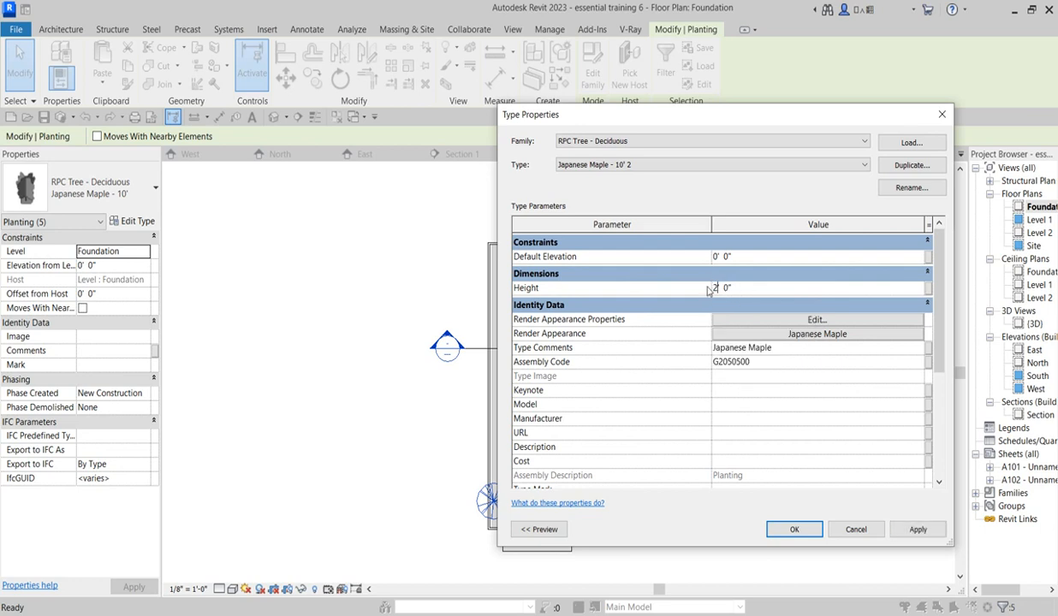
click(793, 530)
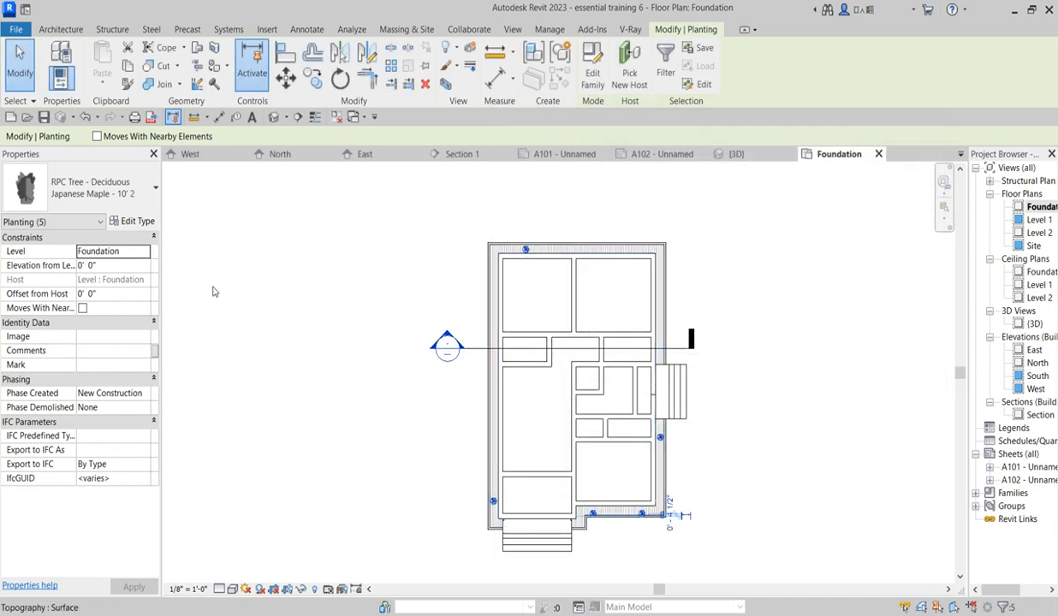
Change the tree type's render appearance to Hibiscus Syriacus from the Shrubs [General] class
click(137, 221)
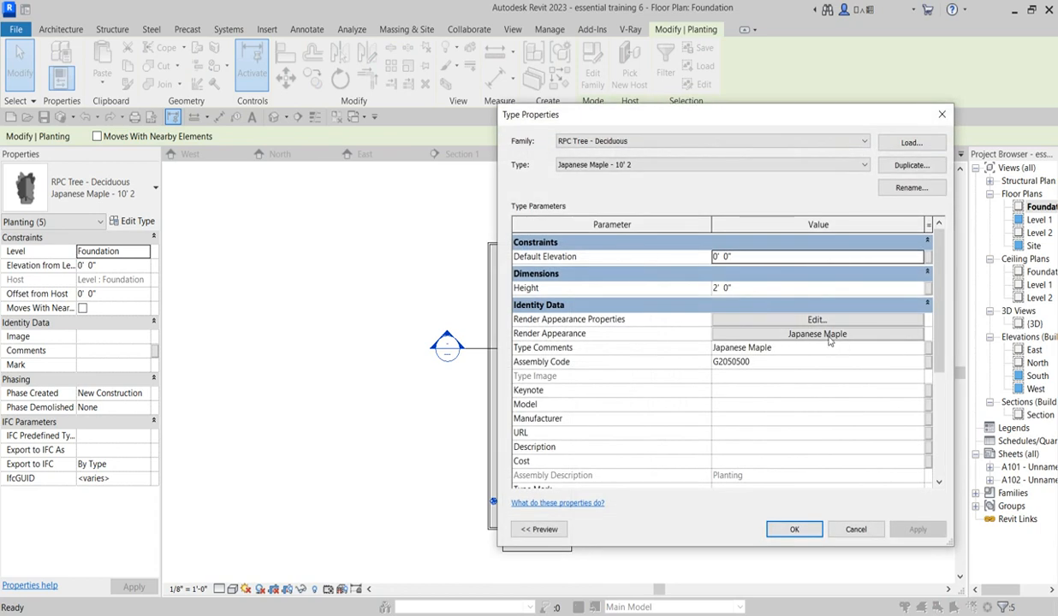
click(832, 341)
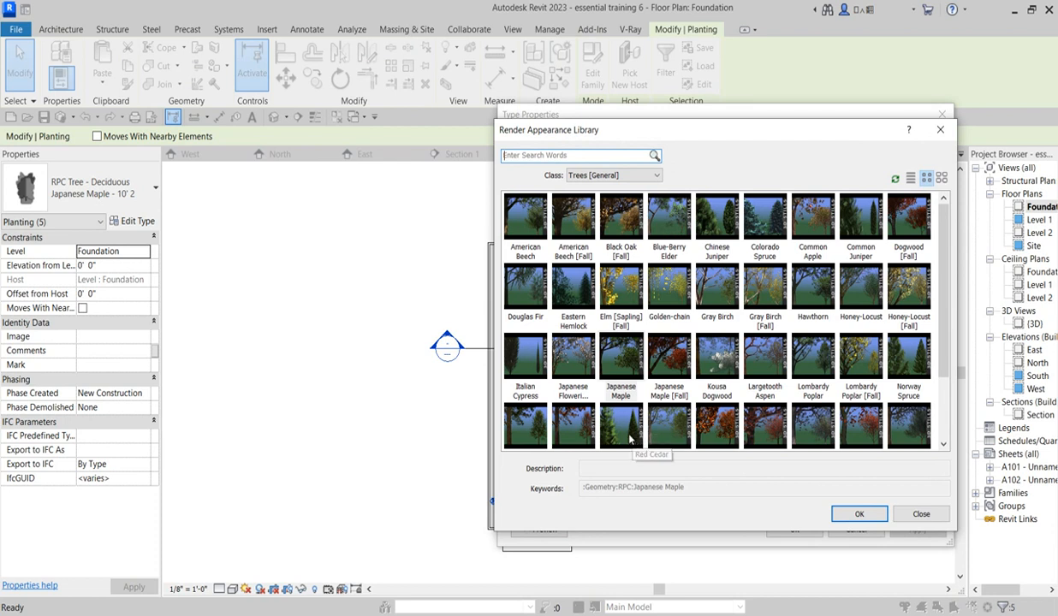
click(920, 370)
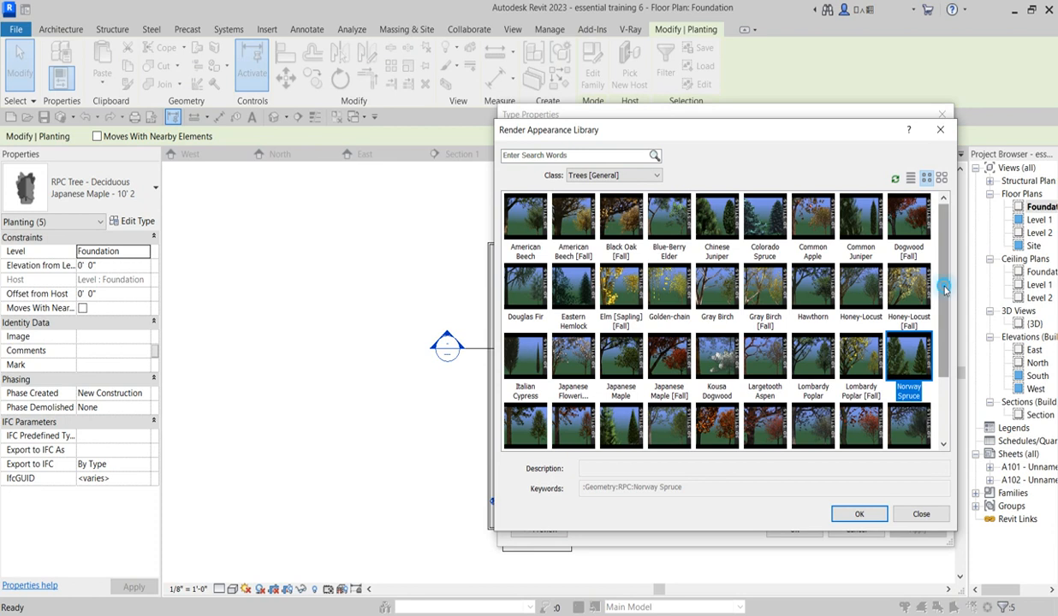
scroll(881, 359, down, 2)
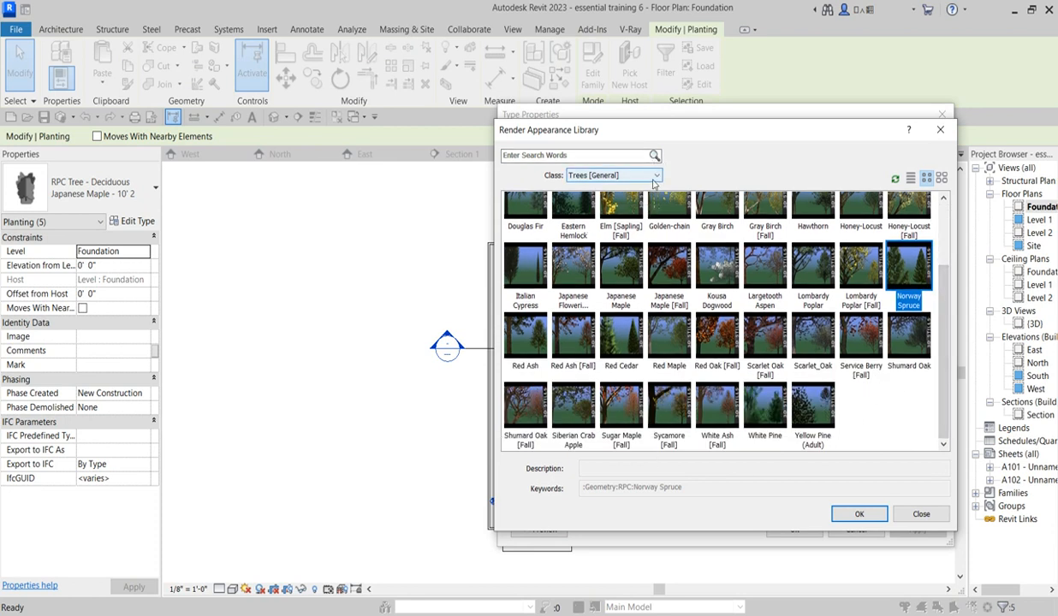
click(631, 176)
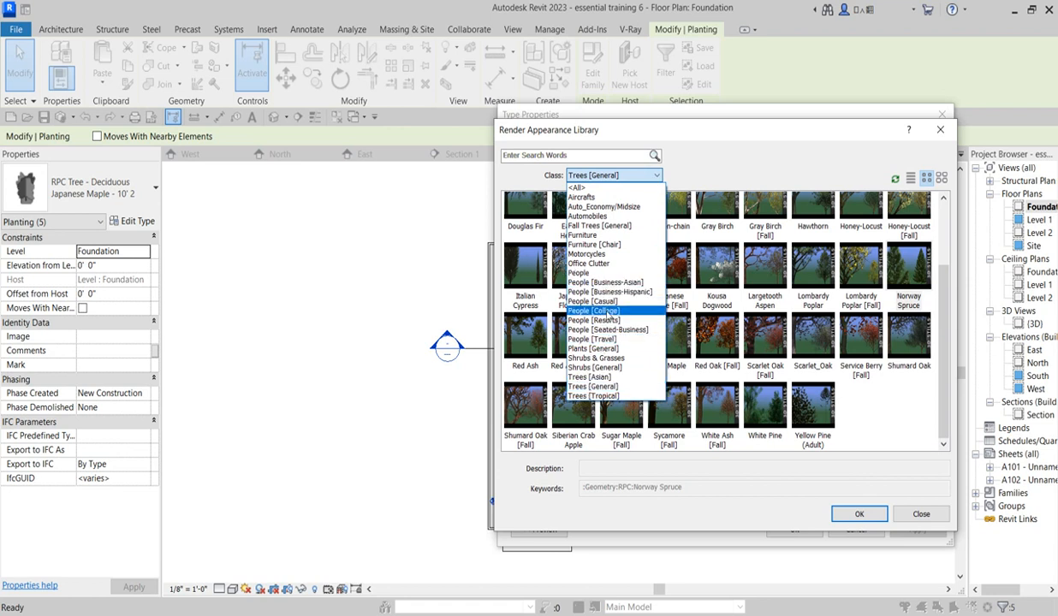
click(617, 370)
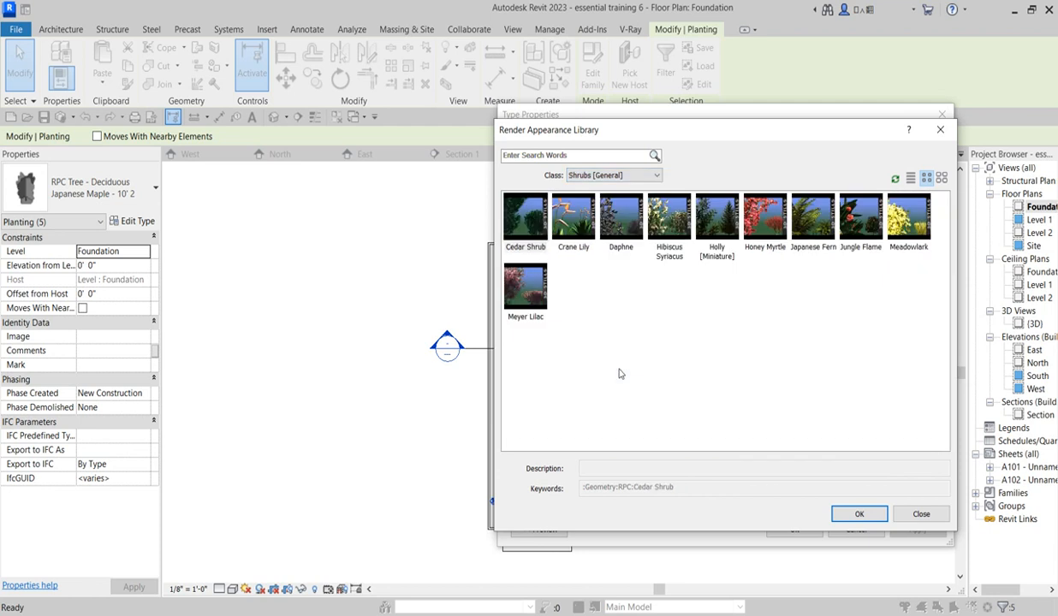
double_click(667, 221)
click(794, 528)
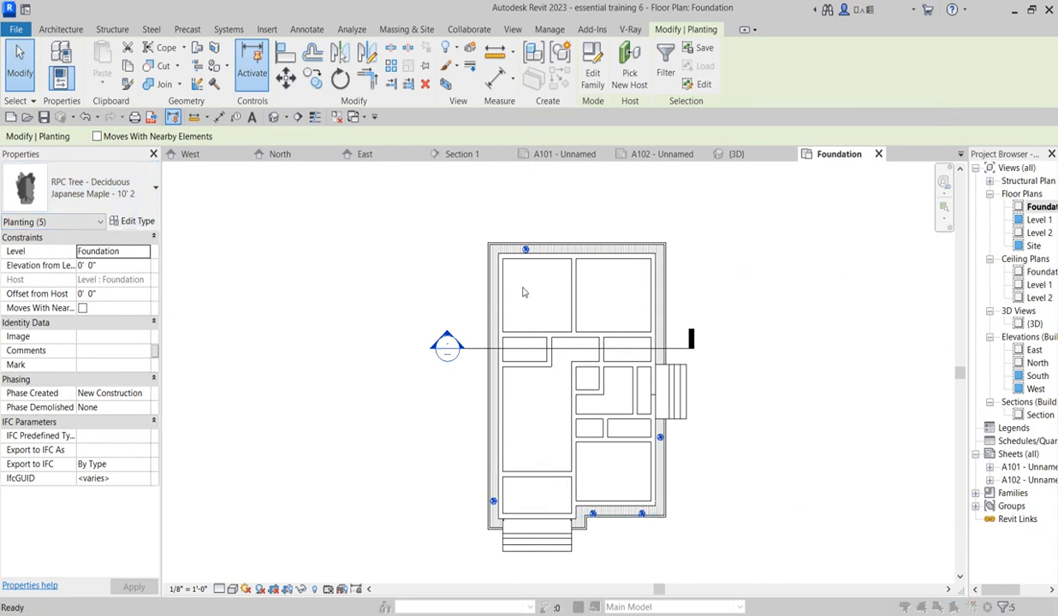
Set the height of the Japanese Maple - 10' 2 type to 3' 0"
click(135, 221)
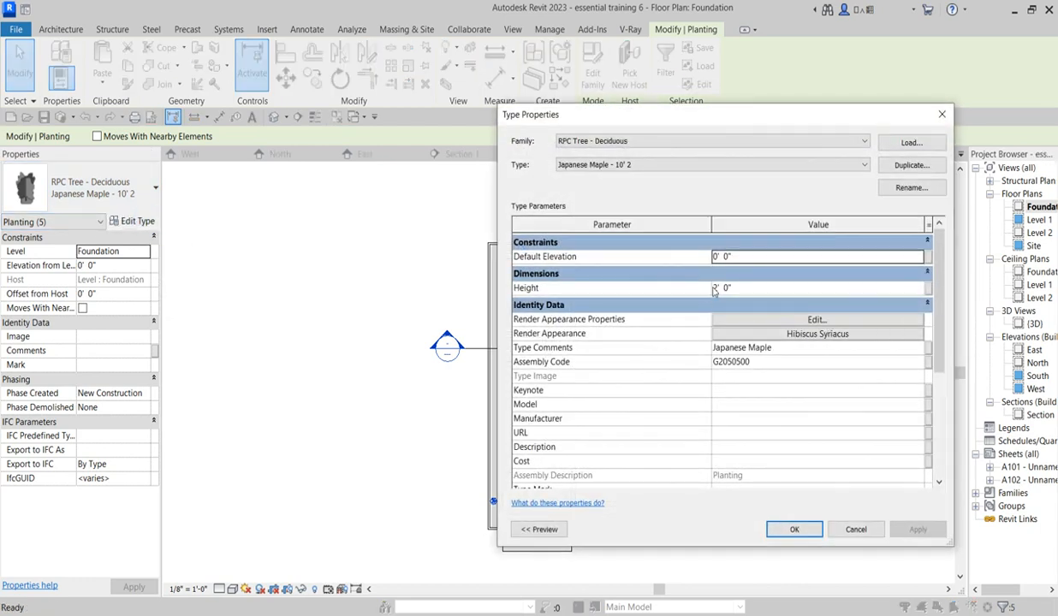
click(719, 291)
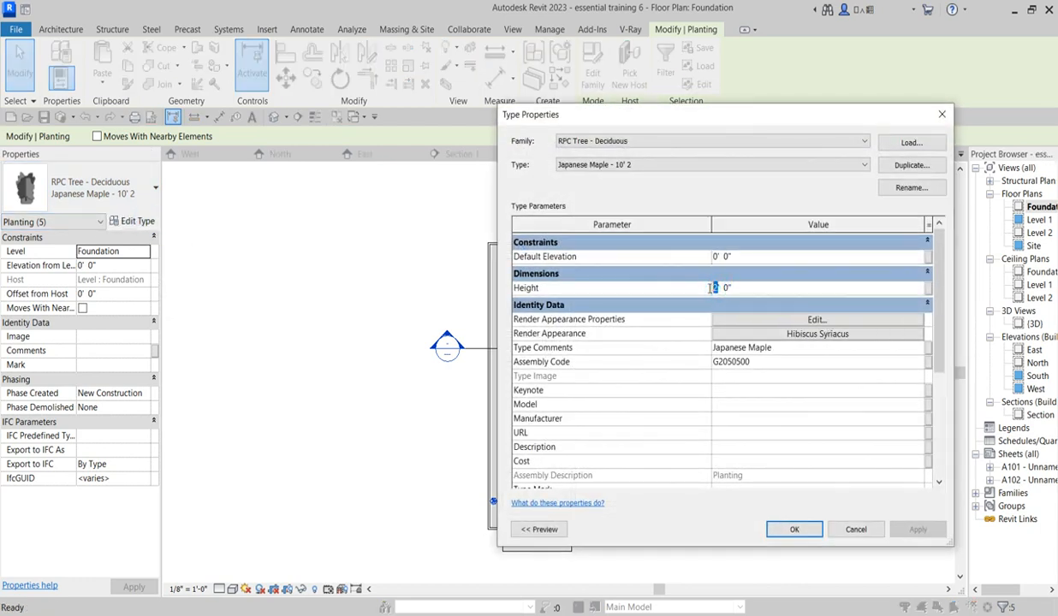
text(3)
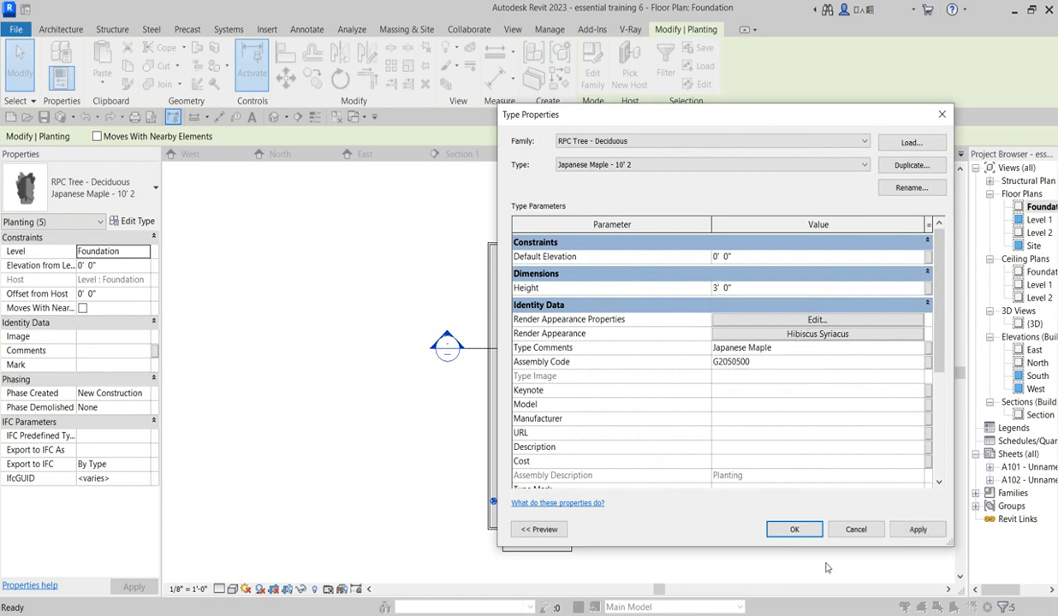
click(794, 529)
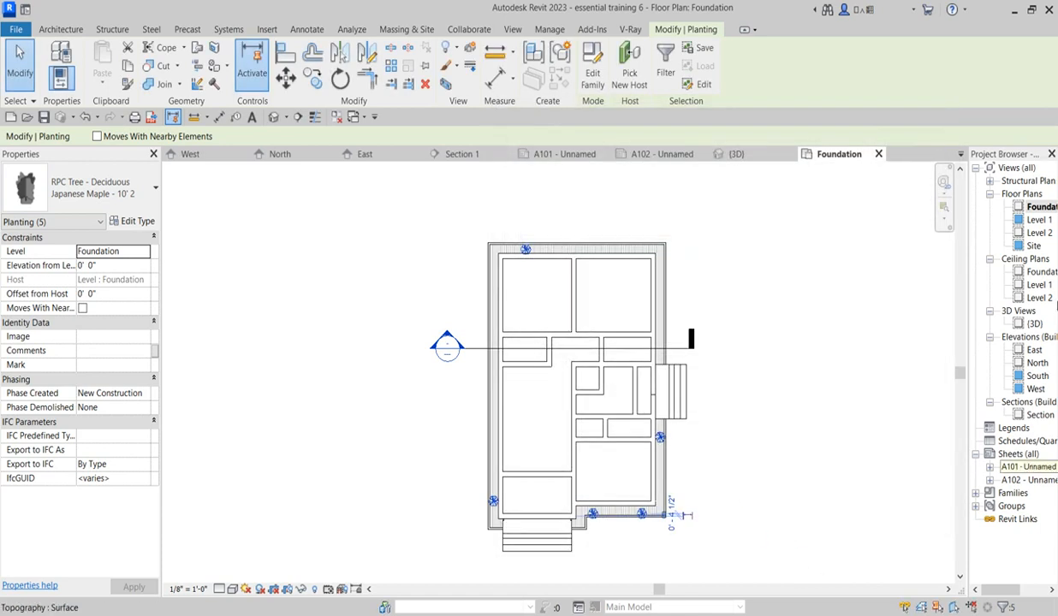
Open the South elevation and set its visual style to Realistic
double_click(1035, 376)
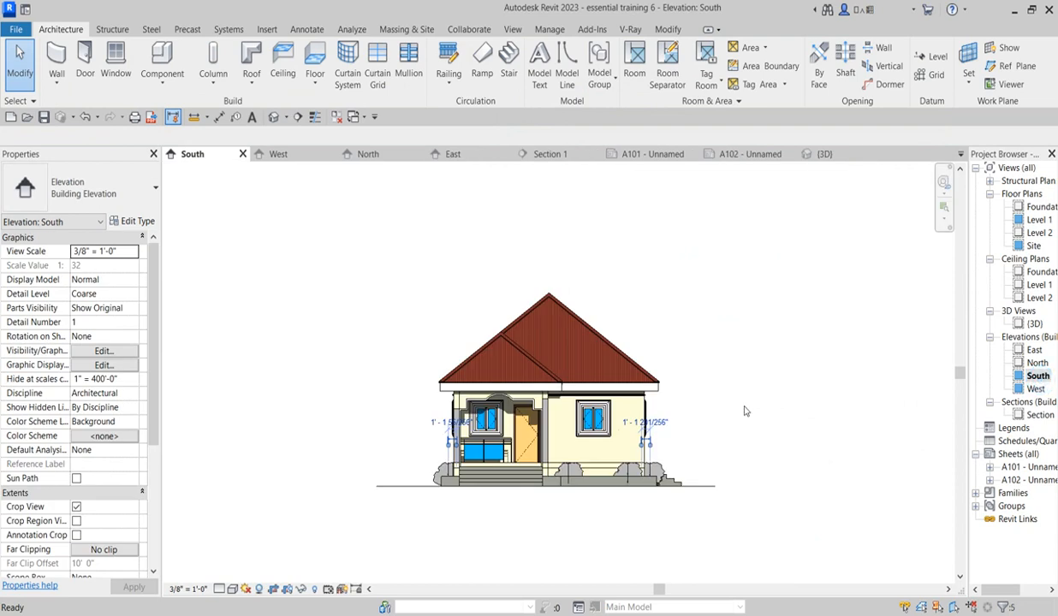
click(743, 449)
scroll(646, 478, up, 3)
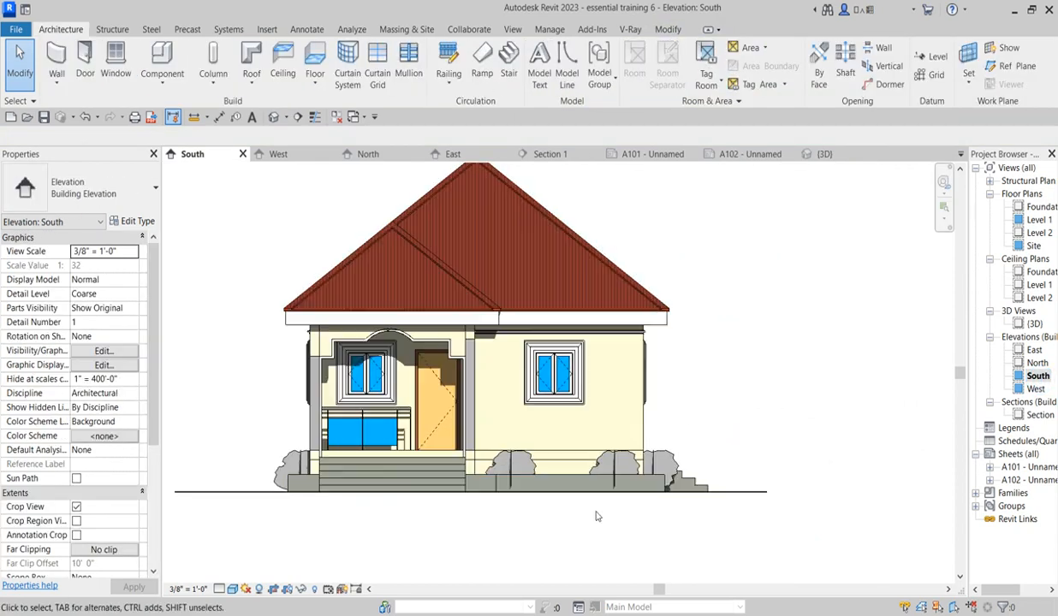
click(234, 590)
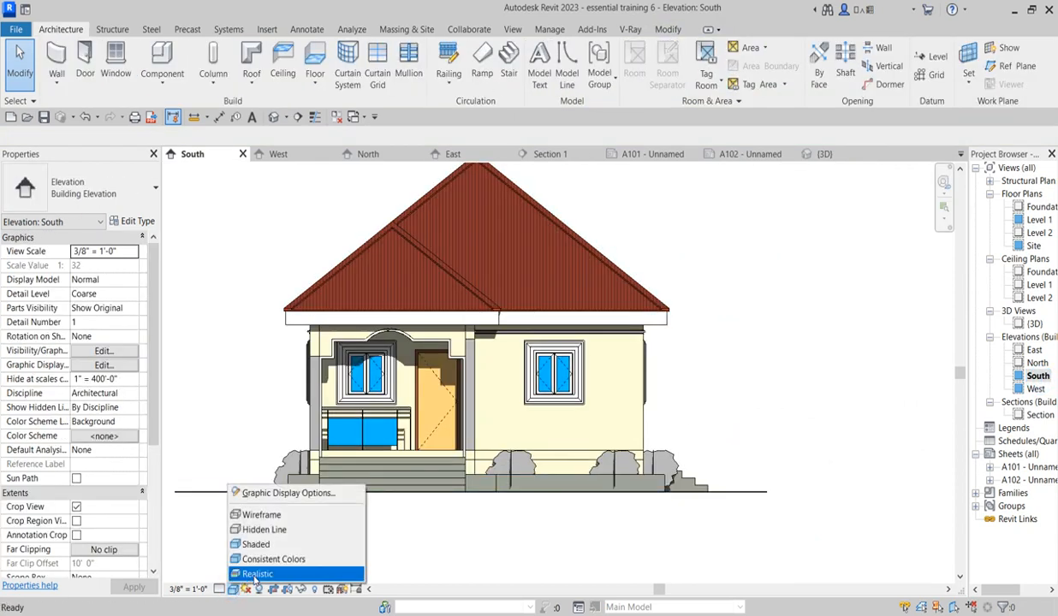
click(251, 573)
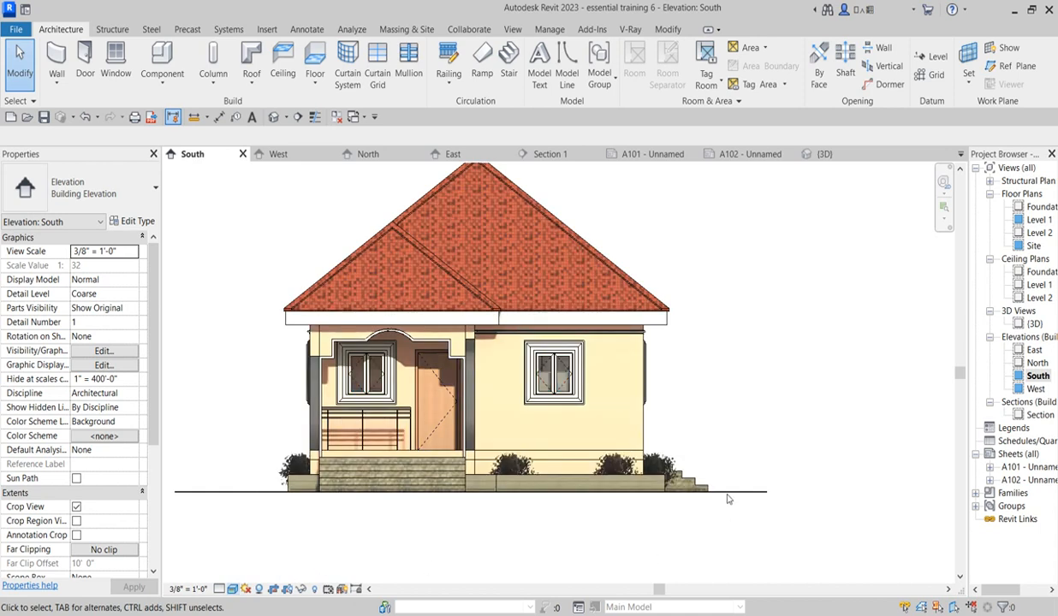
Open sheet A102, activate the West elevation viewport and set its visual style to Realistic
double_click(1022, 480)
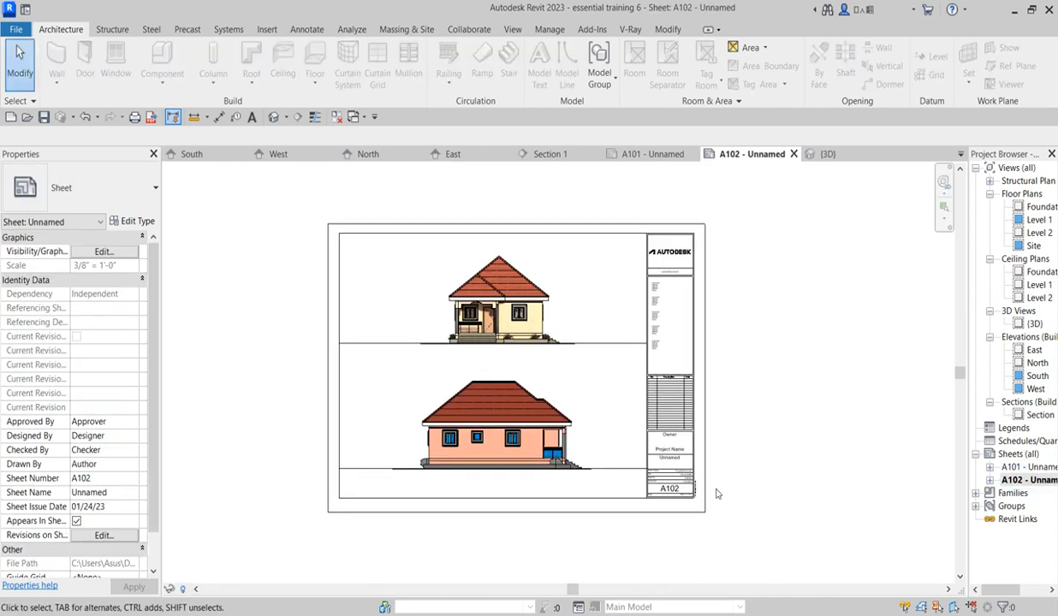
scroll(499, 317, up, 3)
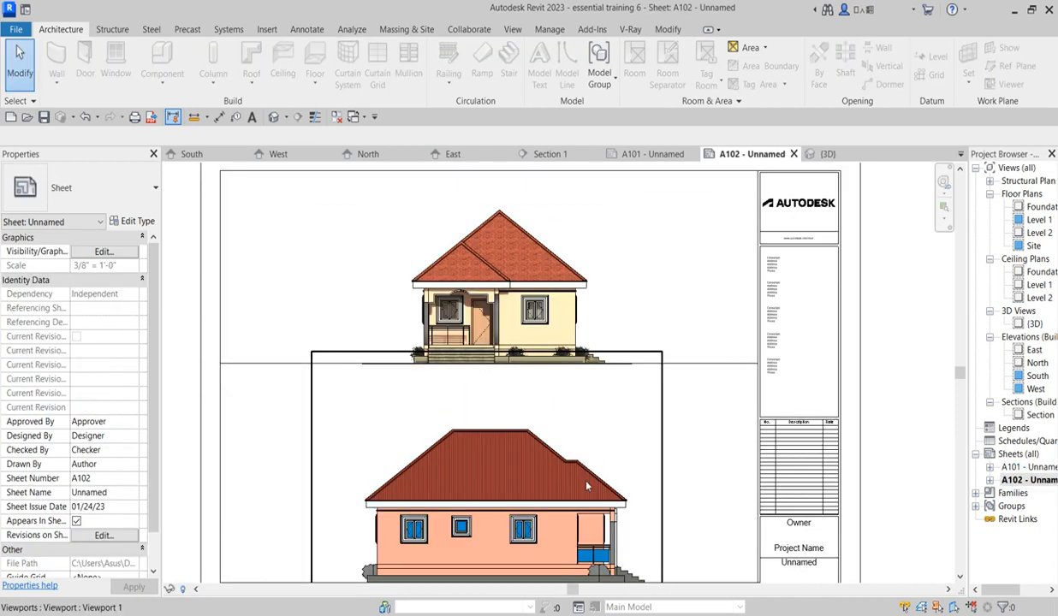
click(609, 487)
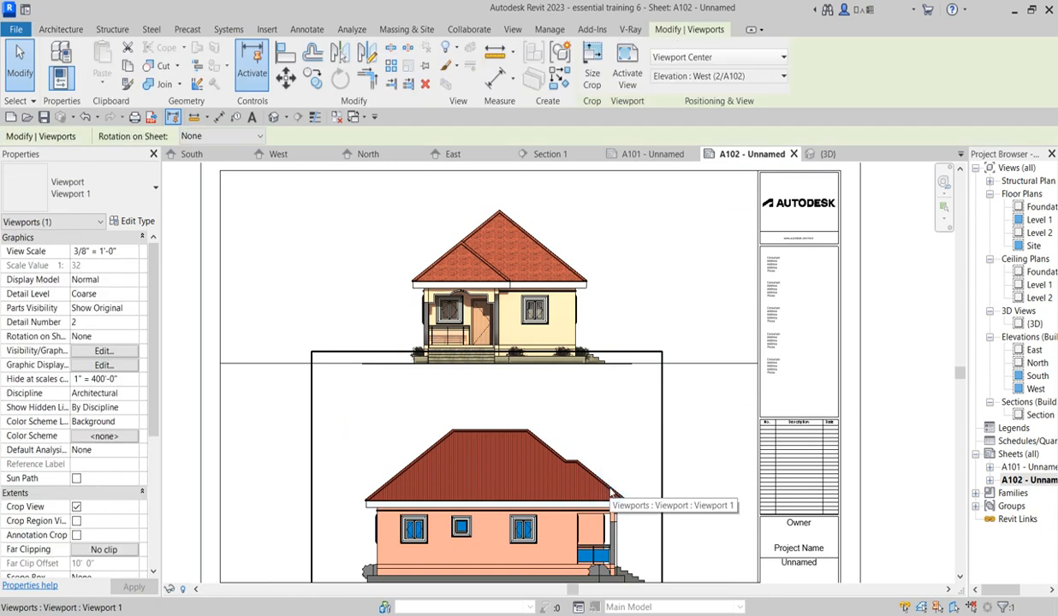
double_click(440, 481)
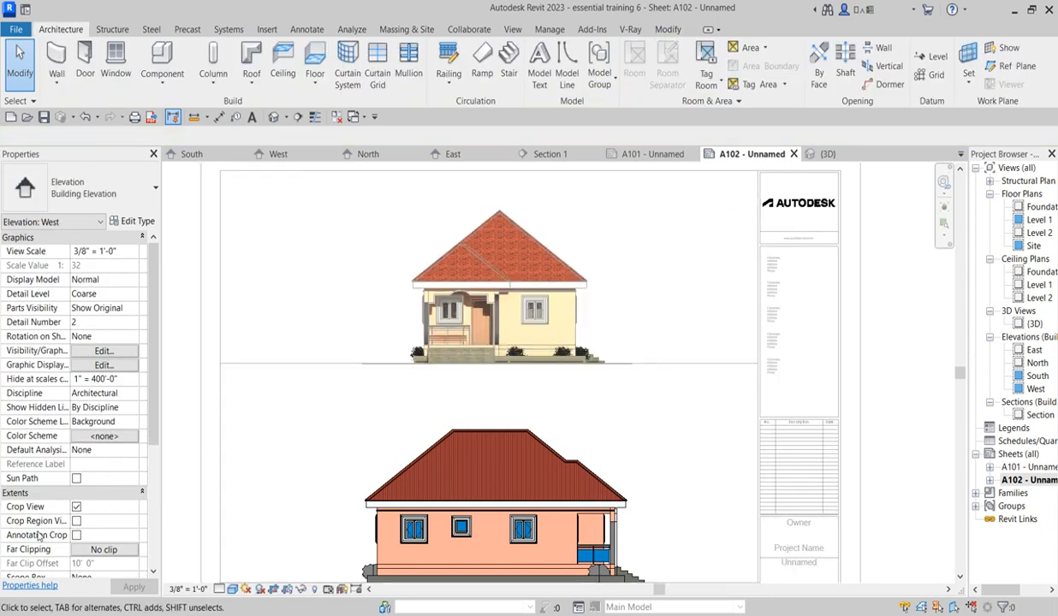
click(233, 589)
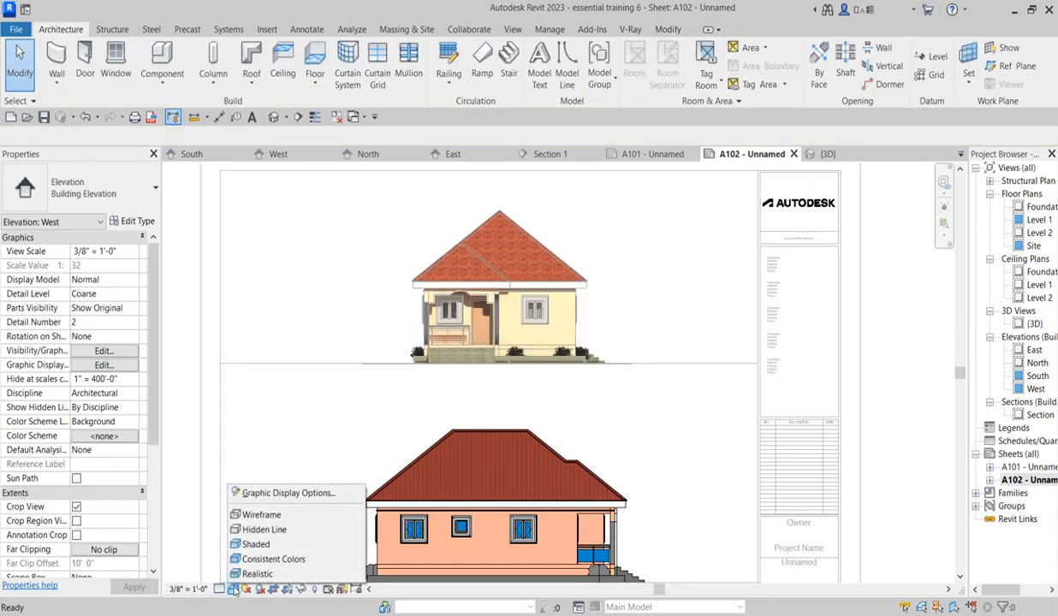
click(245, 575)
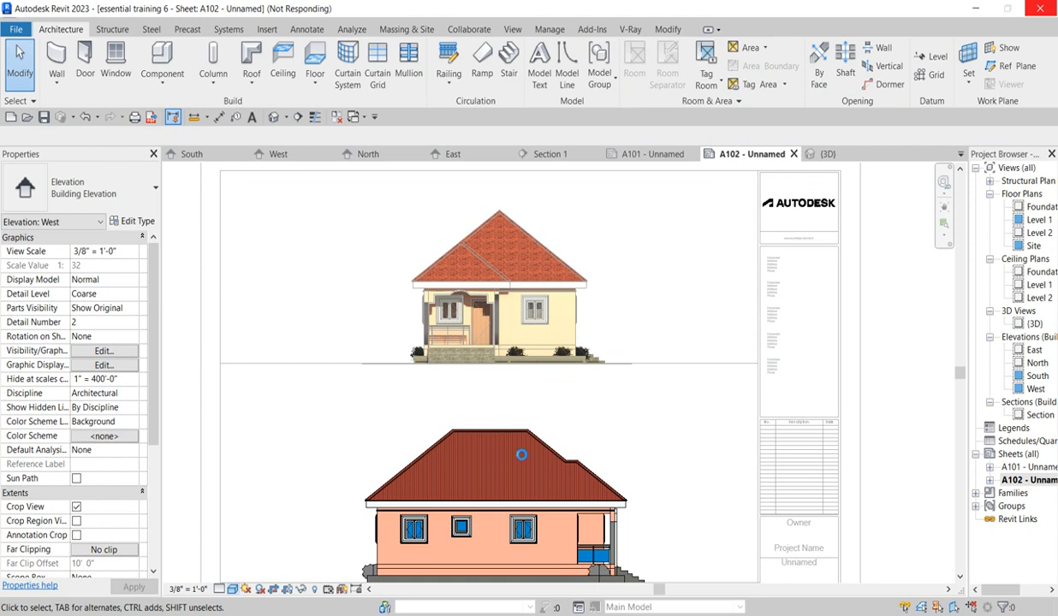
Examine the realistic South and West elevations and their planter shrubs on sheet A102
scroll(598, 436, down, 3)
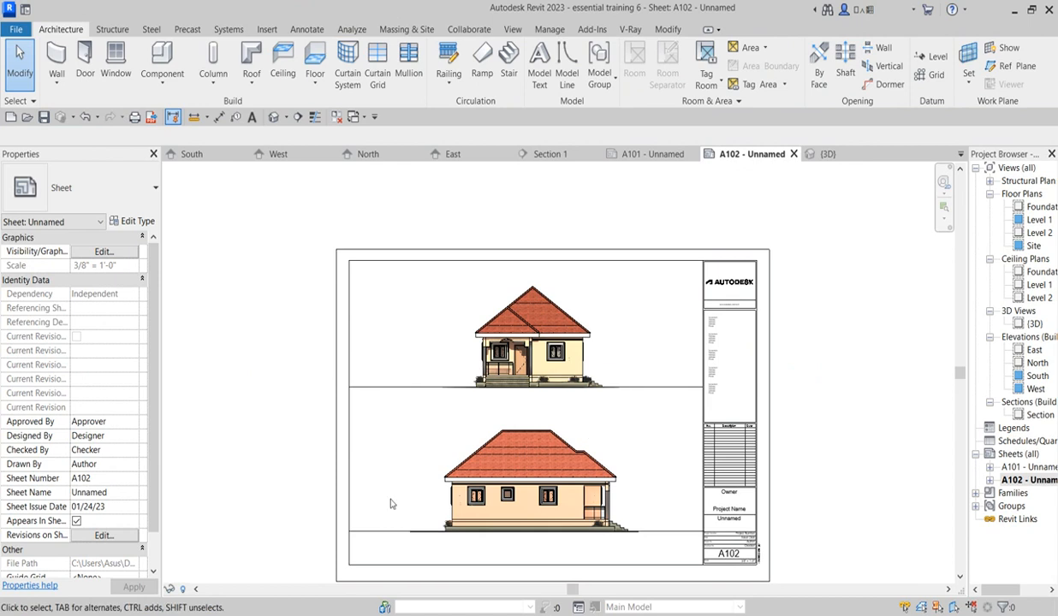
scroll(376, 504, up, 2)
scroll(466, 436, down, 2)
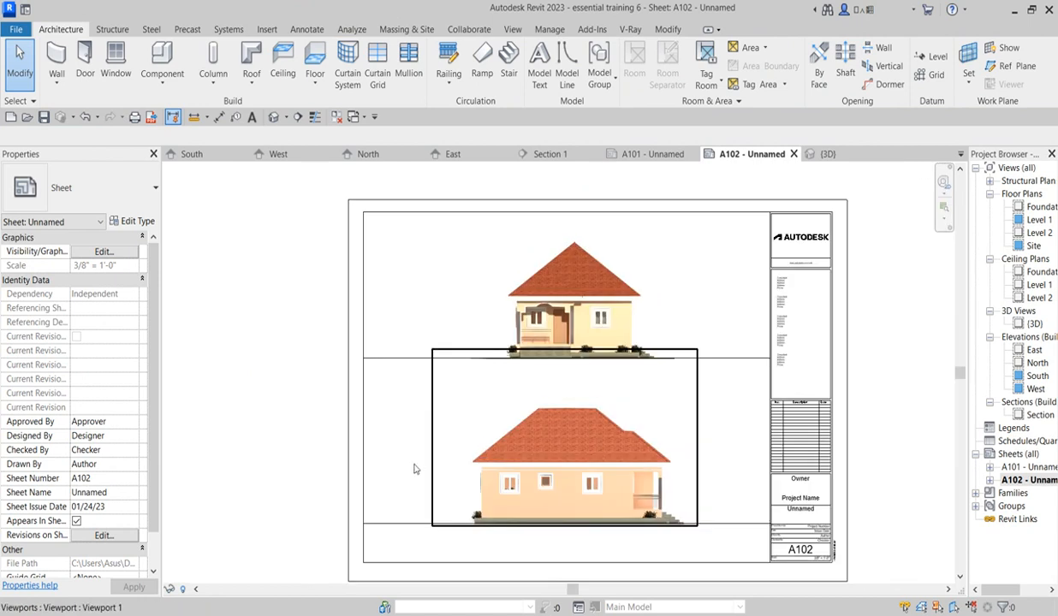
scroll(552, 554, up, 3)
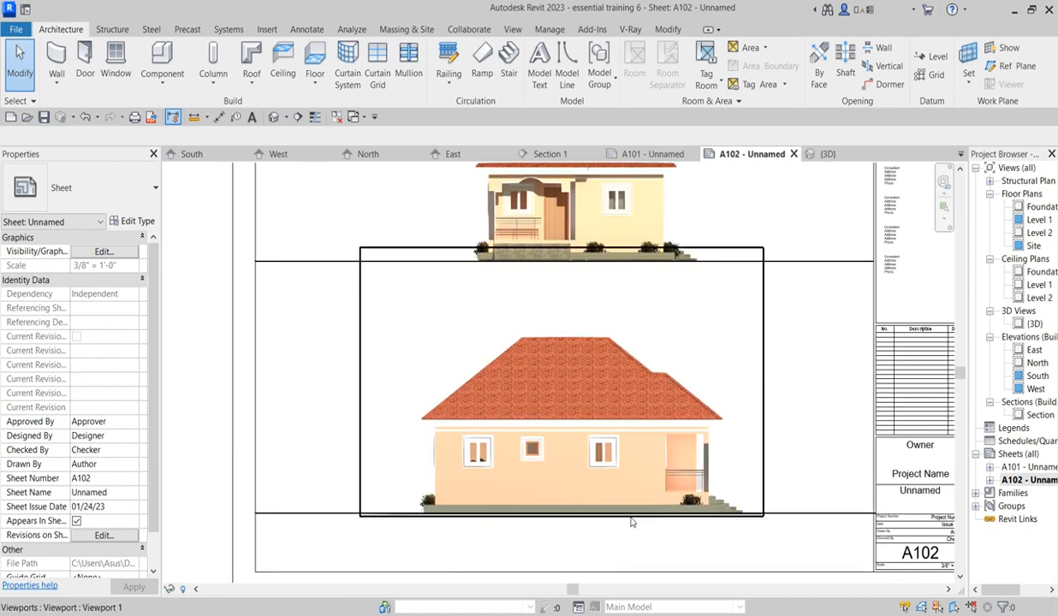
scroll(625, 481, down, 2)
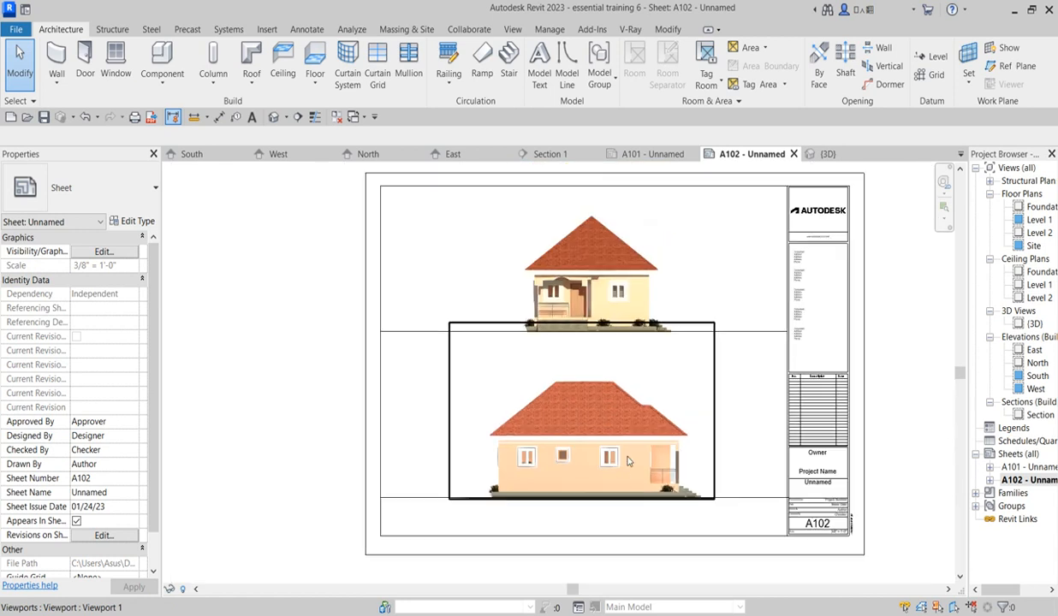
scroll(603, 244, up, 2)
scroll(524, 353, up, 2)
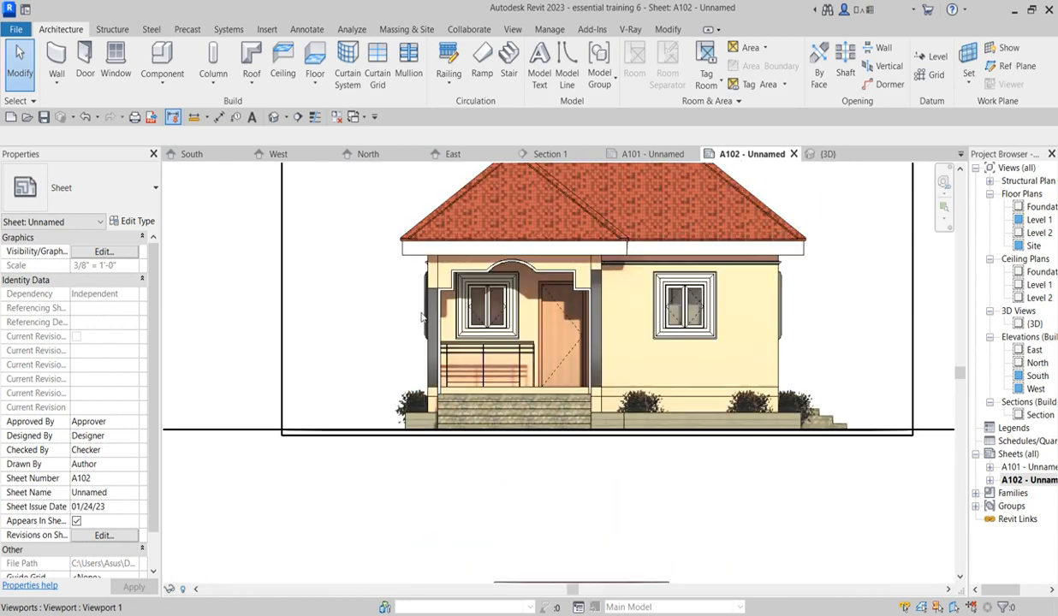
scroll(573, 383, down, 3)
scroll(656, 318, down, 3)
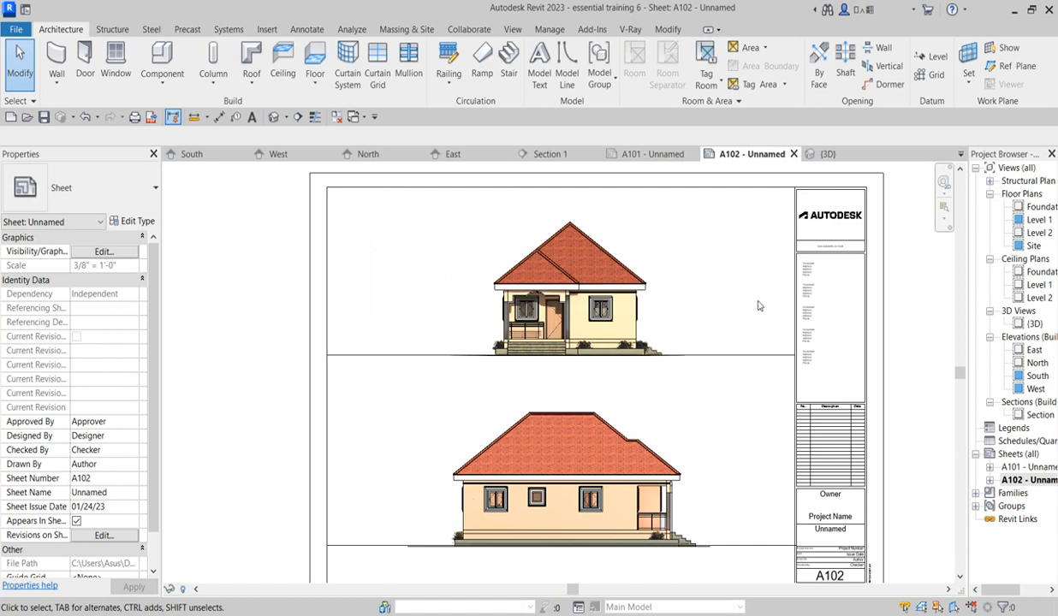
Activate the South elevation viewport on sheet A102 and open its graphic display options
scroll(719, 310, up, 1)
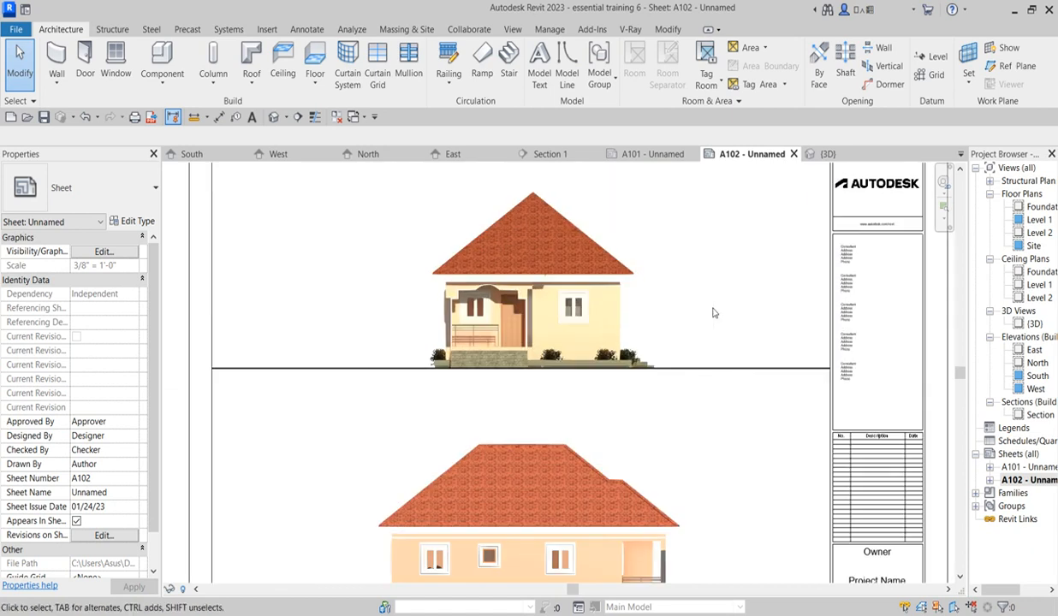
scroll(714, 324, down, 2)
click(580, 293)
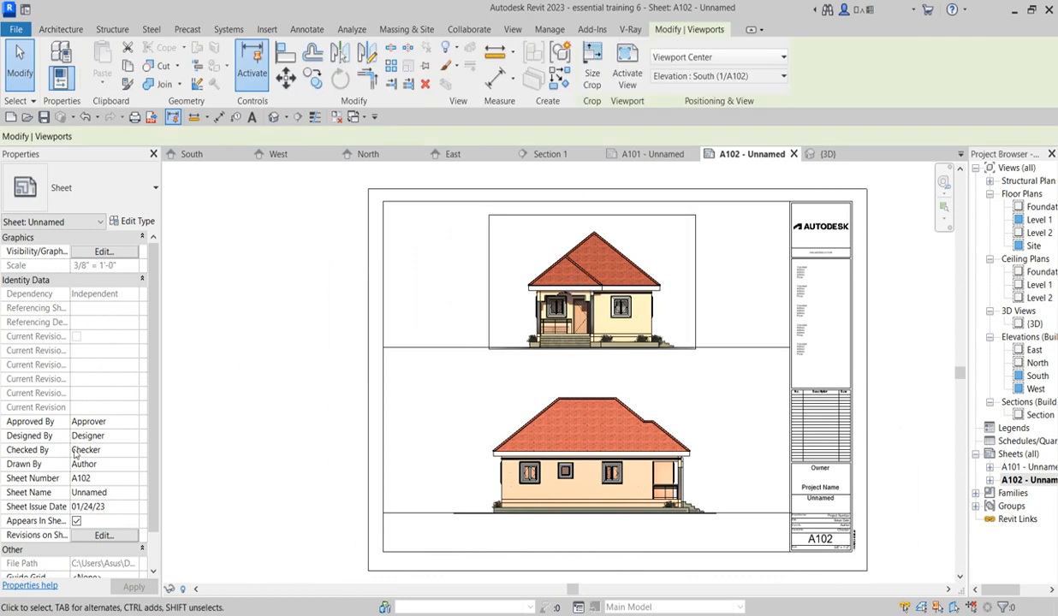
double_click(540, 293)
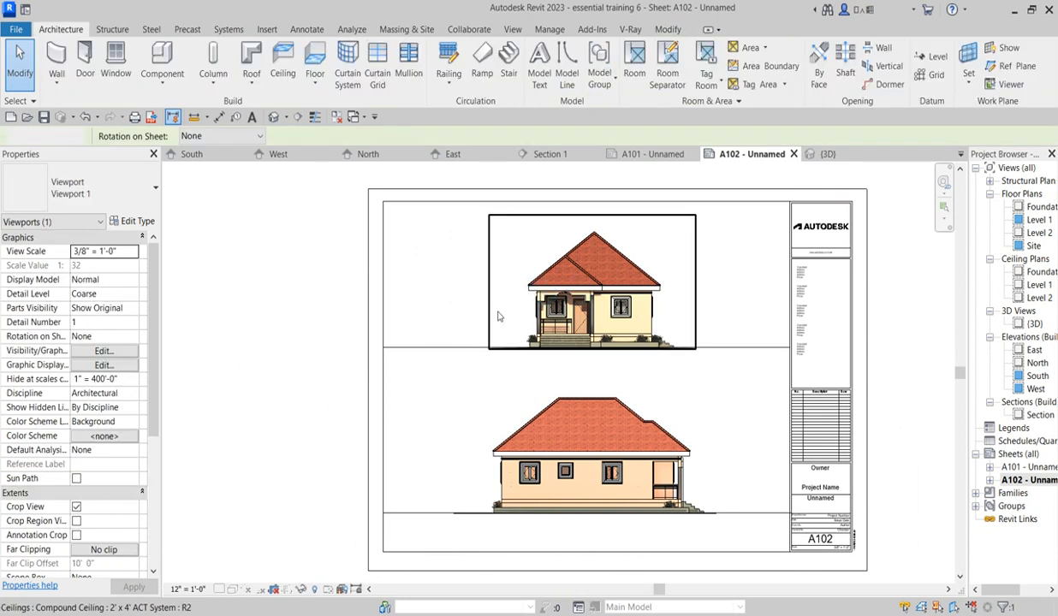
drag(154, 433, 154, 539)
click(232, 589)
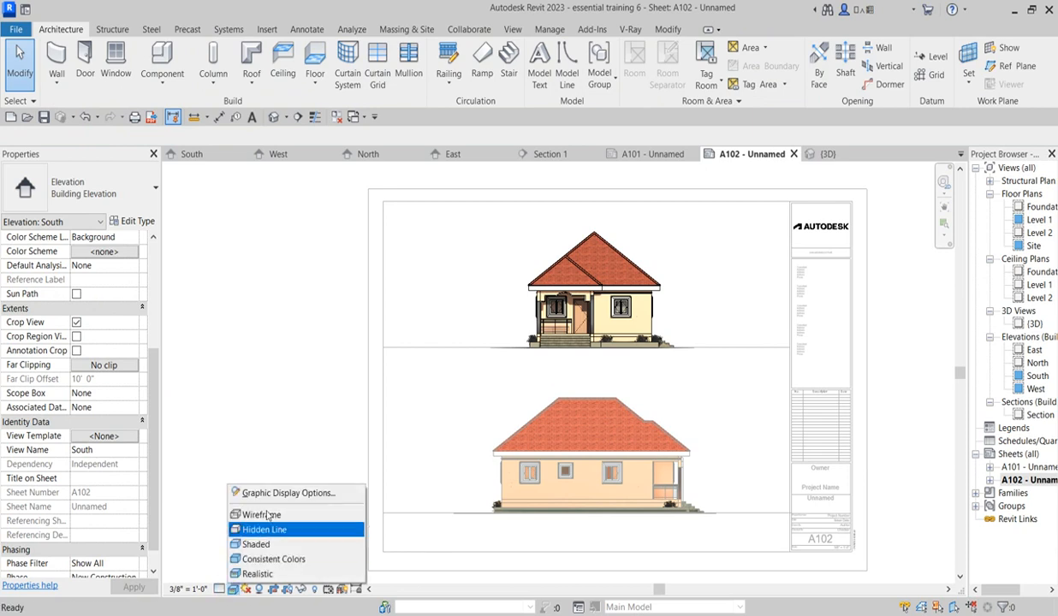
click(261, 478)
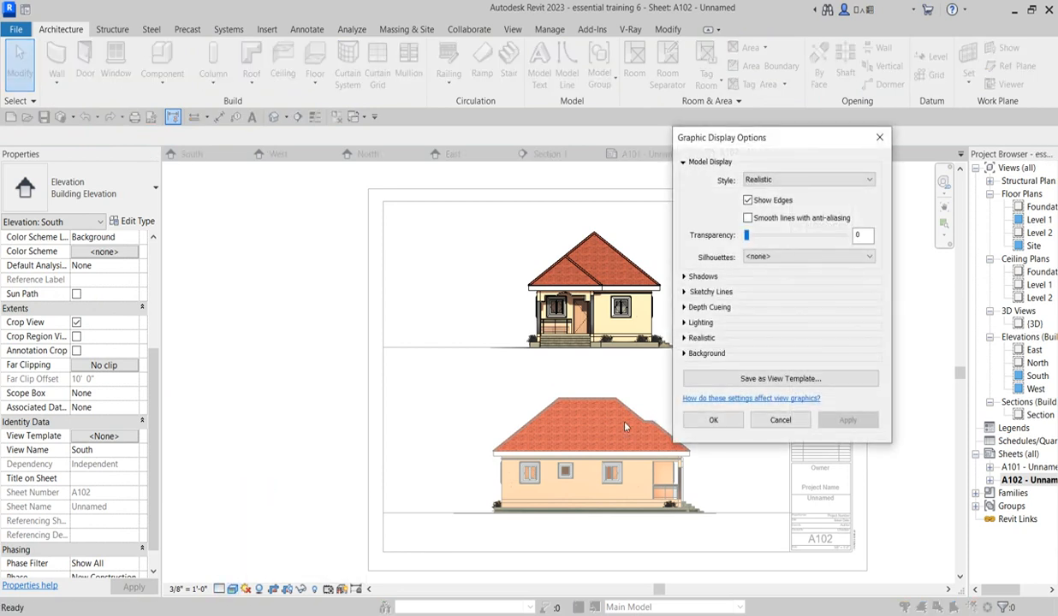
Set the South elevation's background to Sky and apply the display settings
click(685, 356)
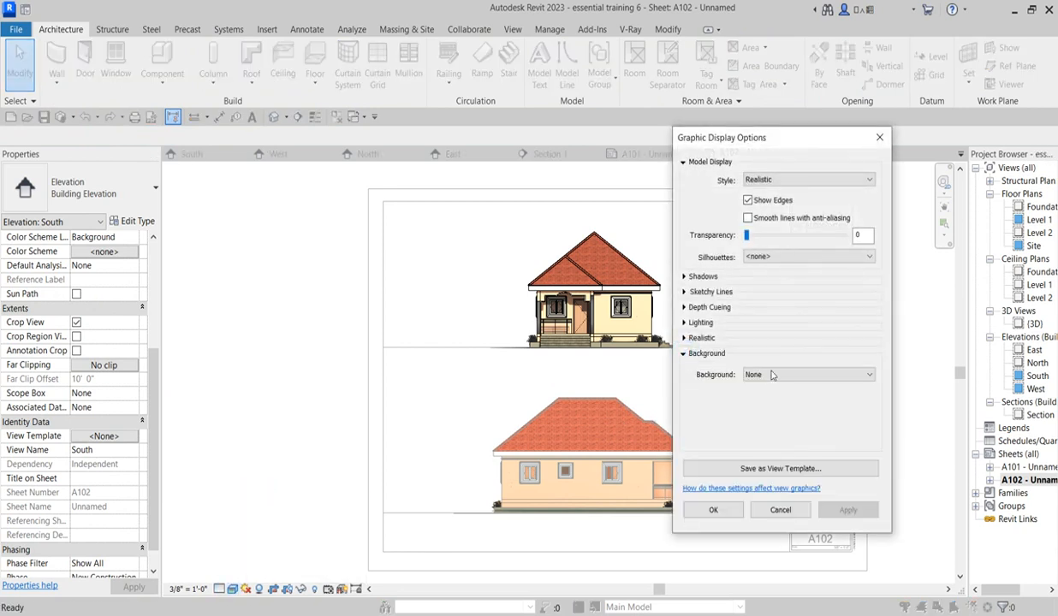
click(817, 374)
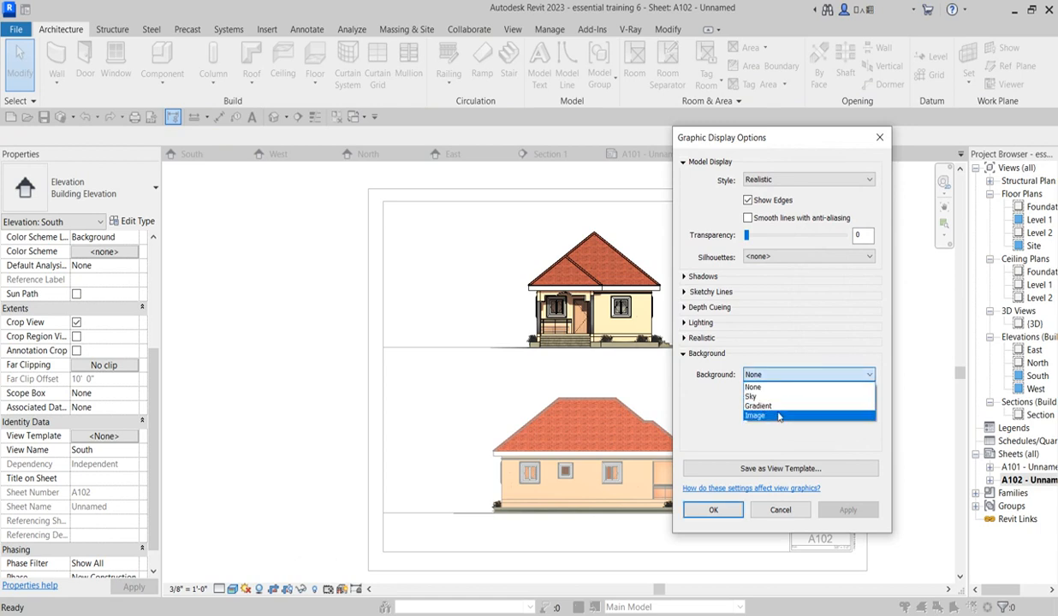
click(753, 396)
click(846, 508)
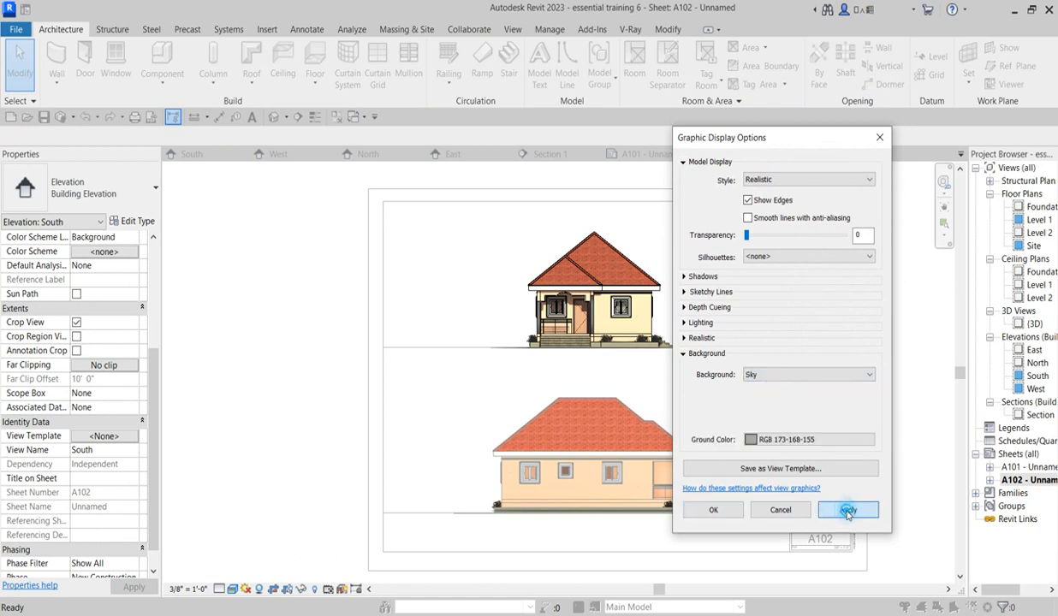
click(713, 510)
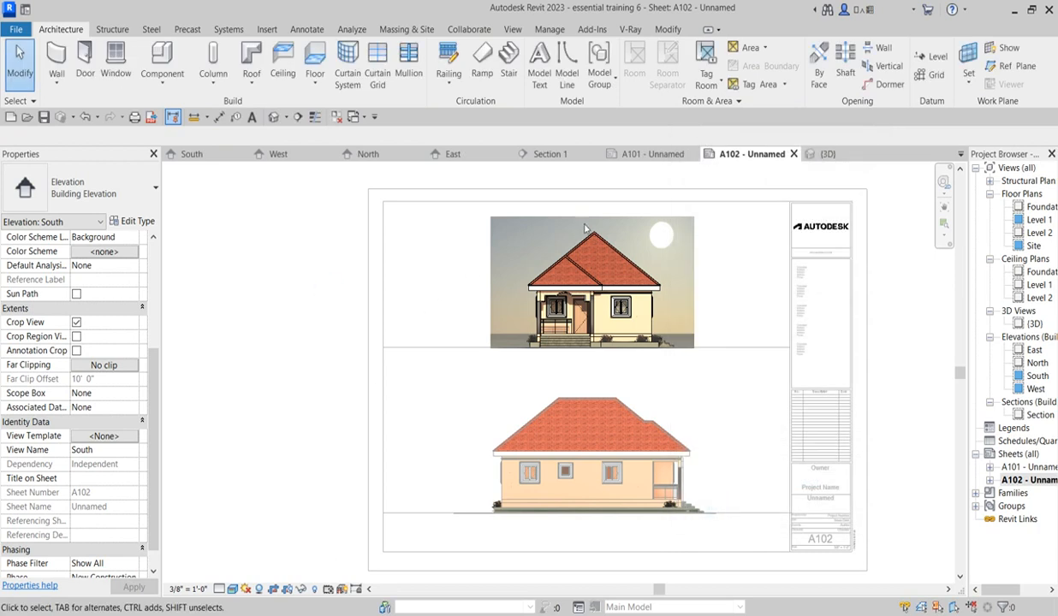
scroll(709, 235, up, 2)
scroll(648, 259, up, 1)
scroll(633, 283, down, 5)
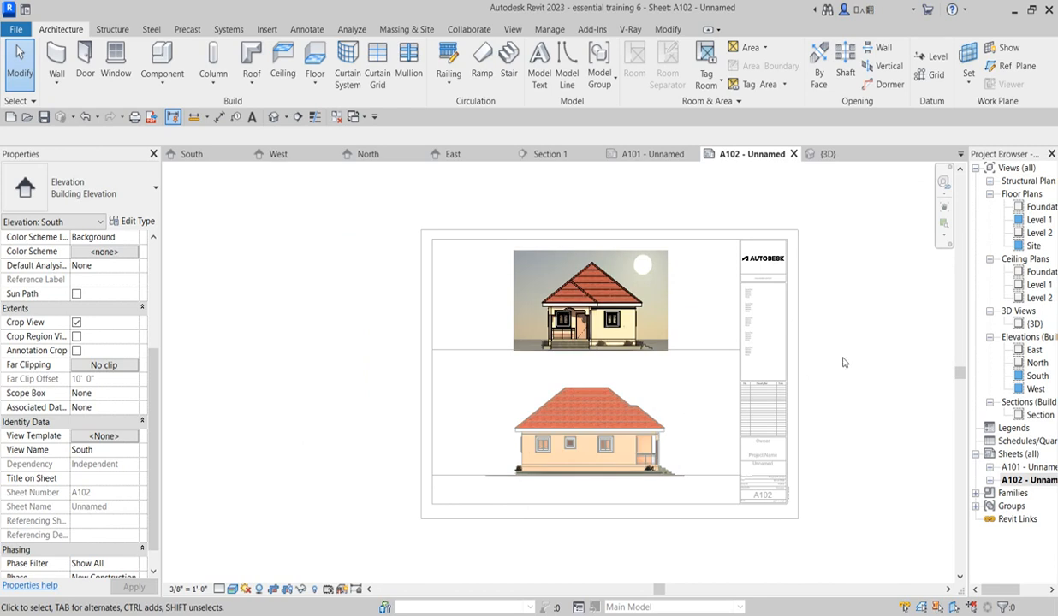
Switch to the West elevation viewport and open the background settings in its graphic display options
click(843, 363)
click(639, 391)
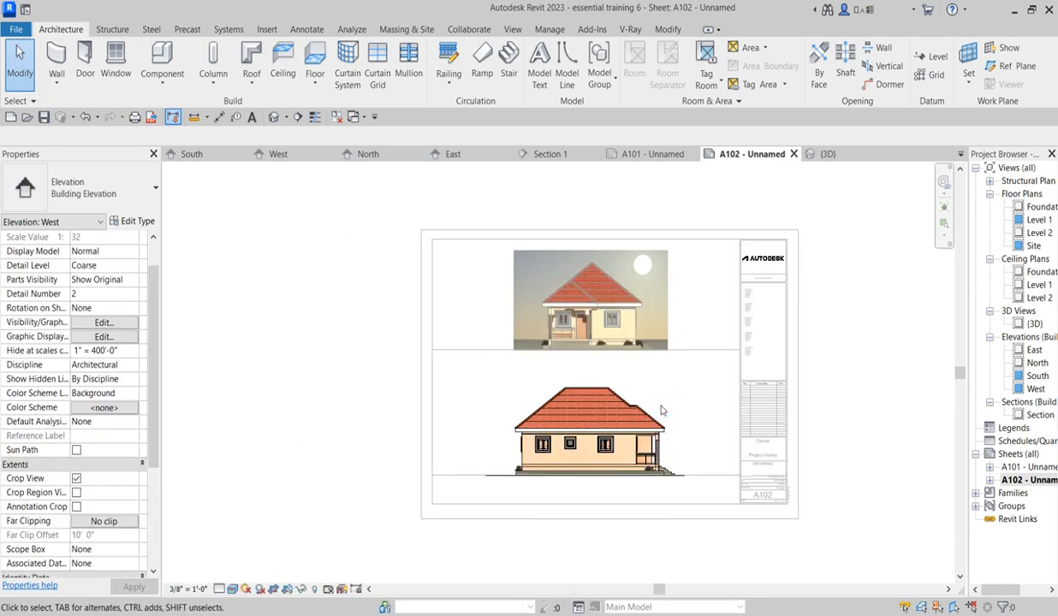
click(231, 589)
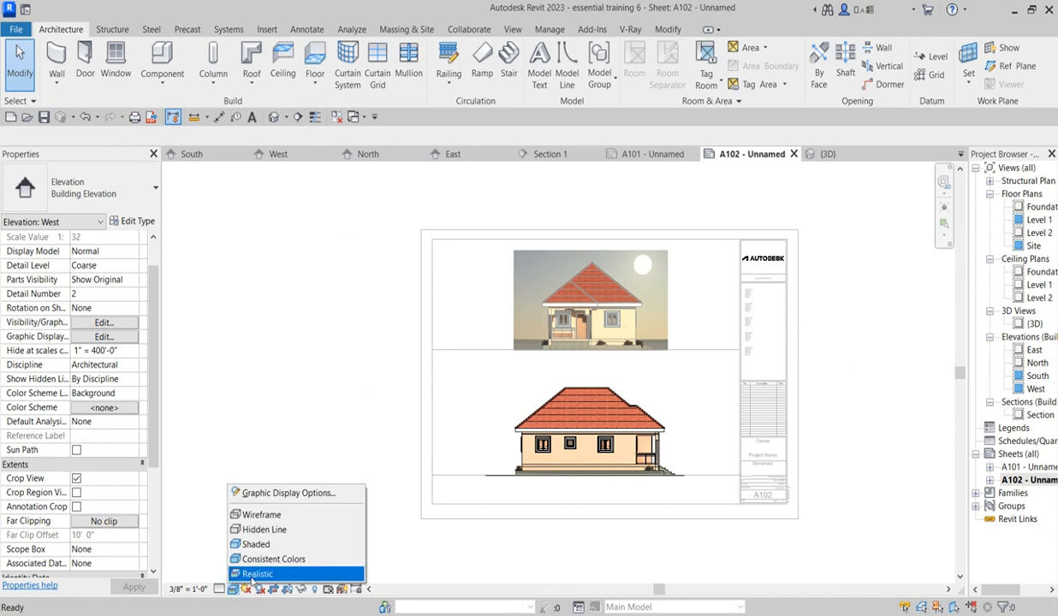
click(282, 494)
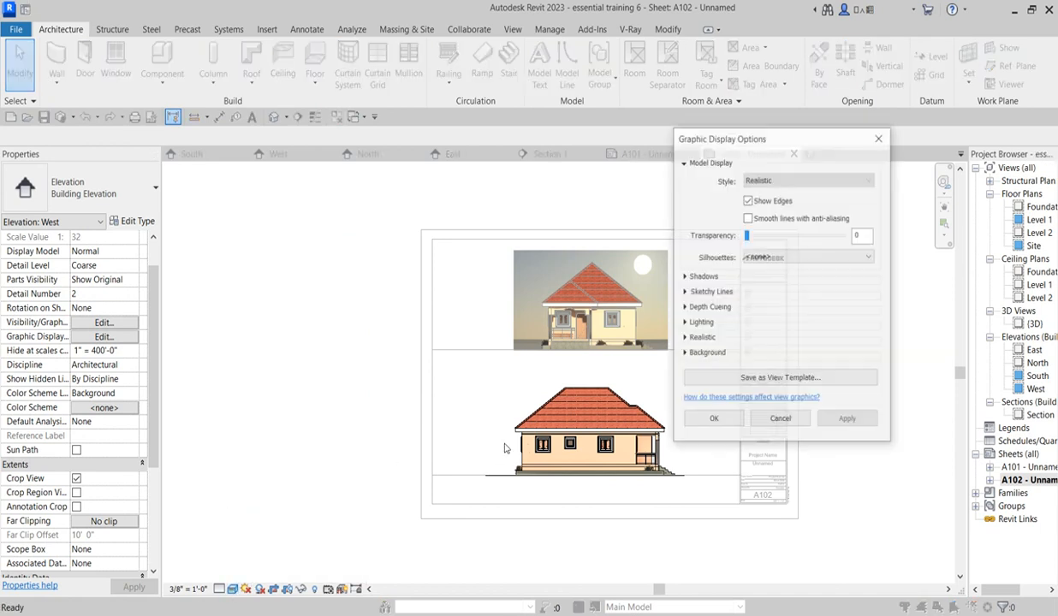
click(685, 338)
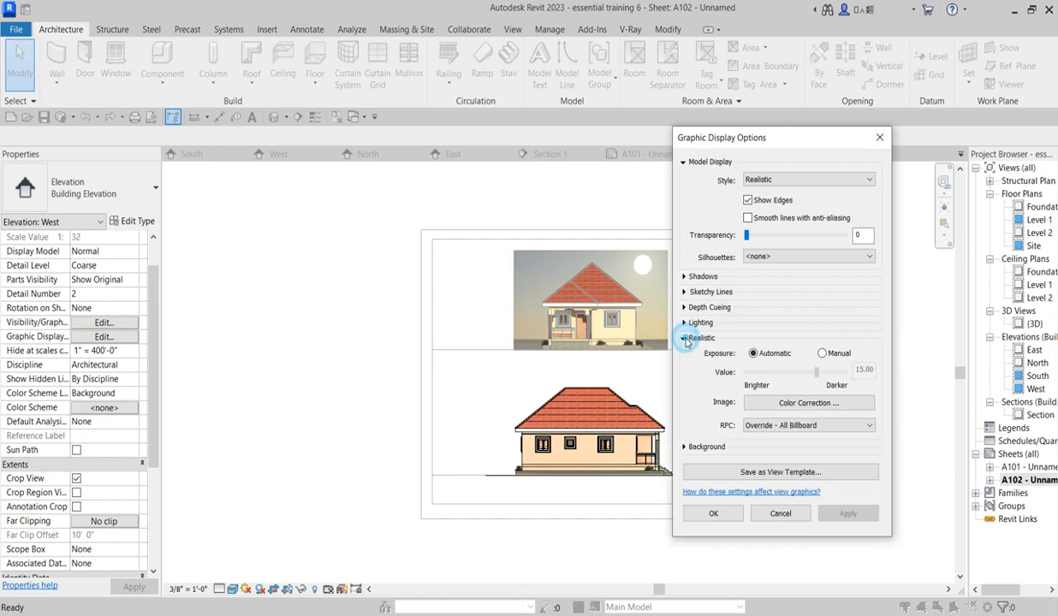
click(683, 338)
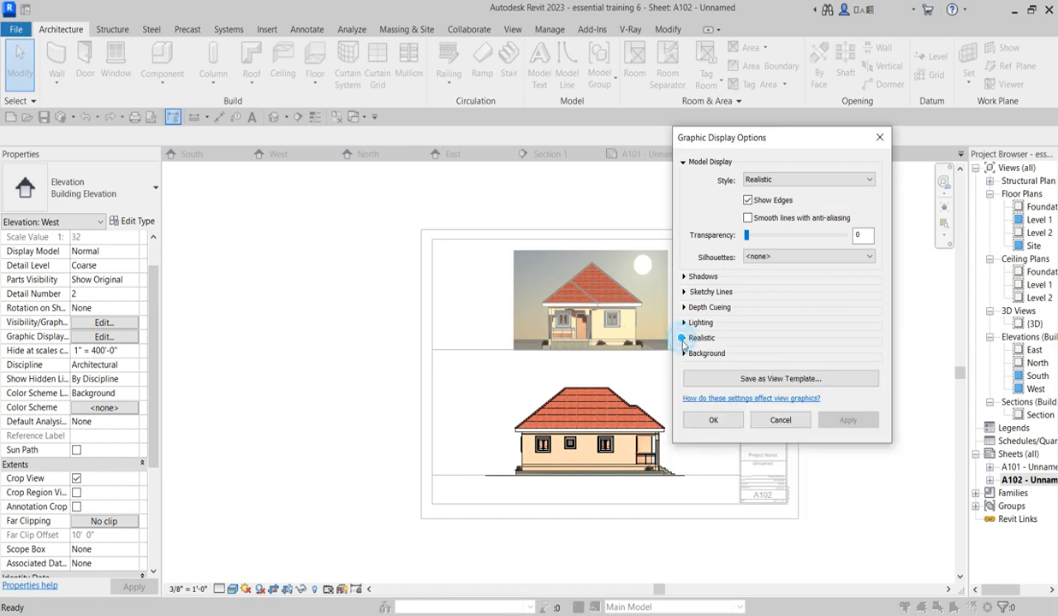
click(684, 353)
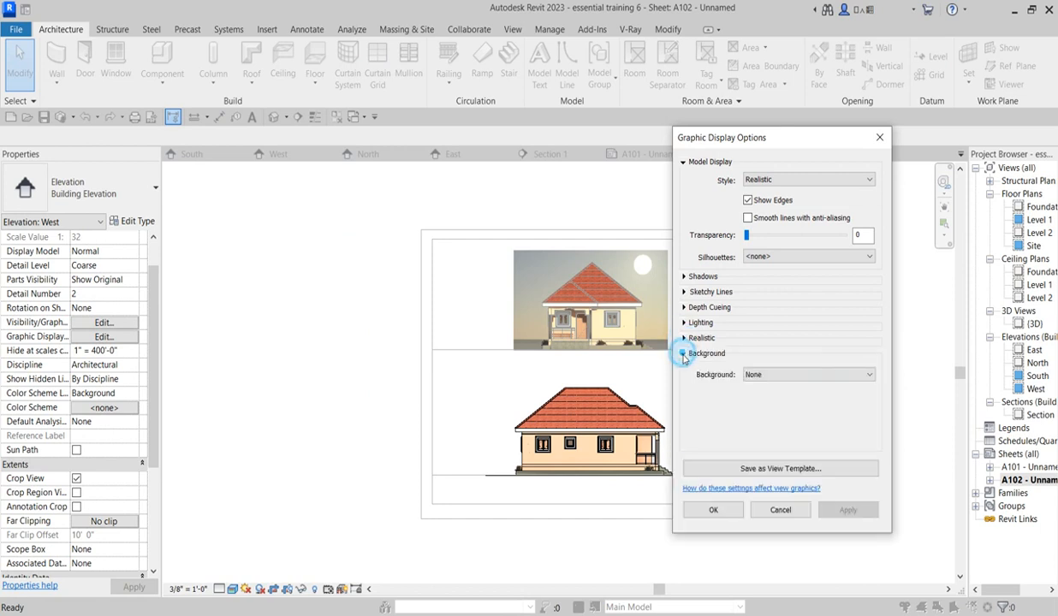
Set the West elevation's background to Sky
click(824, 374)
click(795, 407)
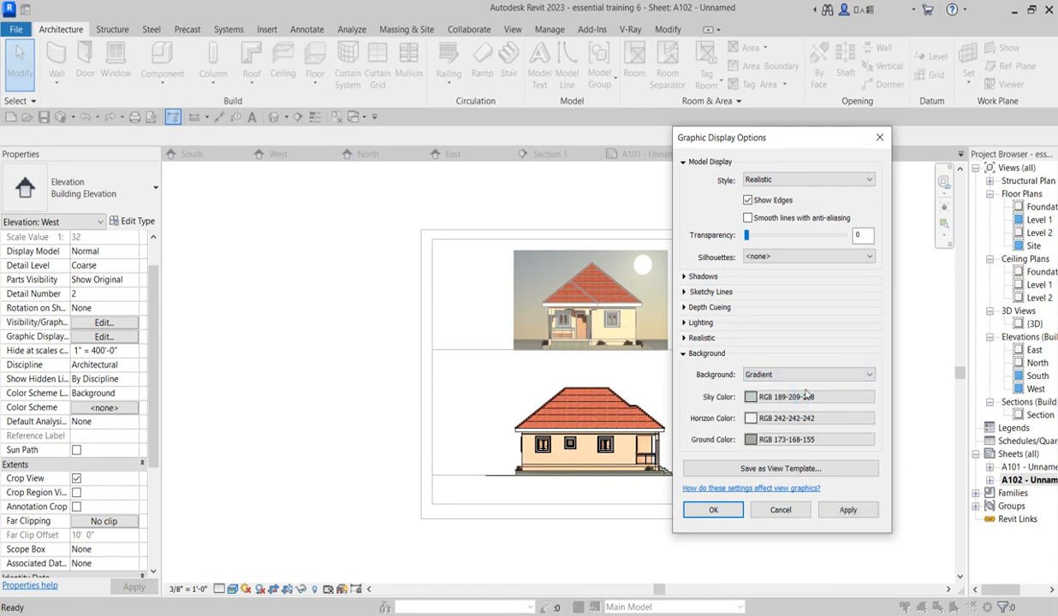
click(837, 375)
click(768, 395)
click(713, 509)
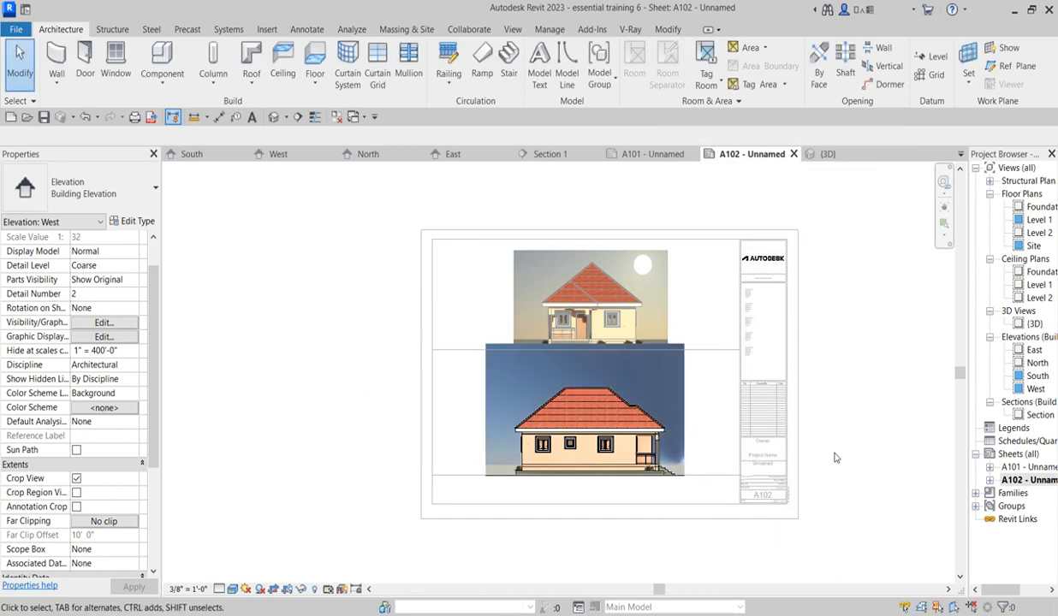
scroll(684, 375, up, 2)
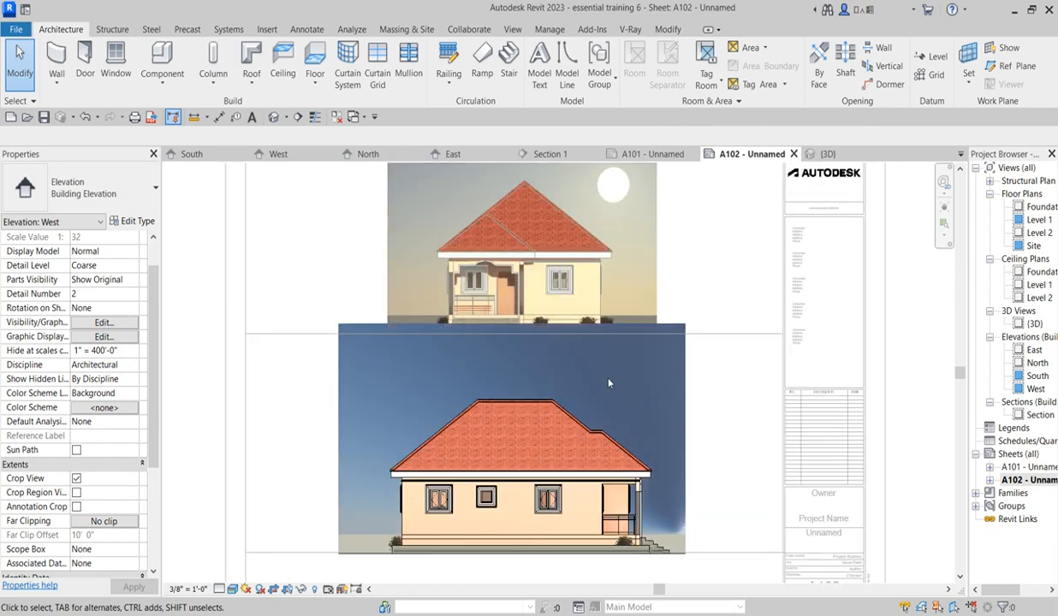
scroll(609, 384, down, 2)
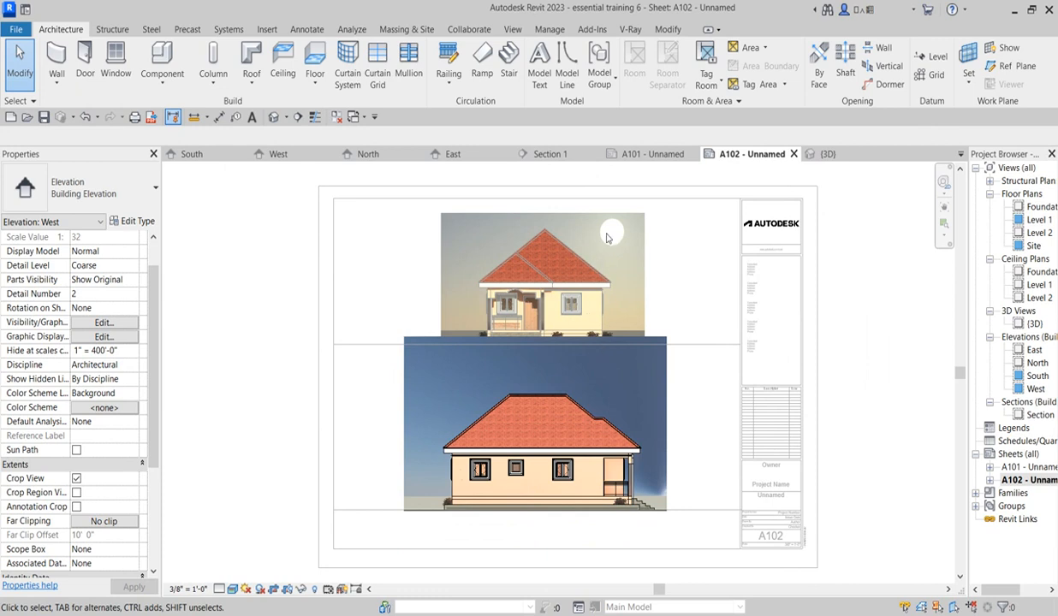
Lower the upper edge of the West elevation's crop region to clear the South elevation, then hide the crop region and deactivate the view
scroll(671, 346, up, 2)
double_click(667, 376)
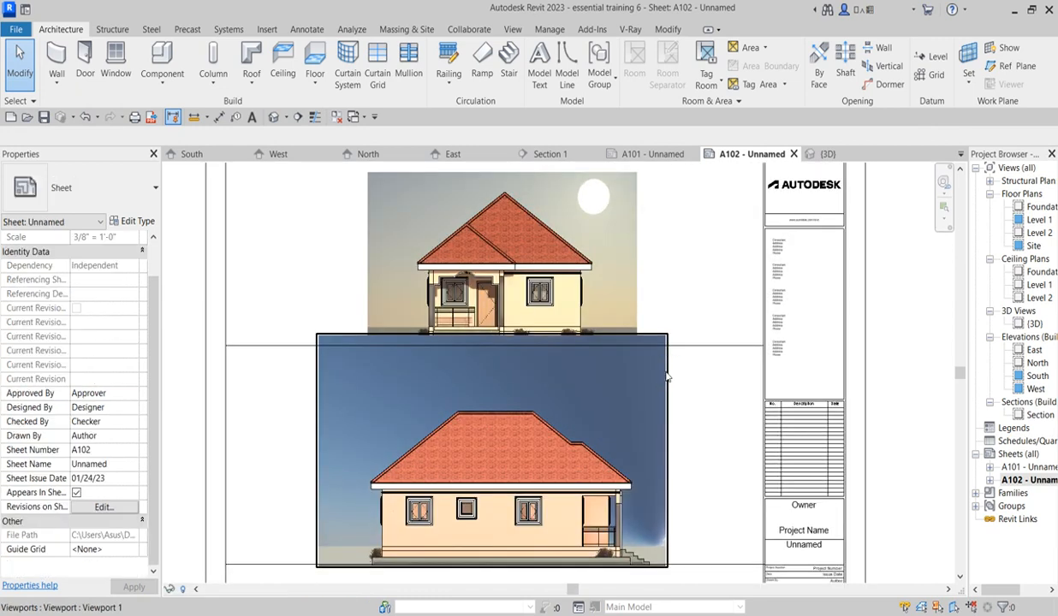
click(666, 370)
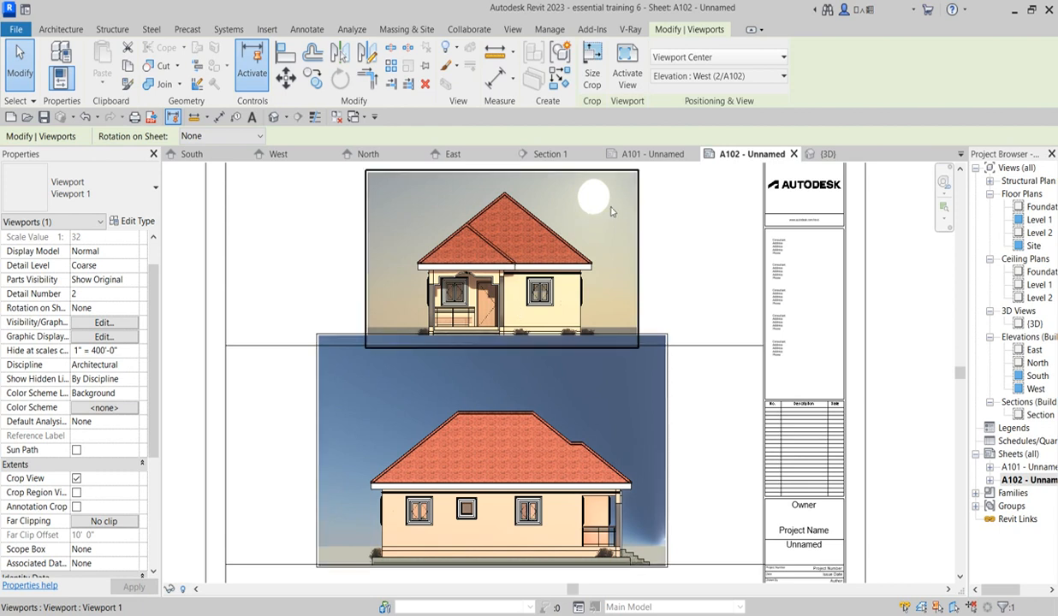
double_click(349, 377)
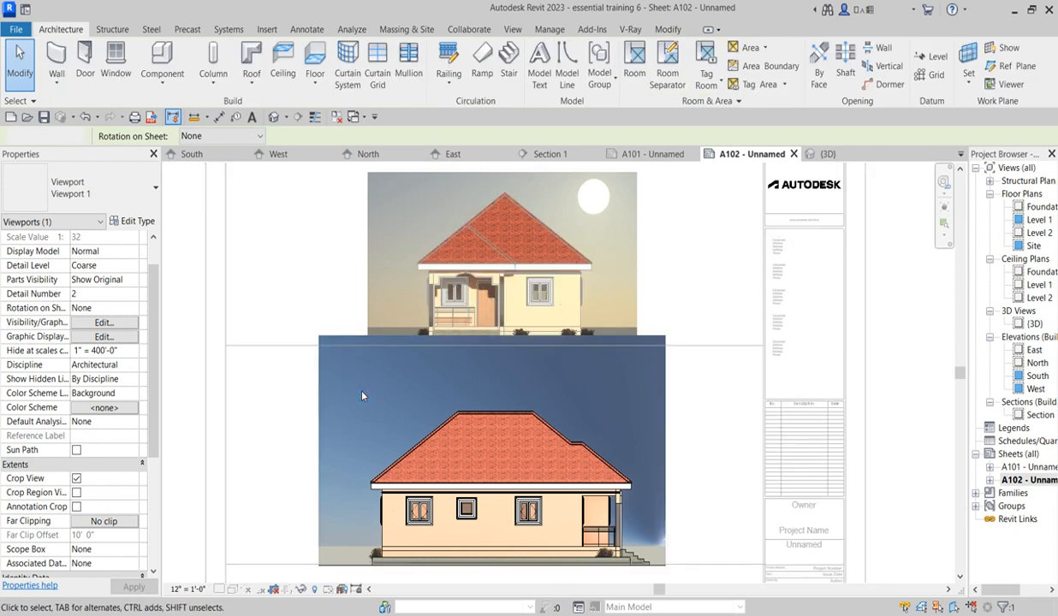
click(273, 589)
click(345, 336)
drag(492, 336, 492, 379)
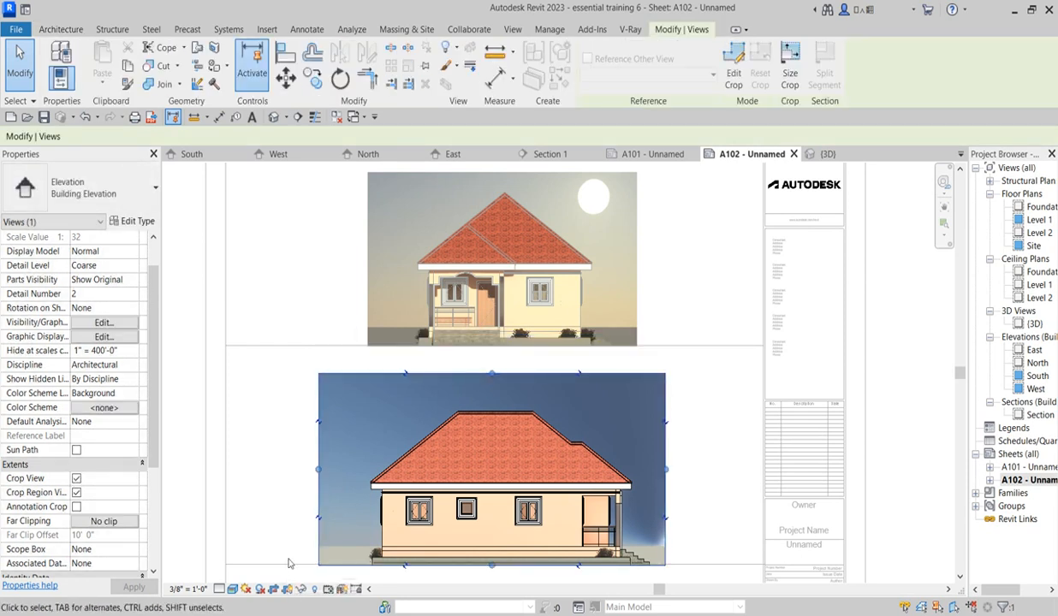
click(288, 589)
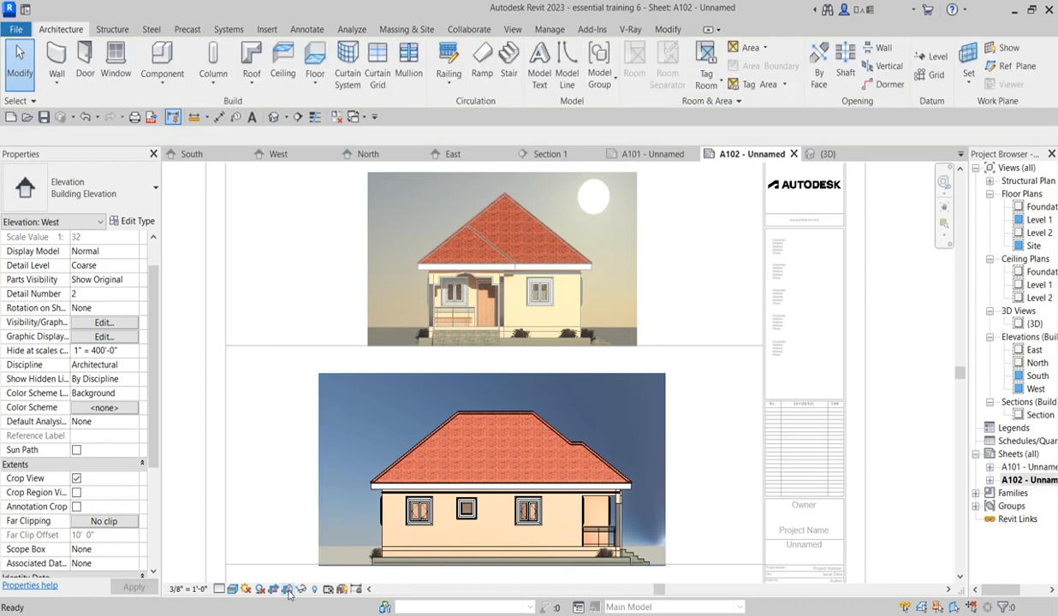
double_click(193, 467)
scroll(463, 447, down, 3)
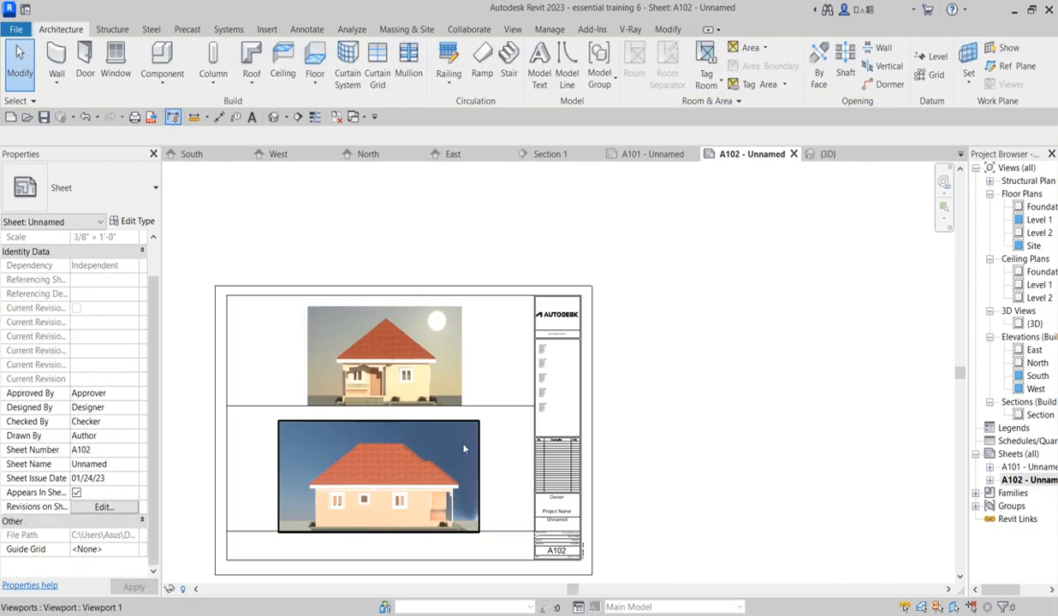
scroll(702, 385, down, 2)
right_click(704, 384)
click(741, 392)
right_click(699, 358)
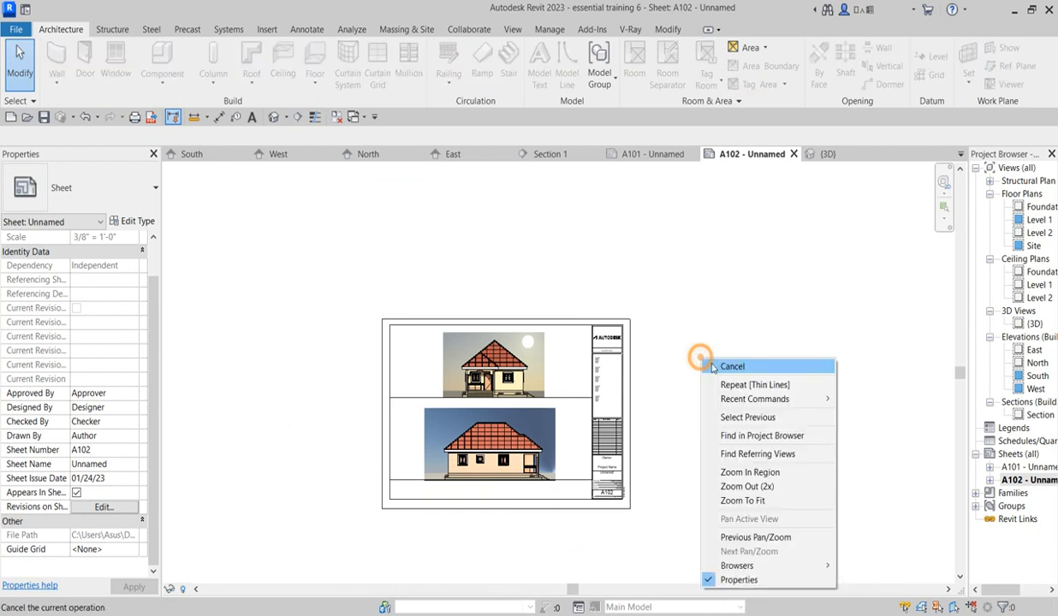
click(878, 371)
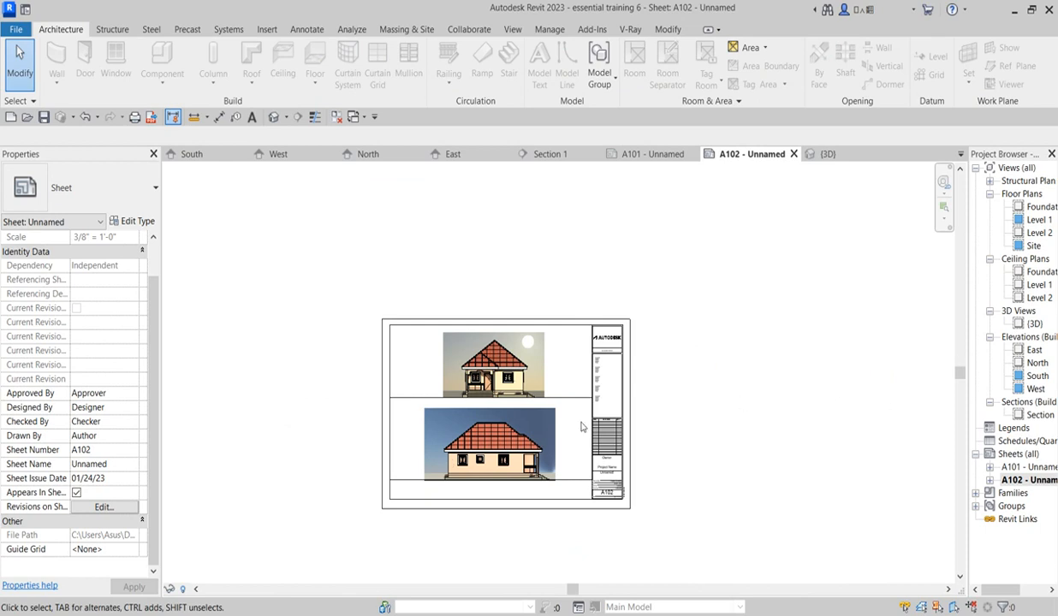
Nudge the West elevation viewport three steps to the right to centre it under the South elevation
scroll(523, 417, up, 2)
click(544, 438)
key(Right)
key(Right)
key(Right)
click(746, 304)
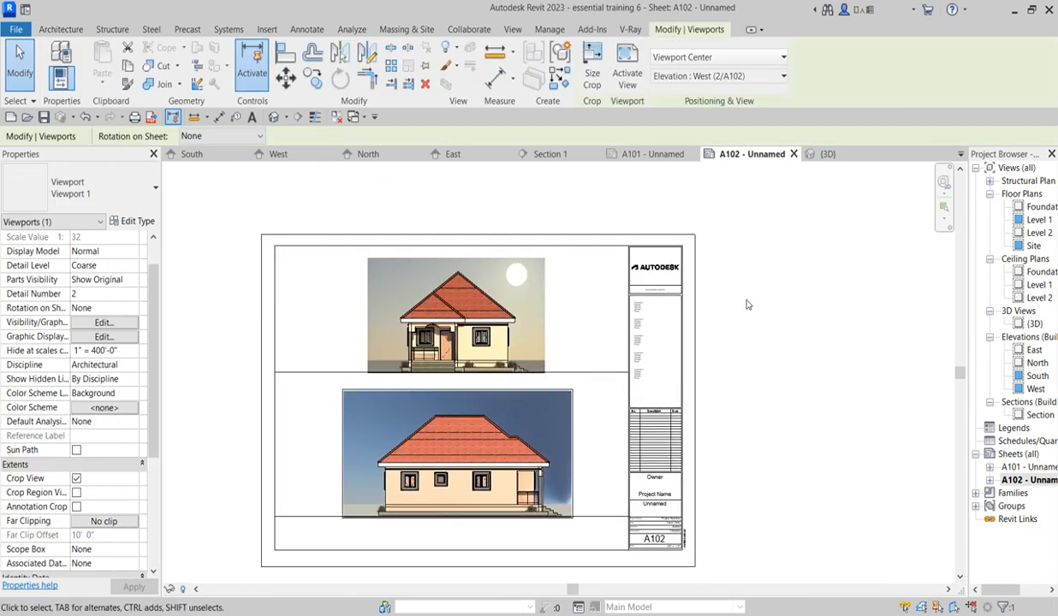
click(826, 331)
Examine the sky backgrounds, planter shrubs and alignment of the South and West elevations on sheet A102
scroll(802, 377, down, 2)
scroll(800, 377, up, 3)
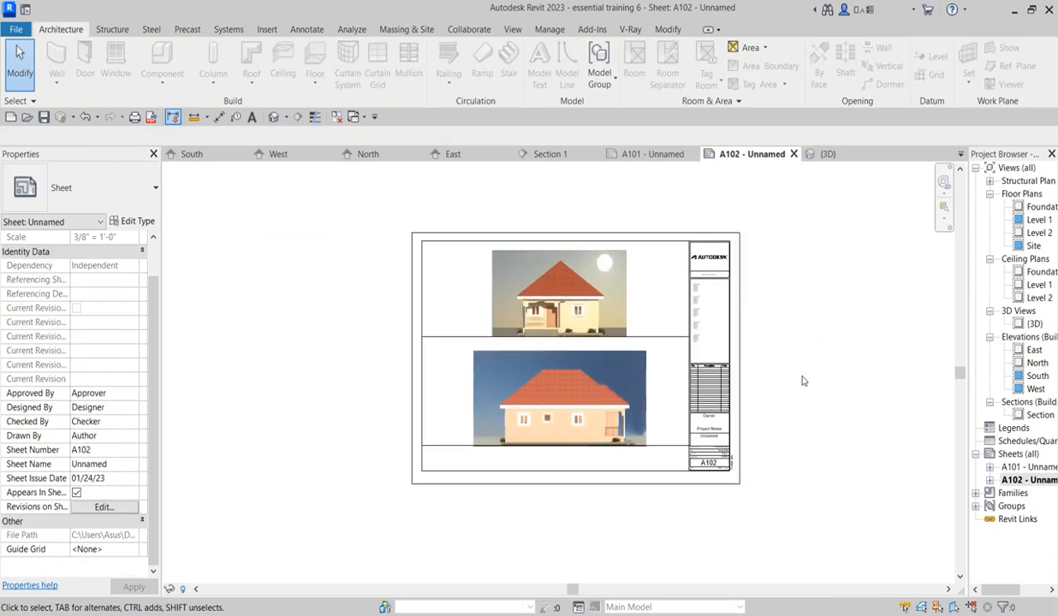
scroll(613, 326, up, 2)
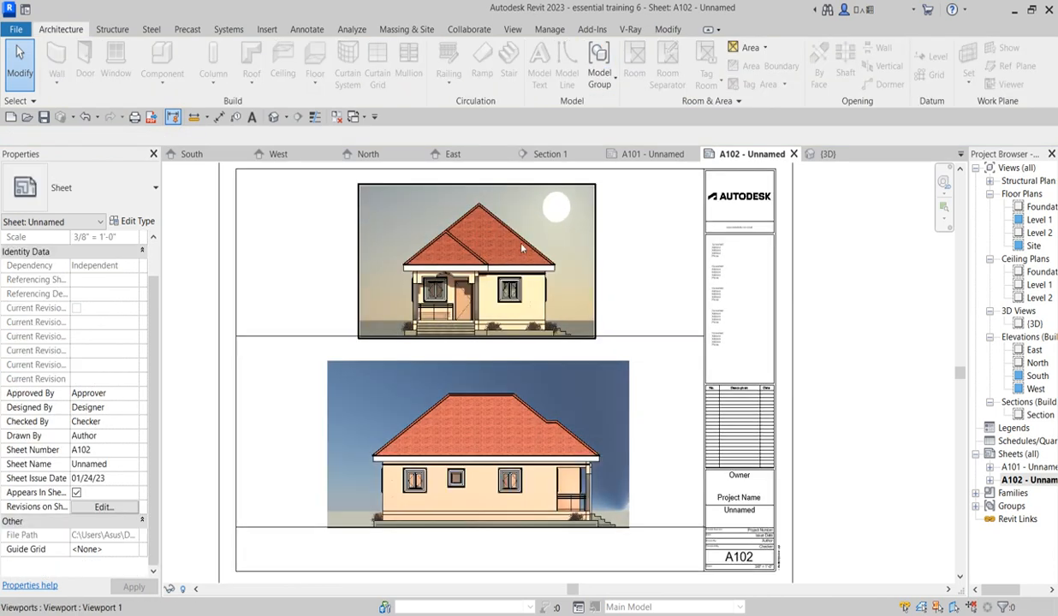
scroll(469, 309, up, 2)
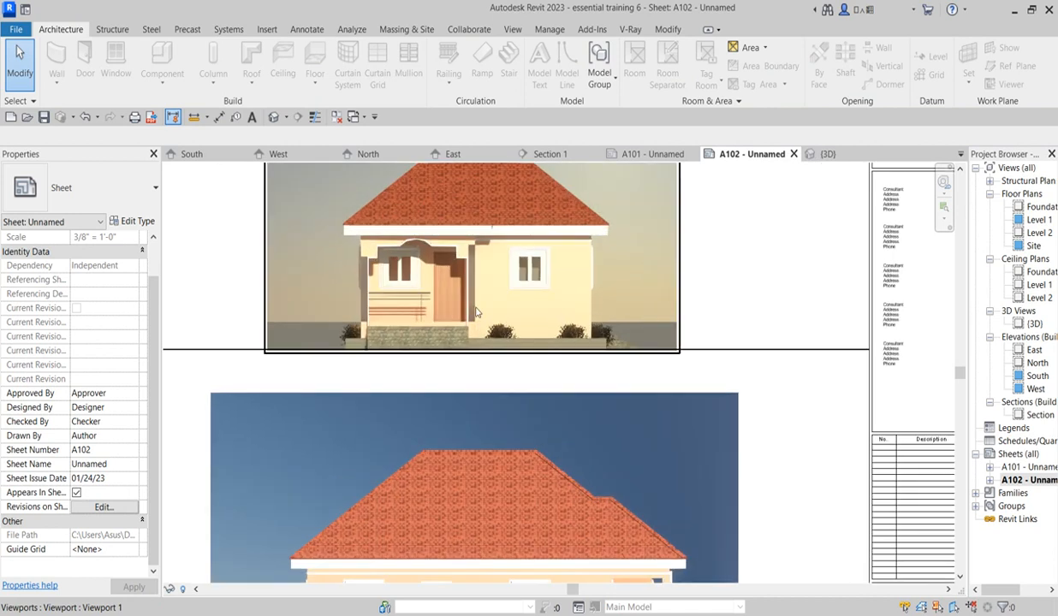
scroll(469, 288, down, 1)
scroll(469, 288, up, 1)
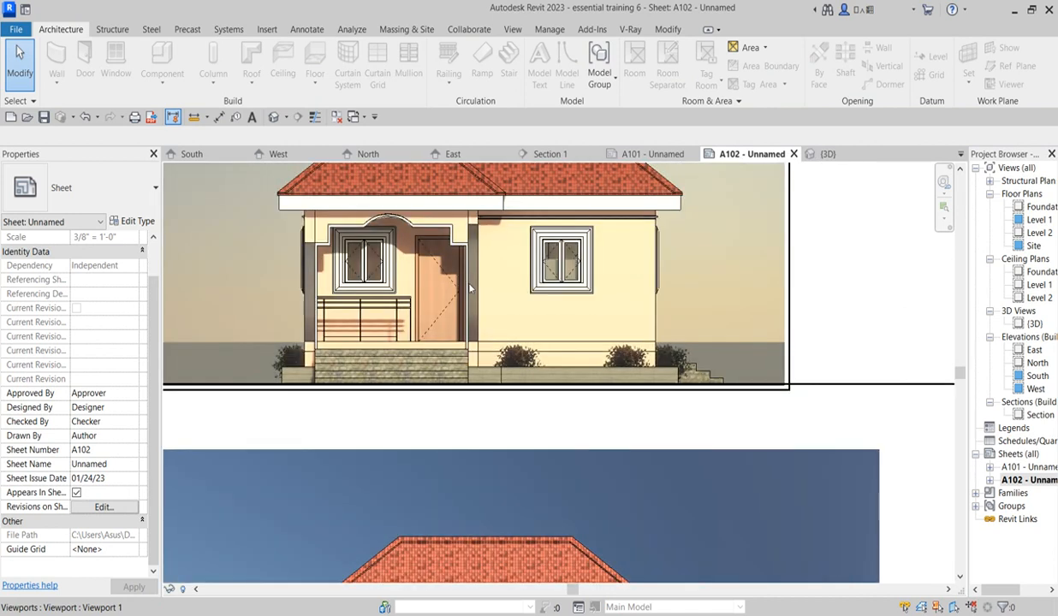
scroll(421, 364, down, 2)
scroll(424, 364, up, 1)
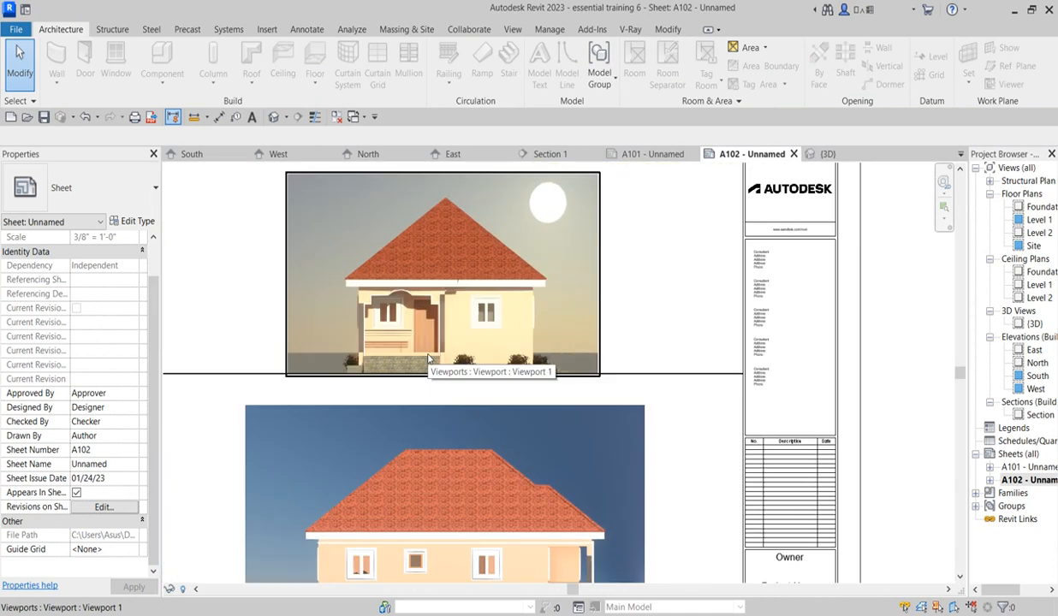
scroll(458, 295, down, 2)
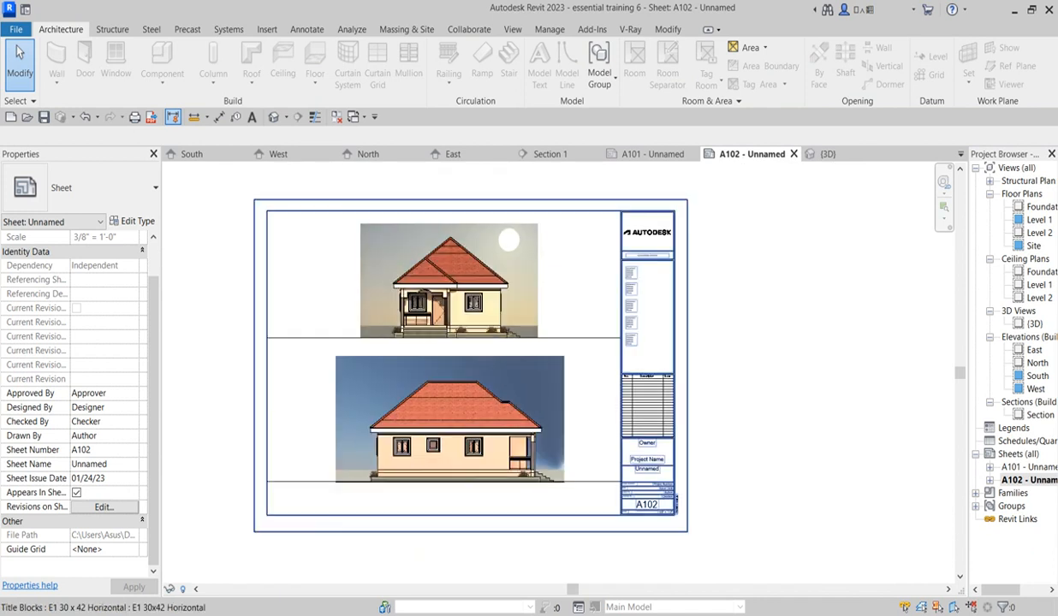